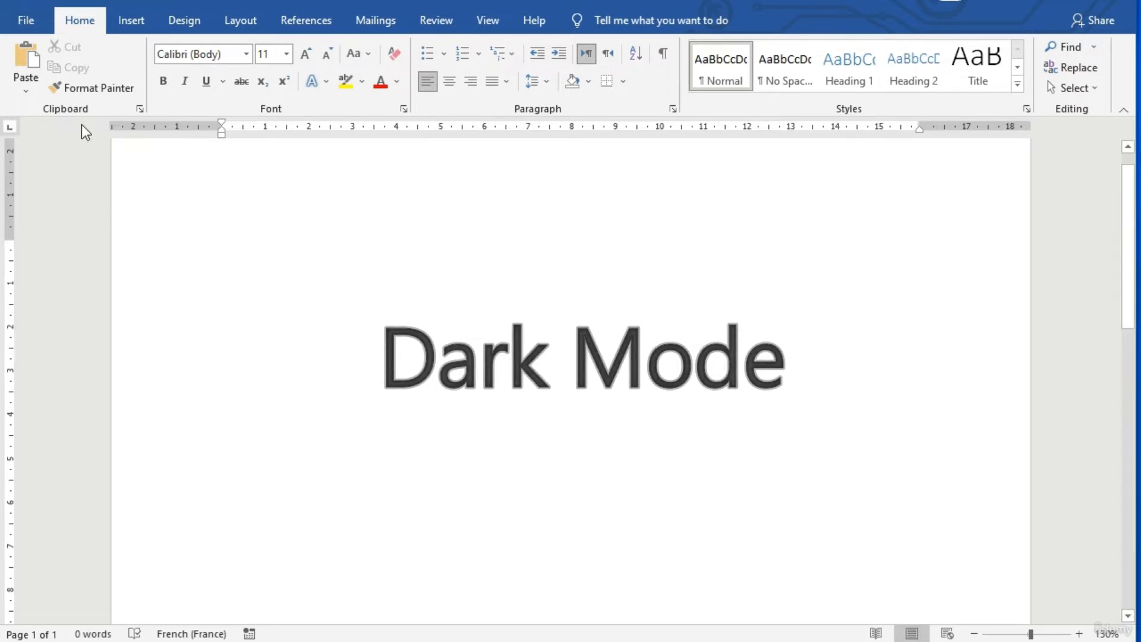
Set the Office theme to Dark Gray in the account settings and return to the document.
left_click(27, 20)
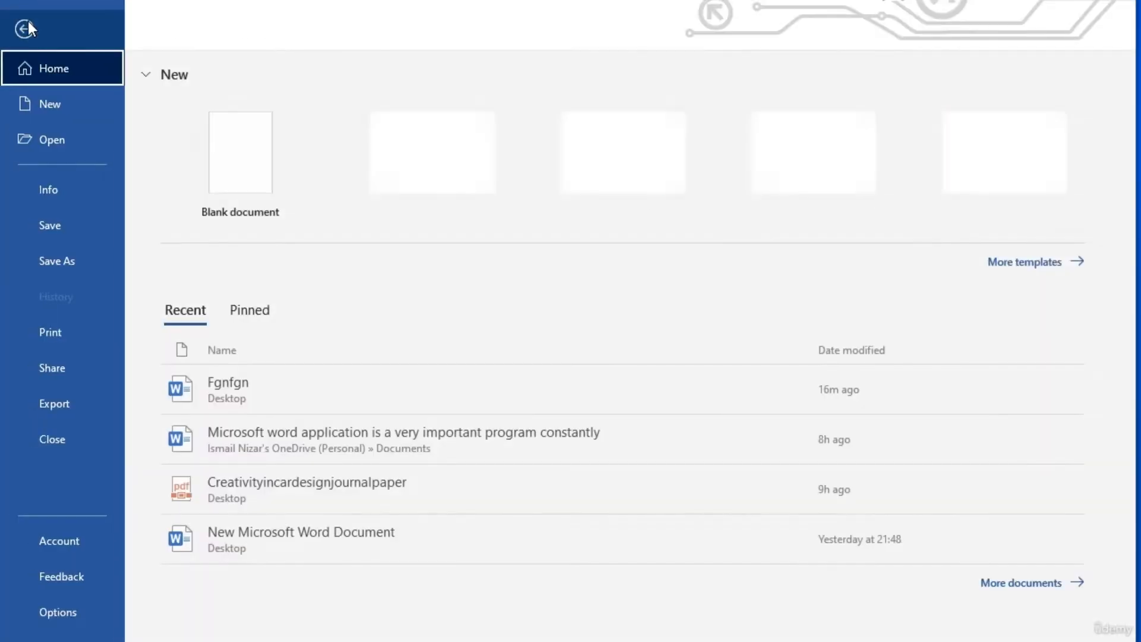
left_click(49, 542)
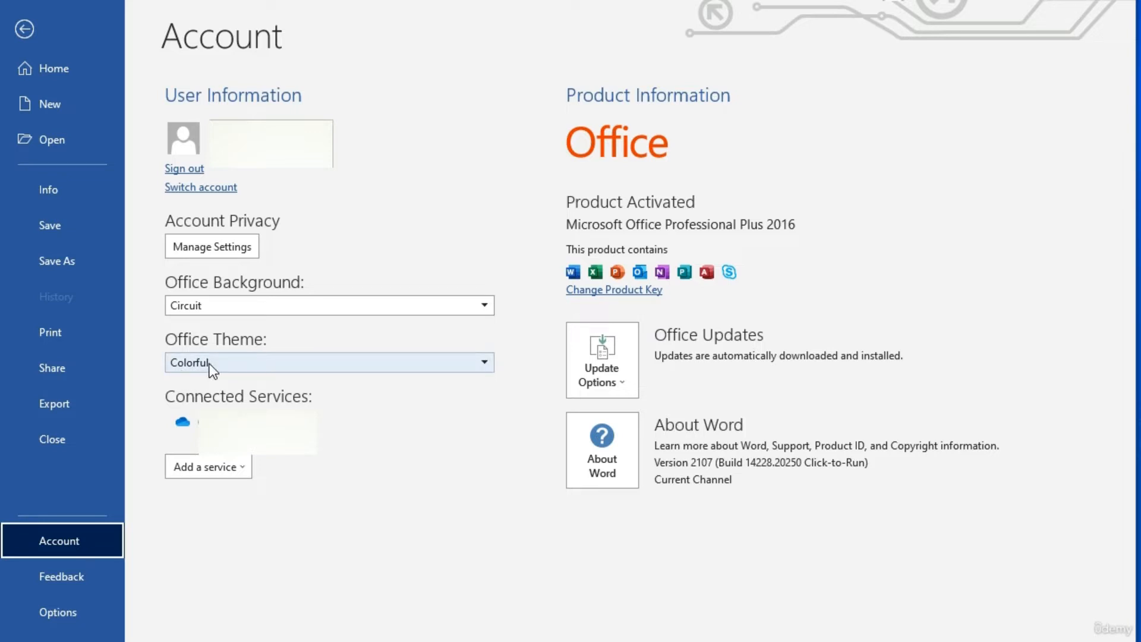
left_click(485, 364)
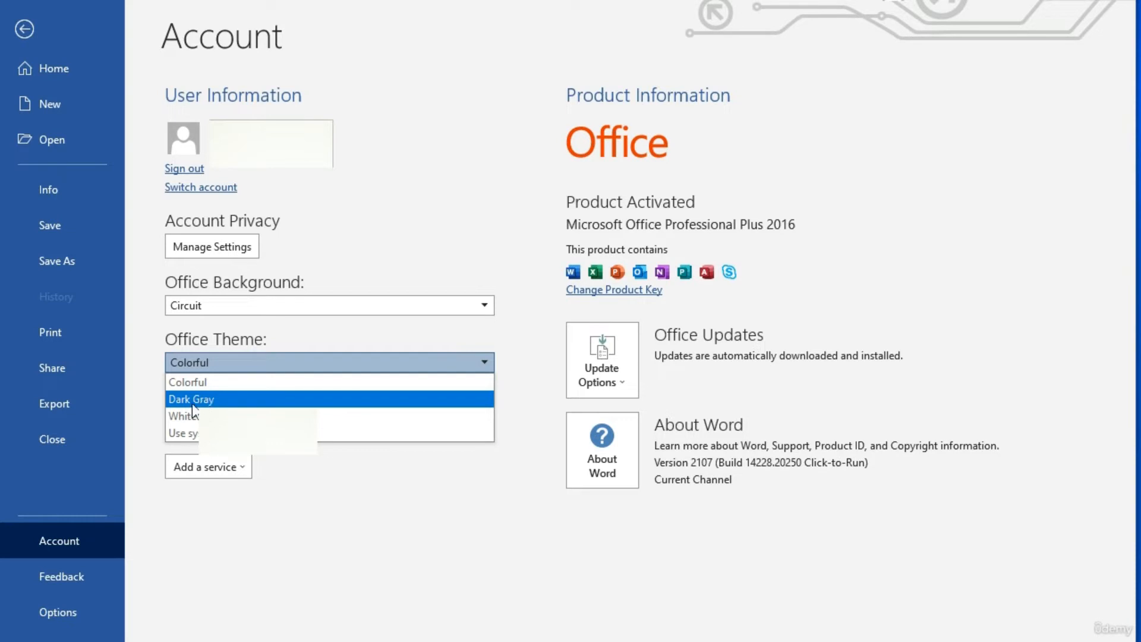
left_click(205, 402)
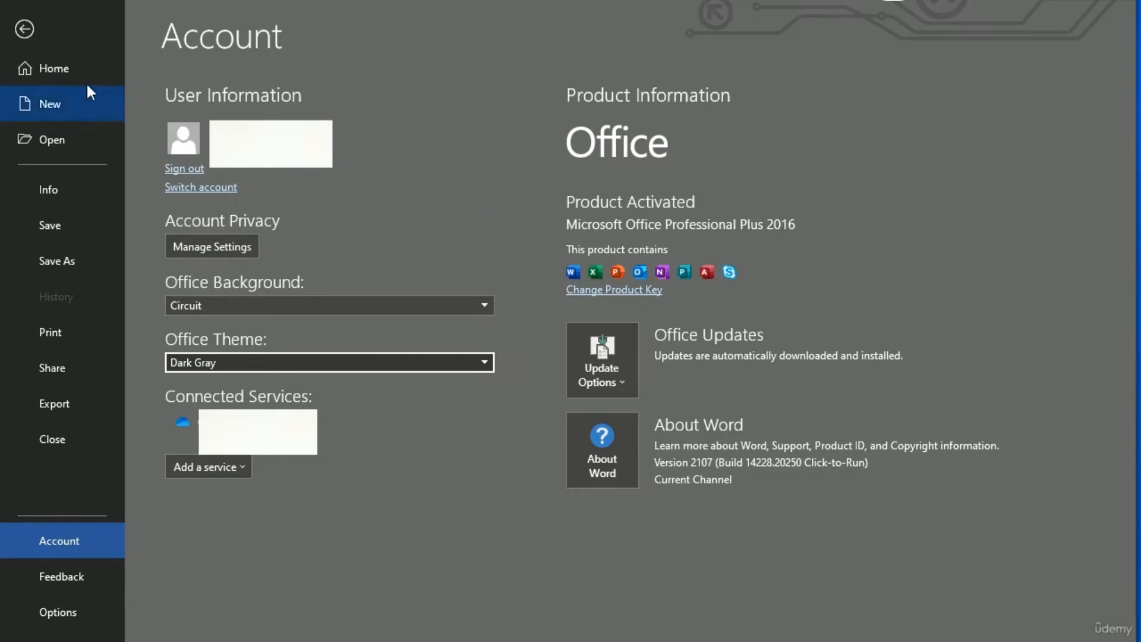
left_click(24, 30)
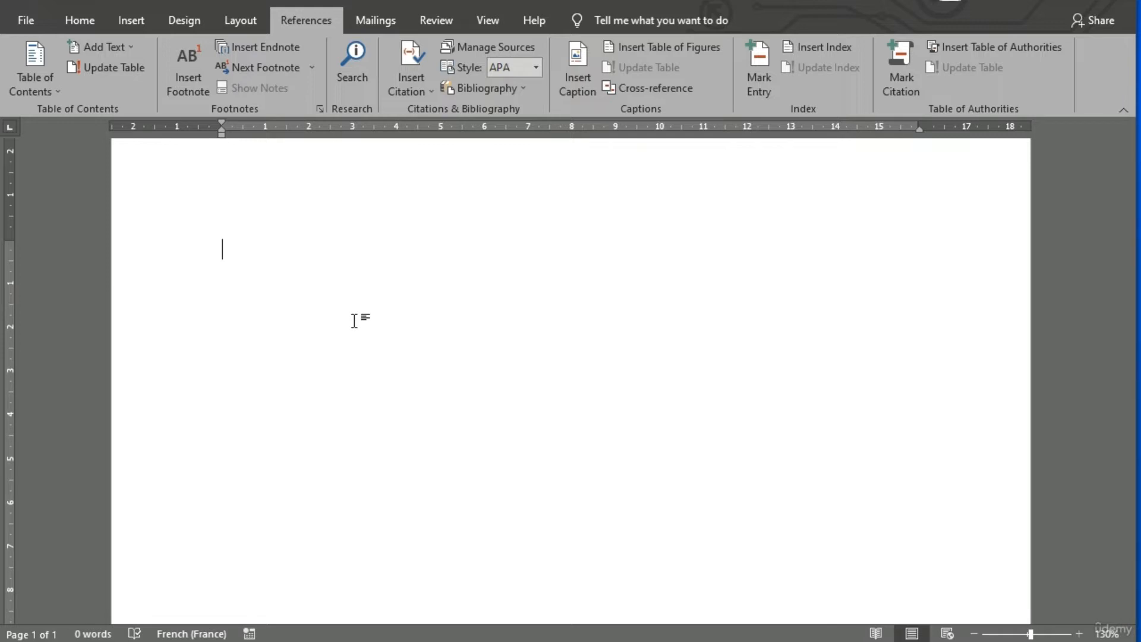
Set the document's page color to a dark gray shade of Black, Text 1.
left_click(183, 21)
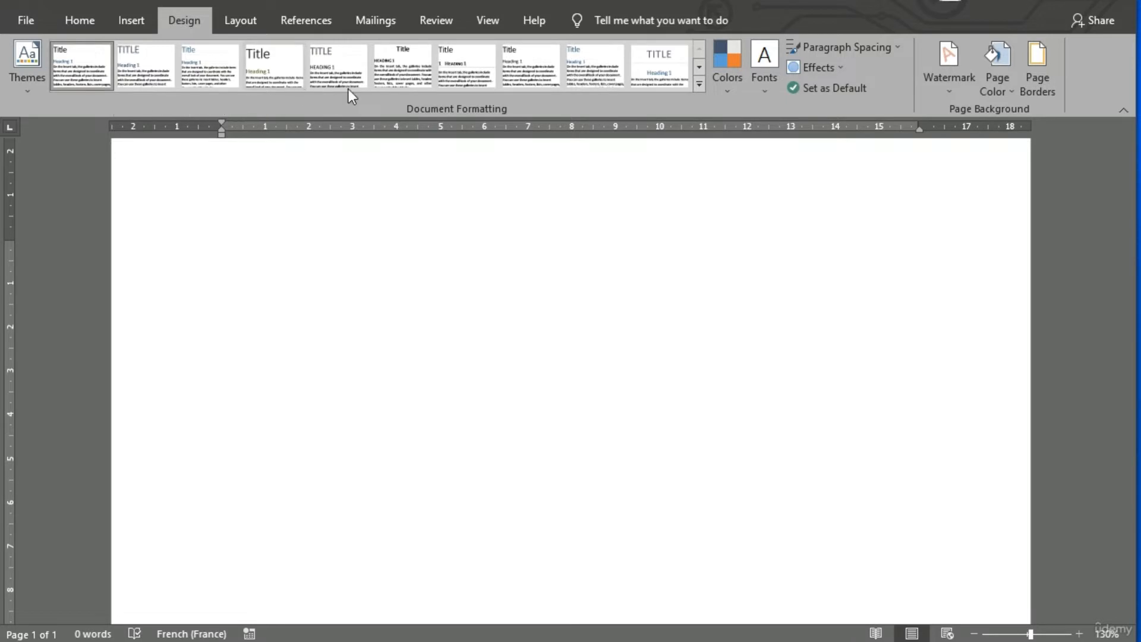
left_click(1012, 92)
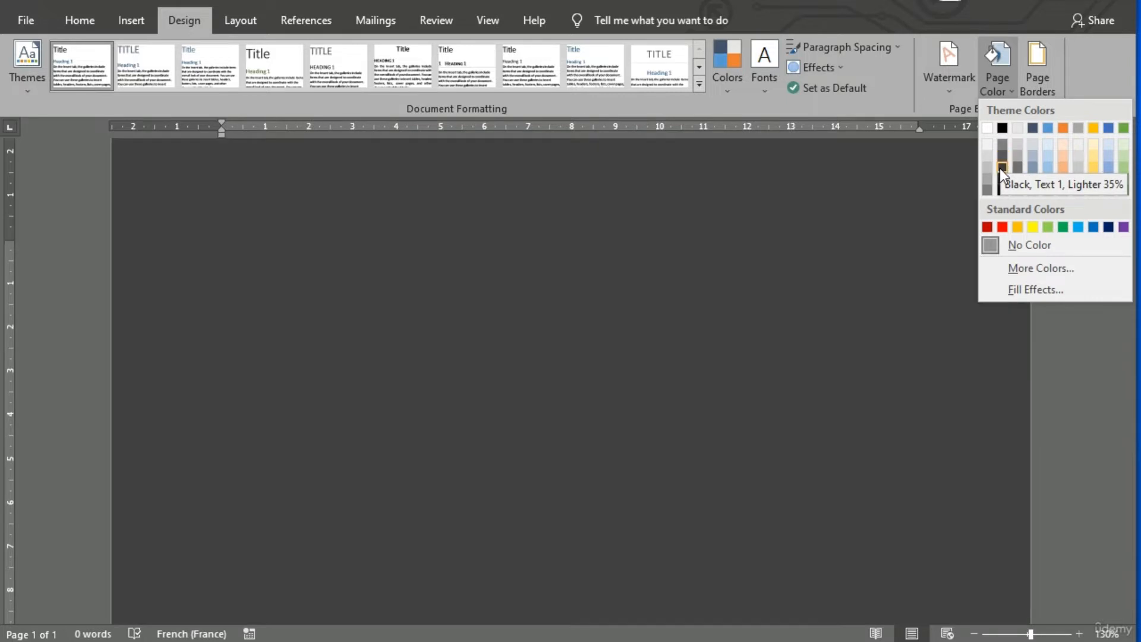
left_click(1002, 143)
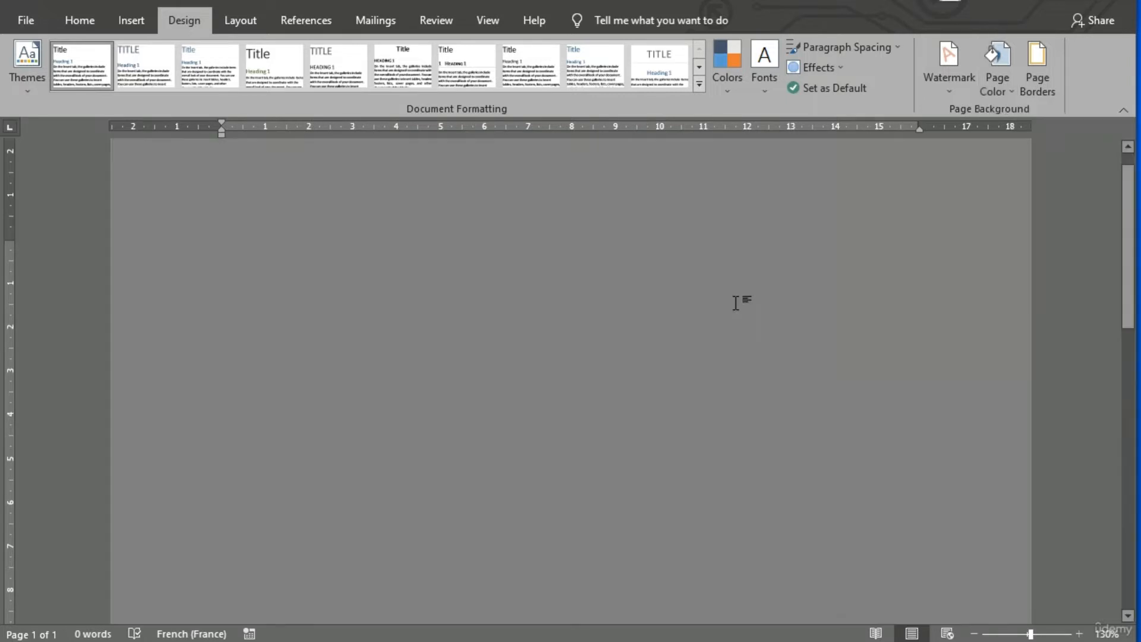
Check how the dark page appears in the print preview and return to the document.
left_click(74, 21)
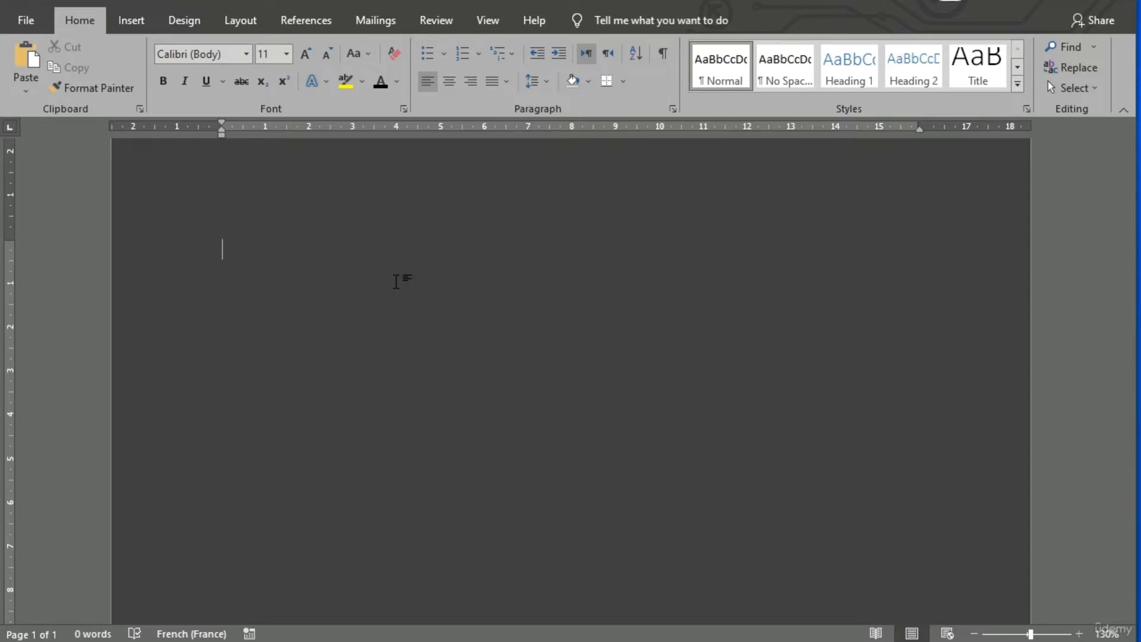
key("ctrl+p")
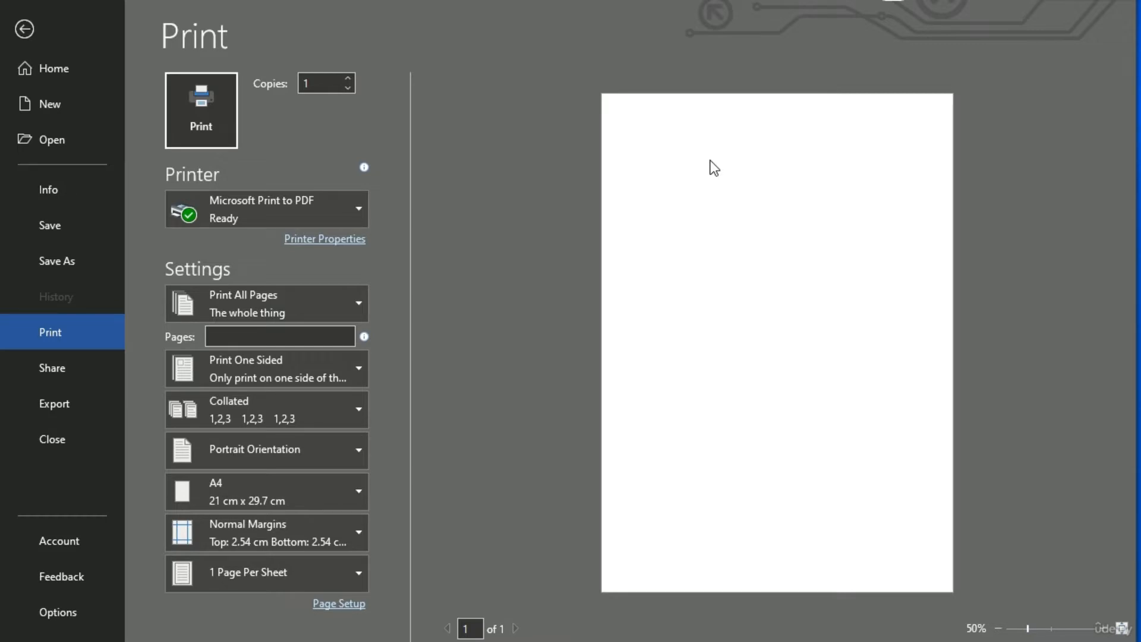
key("Escape")
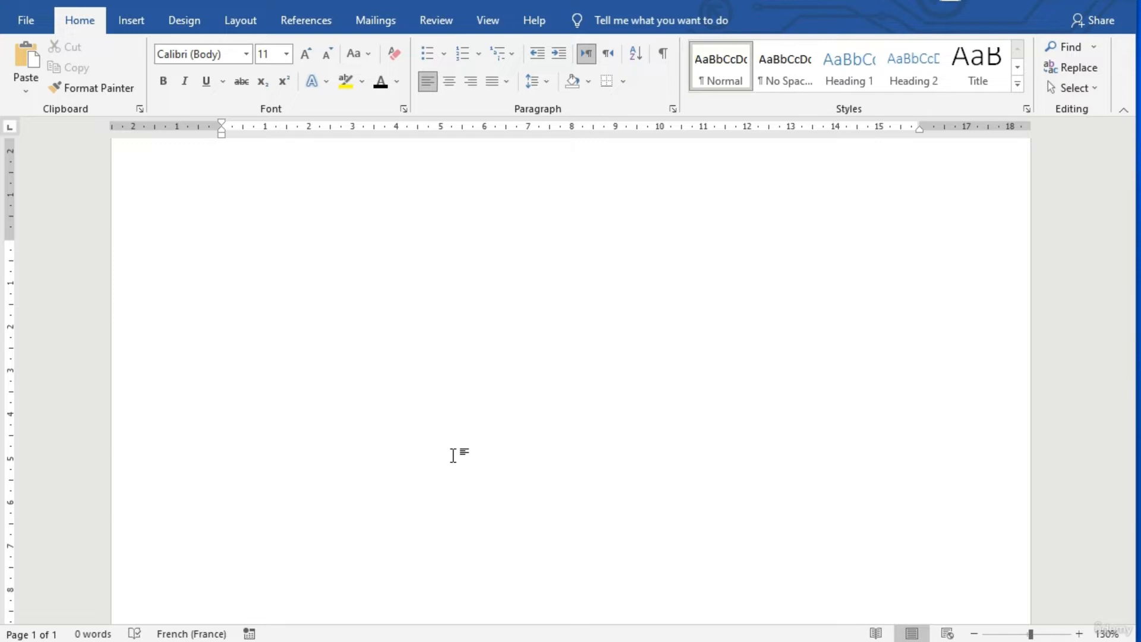
Open the Automobile Design History PDF from the Downloads folder.
left_click(27, 26)
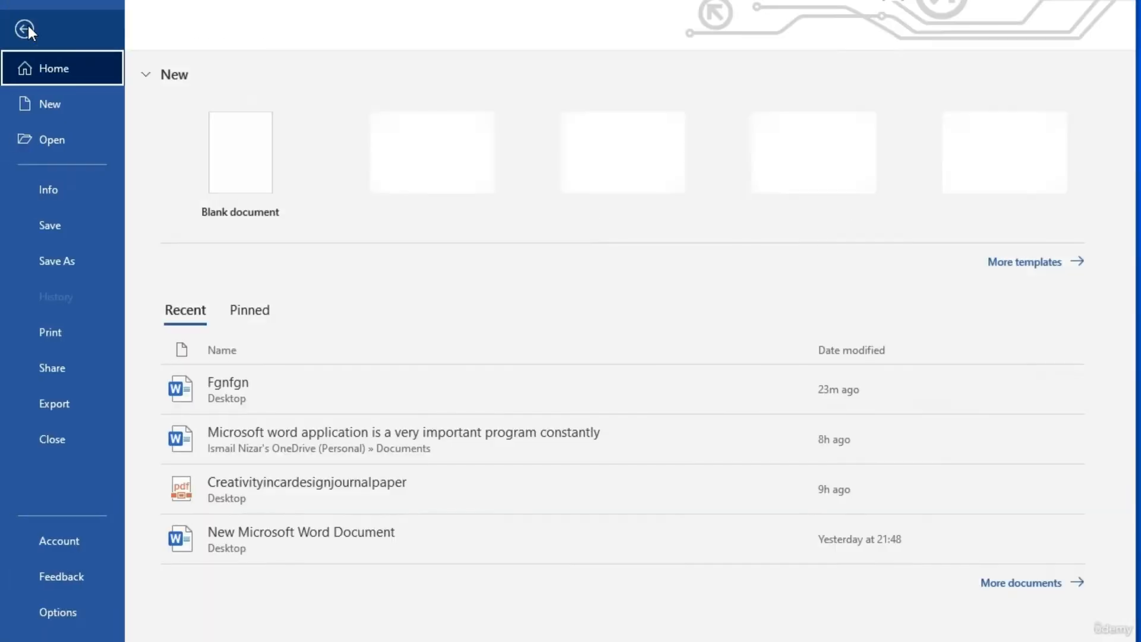
left_click(64, 136)
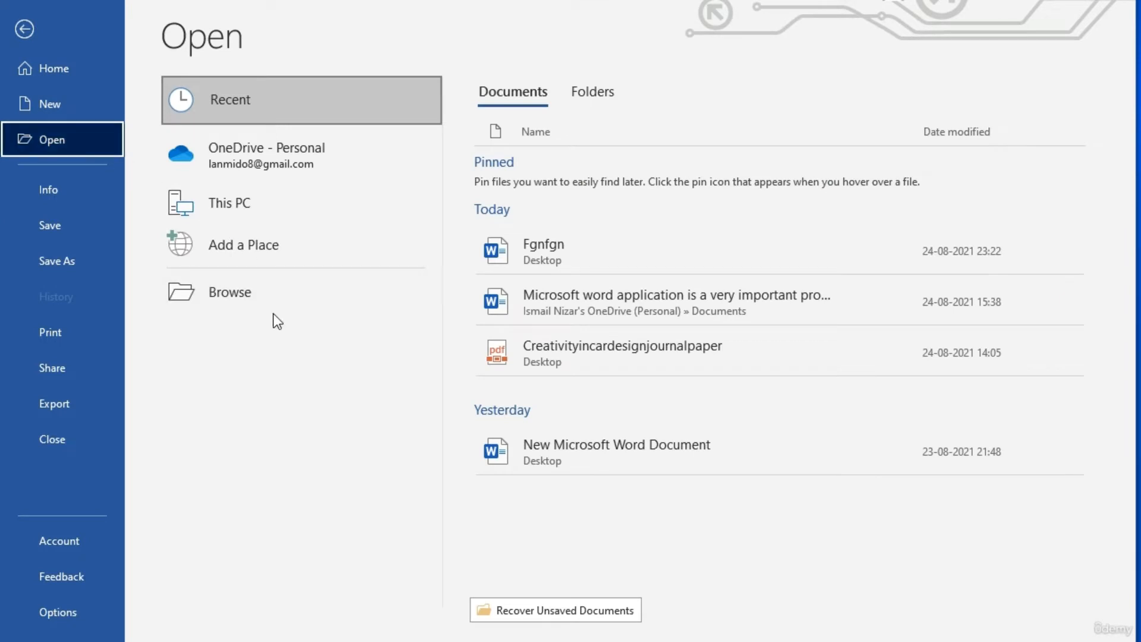
left_click(230, 295)
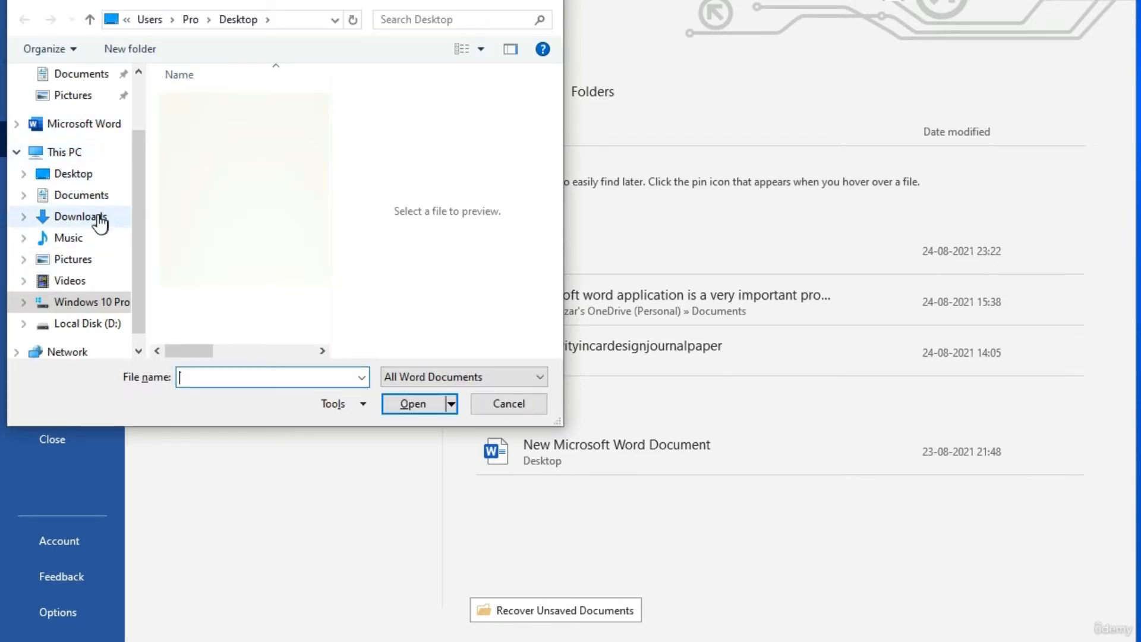
left_click(99, 224)
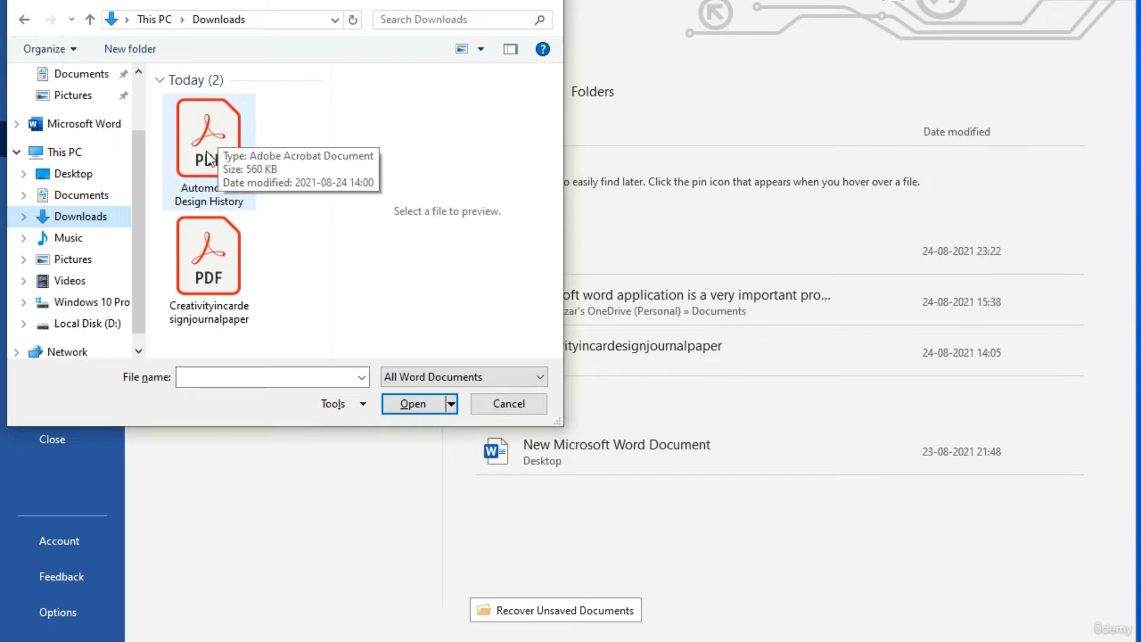
left_click(213, 134)
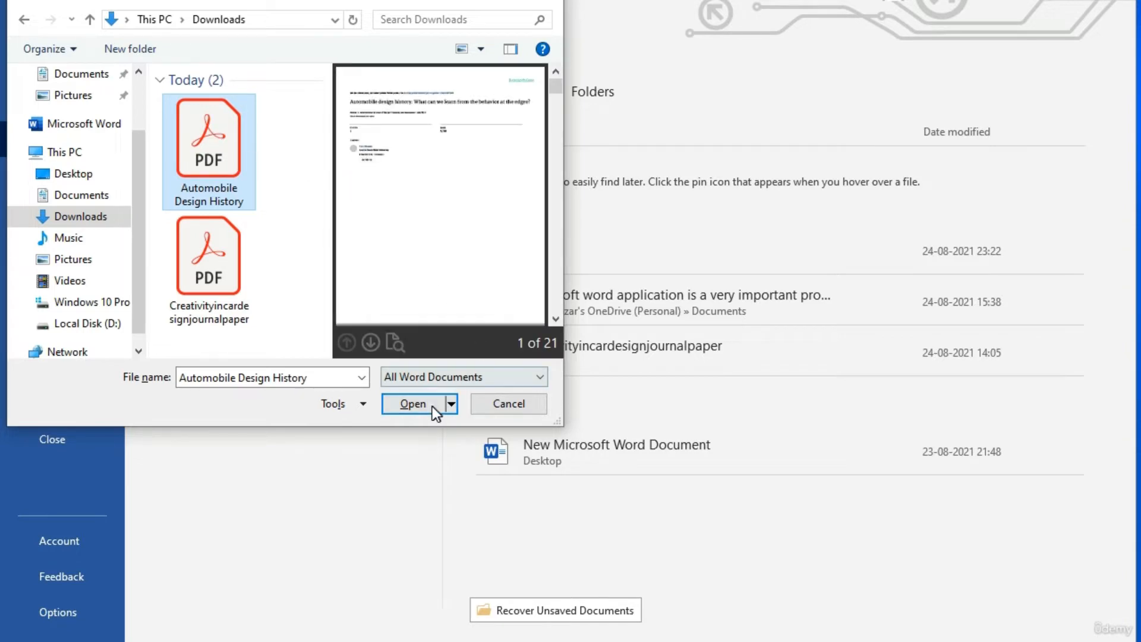
left_click(413, 406)
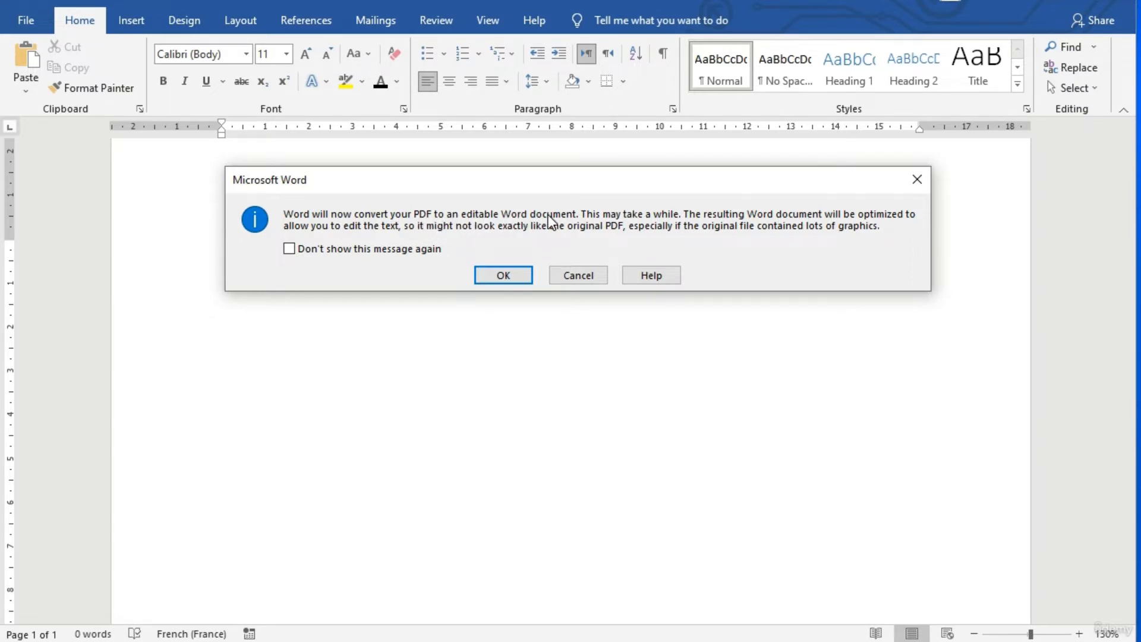
Accept the PDF's conversion to a Word document and enable editing outside Protected View.
left_click(504, 276)
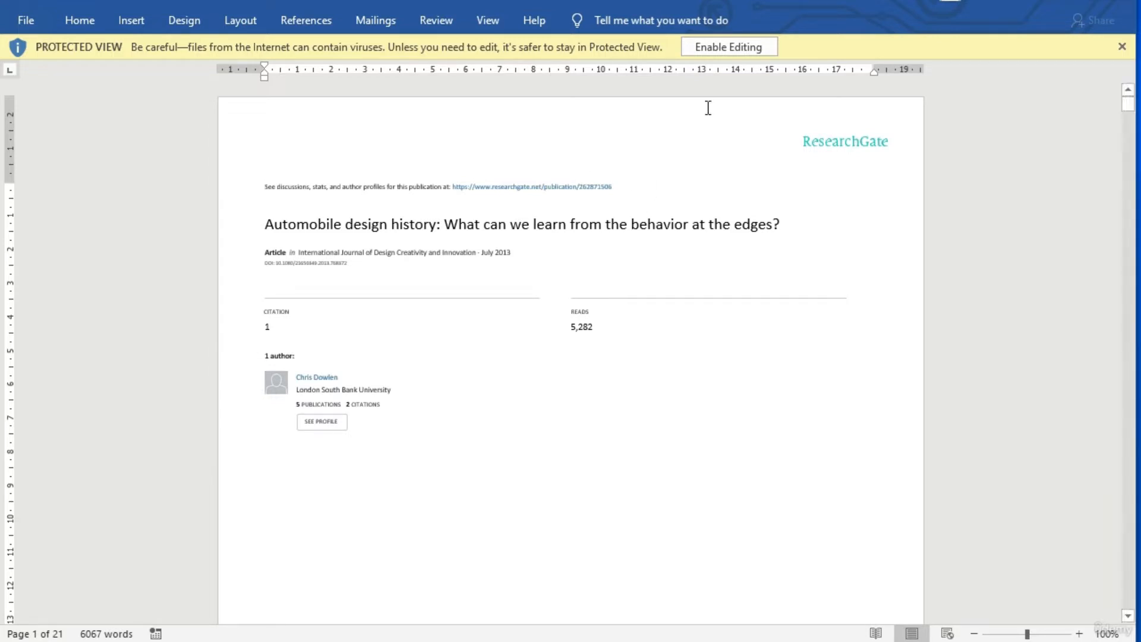
left_click(722, 48)
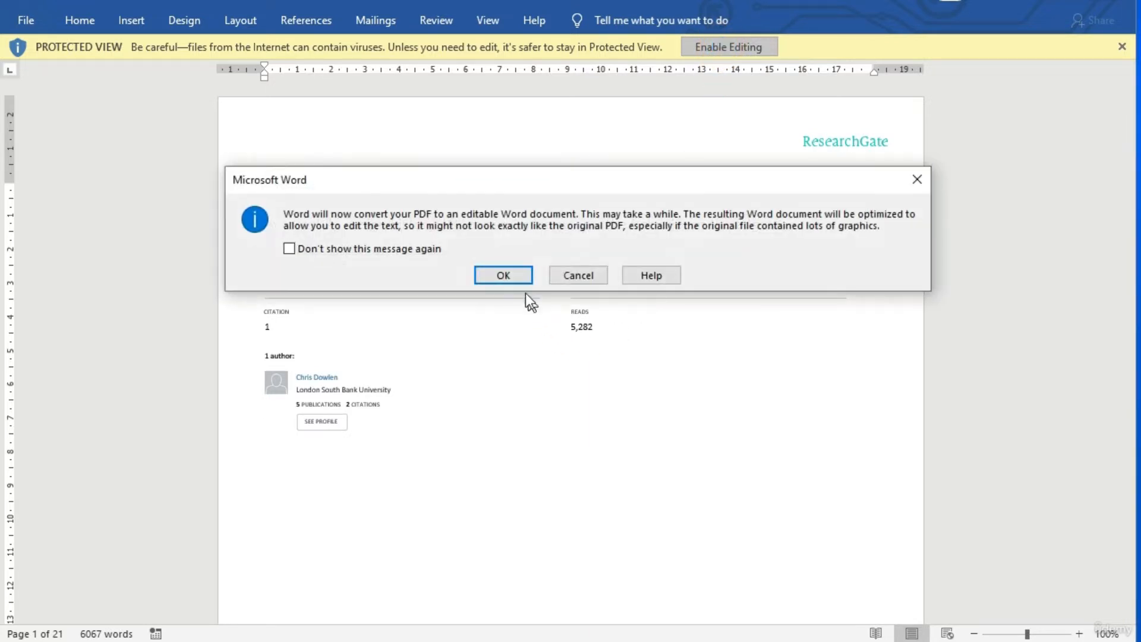
left_click(503, 276)
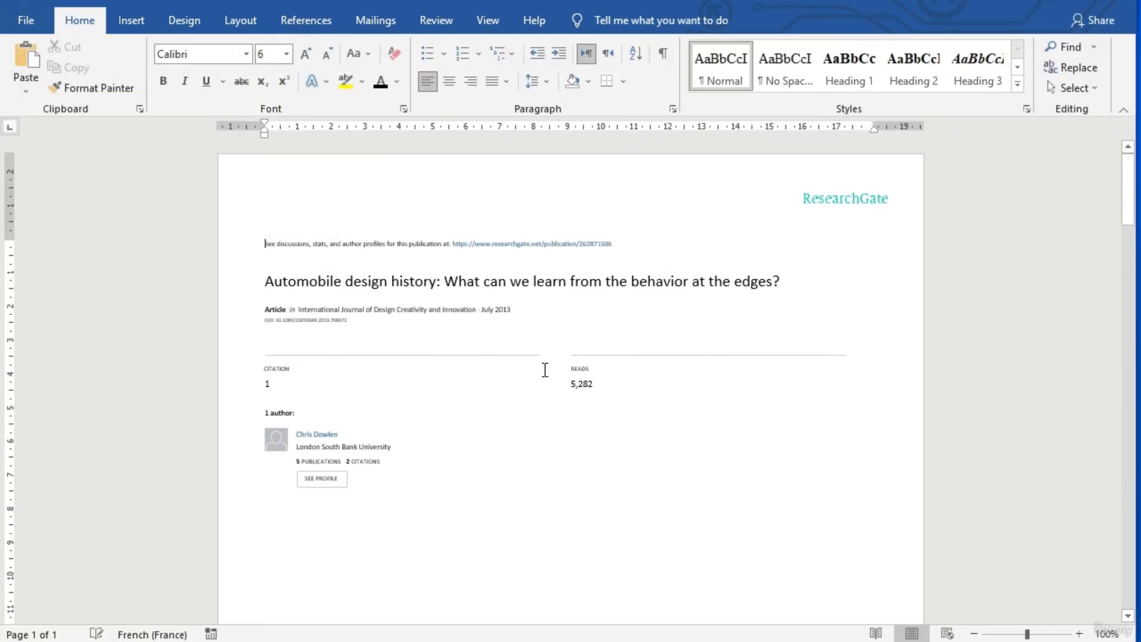
Add a new line reading "cars" after the de Dion paragraph beneath Figure 1.
scroll(548, 367, "down", 20)
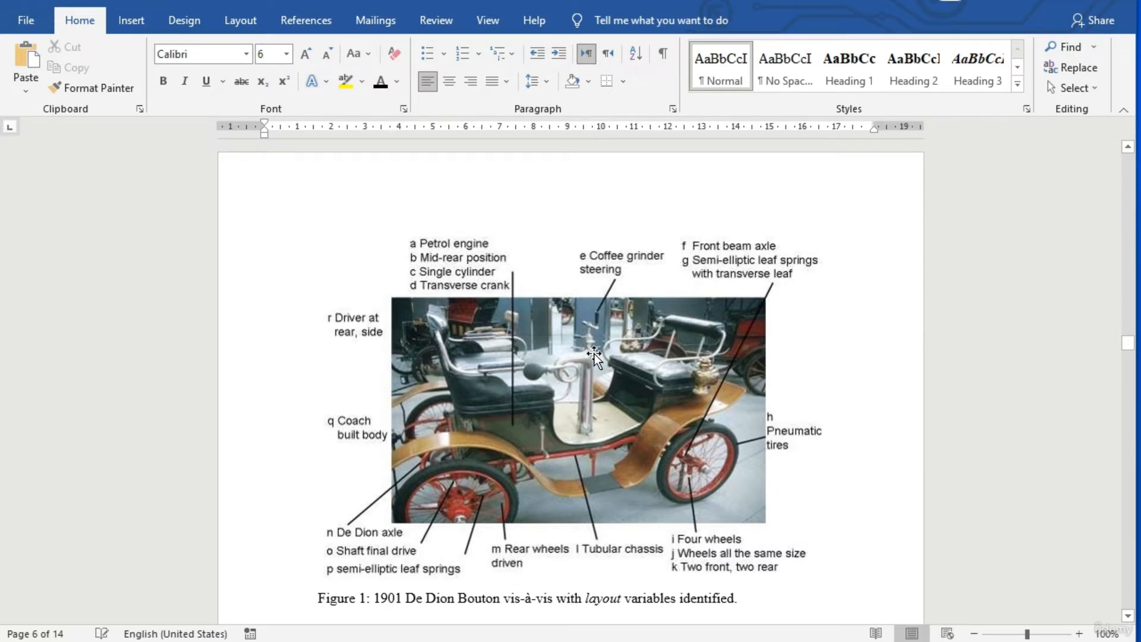
scroll(594, 356, "down", 5)
scroll(593, 354, "down", 3)
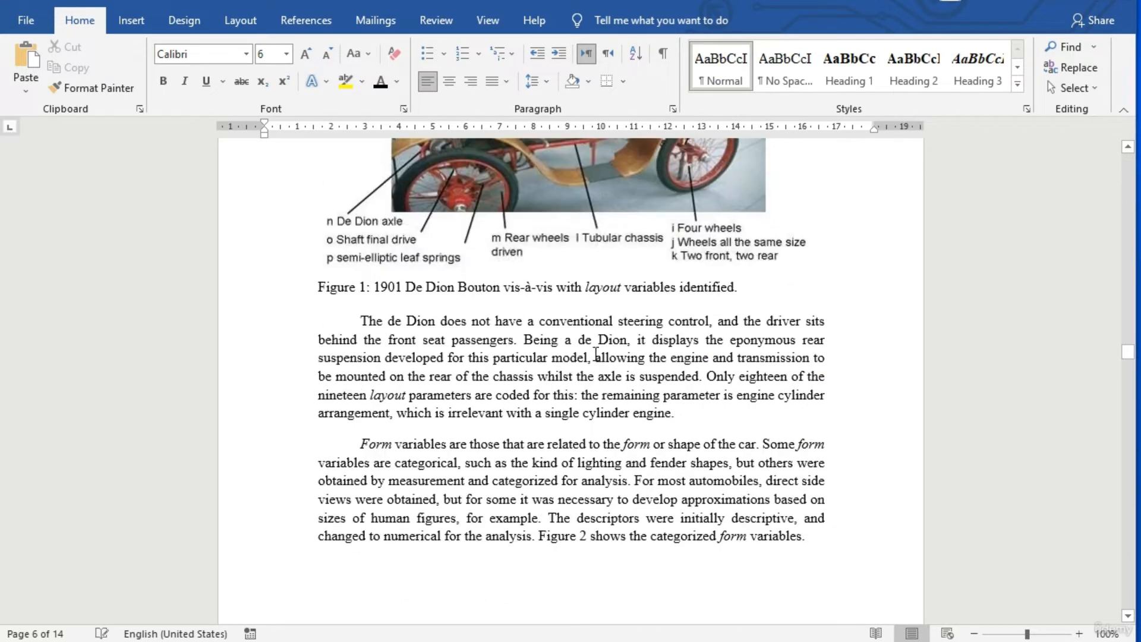
left_click(695, 383)
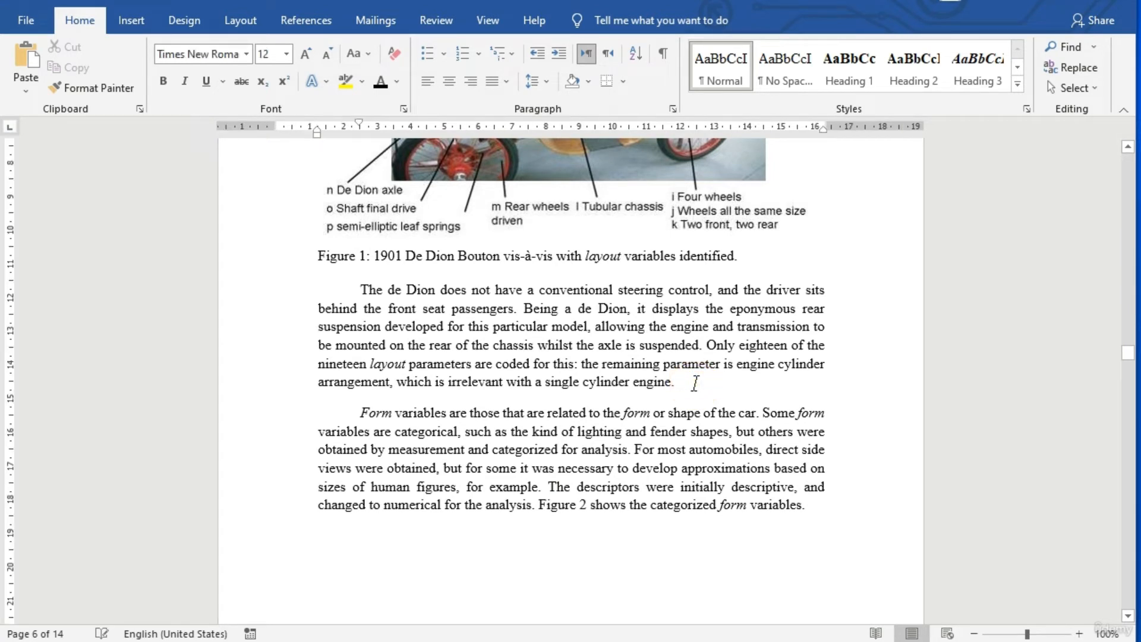
key("Return")
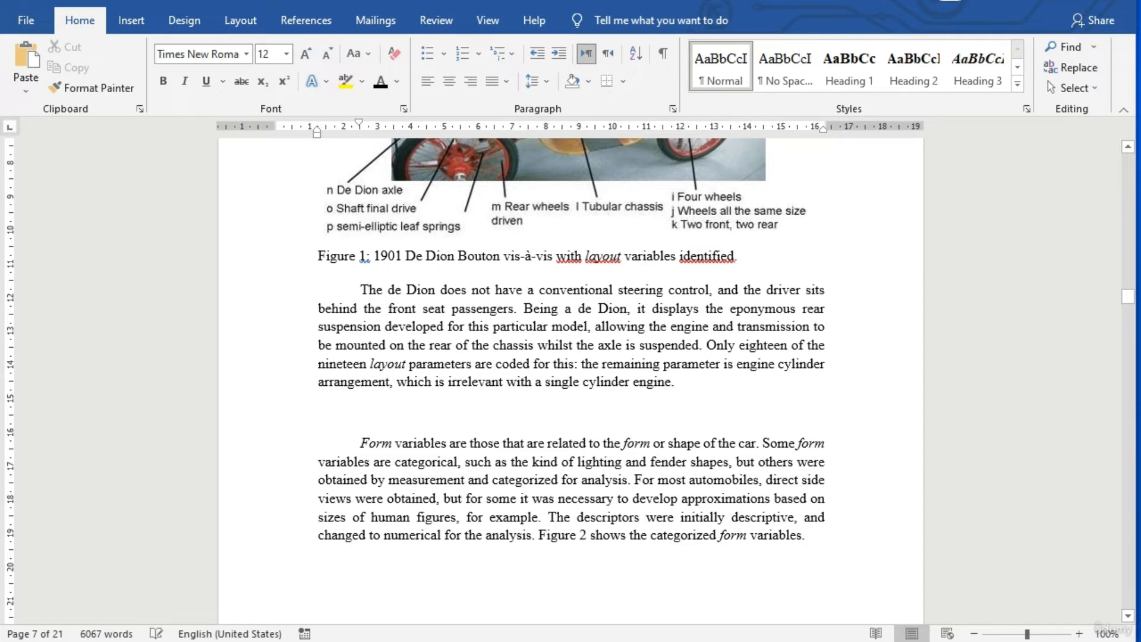
type("cars")
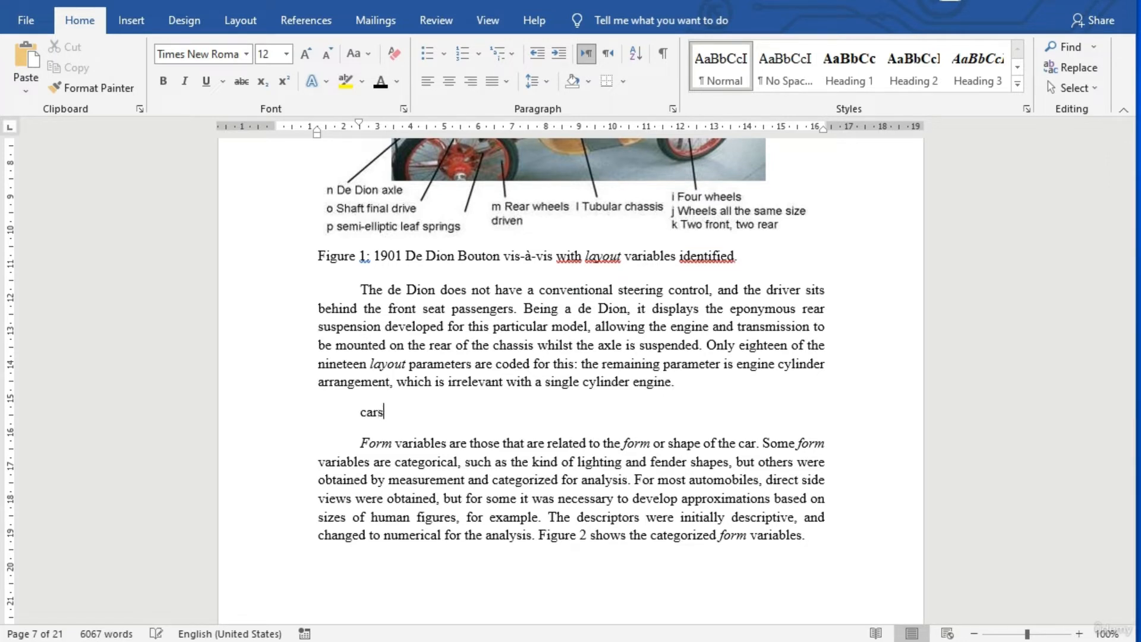
Delete the word "cars" from the new line, leaving the line empty.
key("BackSpace")
key("BackSpace")
key("BackSpace")
key("BackSpace")
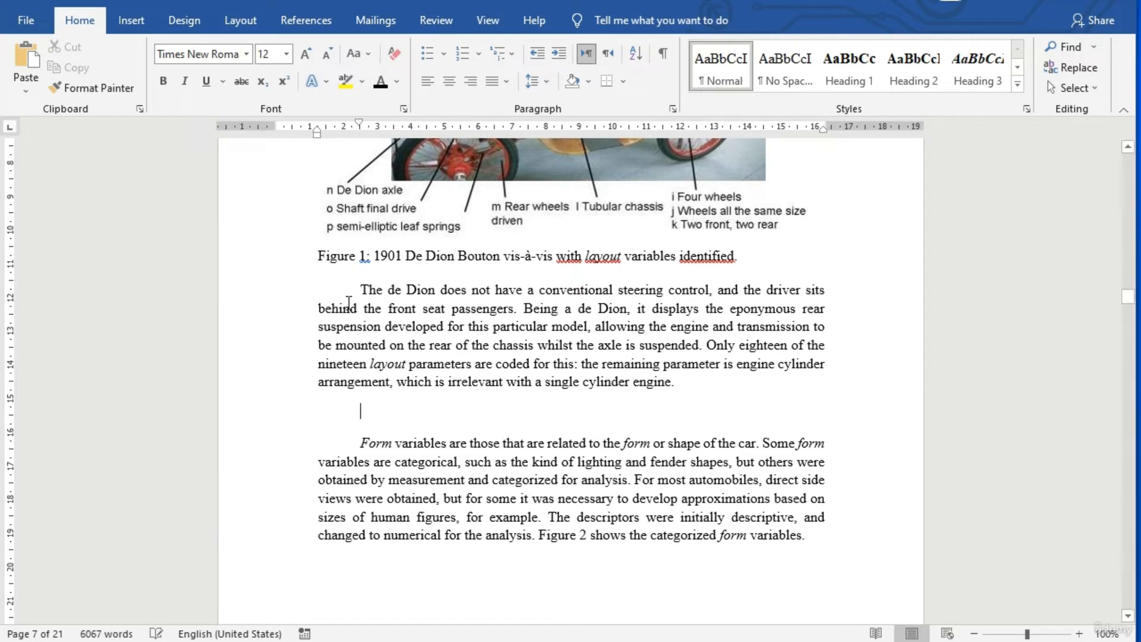
Copy the de Dion paragraph beneath Figure 1 and paste it on a new line directly below the original.
left_click_drag(360, 292, 672, 384)
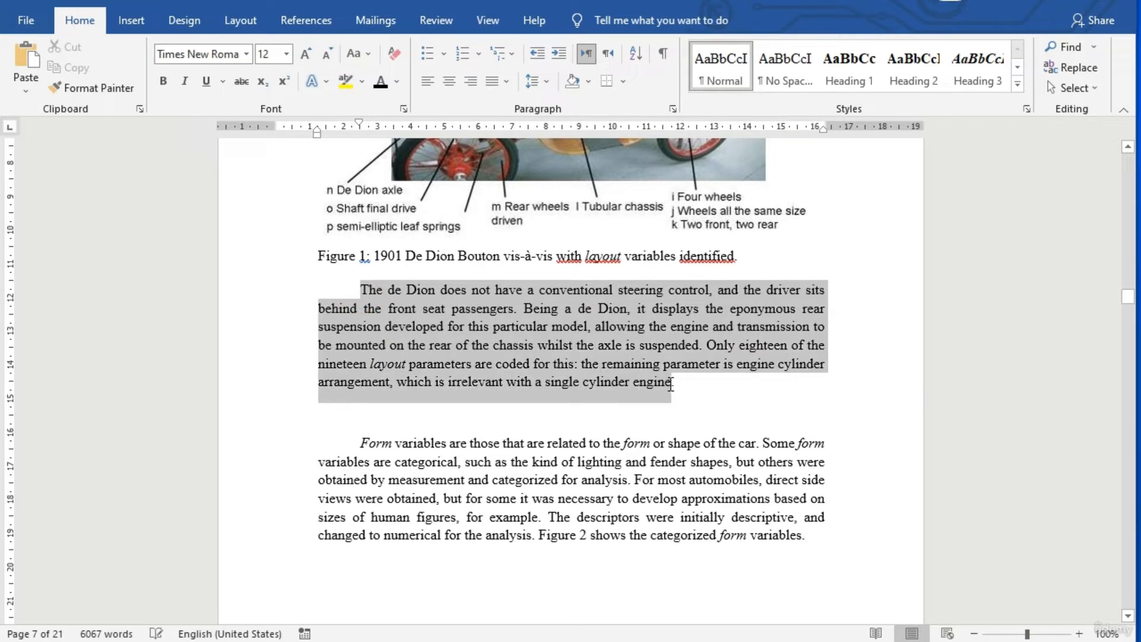
right_click(584, 344)
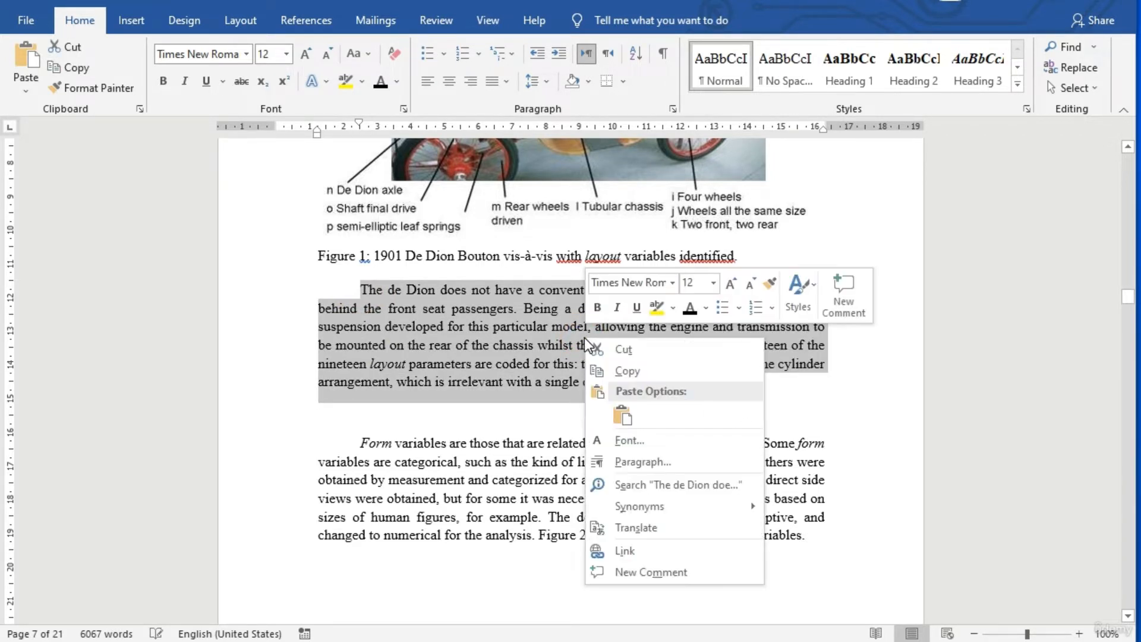
left_click(633, 374)
left_click(684, 386)
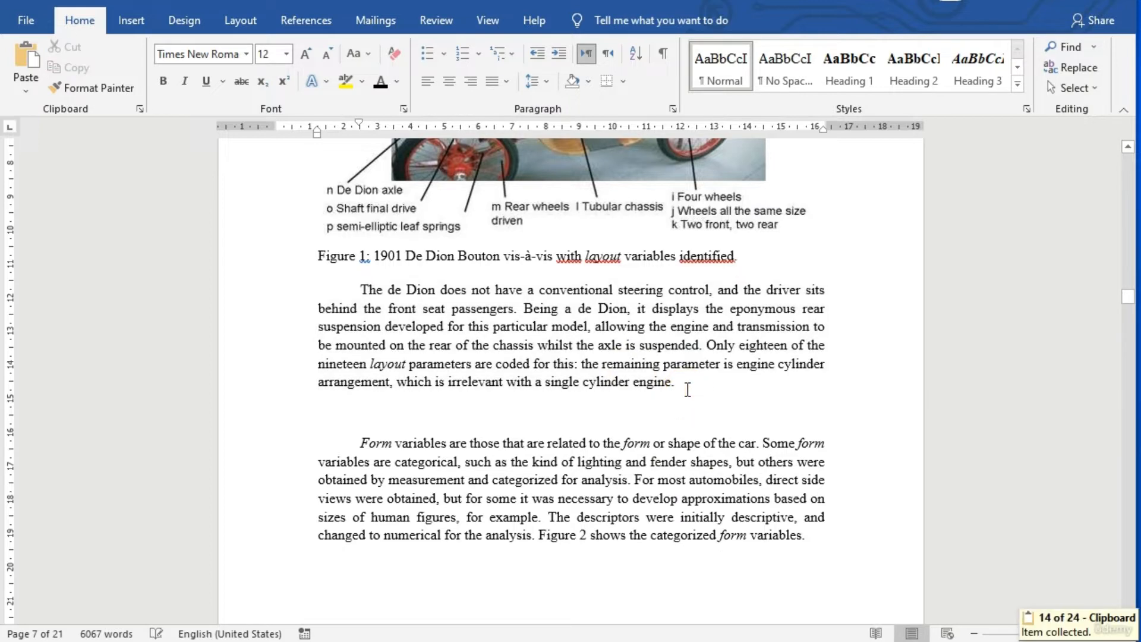
key("Return")
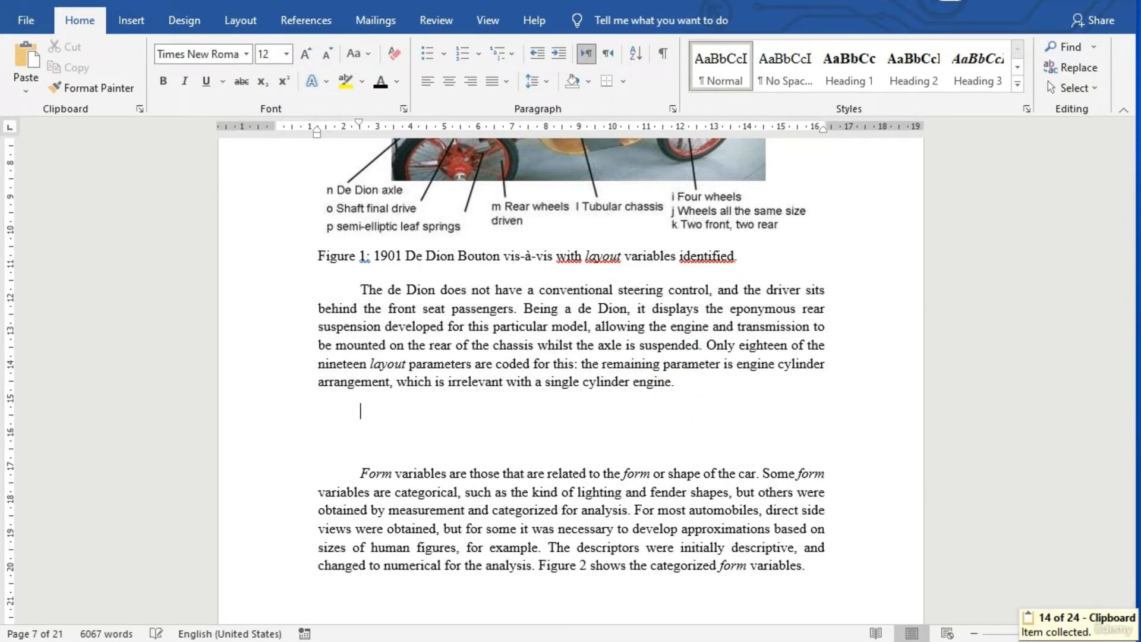
key("ctrl+v")
Delete the closing words of the pasted paragraph back to "cyl" and add "içeirçirei" in their place.
key("BackSpace")
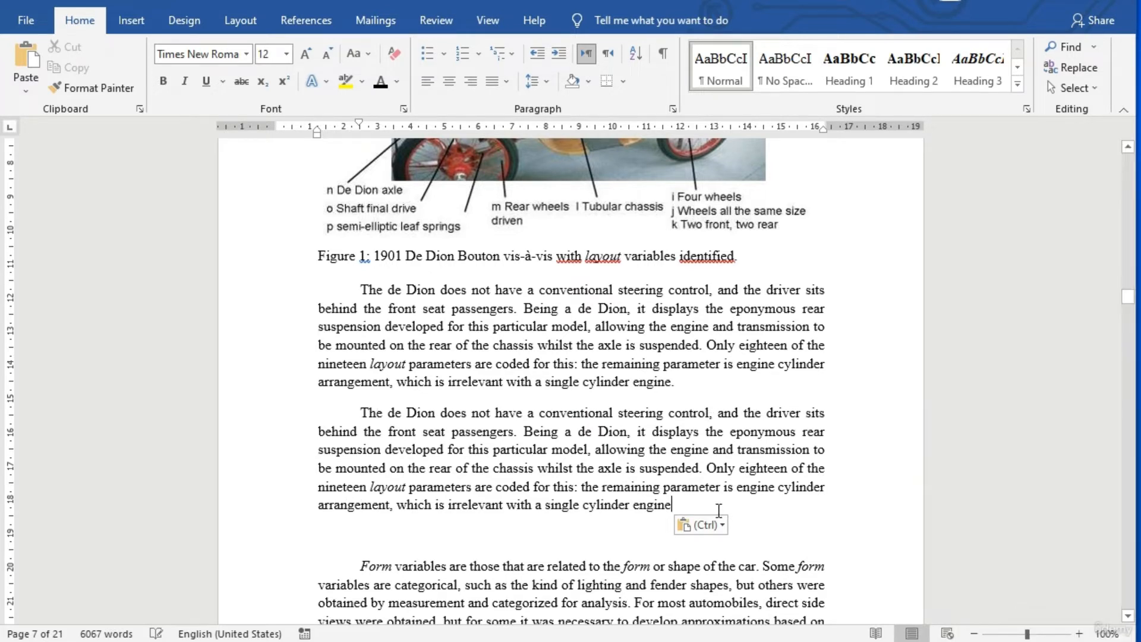
key("BackSpace")
key("BackSpace")
key("BackSpace")
key("BackSpace")
key("BackSpace")
key("BackSpace")
key("BackSpace")
key("BackSpace")
key("BackSpace")
key("BackSpace")
key("BackSpace")
key("BackSpace")
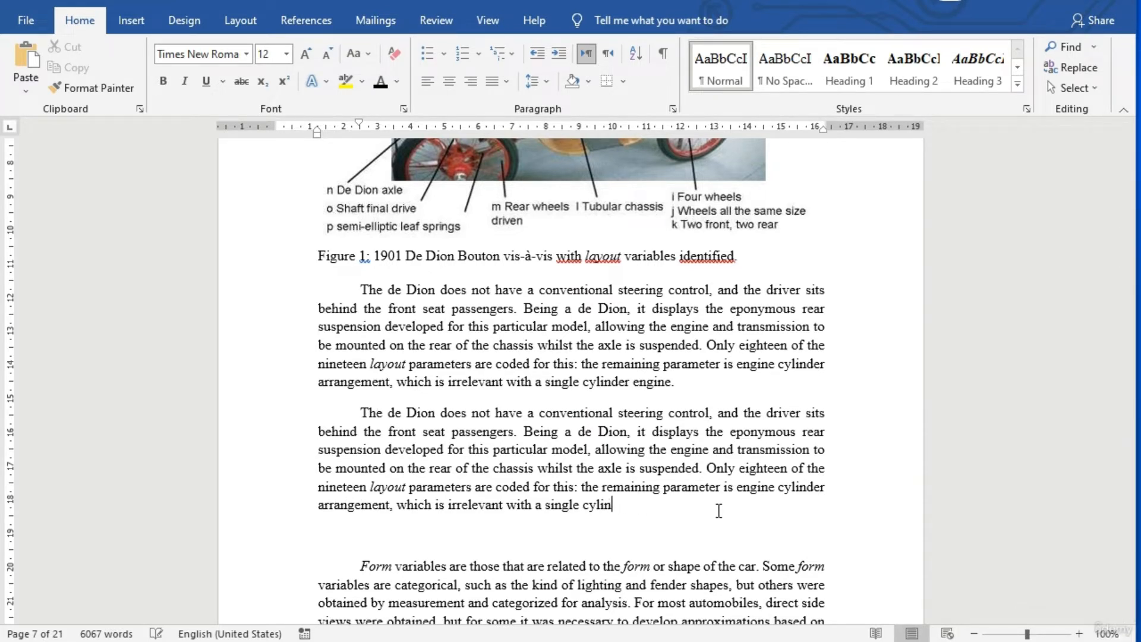
key("BackSpace")
key("BackSpace")
type("içeirçirei")
scroll(744, 443, "up", 5)
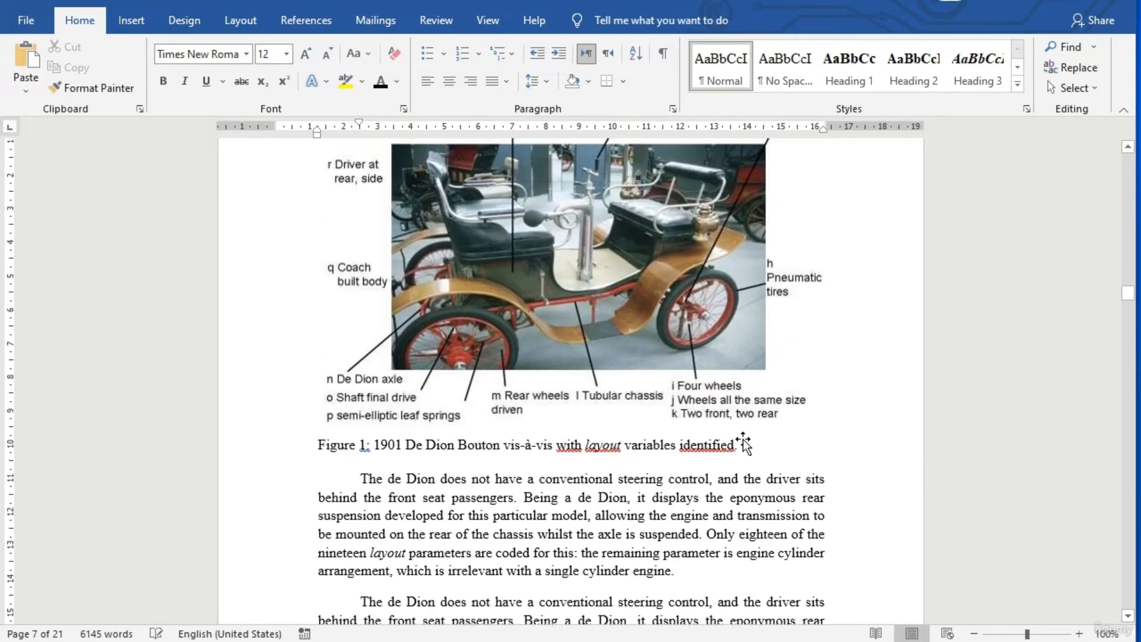
scroll(743, 443, "up", 9)
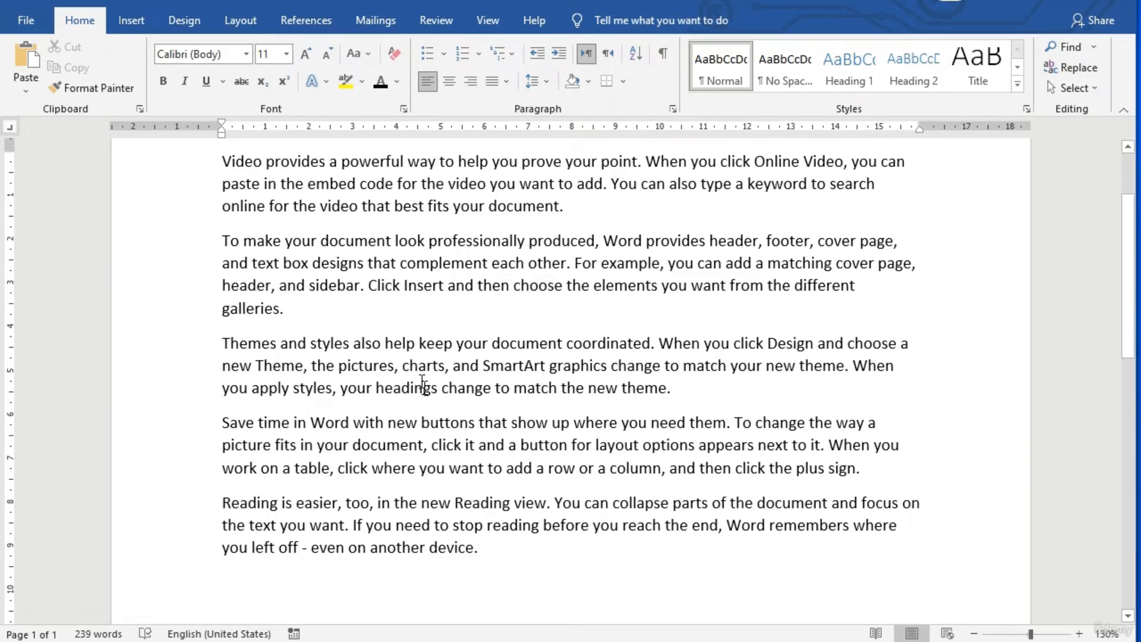
scroll(426, 393, "up", 2)
scroll(475, 333, "down", 1)
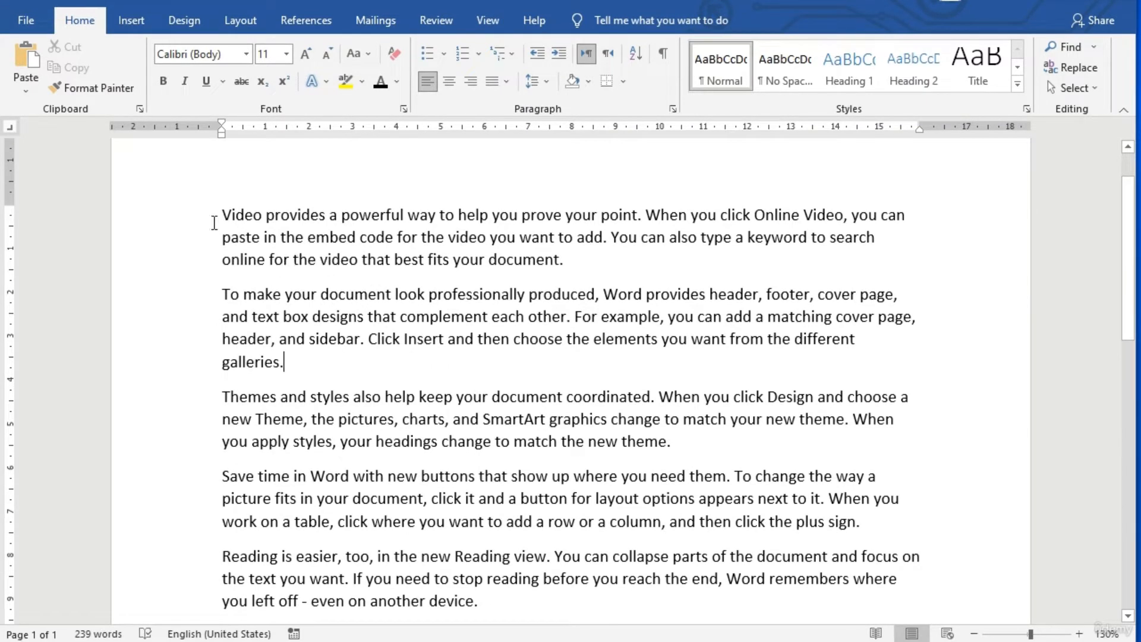
Cycle the letter case of the first paragraph through uppercase and lowercase twice, finishing in sentence case.
left_click_drag(224, 214, 579, 266)
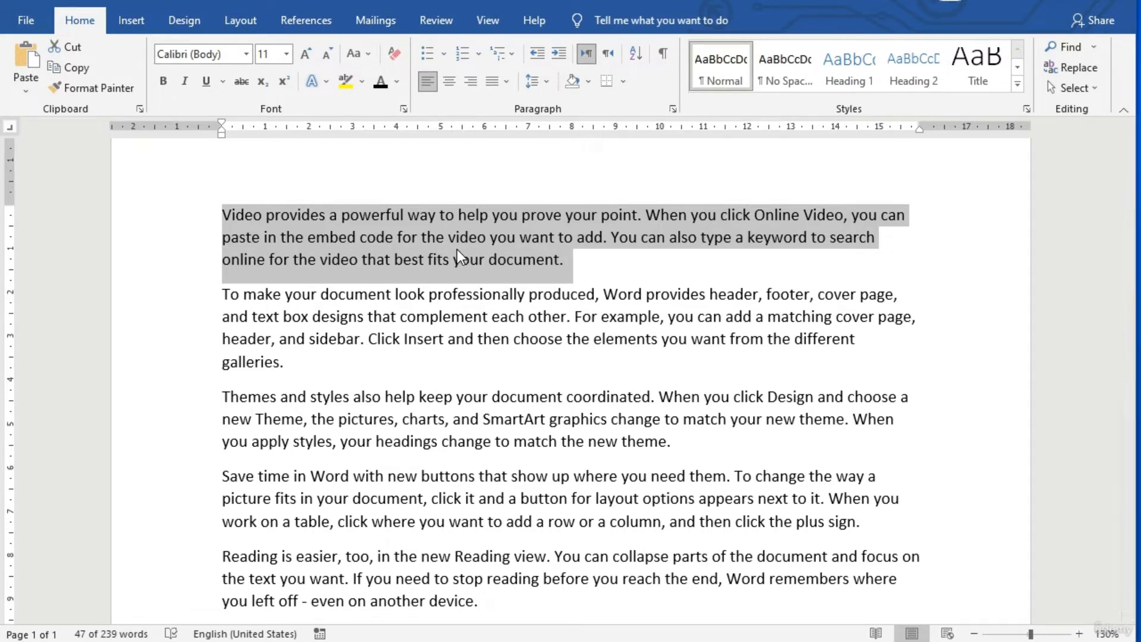
key("shift+F3")
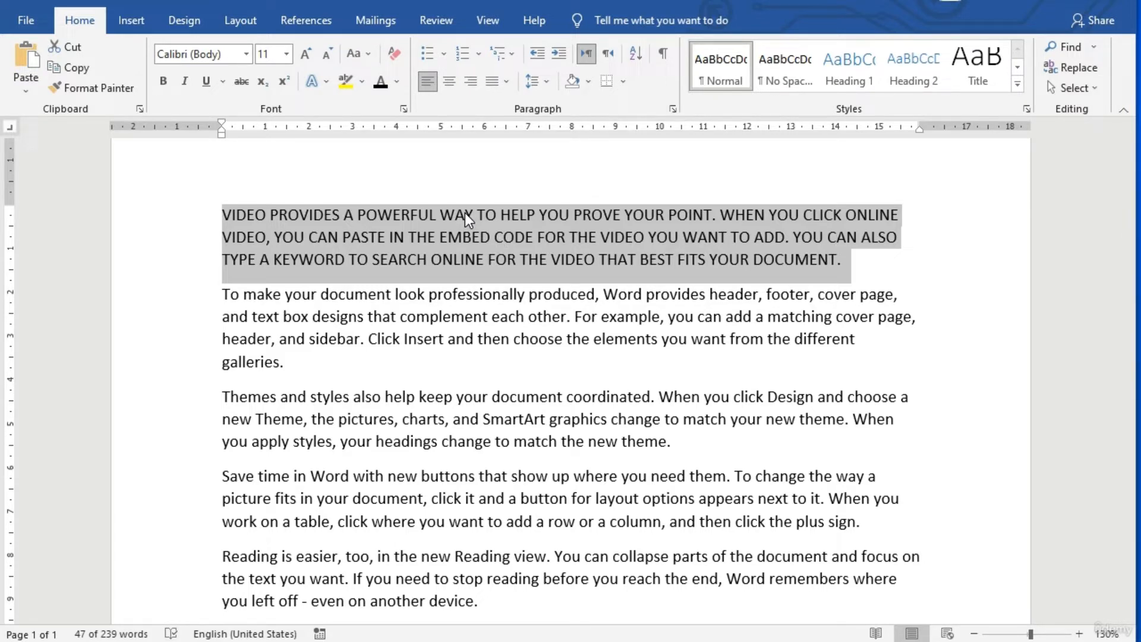
key("shift+F3")
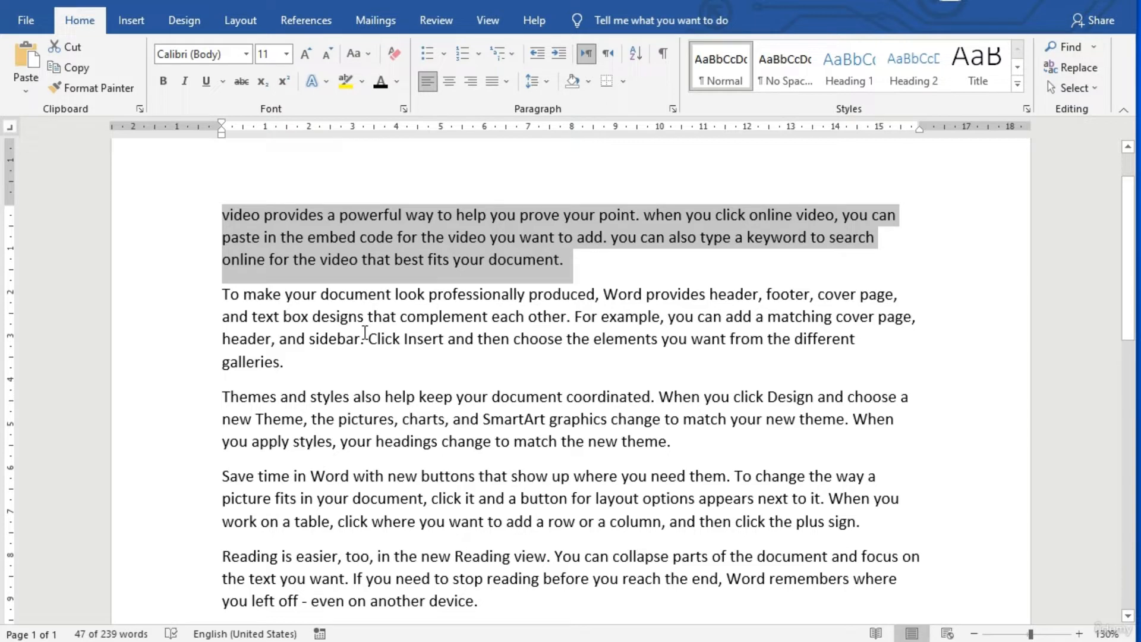
key("shift+F3")
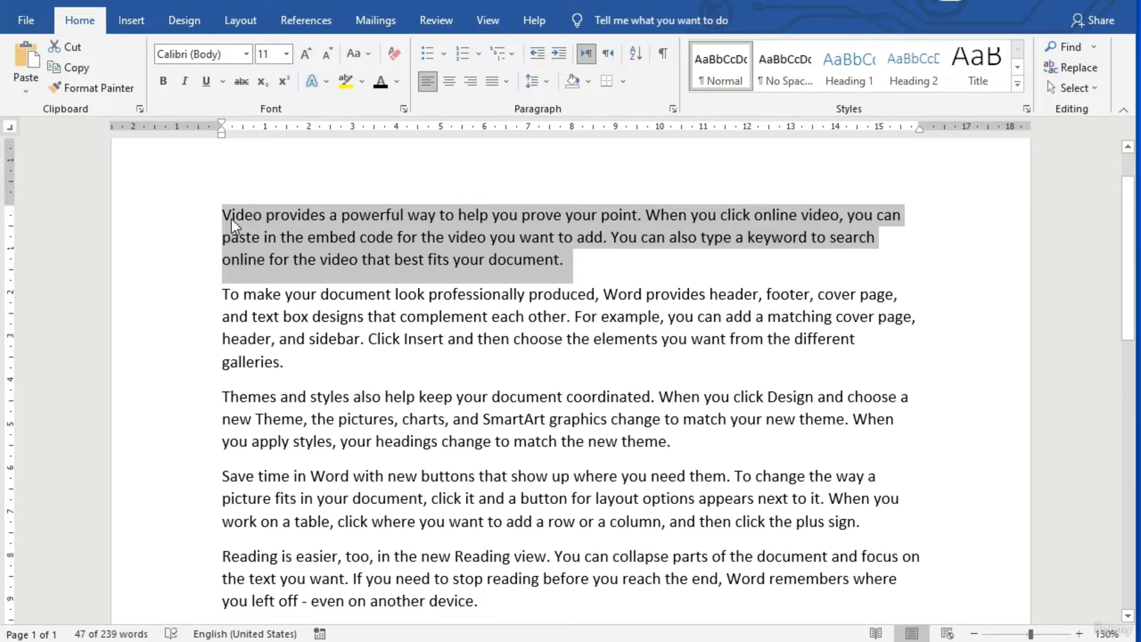
key("shift+F3")
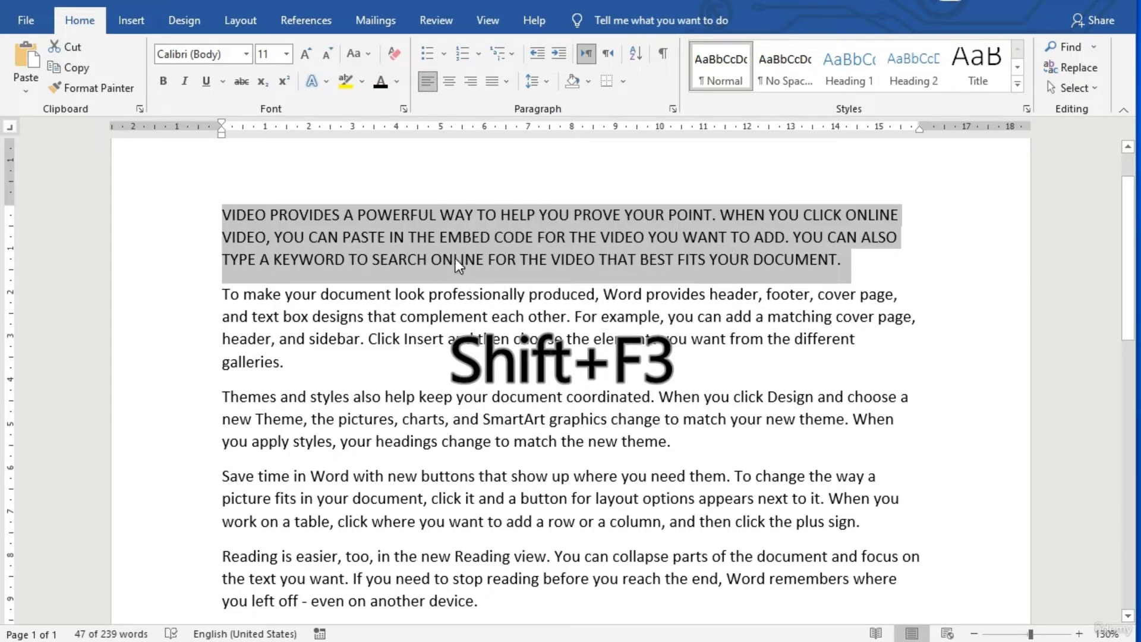
key("shift+F3")
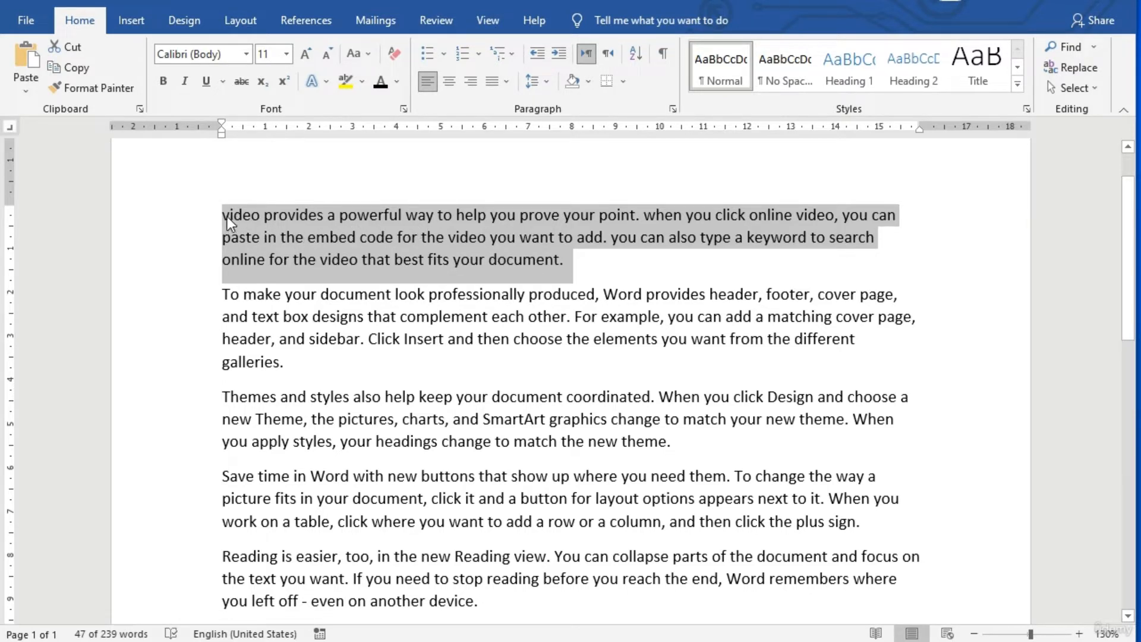
key("shift+F3")
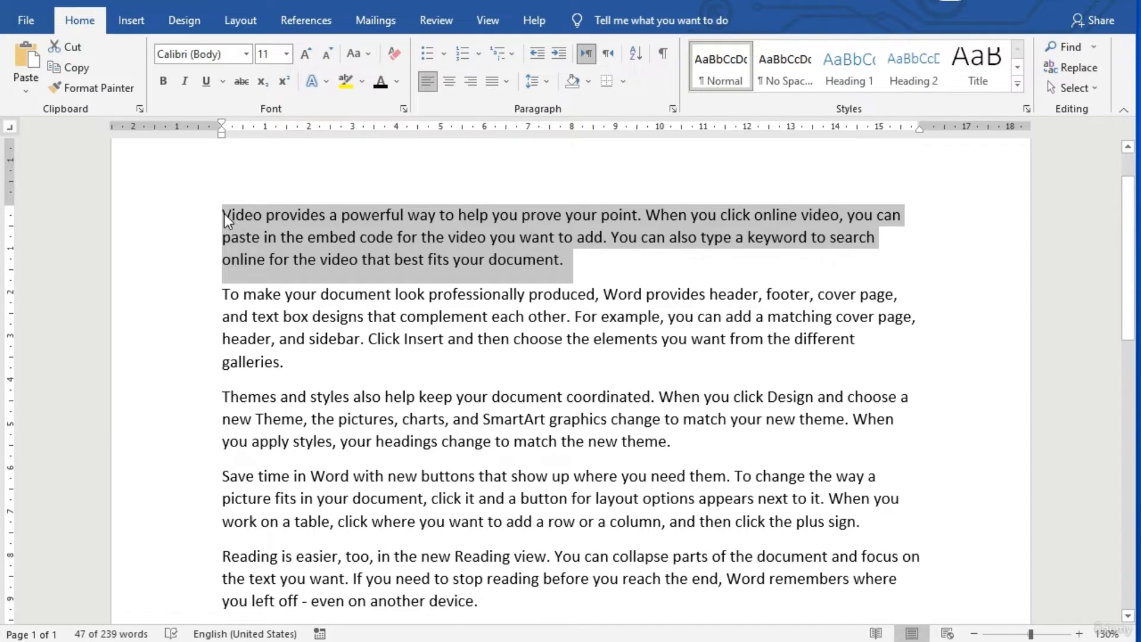
type("Video provides a powerful way to help you prove your point. When you click online video, you can paste in the embed code for the video you want to add. You can also type a keyword to search online for the video that best fits your document.")
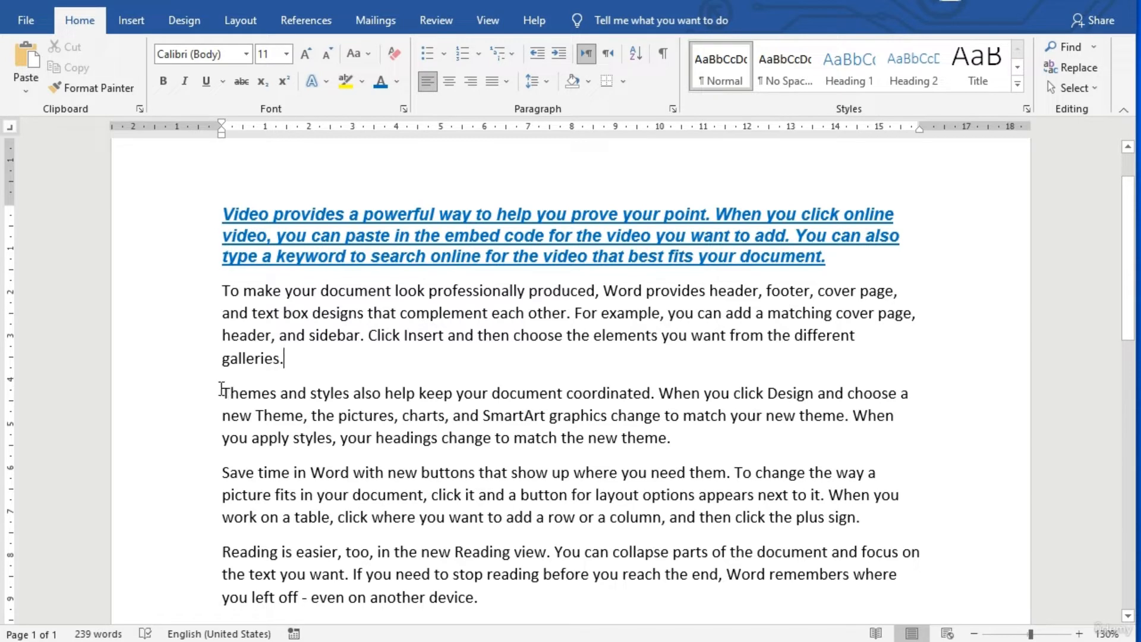
Try coloring the text of the paragraph beginning "Themes and styles" blue.
left_click_drag(224, 390, 683, 437)
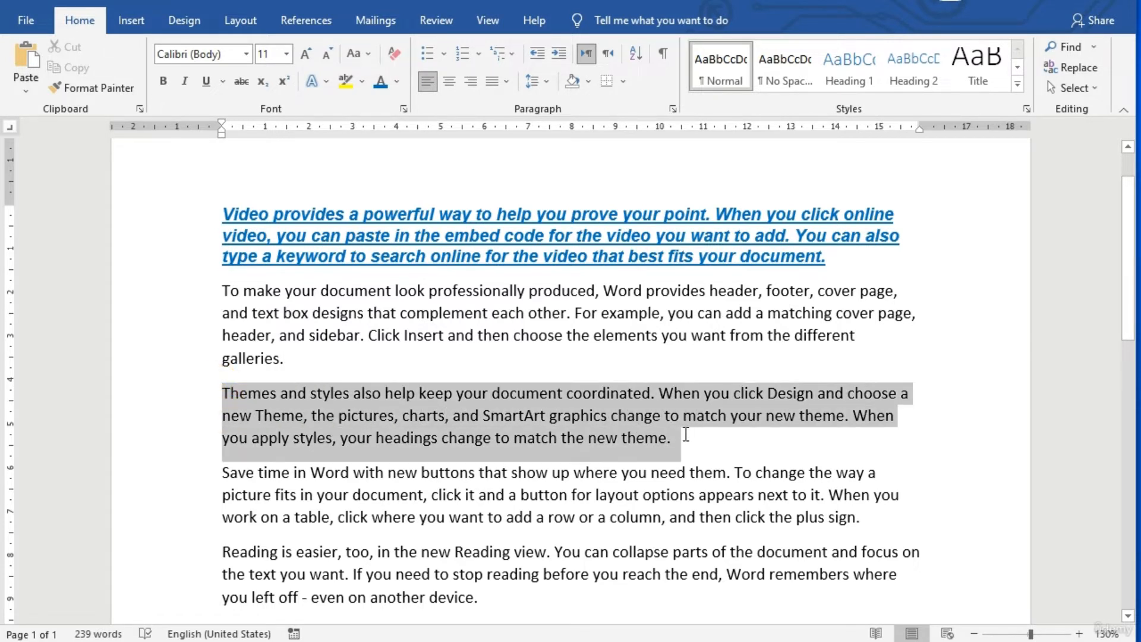
left_click(458, 440)
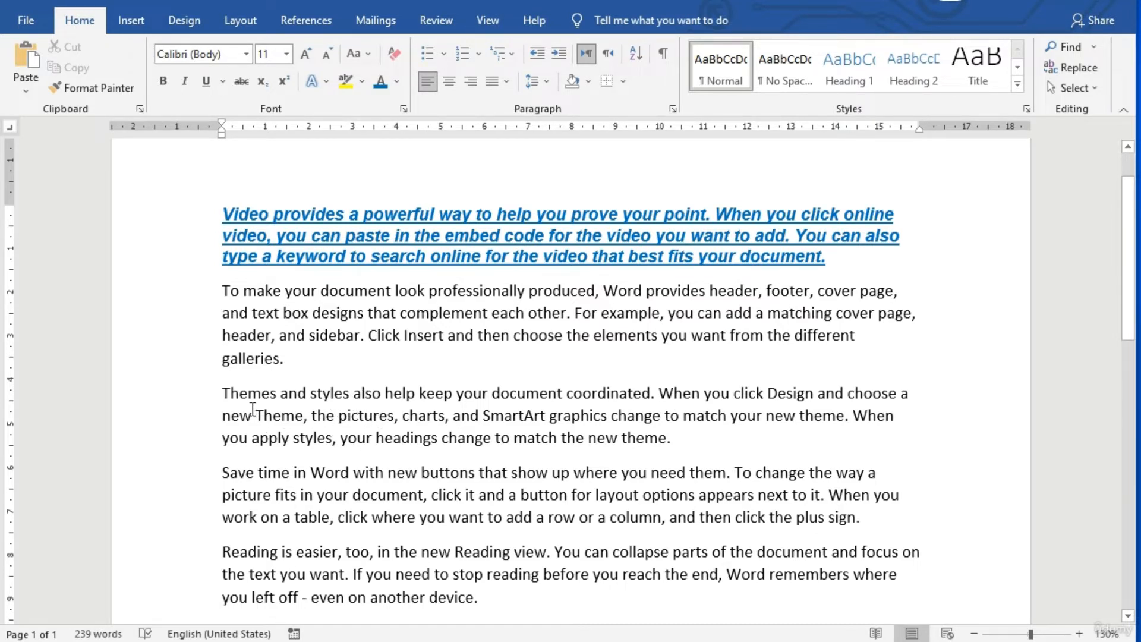
left_click(220, 393)
left_click_drag(220, 393, 668, 438)
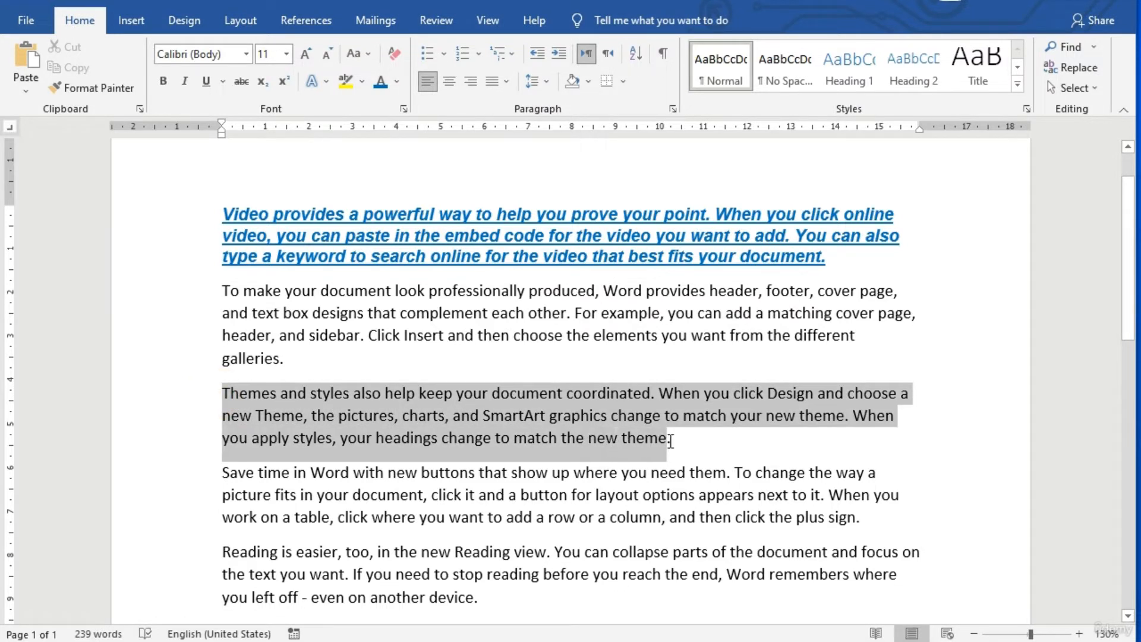
left_click(395, 81)
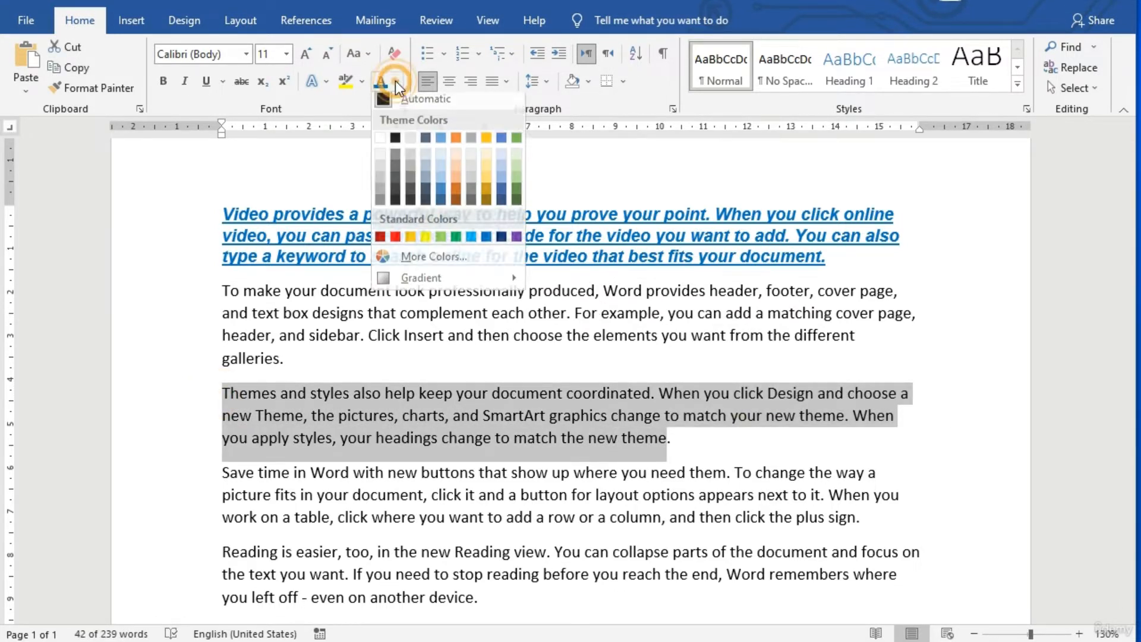
left_click(484, 244)
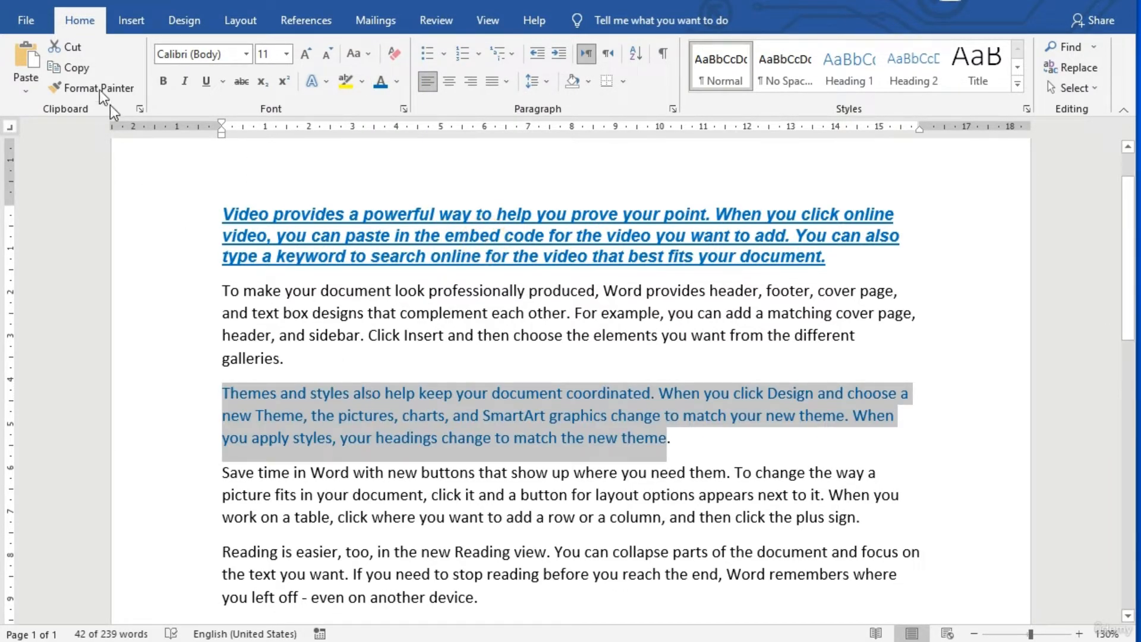
left_click(430, 476)
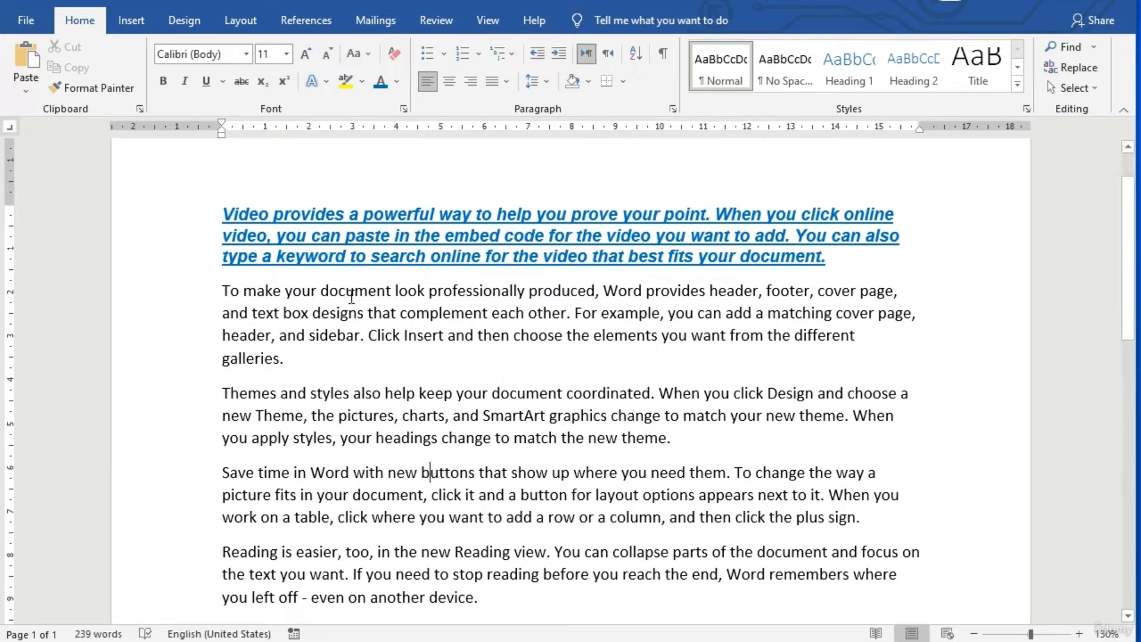
Copy the first paragraph's formatting with Format Painter and apply it to the whole paragraph beginning "Themes and styles".
left_click(458, 246)
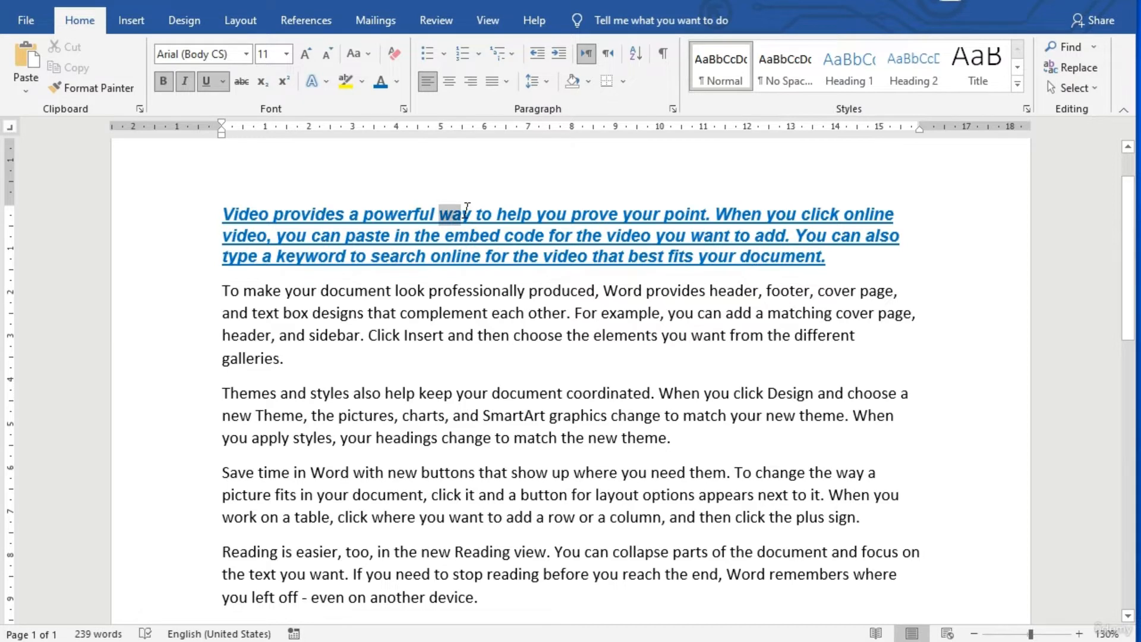
left_click_drag(468, 207, 501, 236)
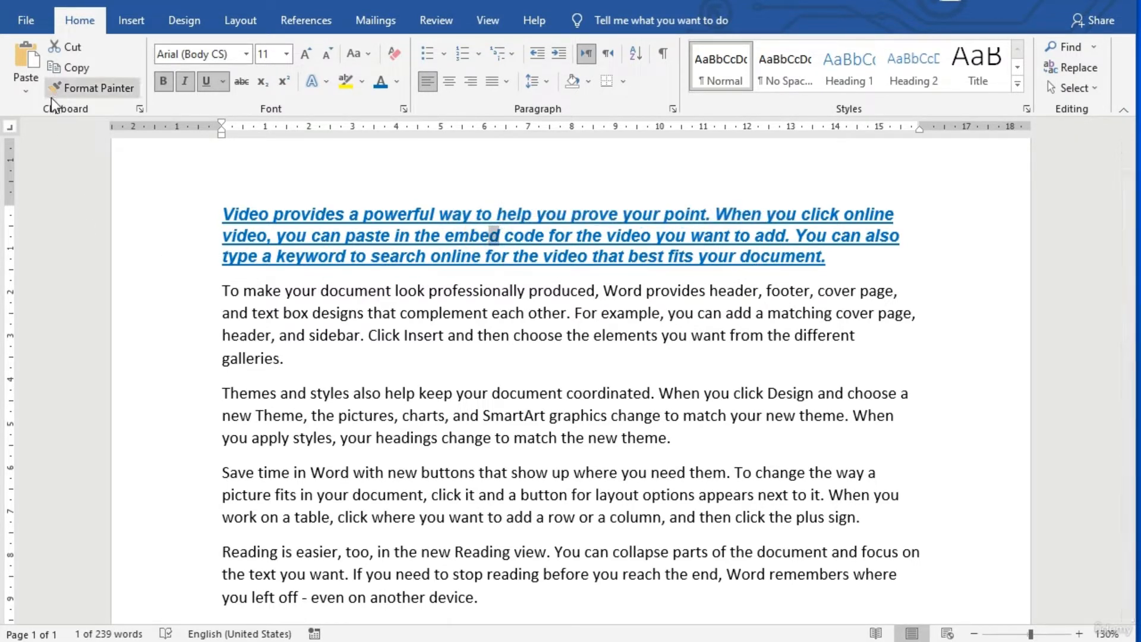
left_click(105, 93)
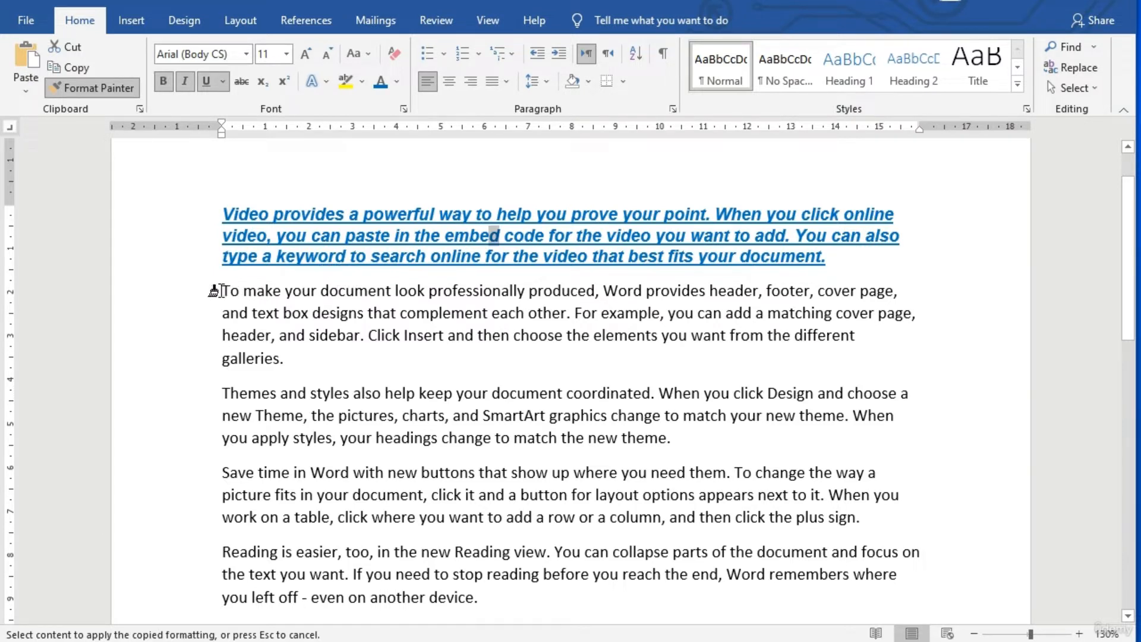
mouse_move(221, 393)
left_mouse_down()
mouse_move(411, 424)
mouse_move(676, 444)
left_mouse_up()
left_click(616, 512)
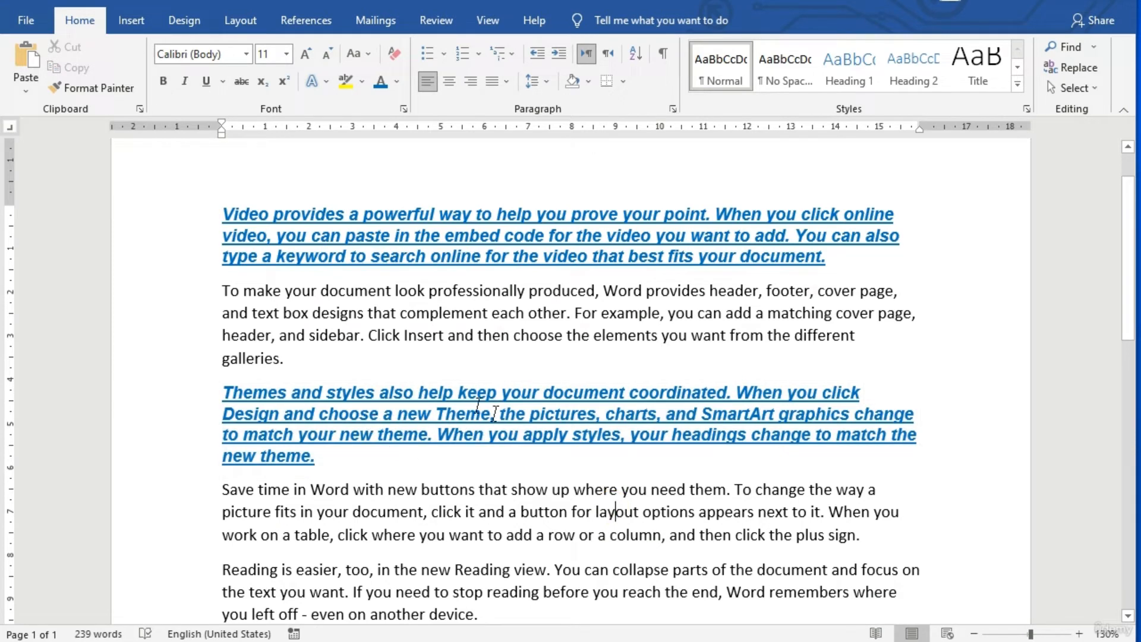
Copy the "Themes and styles" formatting with a locked Format Painter onto the opening lines of the "Save time" and "Reading is easier" paragraphs.
scroll(216, 381, "down", 3)
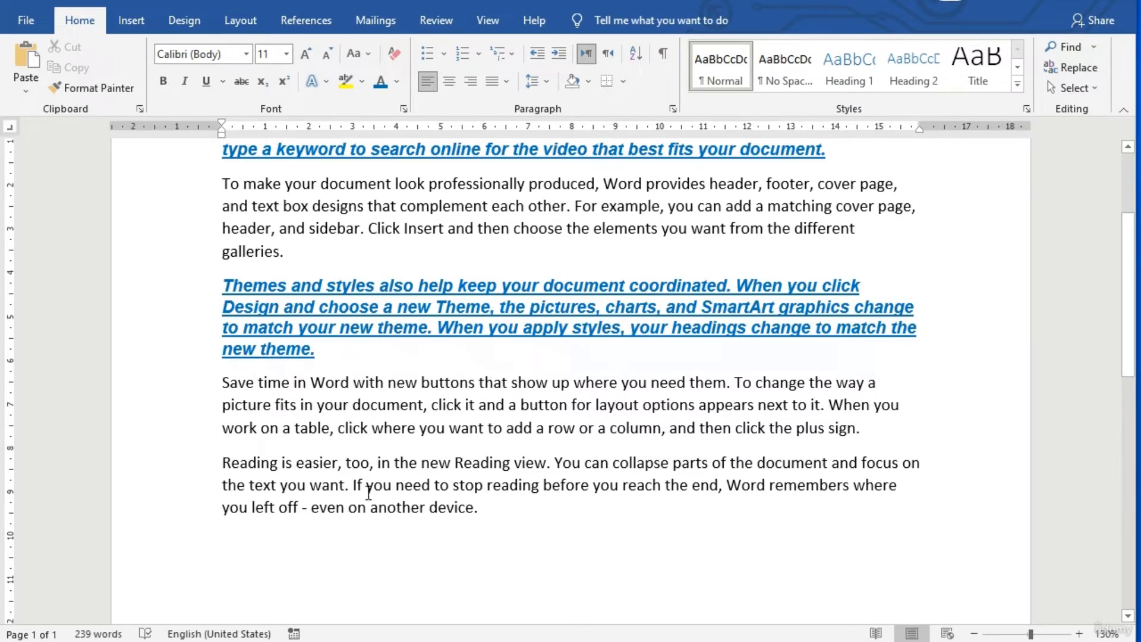
left_click_drag(342, 286, 364, 286)
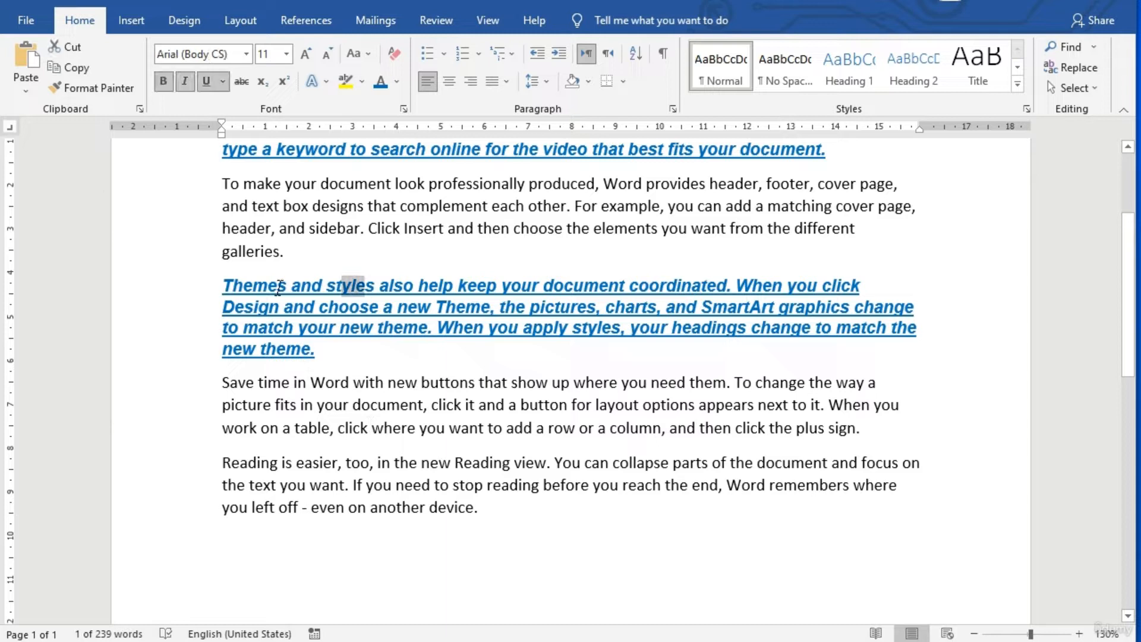
left_click(92, 88)
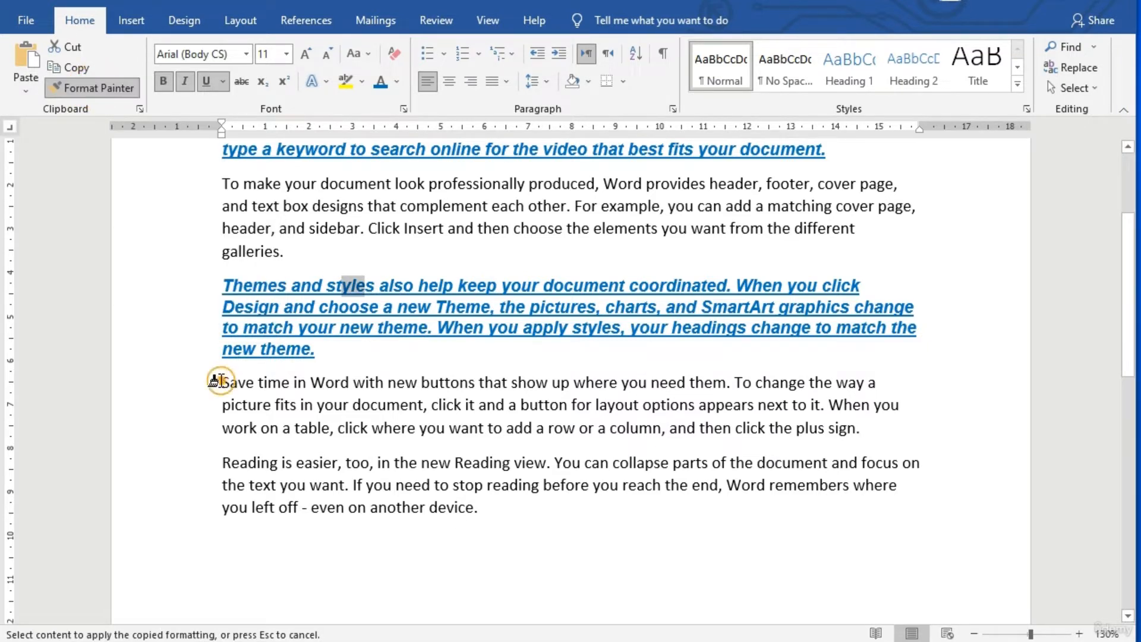
mouse_move(222, 383)
left_mouse_down()
mouse_move(654, 380)
mouse_move(797, 357)
mouse_move(878, 382)
left_mouse_up()
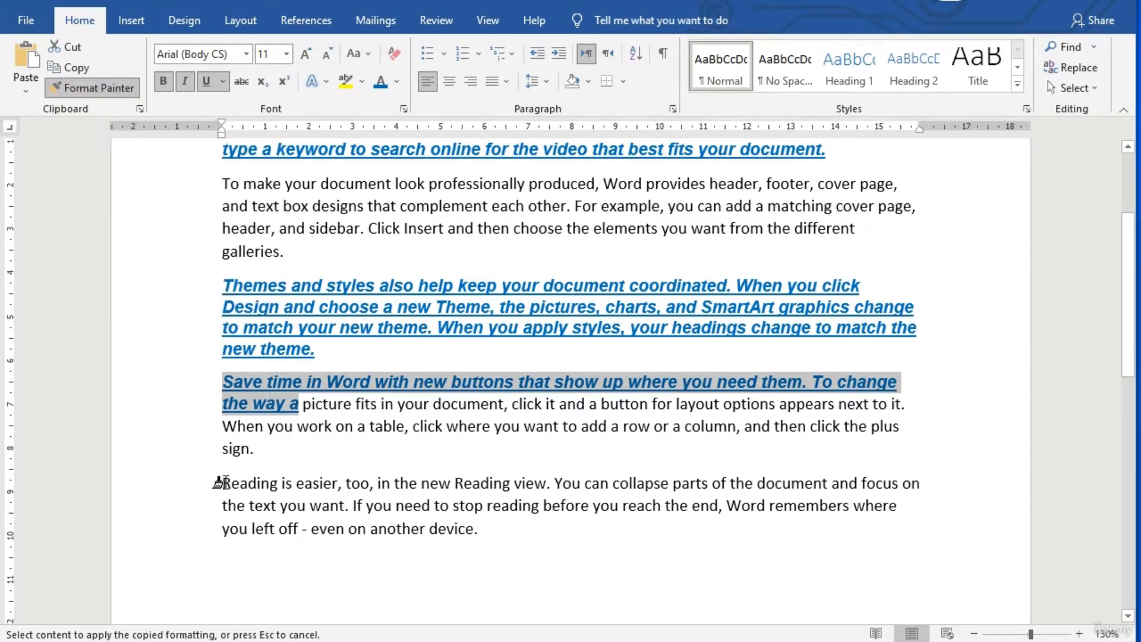
left_click_drag(215, 484, 925, 492)
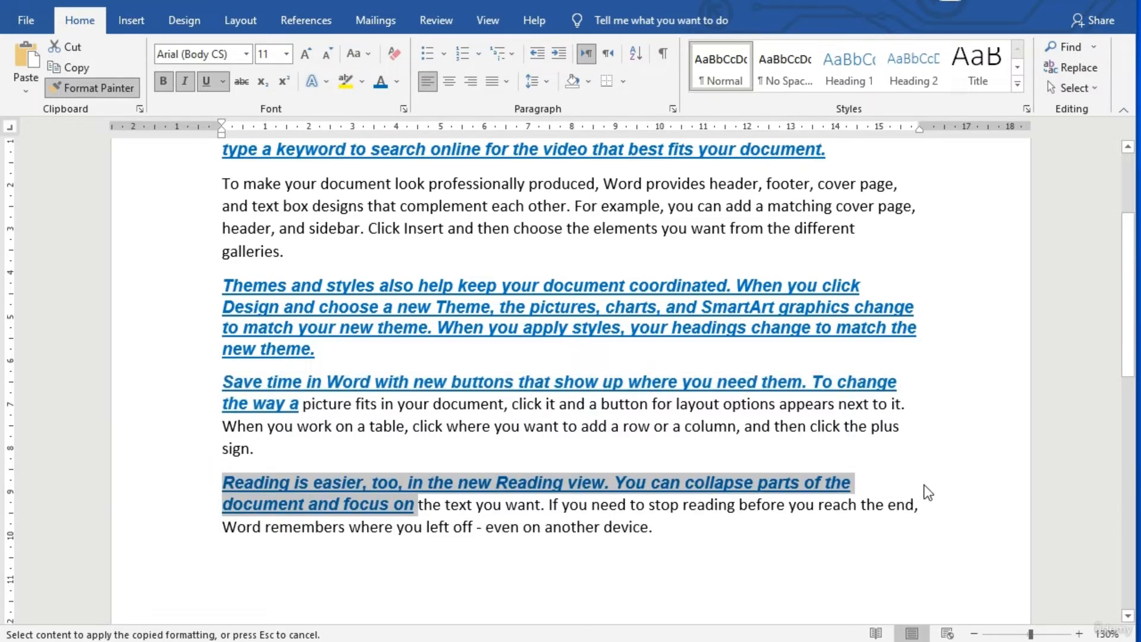
left_click(667, 553)
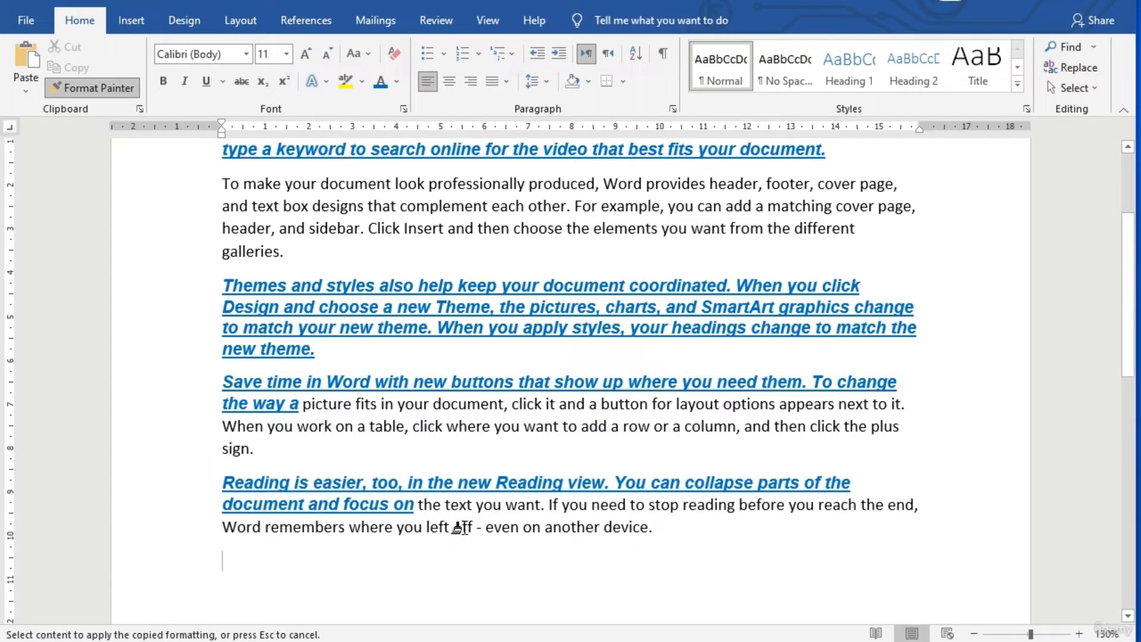
key("Escape")
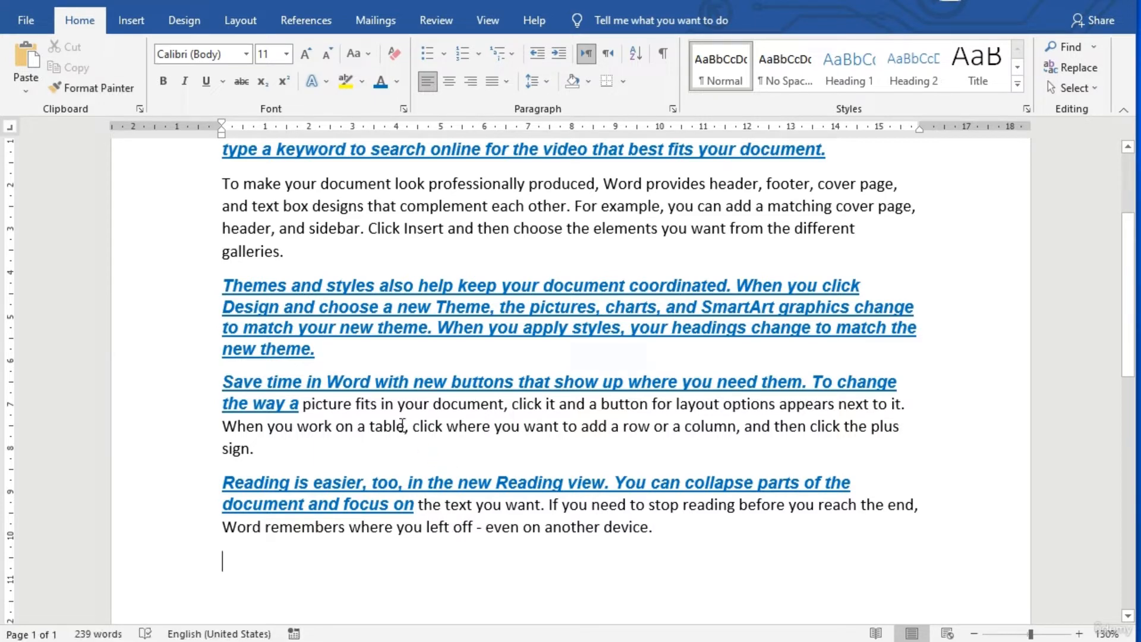
Undo the copied formatting and the first paragraph's font styling, back to plain Calibri text.
key("ctrl+z")
key("ctrl+z")
key("ctrl+z")
key("ctrl+z")
key("ctrl+z")
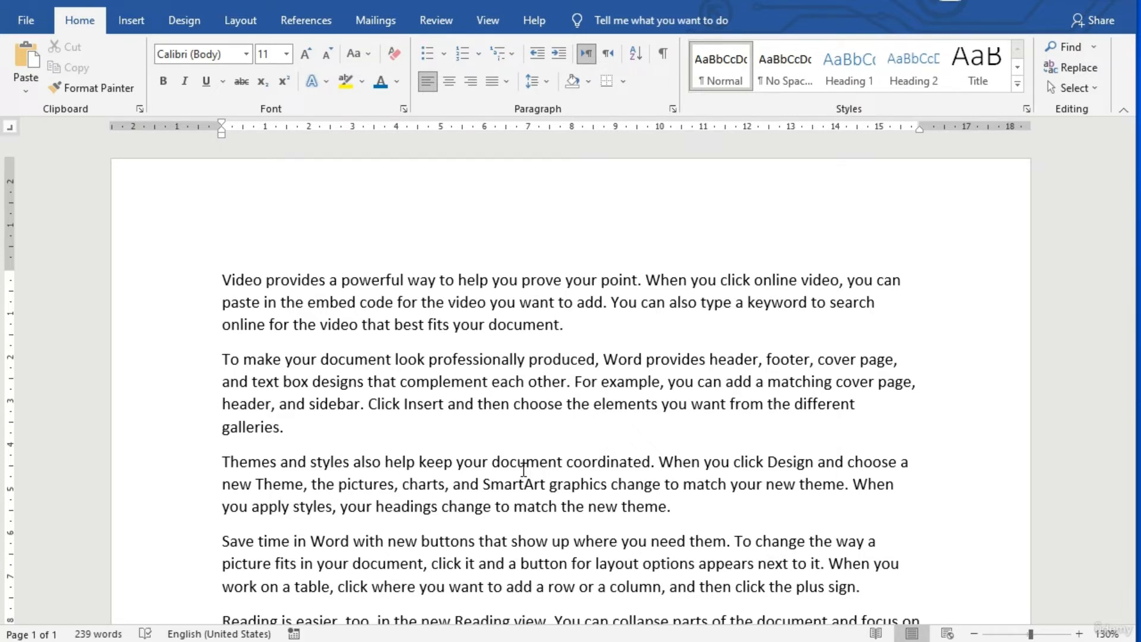
Set the first paragraph to double line spacing and switch it back to single spacing.
left_click(544, 356)
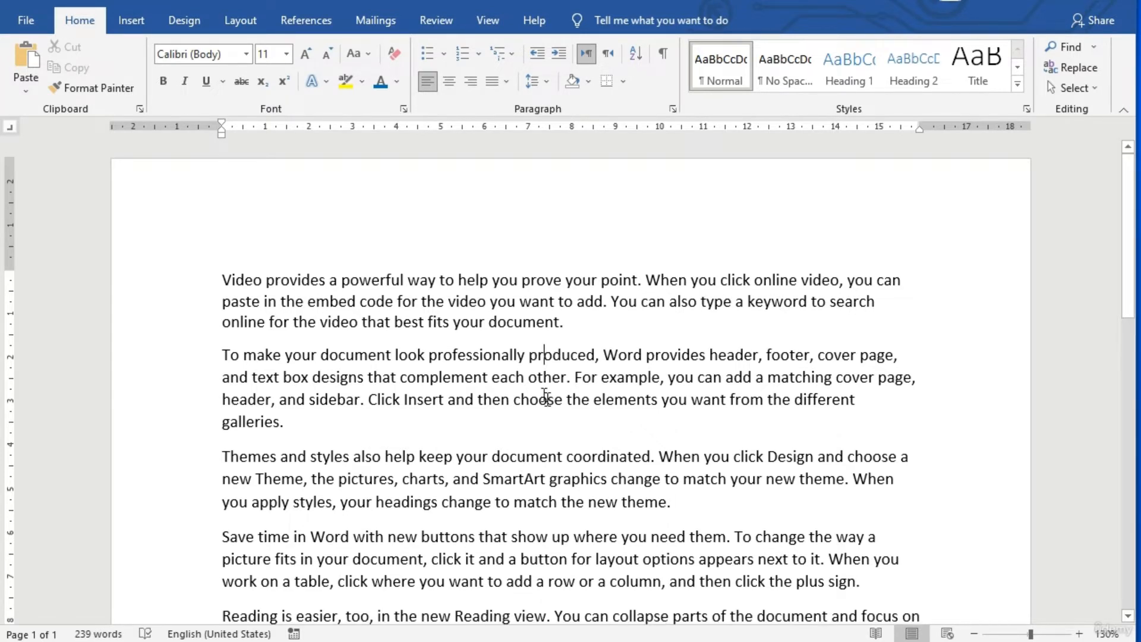
left_click(475, 279)
key("ctrl+2")
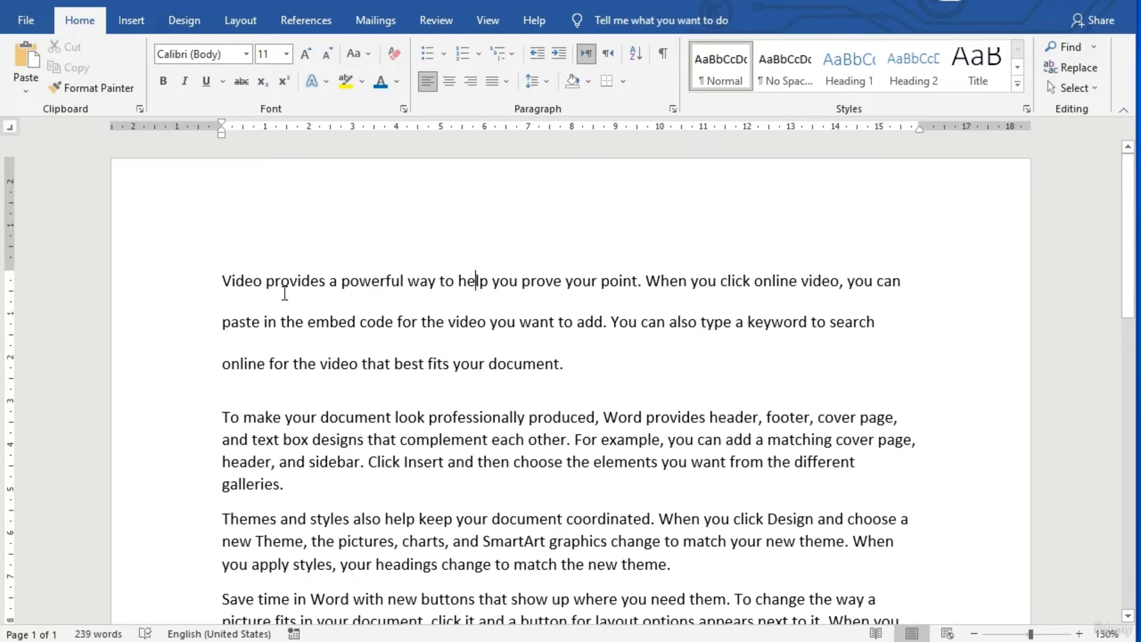
key("ctrl+1")
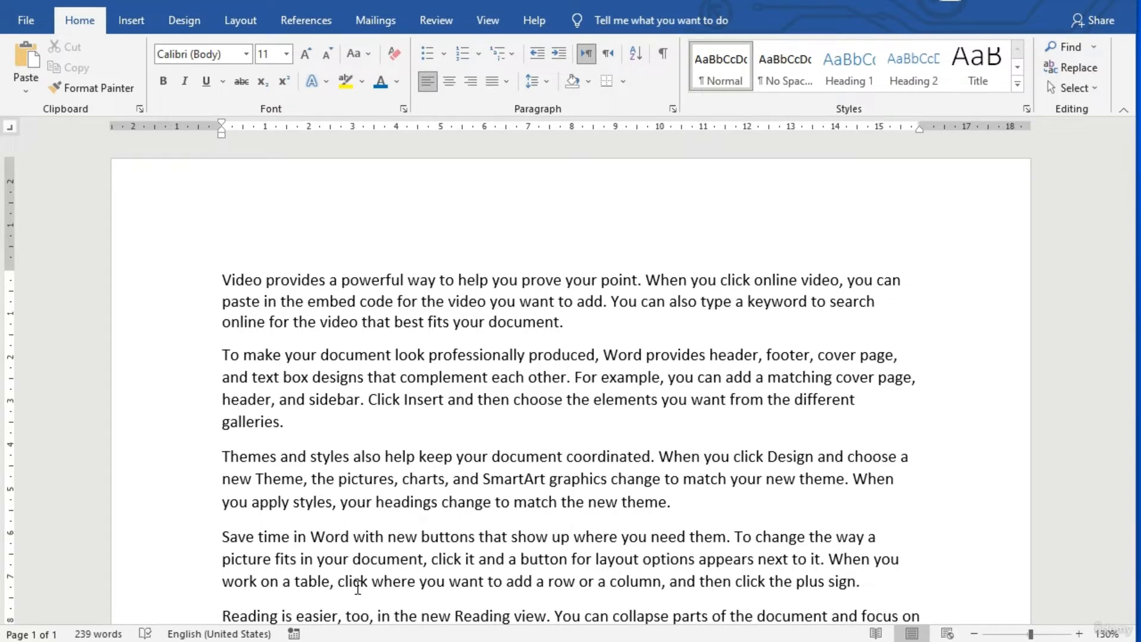
Insert a thin horizontal line using "---" above the "To make your document" paragraph and a thick one using "___" above "Themes and styles".
left_click(221, 355)
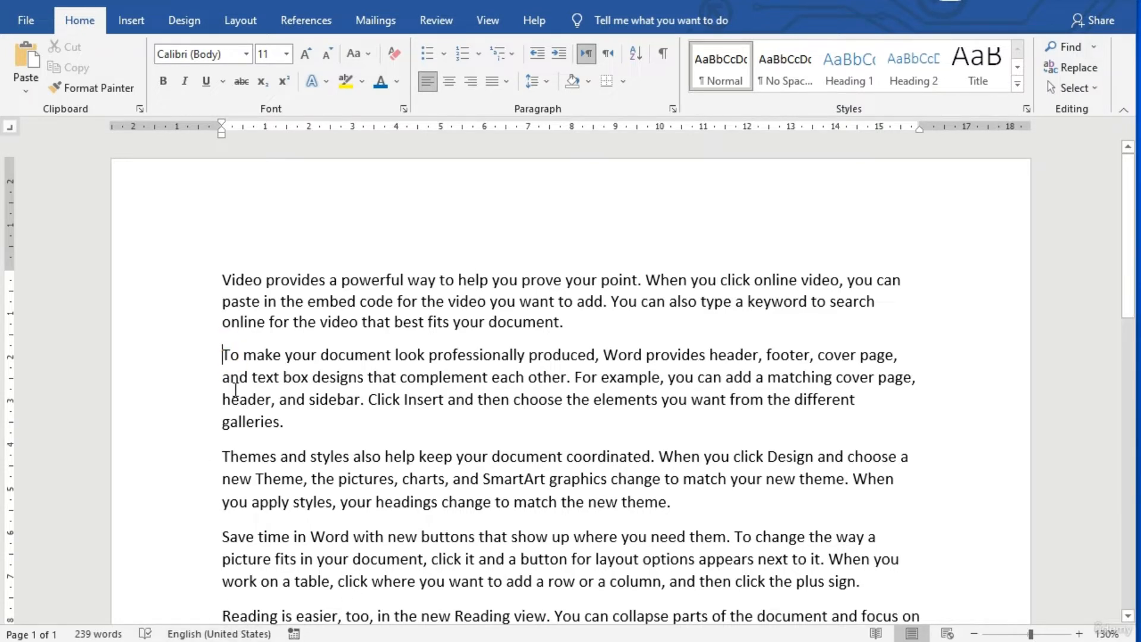
type("---")
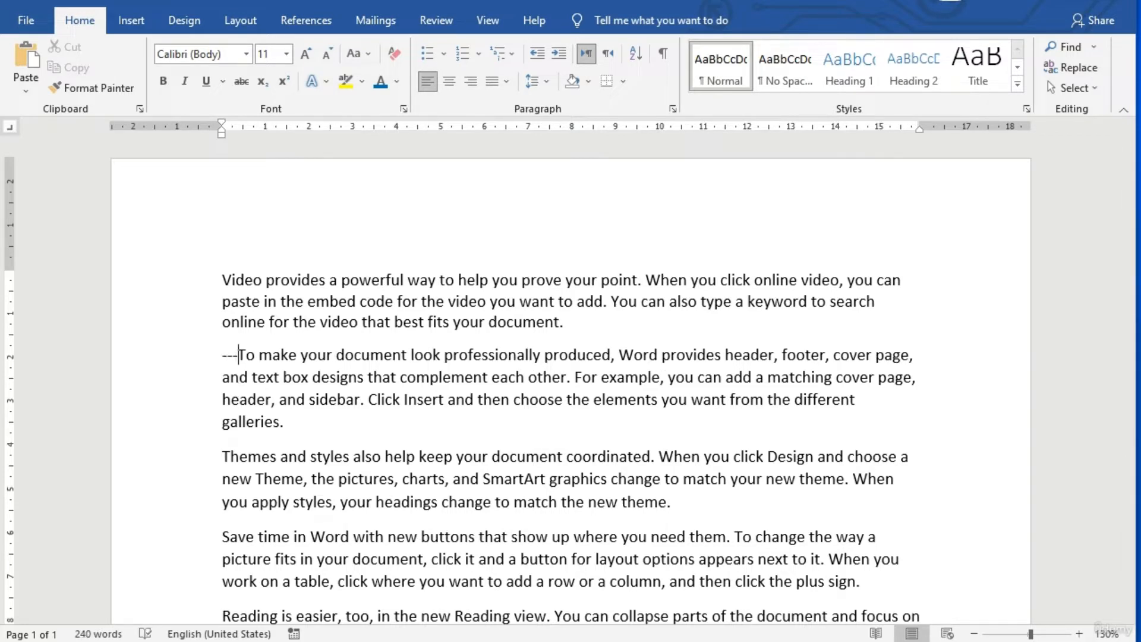
key("Return")
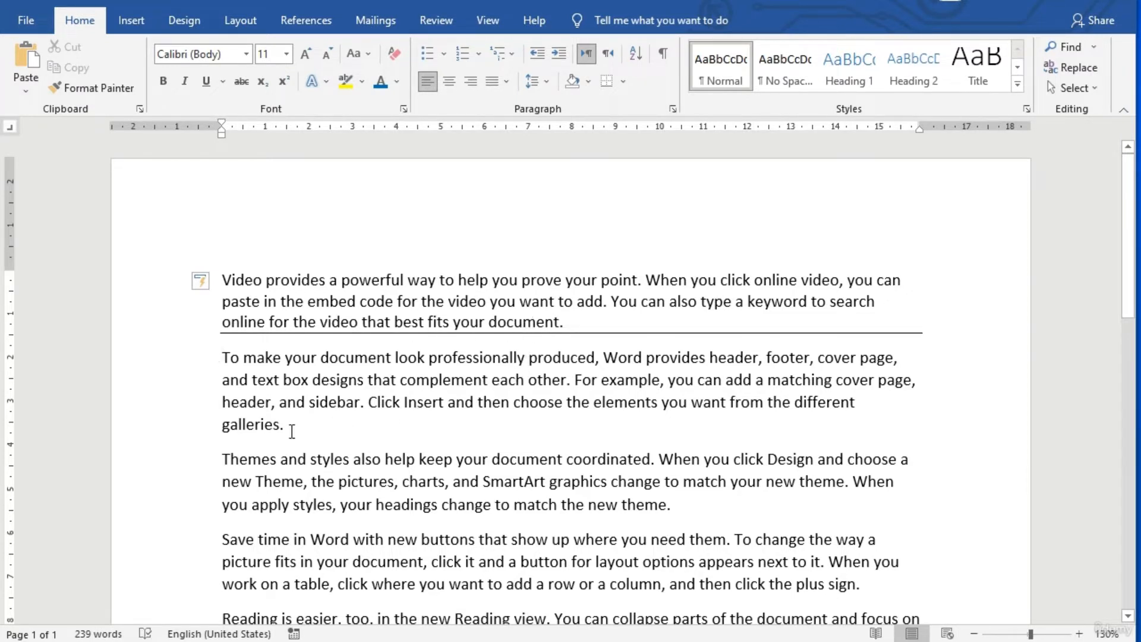
left_click(222, 459)
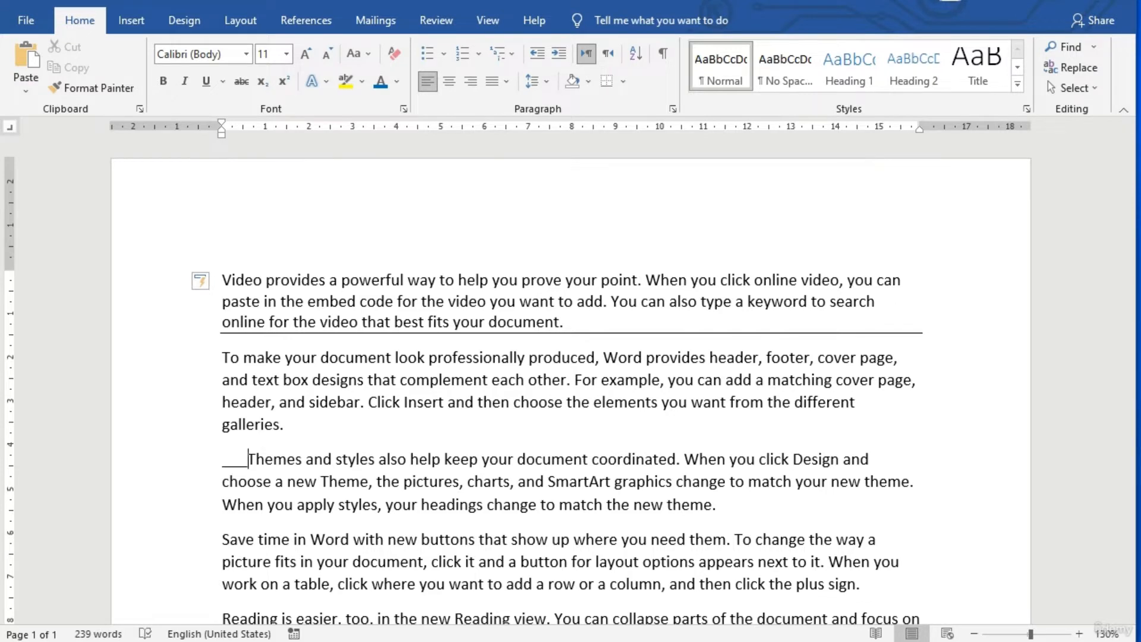
key("Return")
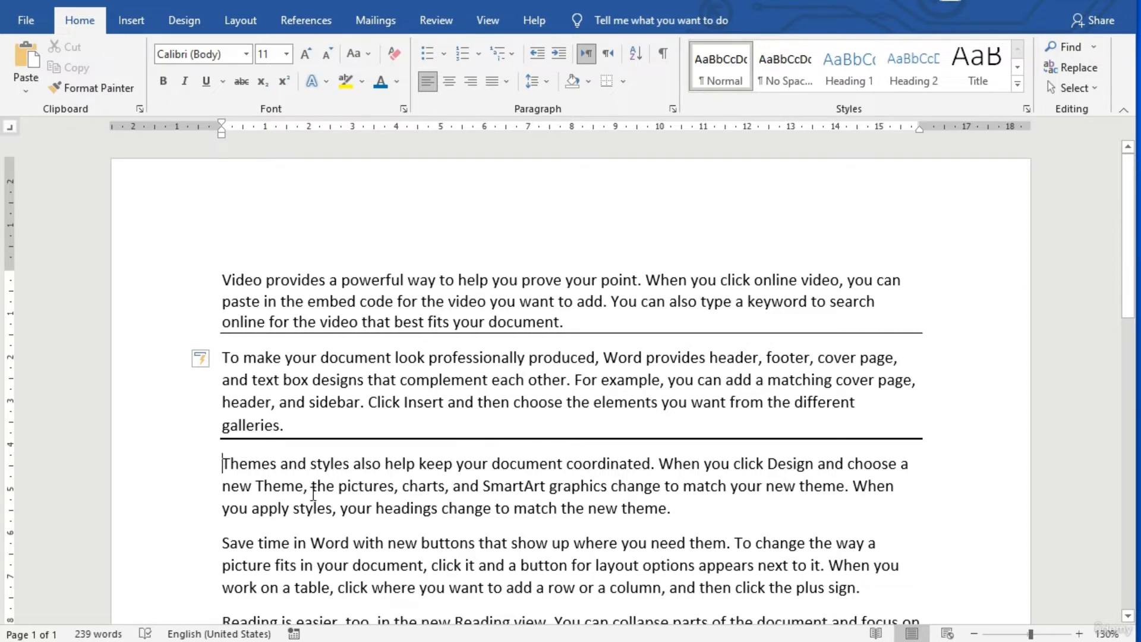
Insert a dotted horizontal line using "***" above the "Save time" paragraph and a triple one using "###" above "Reading is easier".
left_click(223, 543)
left_click(224, 543)
type("***")
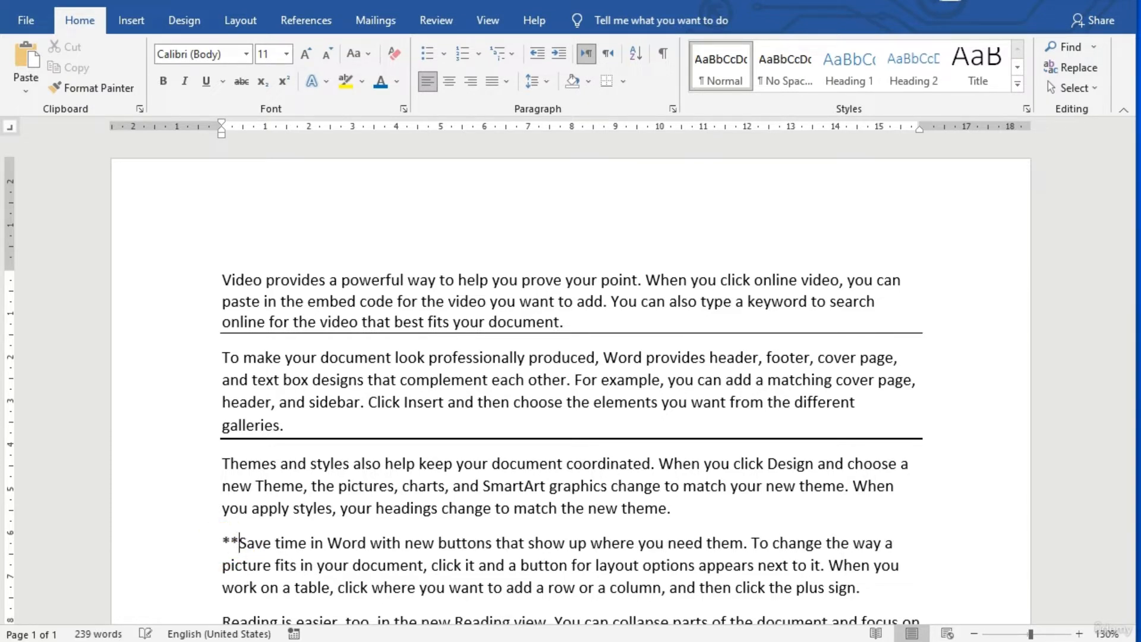
key("Return")
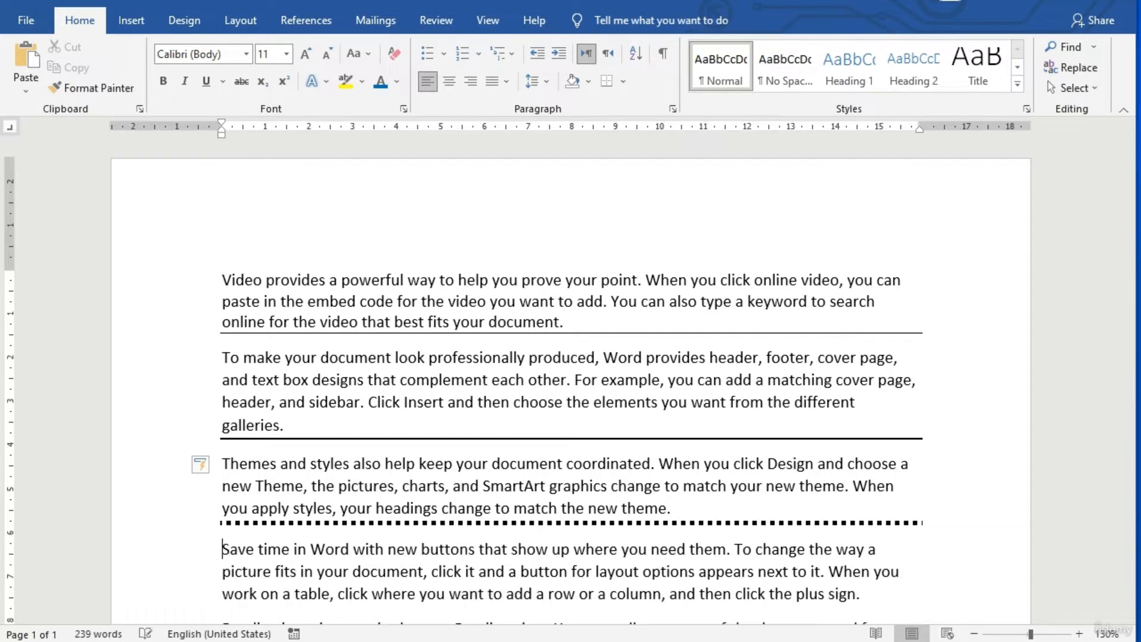
scroll(216, 462, "down", 2)
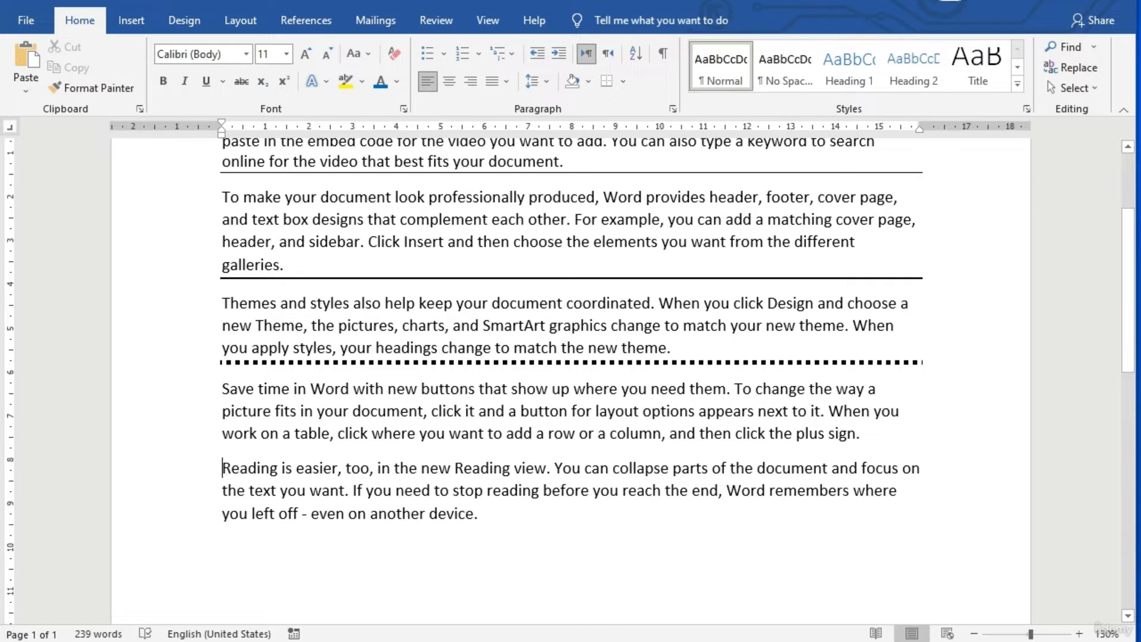
type("###")
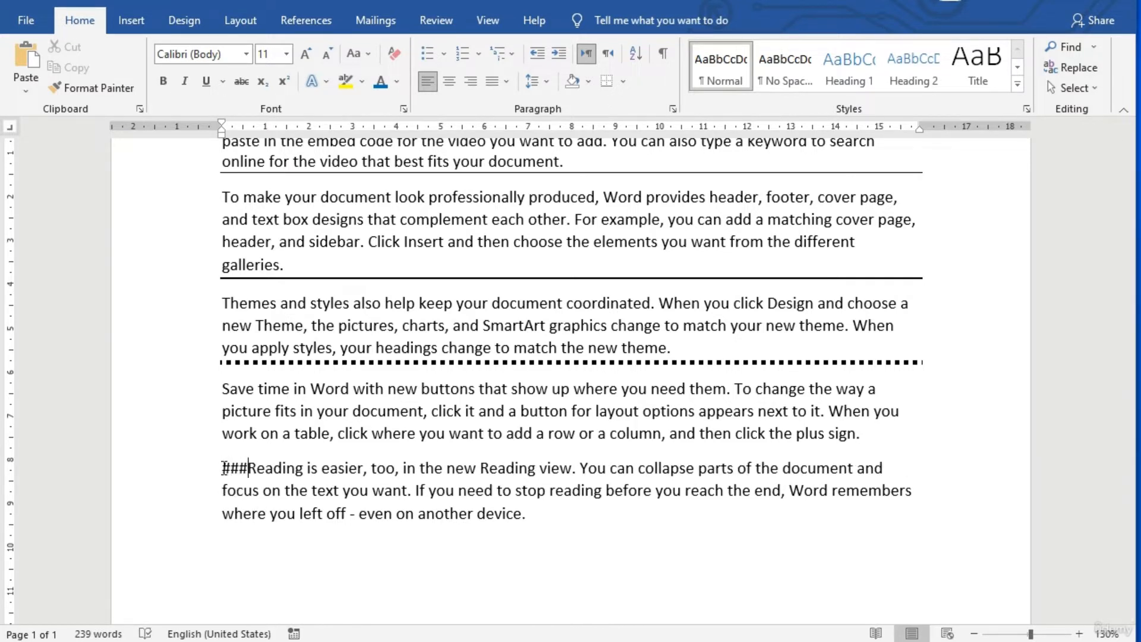
key("Return")
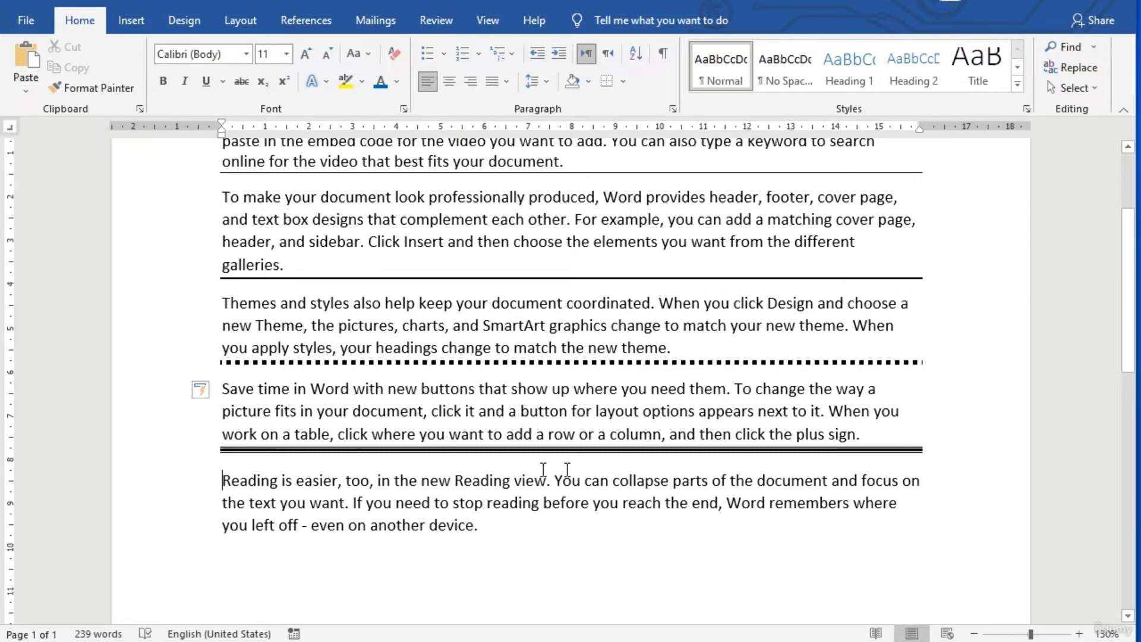
Save a copy of the document as a PDF named "My first word doc" in the Downloads folder.
scroll(576, 429, "up", 2)
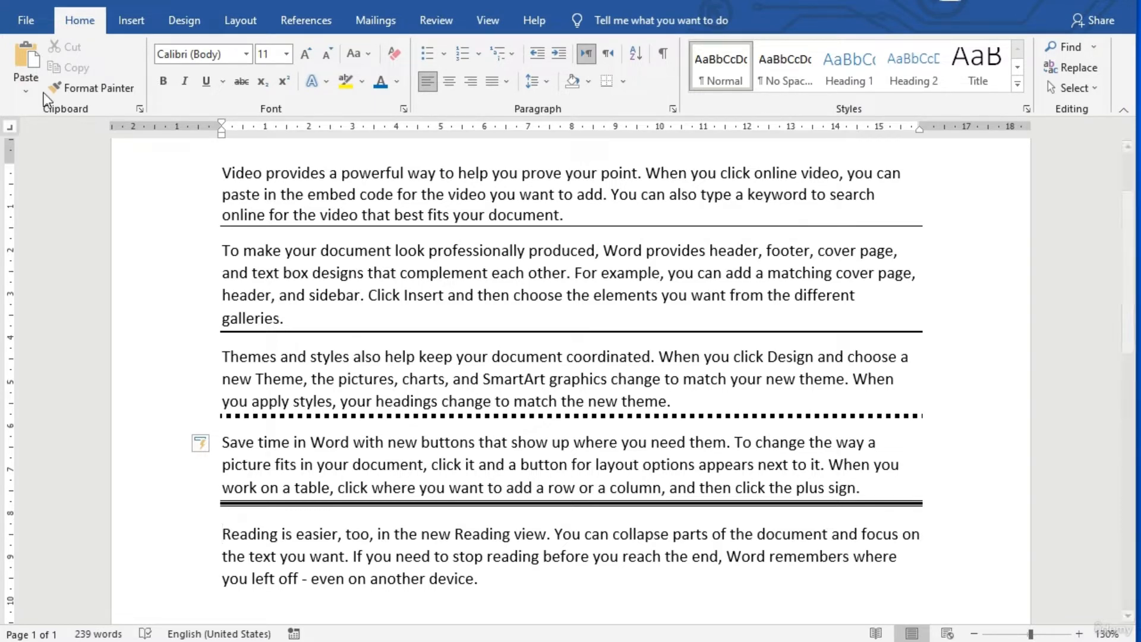
left_click(25, 24)
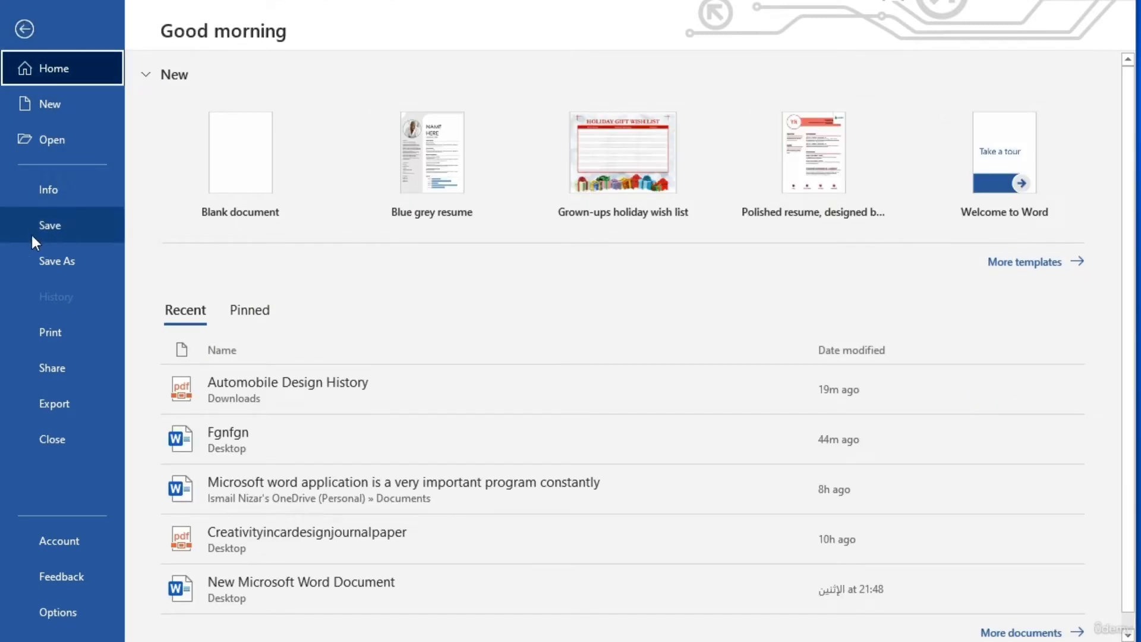
left_click(62, 266)
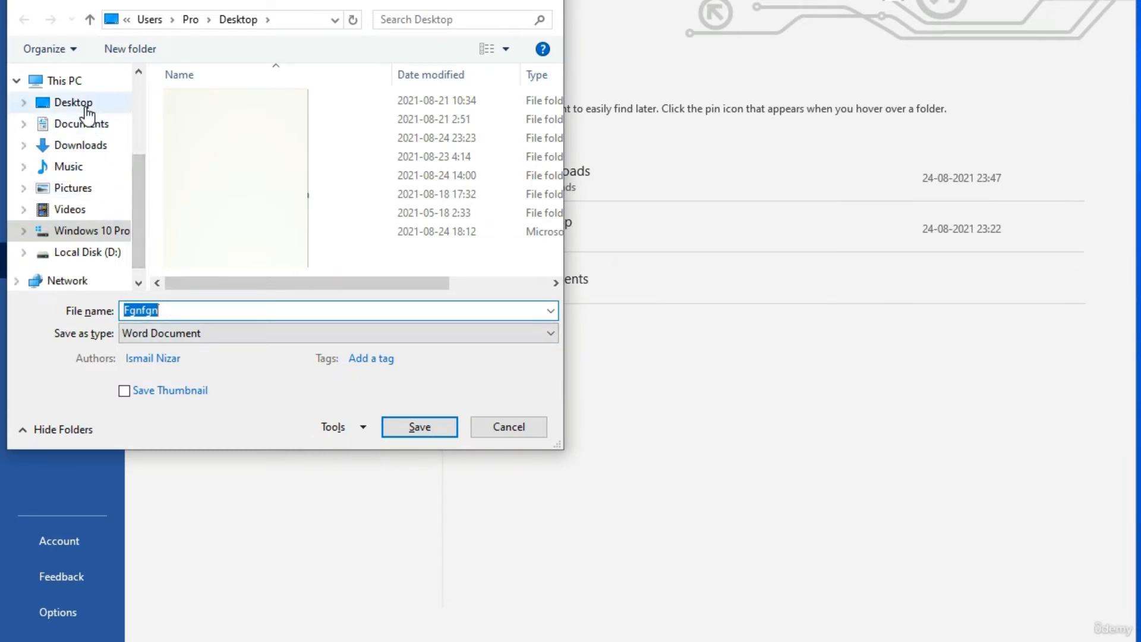
left_click(89, 155)
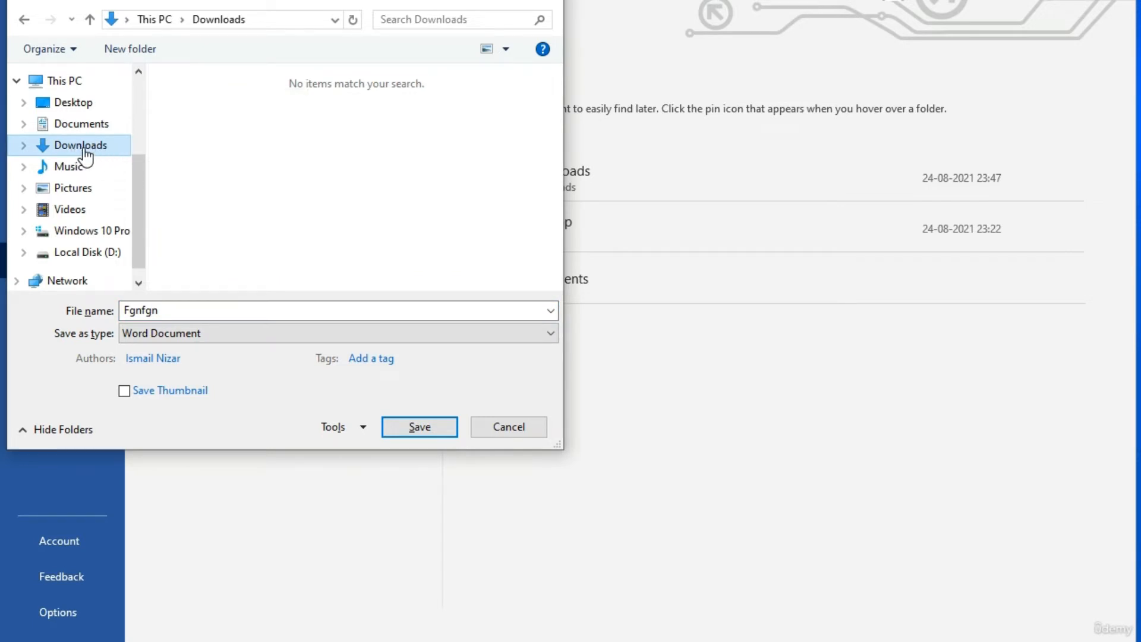
left_click(170, 310)
double_click(146, 312)
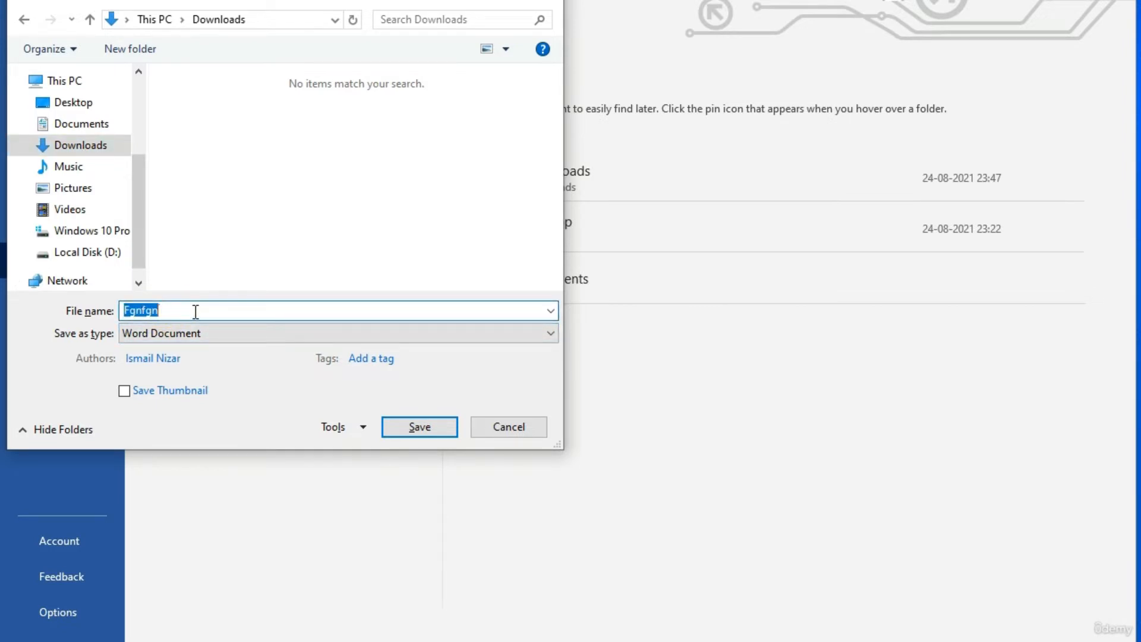
type("My first wor")
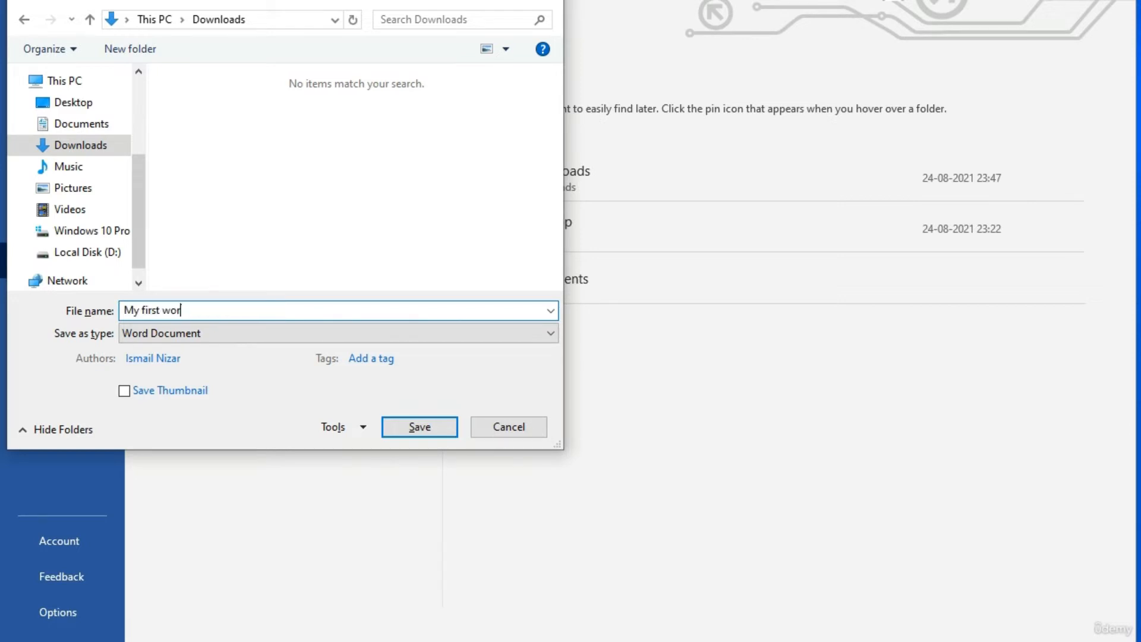
type("d doc")
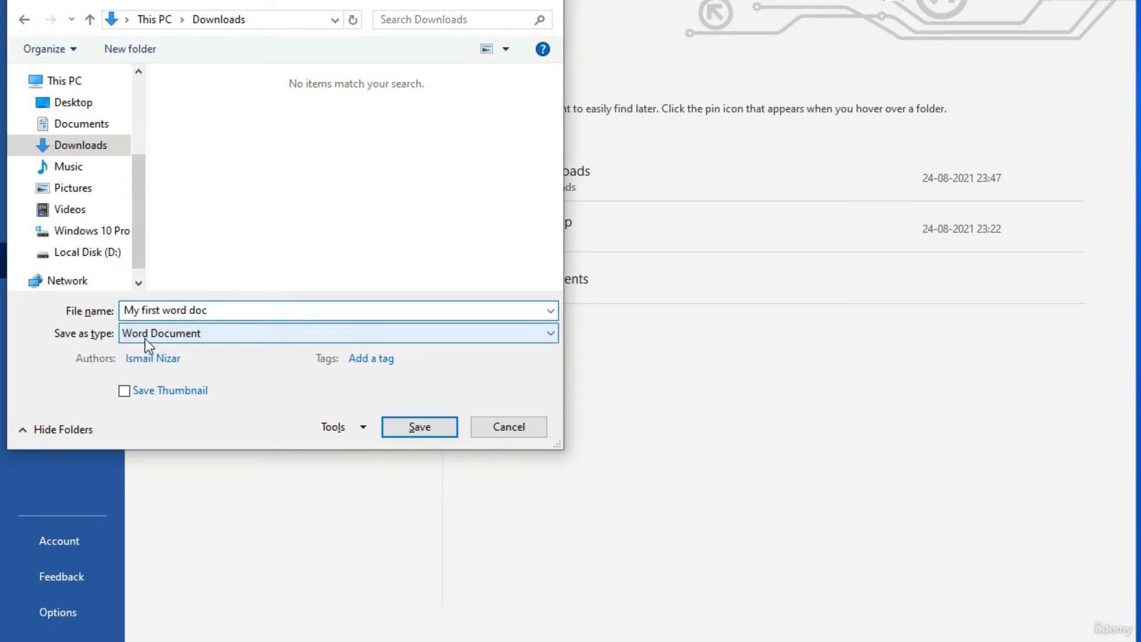
left_click(550, 333)
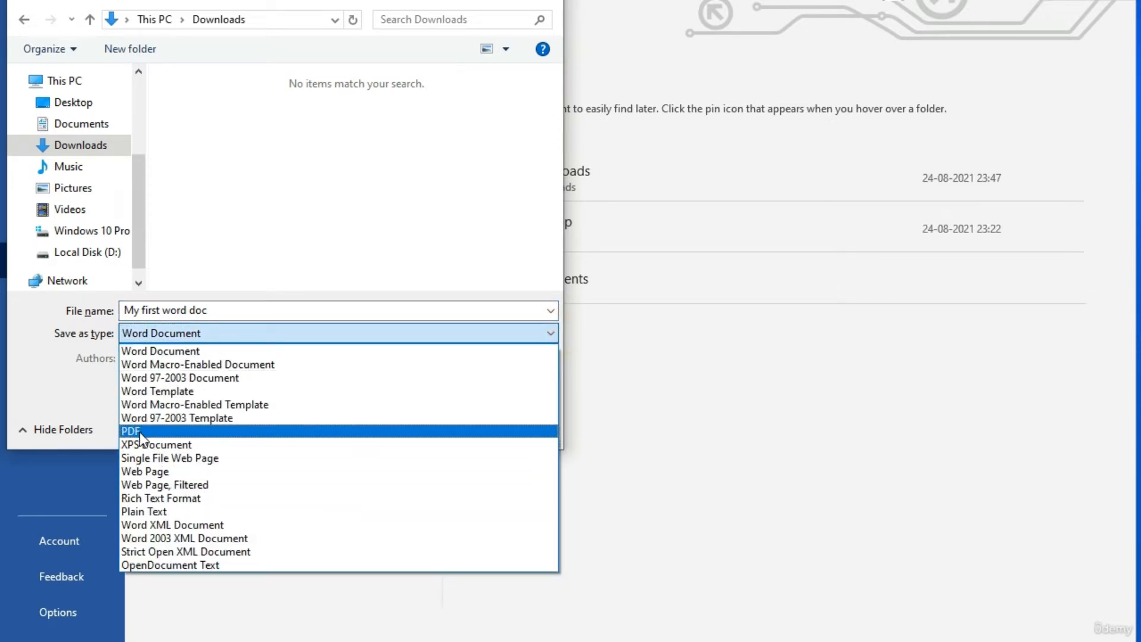
left_click(141, 432)
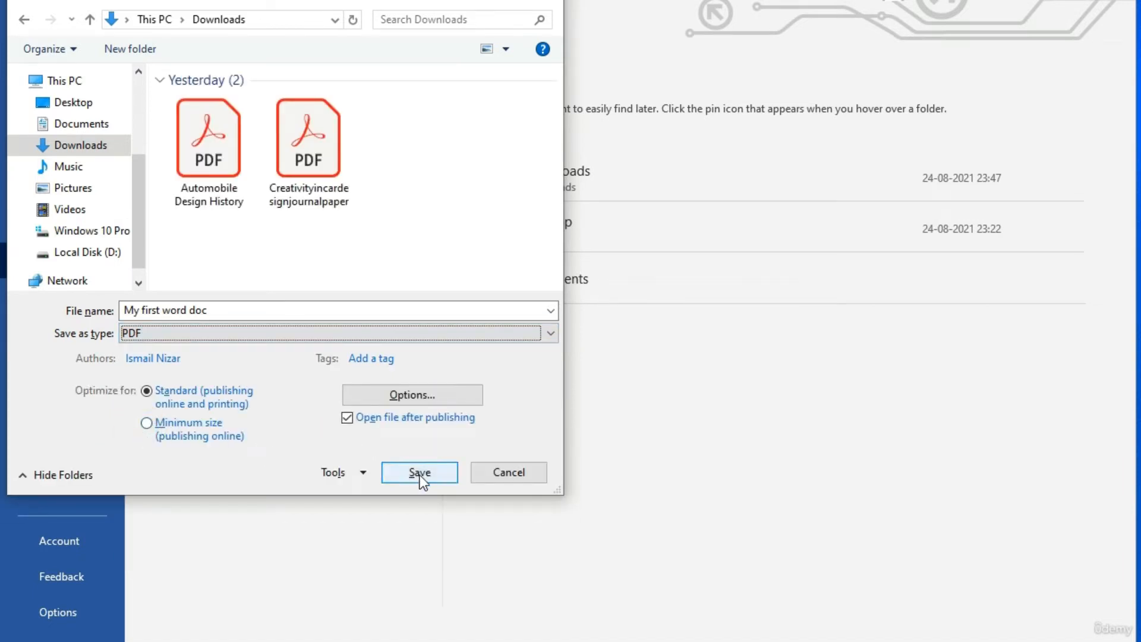
left_click(421, 474)
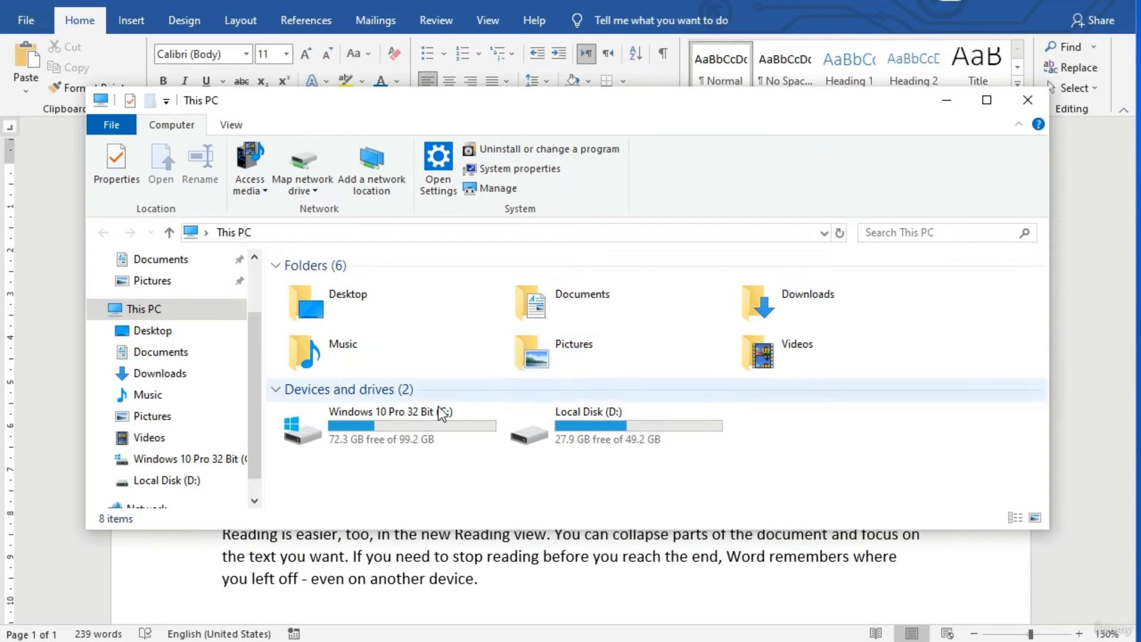
Open the "My first word doc" PDF from the Downloads folder in File Explorer, check its contents and close it.
left_click(158, 373)
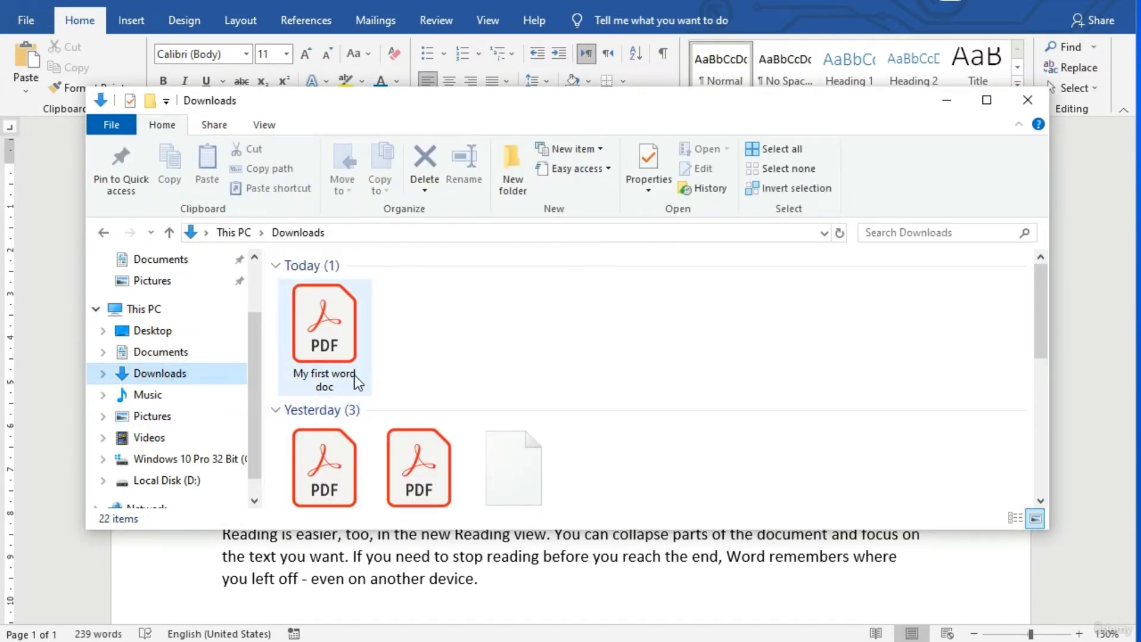
left_click(329, 329)
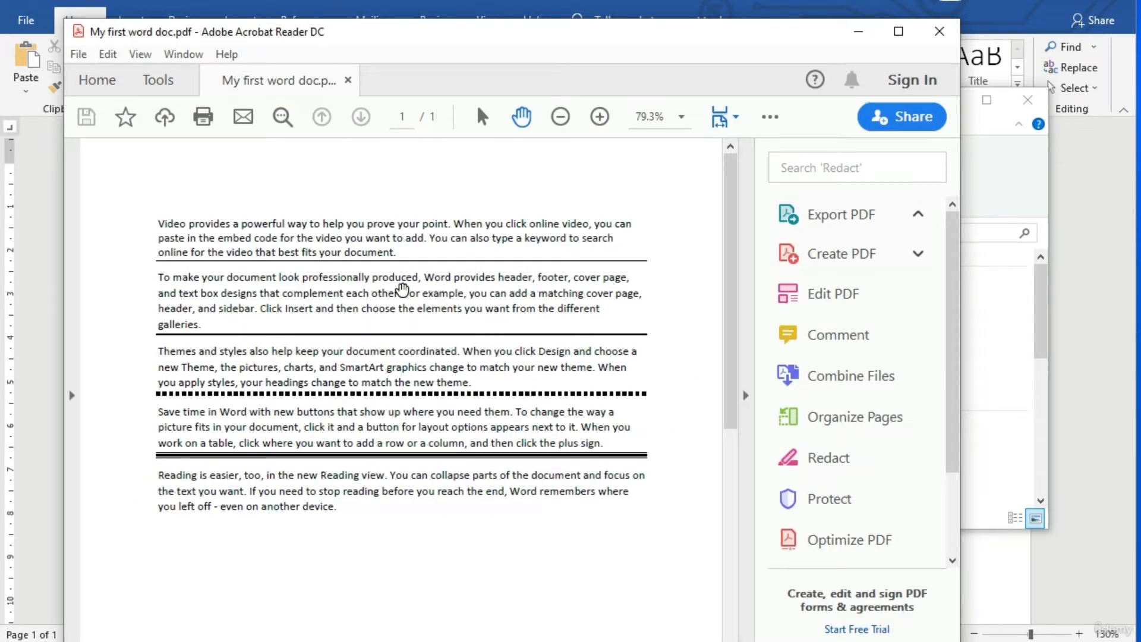
left_click(939, 31)
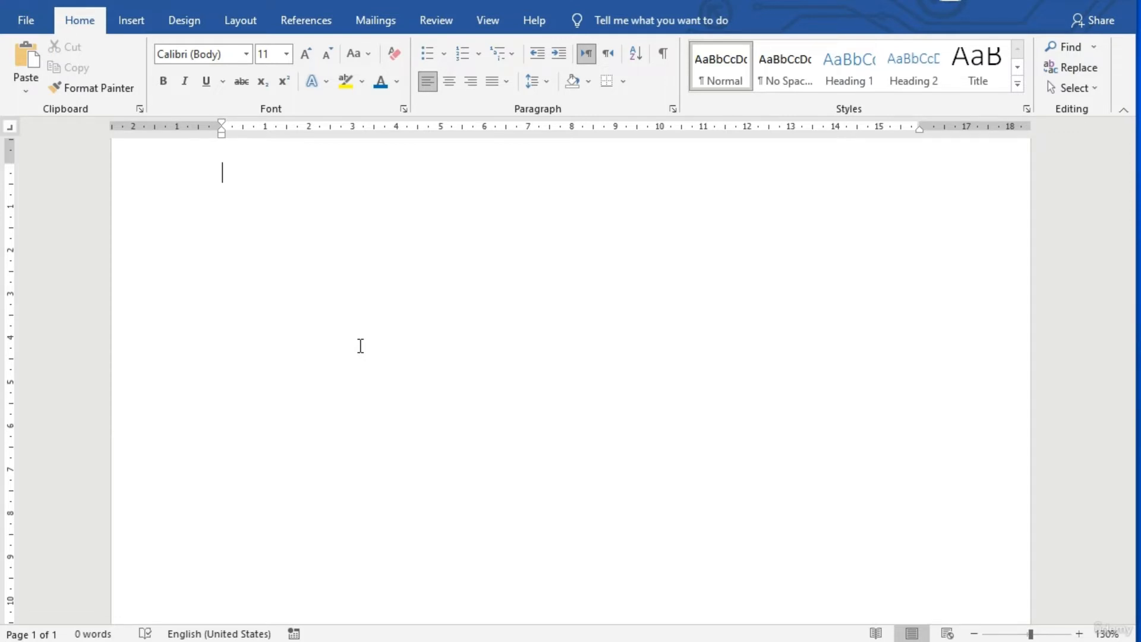
Insert a table with five columns and three rows into the blank document.
left_click(130, 24)
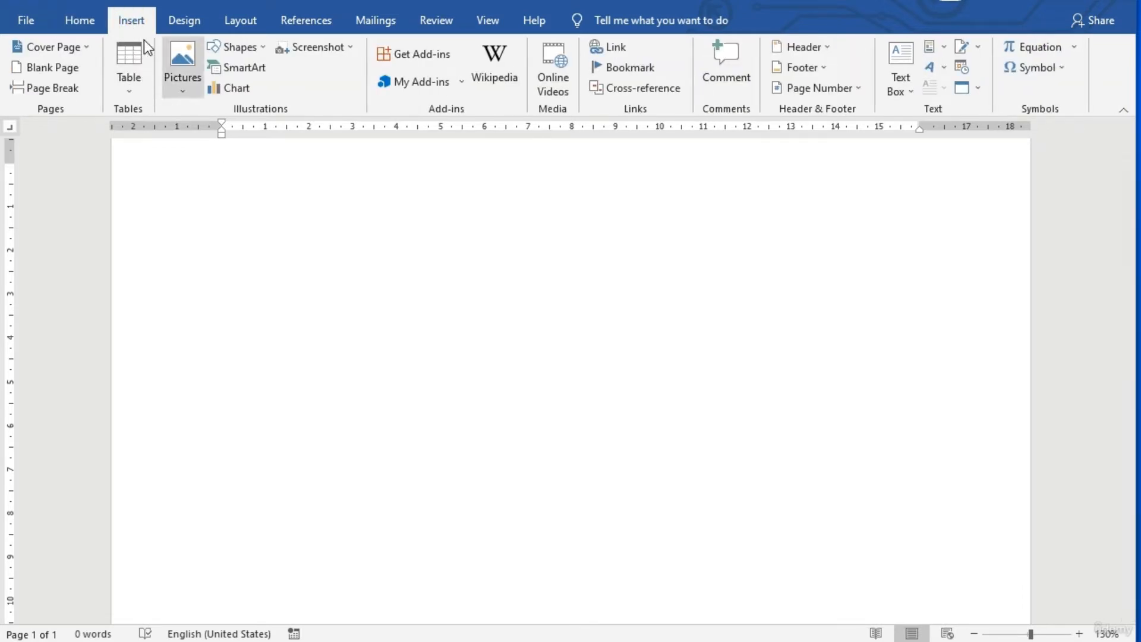
left_click(130, 90)
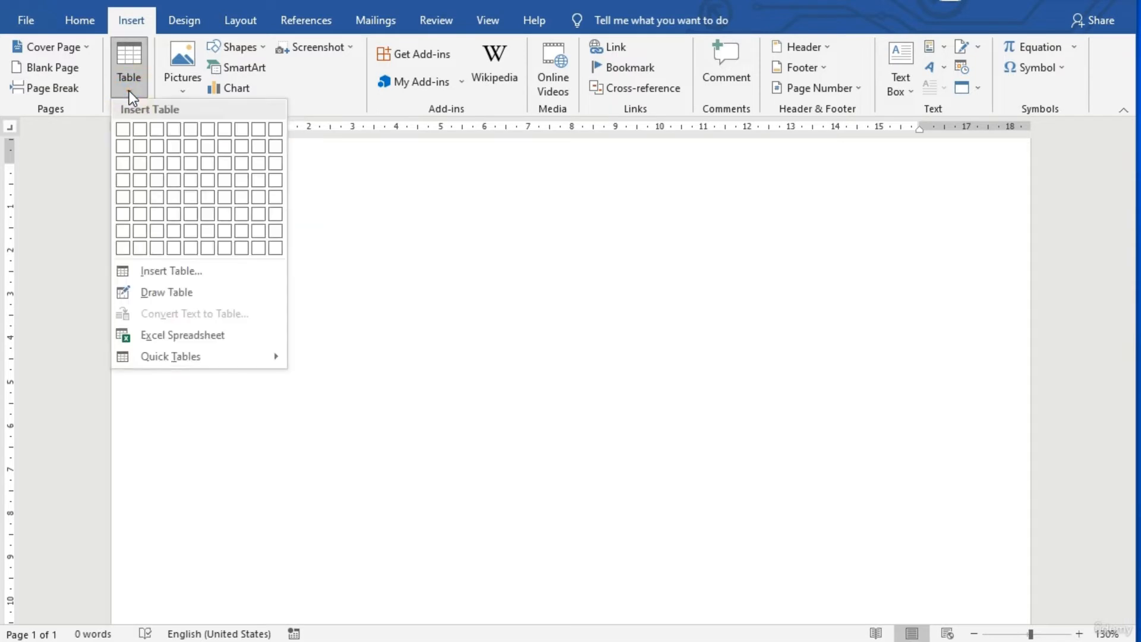
left_click(195, 158)
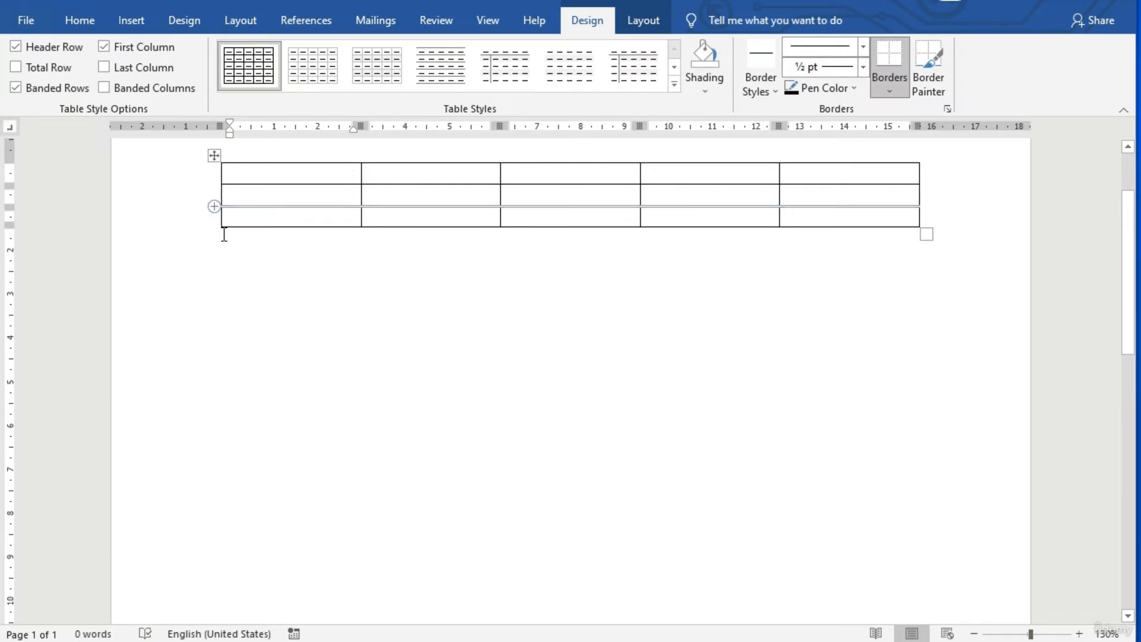
mouse_move(224, 233)
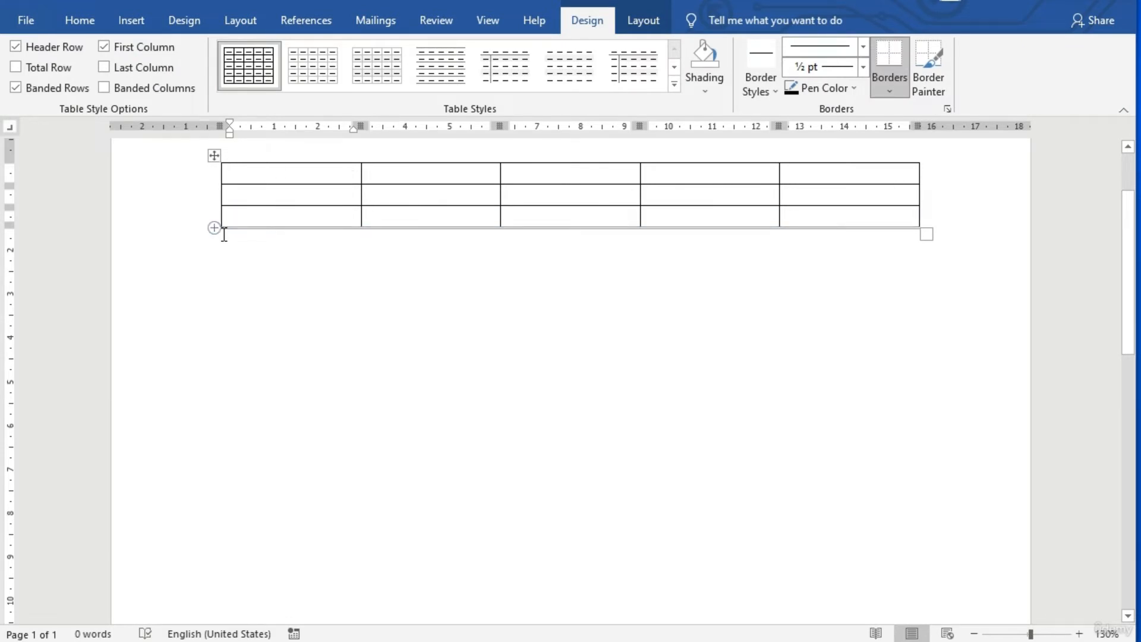
Switch the table through several plain styles, the orange banded grid style with a solid header row, and its green variant.
left_click(313, 74)
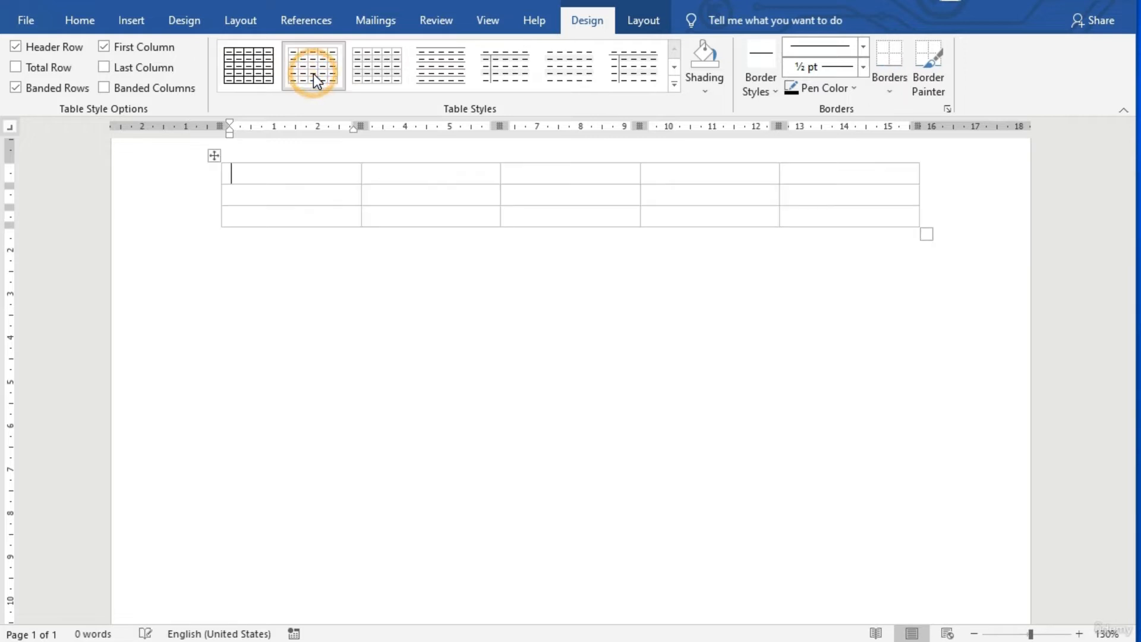
left_click(435, 69)
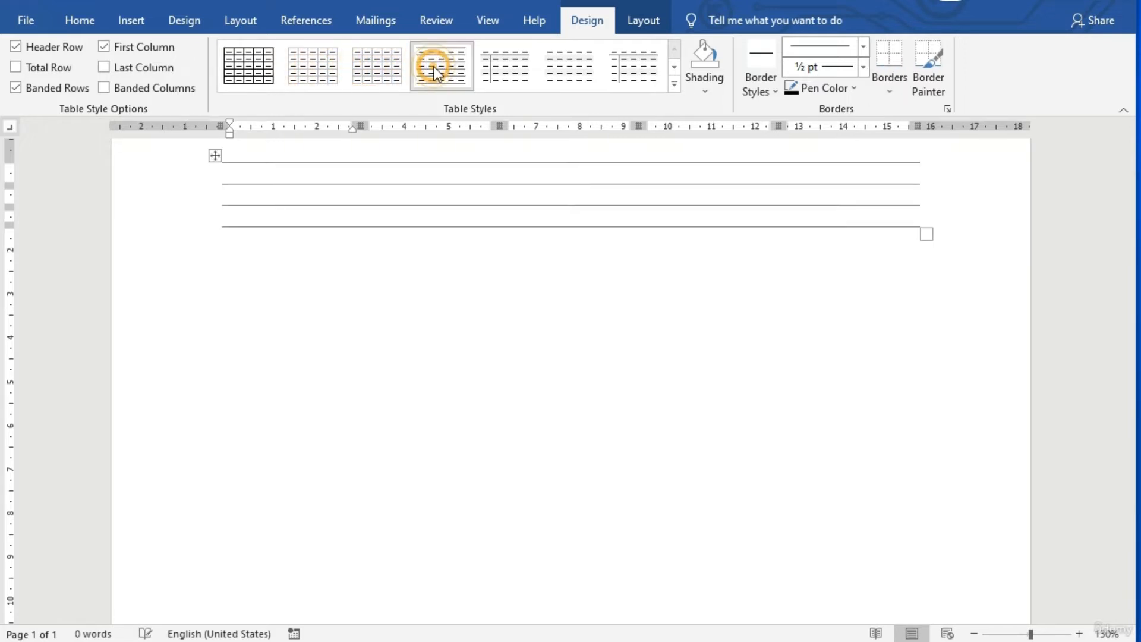
left_click(505, 69)
left_click(570, 70)
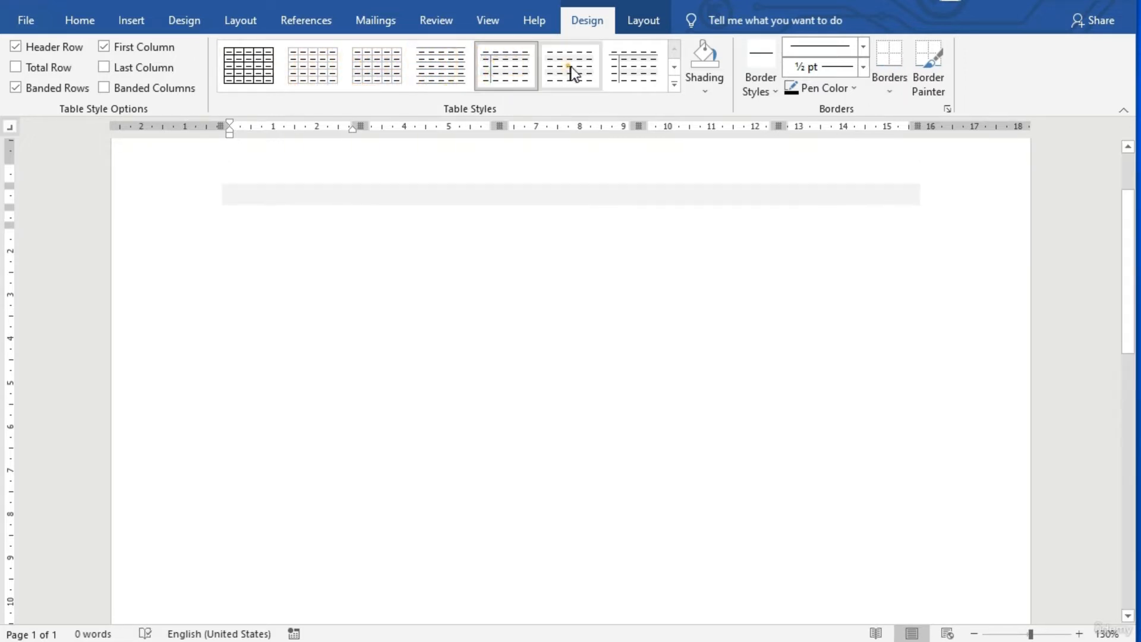
left_click(641, 76)
left_click(674, 86)
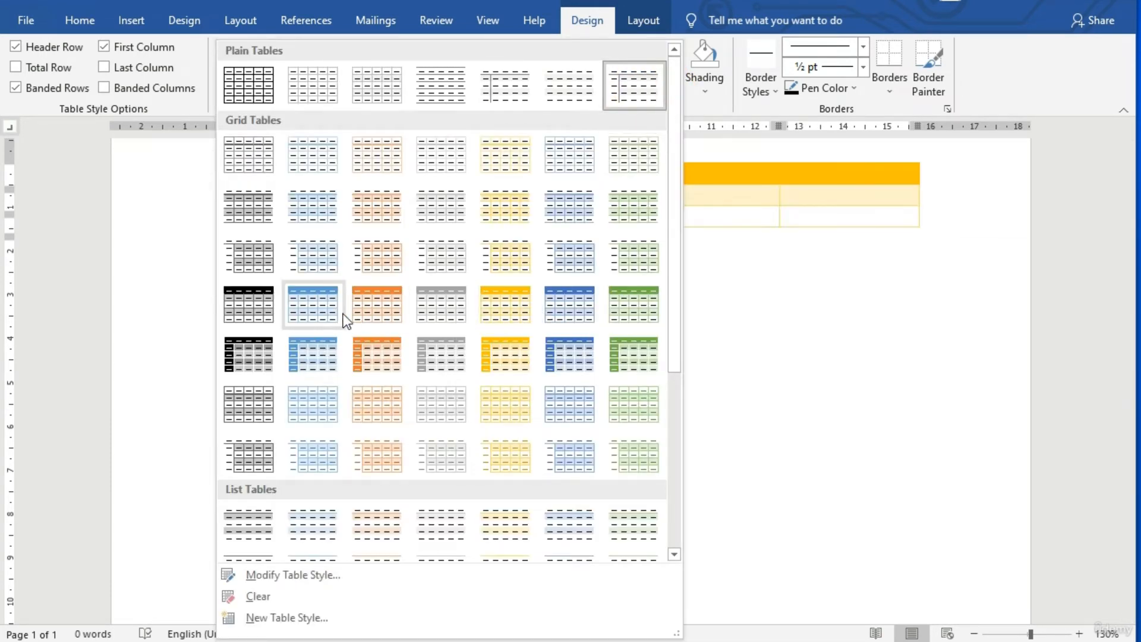
left_click(385, 300)
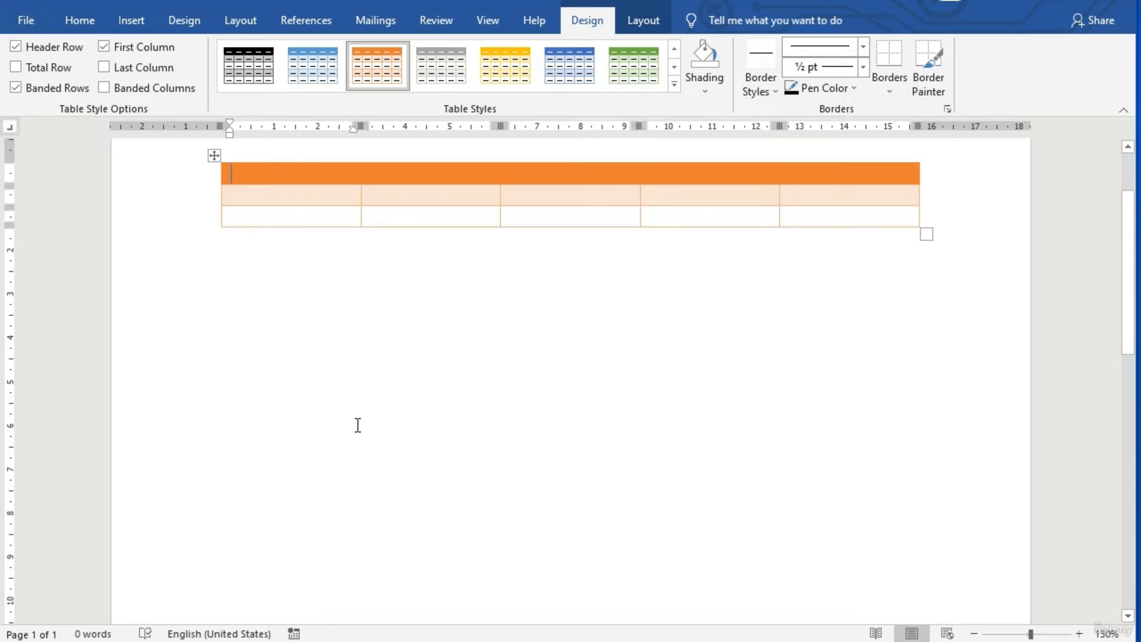
left_click(626, 73)
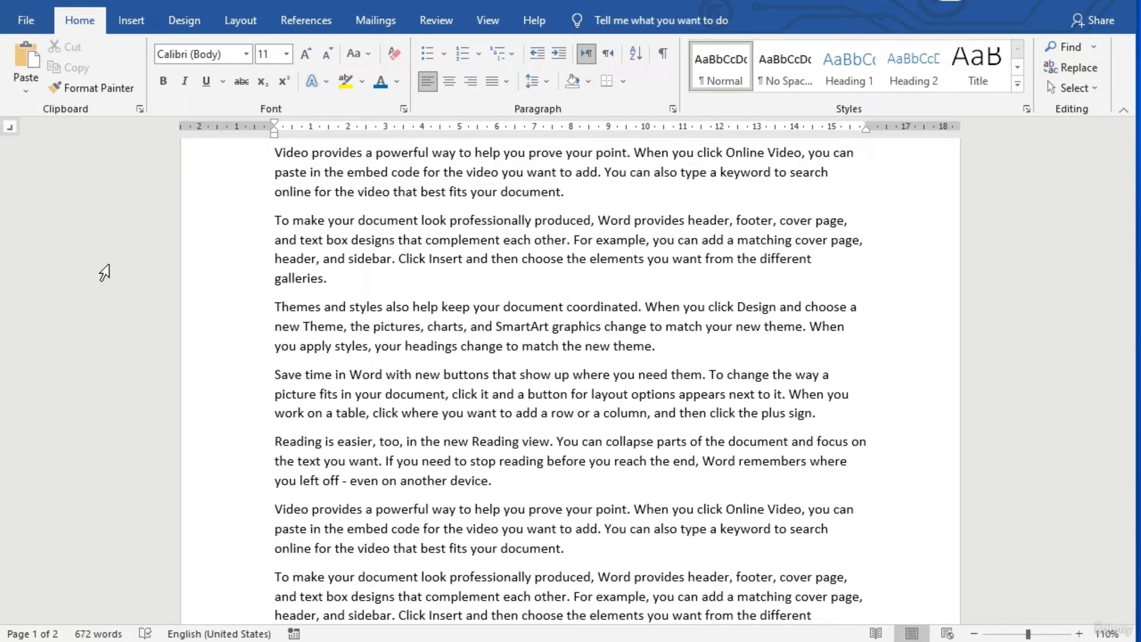
Lay out the text of the two-page sample document in two columns and look over both pages.
scroll(171, 324, "up", 3)
scroll(463, 345, "down", 7)
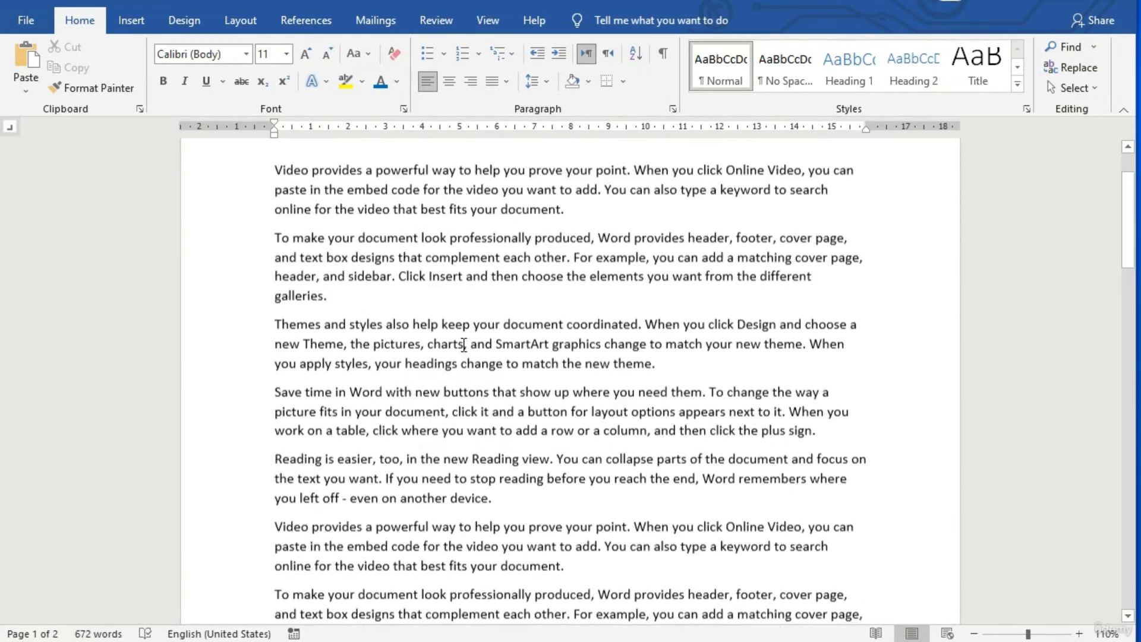
scroll(465, 344, "up", 5)
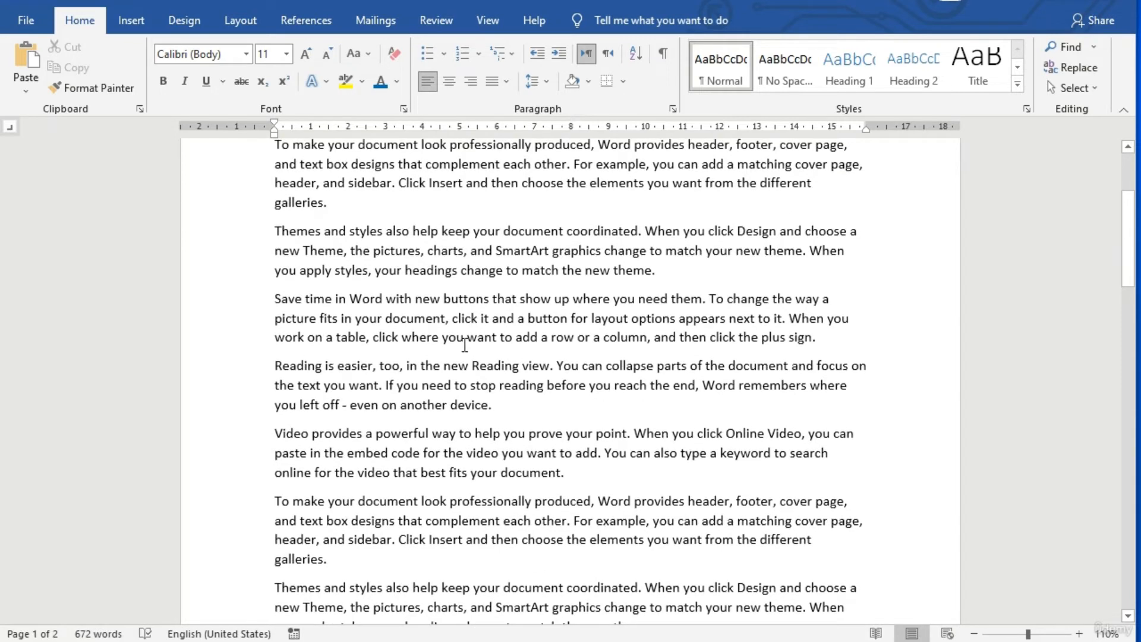
scroll(464, 344, "up", 2)
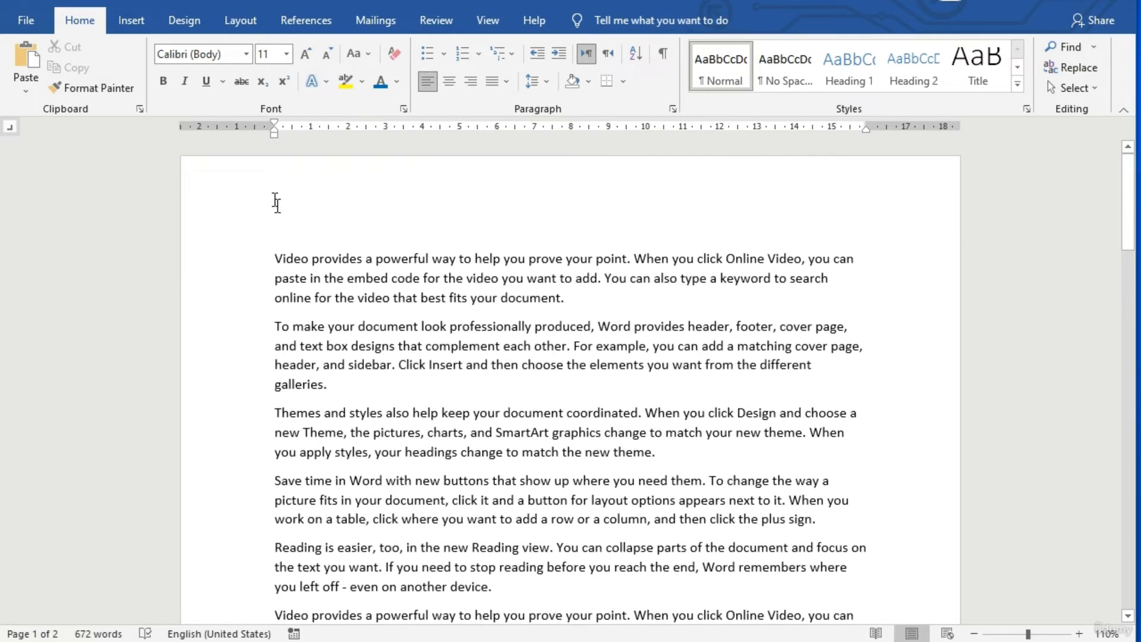
left_click(248, 23)
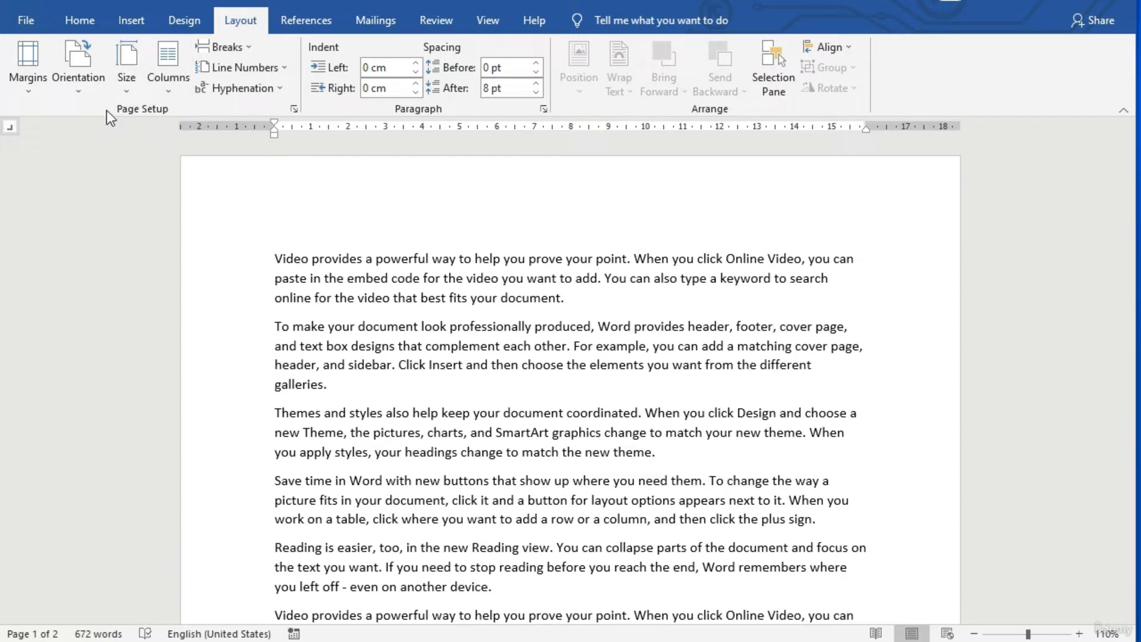
left_click(168, 90)
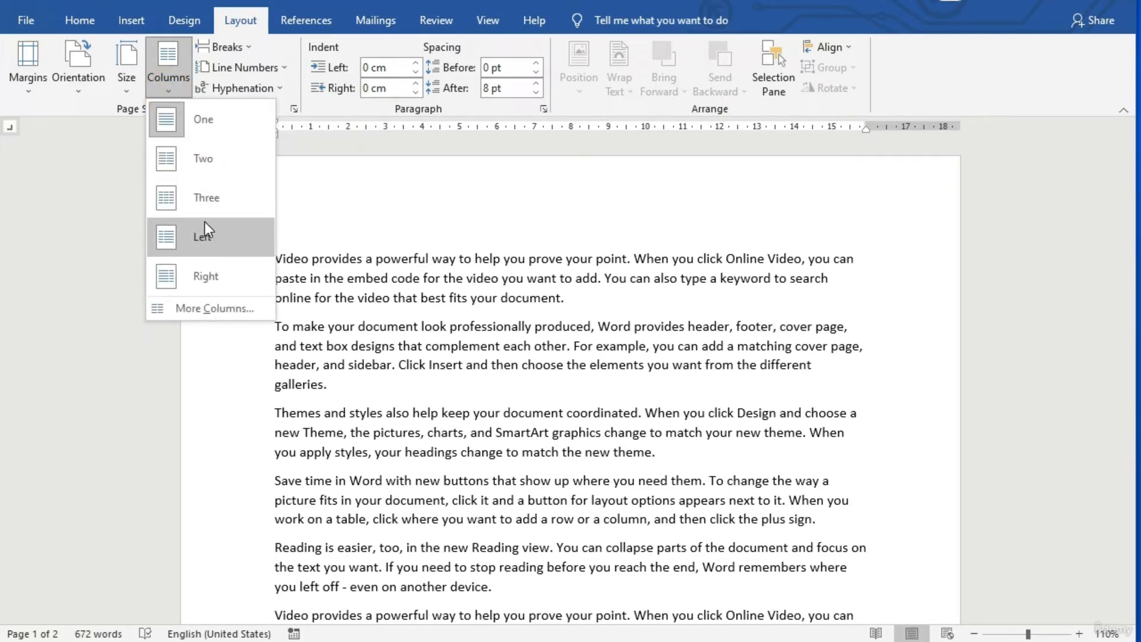
left_click(204, 158)
scroll(434, 301, "down", 10)
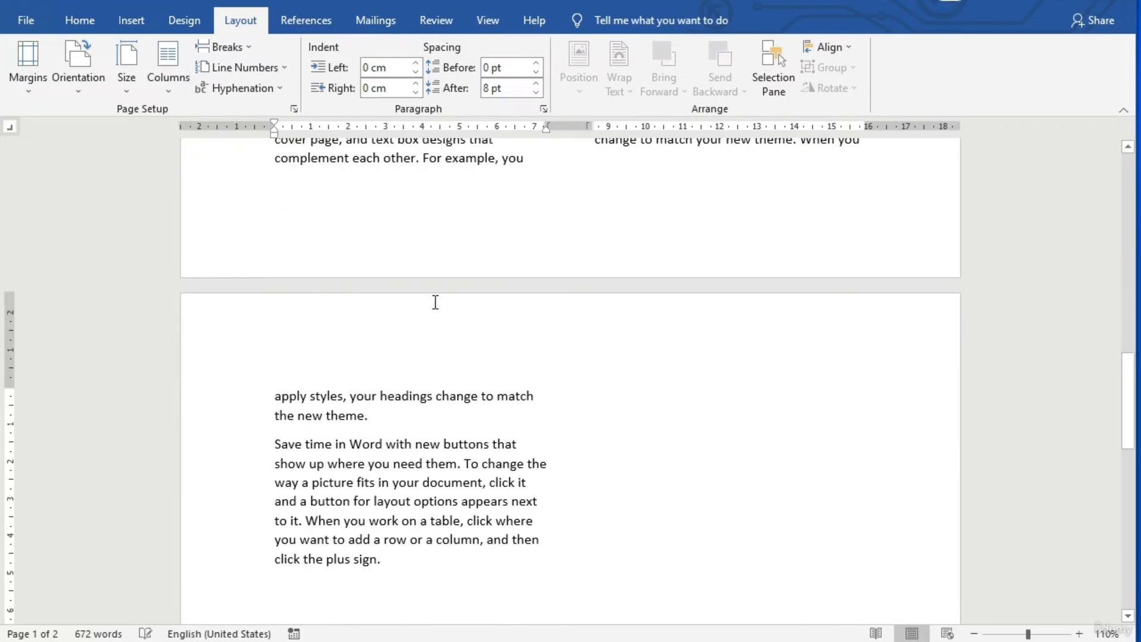
scroll(702, 370, "up", 10)
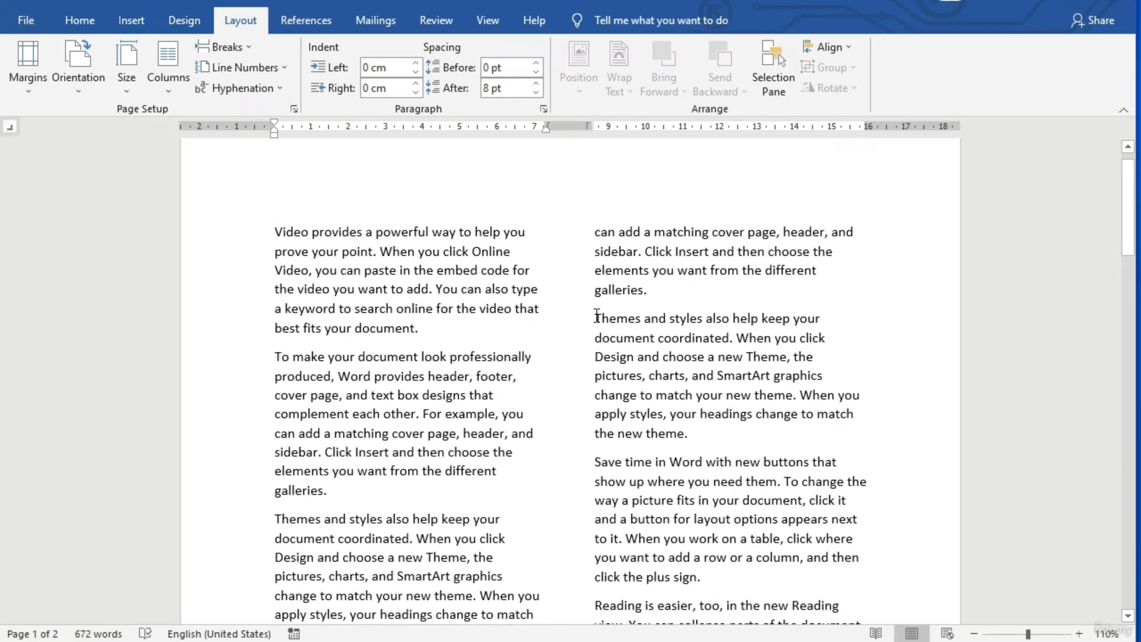
Lay out the text of the sample document in three columns and look over the pages.
left_click(69, 24)
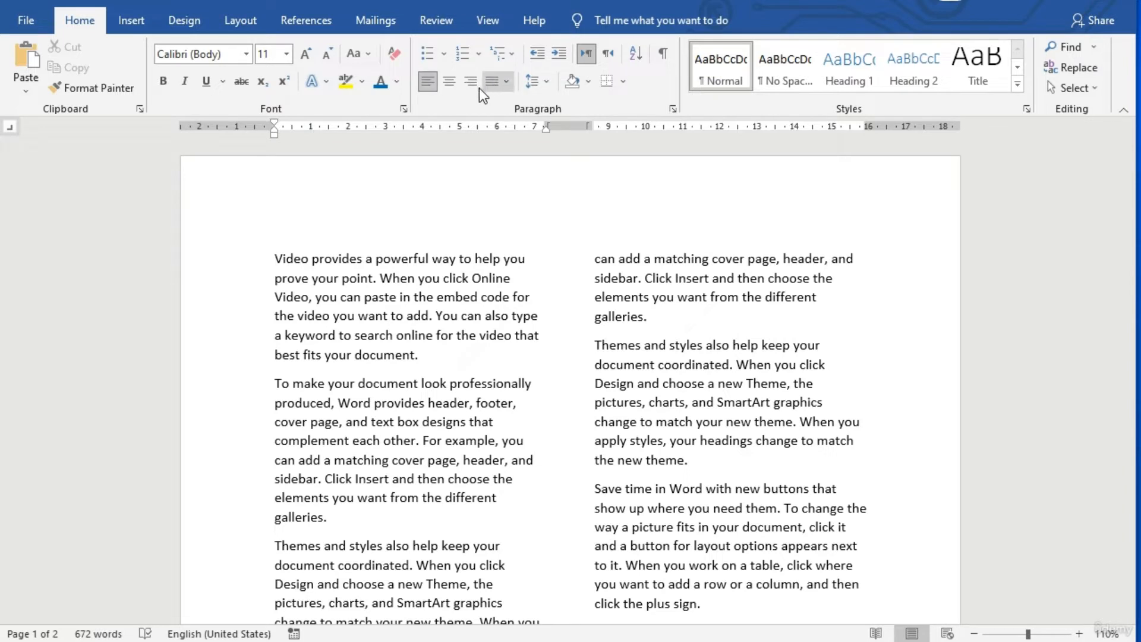
left_click(244, 24)
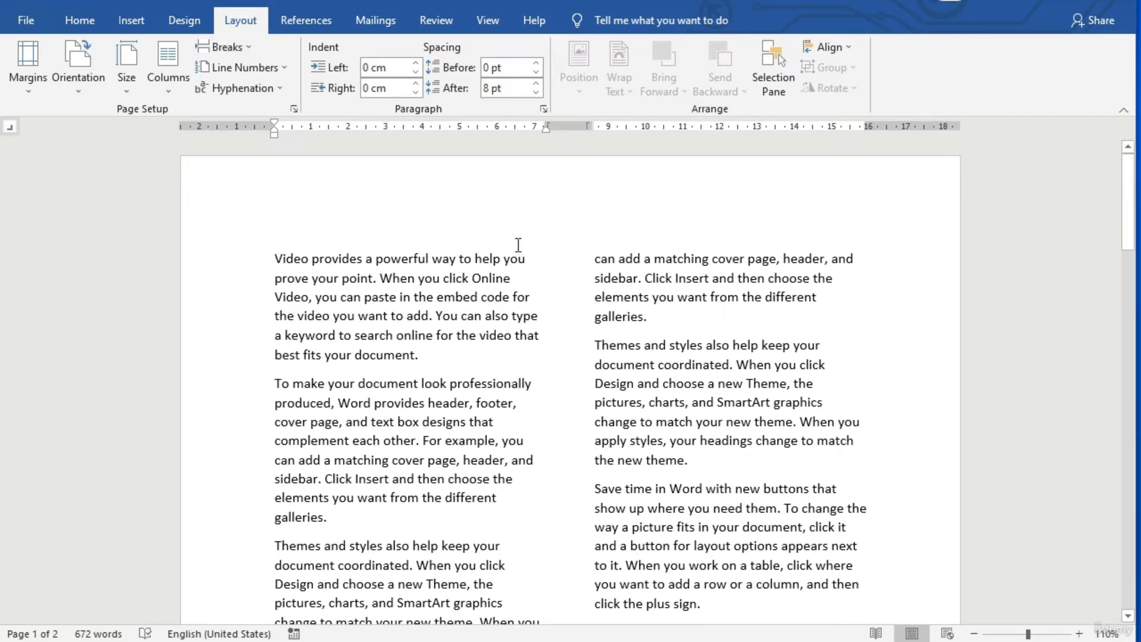
left_click(167, 94)
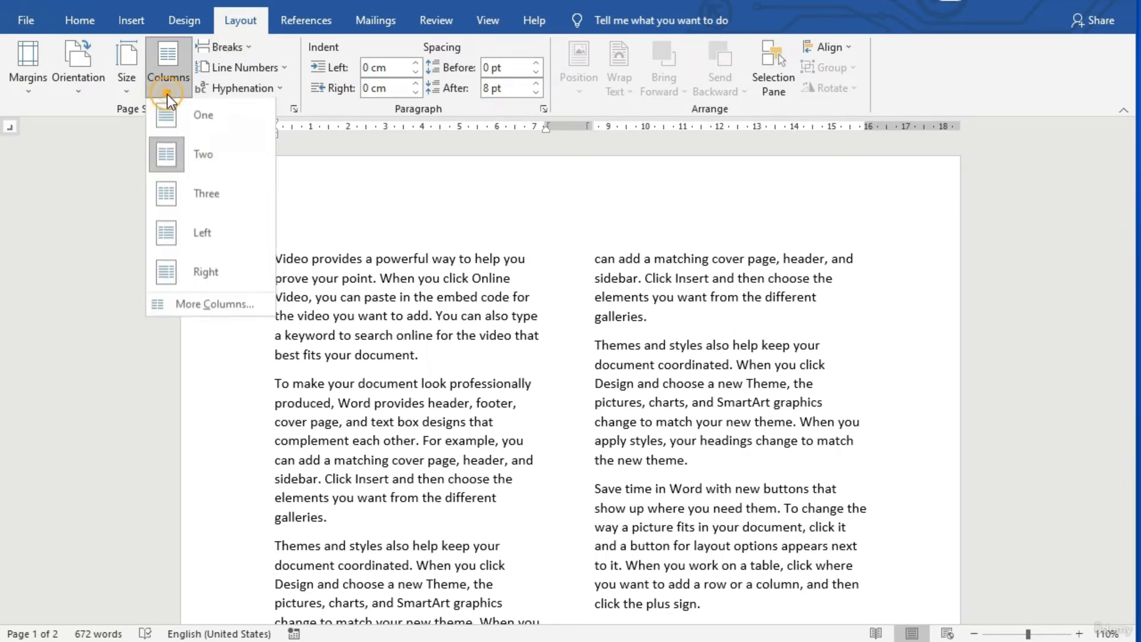
left_click(206, 198)
scroll(408, 351, "down", 10)
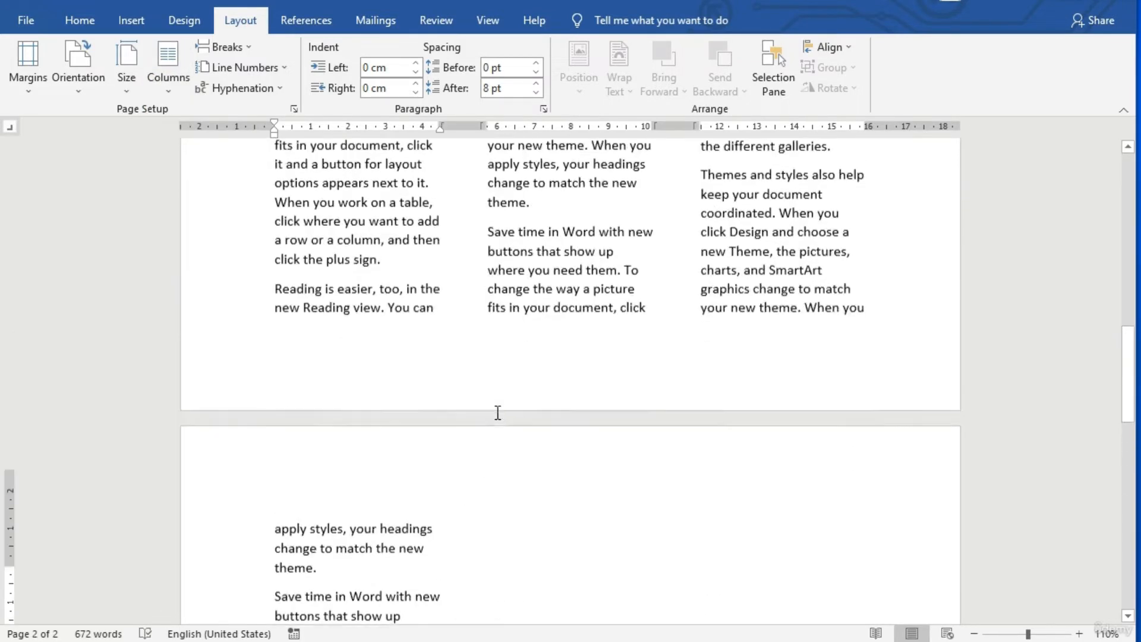
scroll(582, 492, "up", 10)
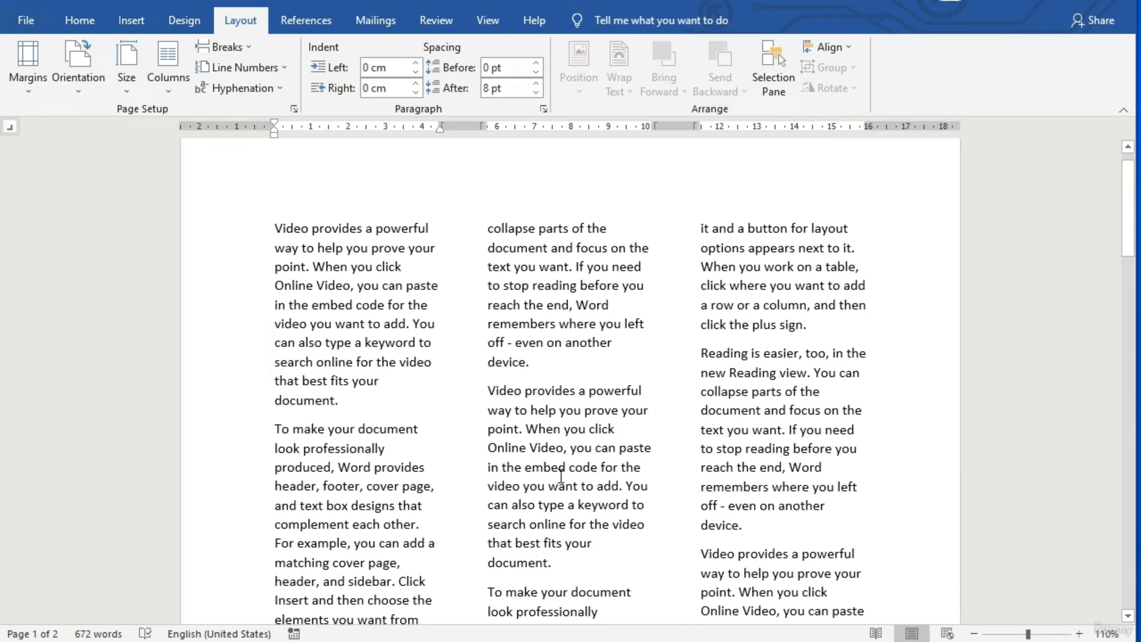
Return the sample document's text to a single column.
left_click(168, 89)
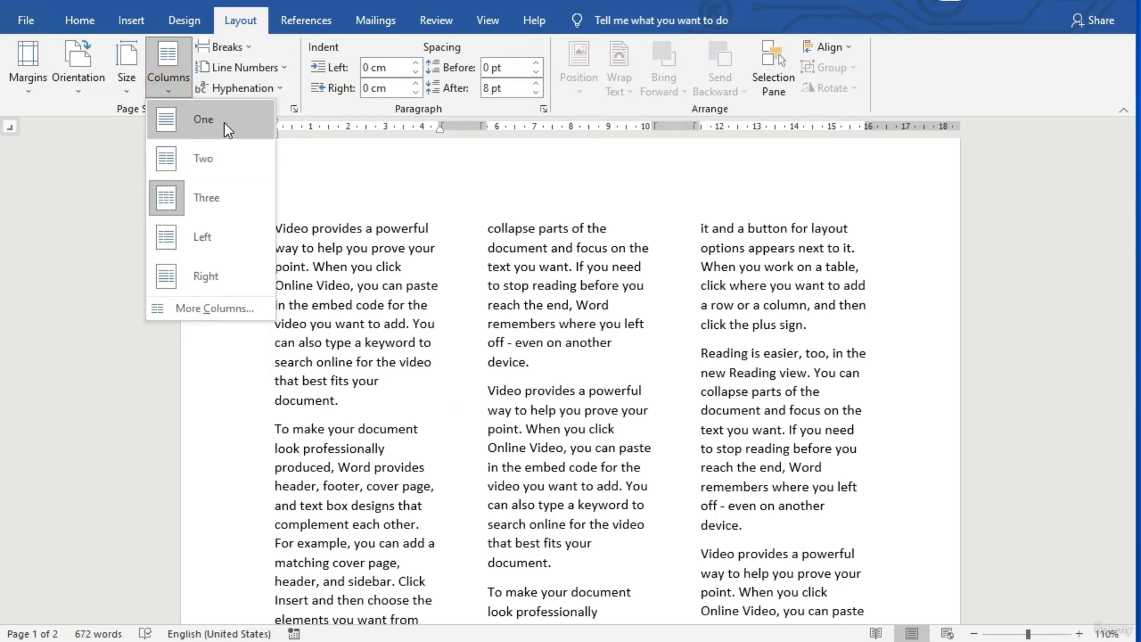
left_click(204, 119)
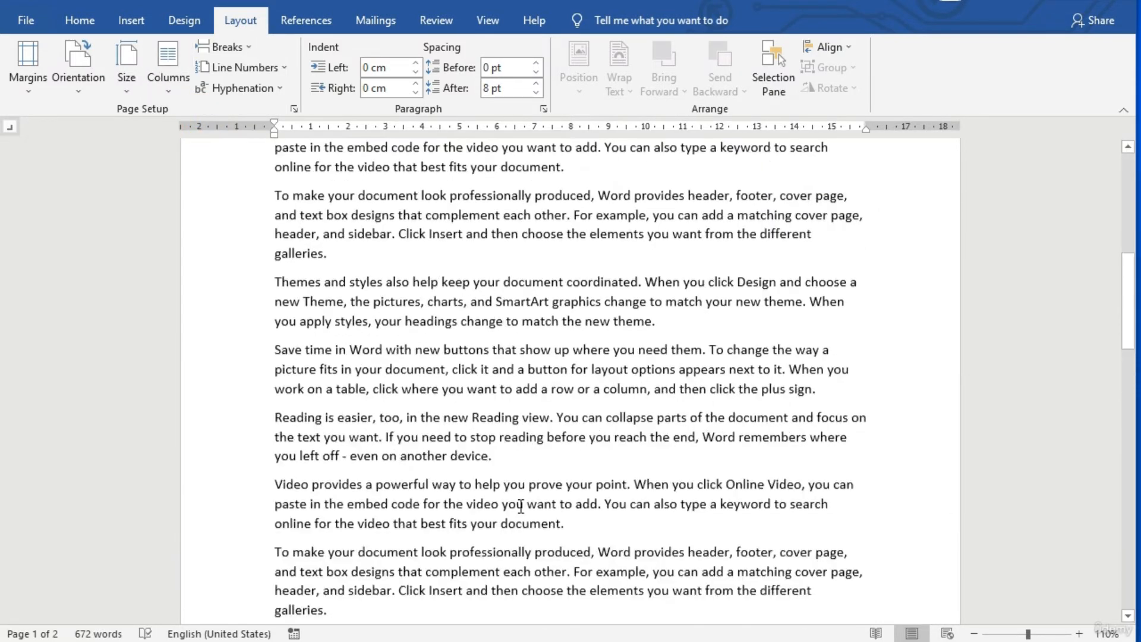
scroll(465, 294, "up", 2)
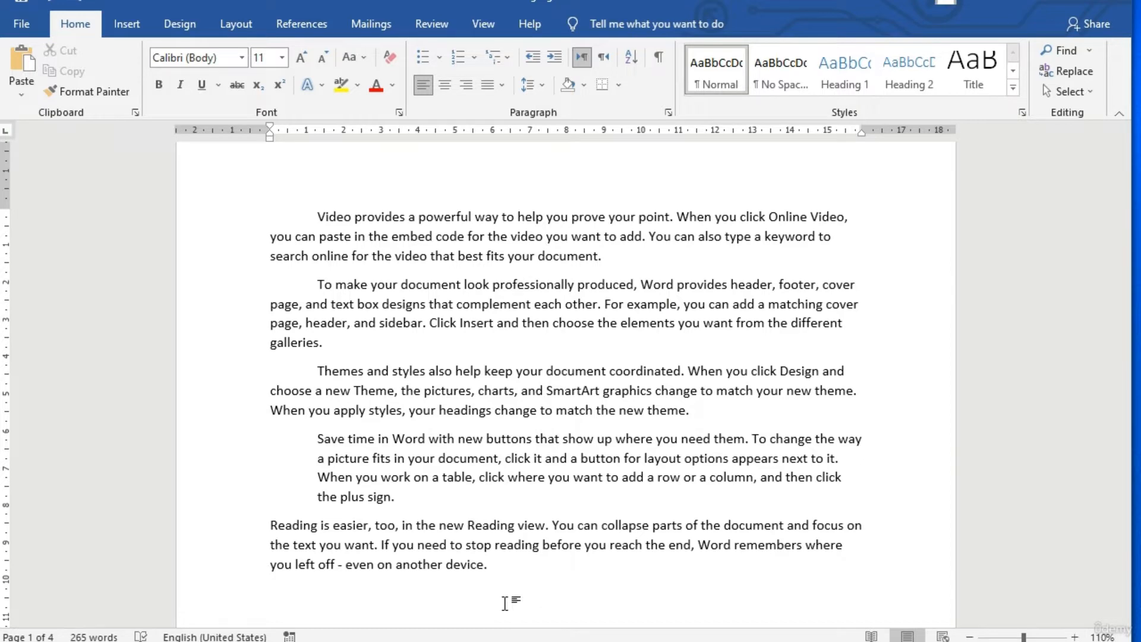
Switch to File Explorer and show the Downloads folder.
key("super+e")
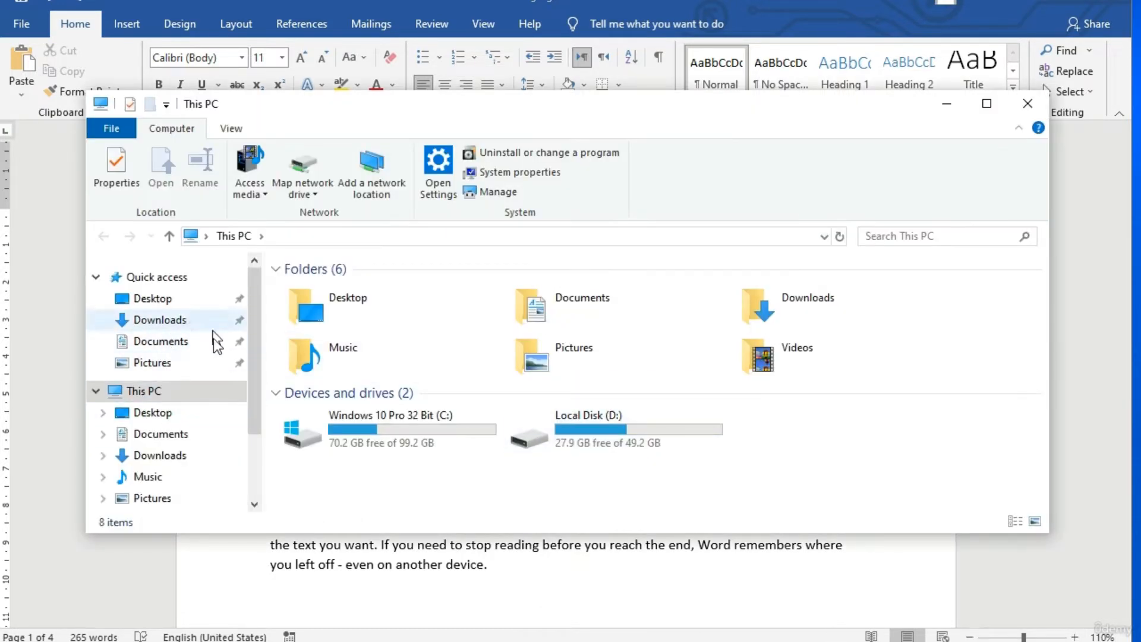
left_click(166, 321)
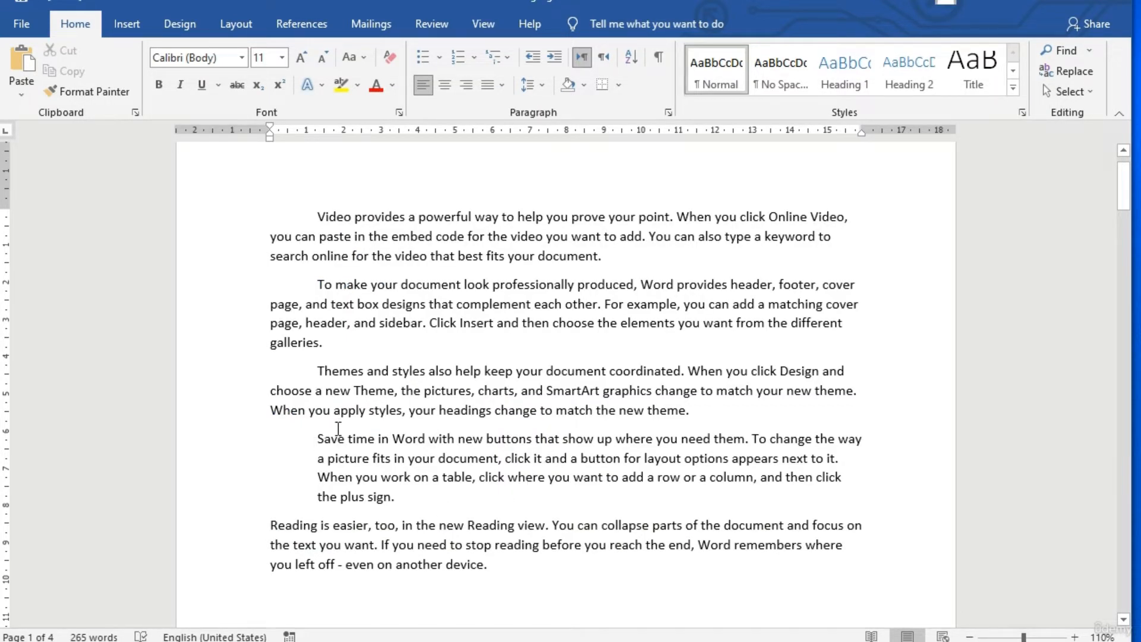
Browse to the Downloads folder and open the Tips & Tricks document with Open and Repair.
left_click(22, 25)
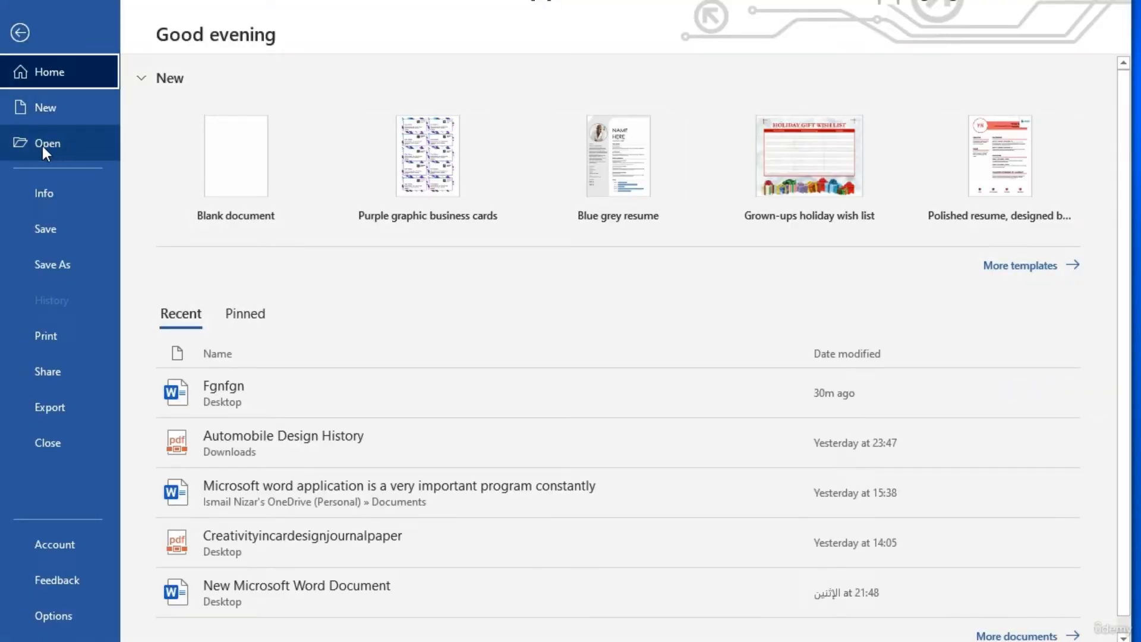
left_click(42, 145)
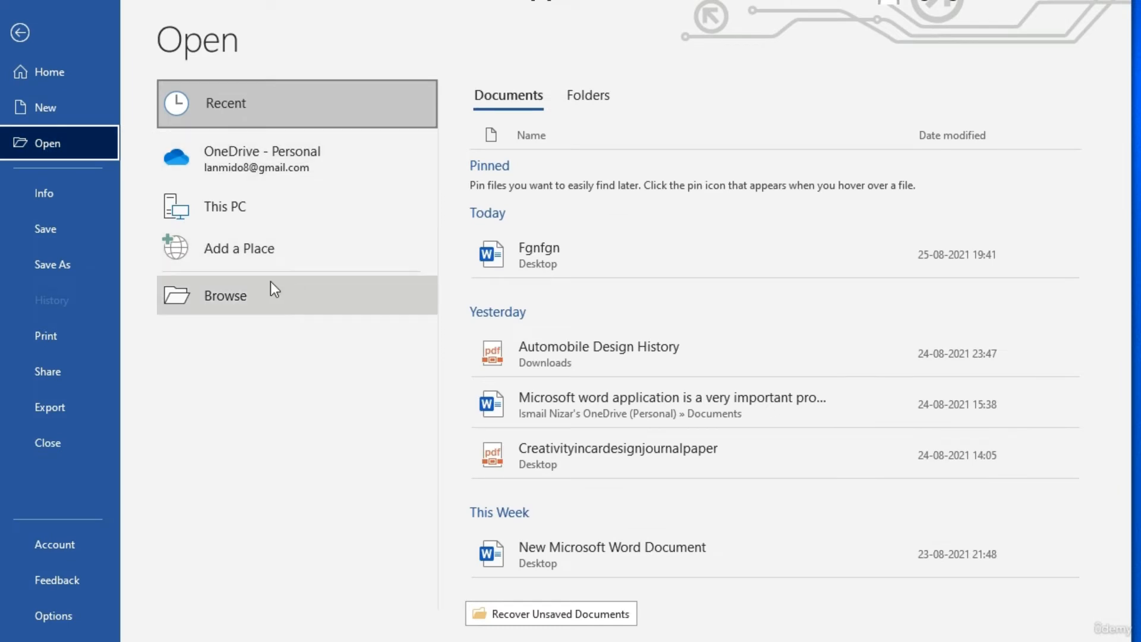
left_click(233, 294)
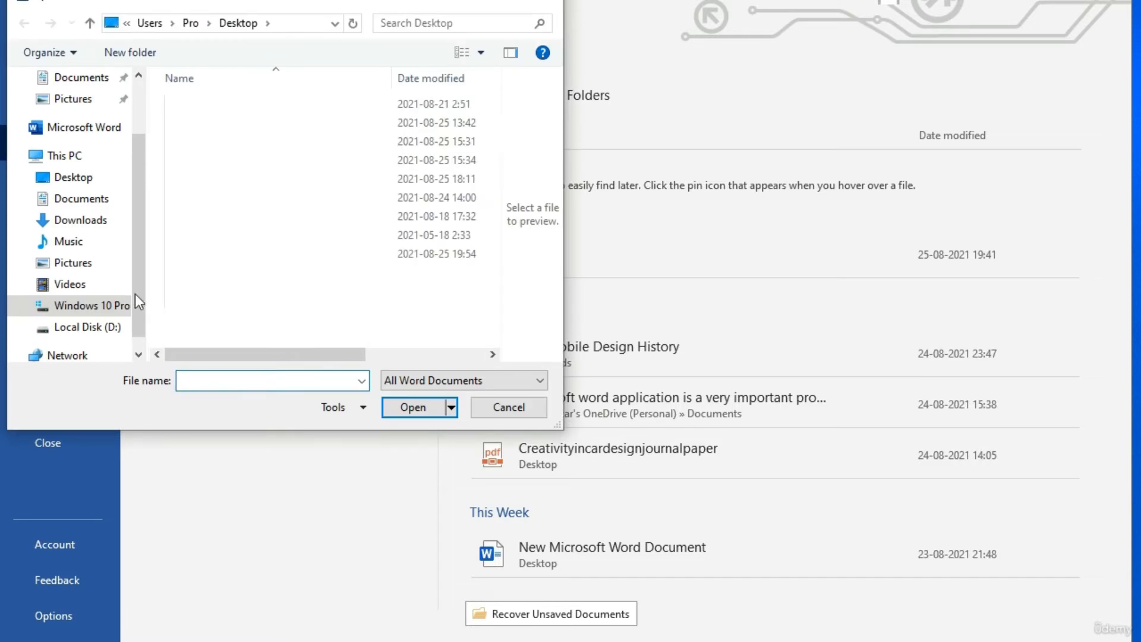
left_click(84, 228)
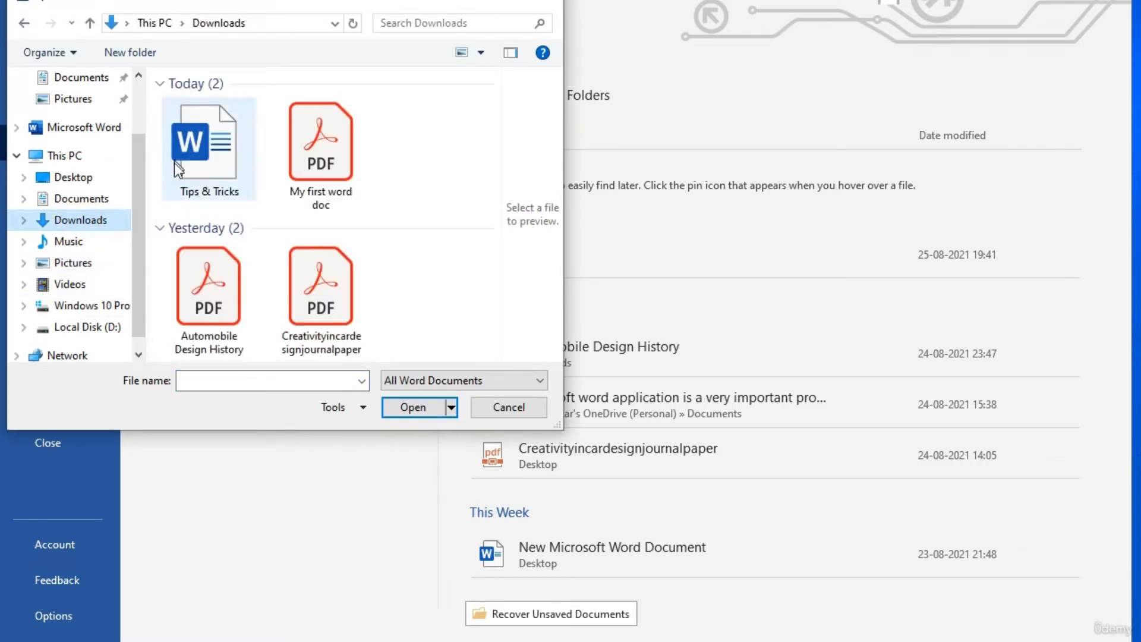
left_click(202, 142)
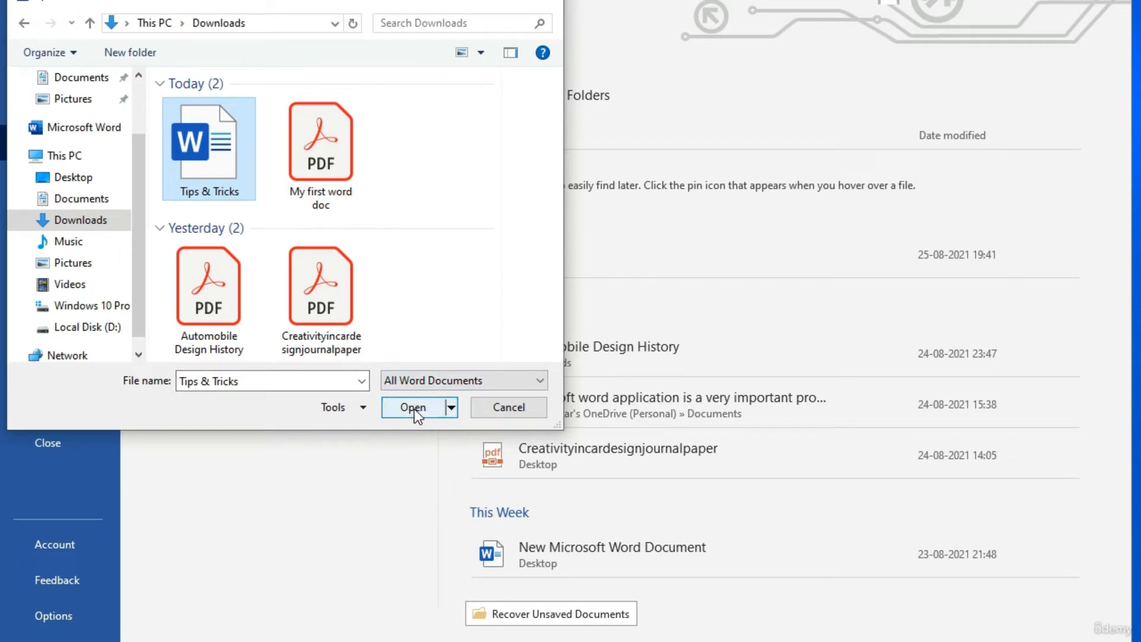
left_click(452, 408)
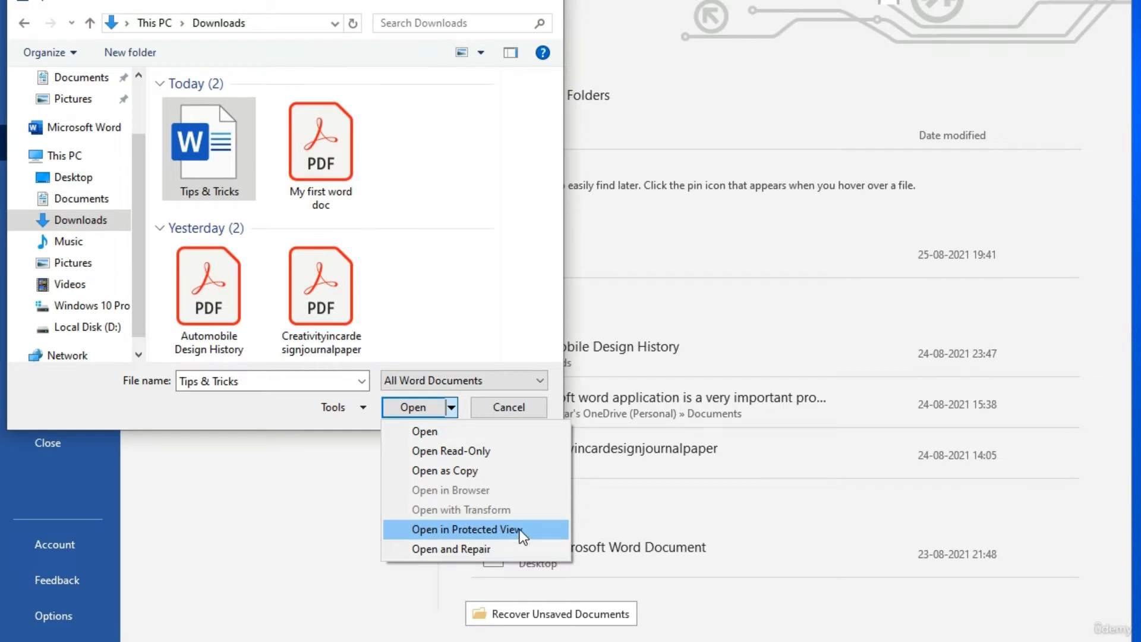
left_click(457, 549)
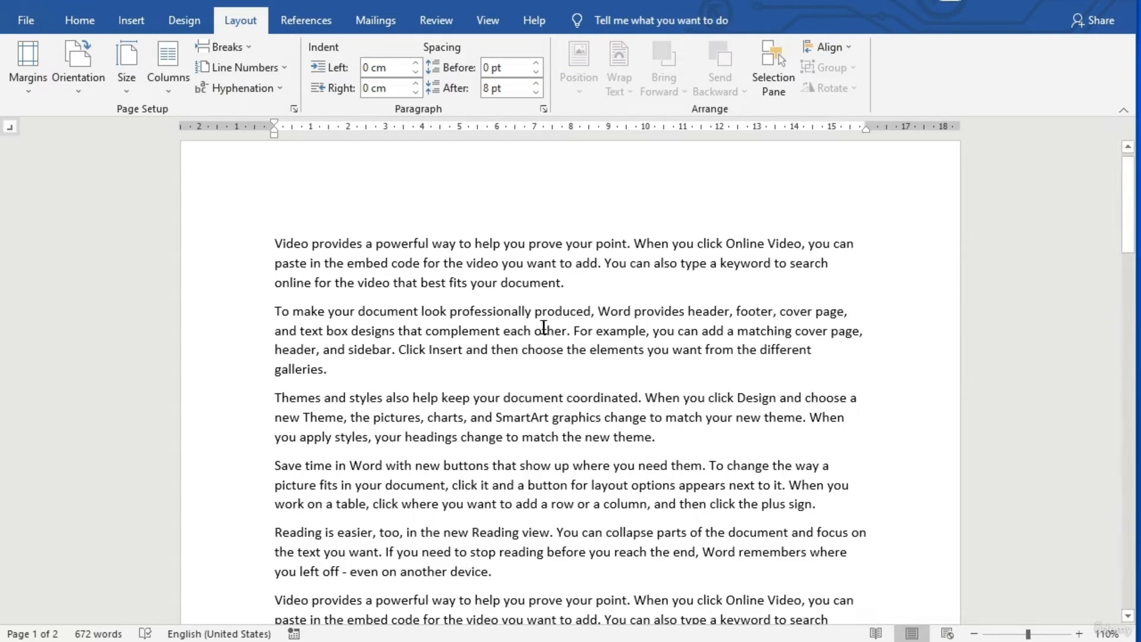
scroll(541, 333, "down", 6)
scroll(599, 257, "up", 6)
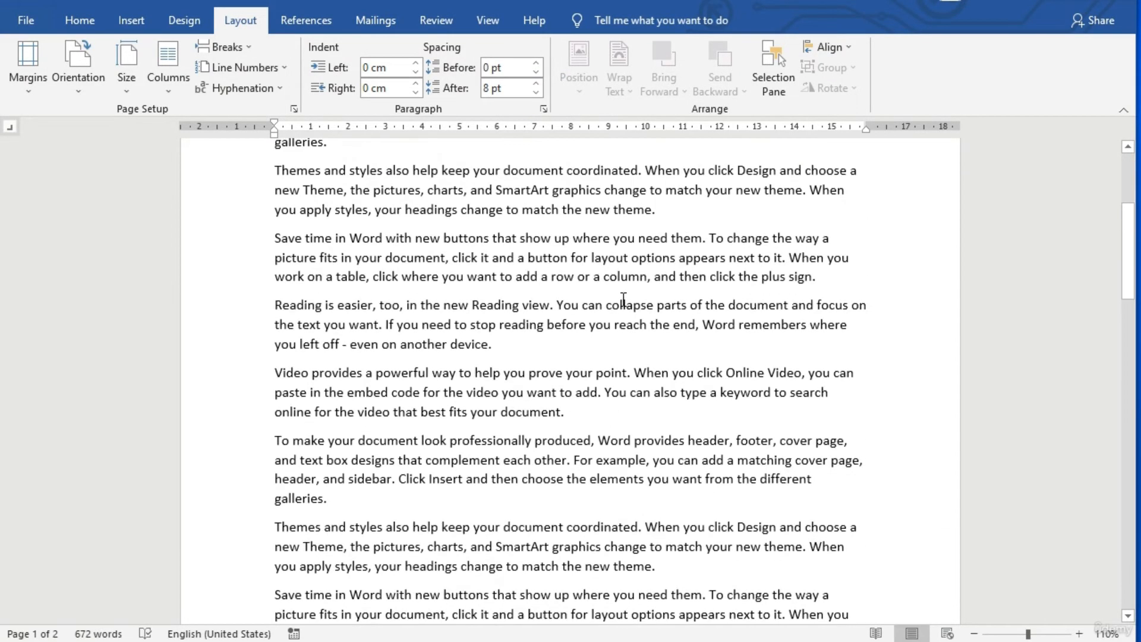
scroll(604, 286, "up", 1)
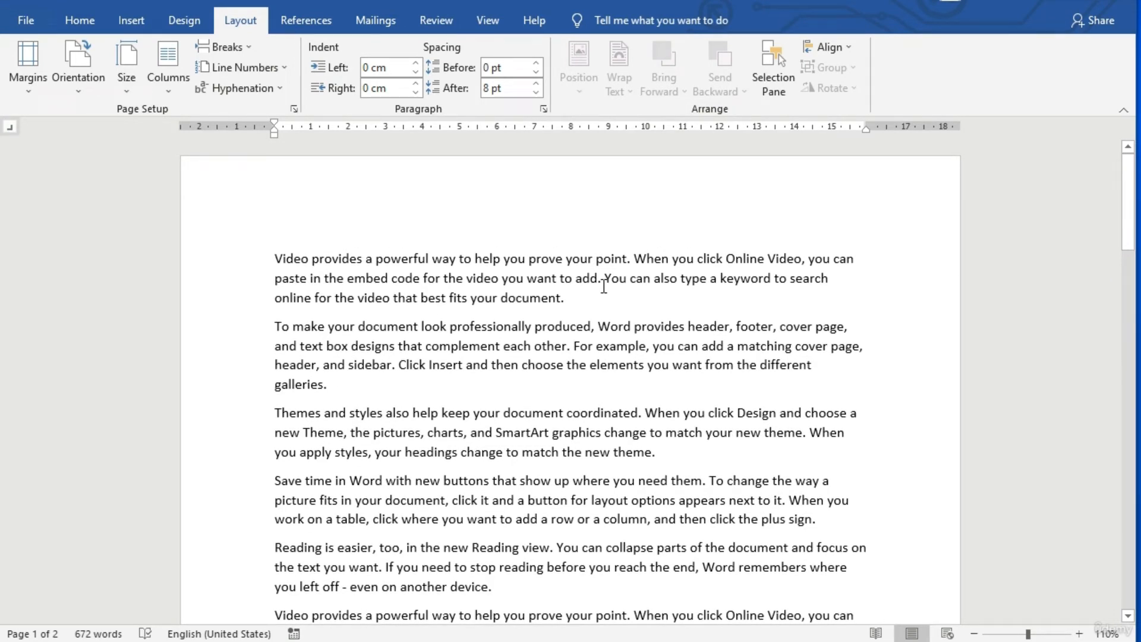
scroll(601, 288, "down", 1)
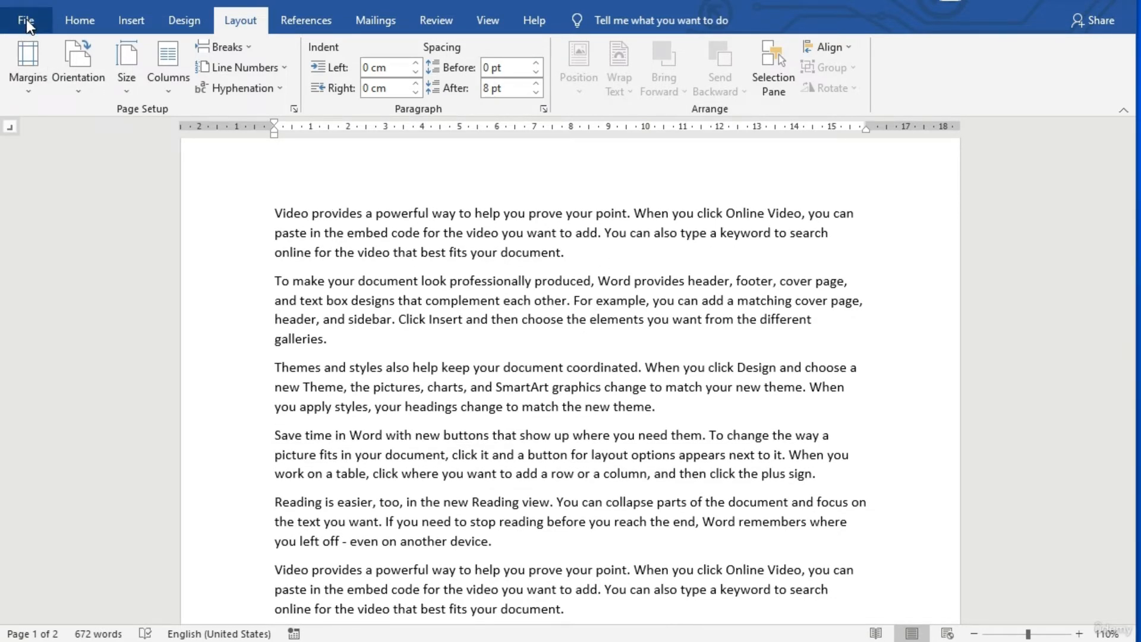
Try to share the document by email as an attachment, and exit the Outlook 2016 setup wizard.
left_click(25, 23)
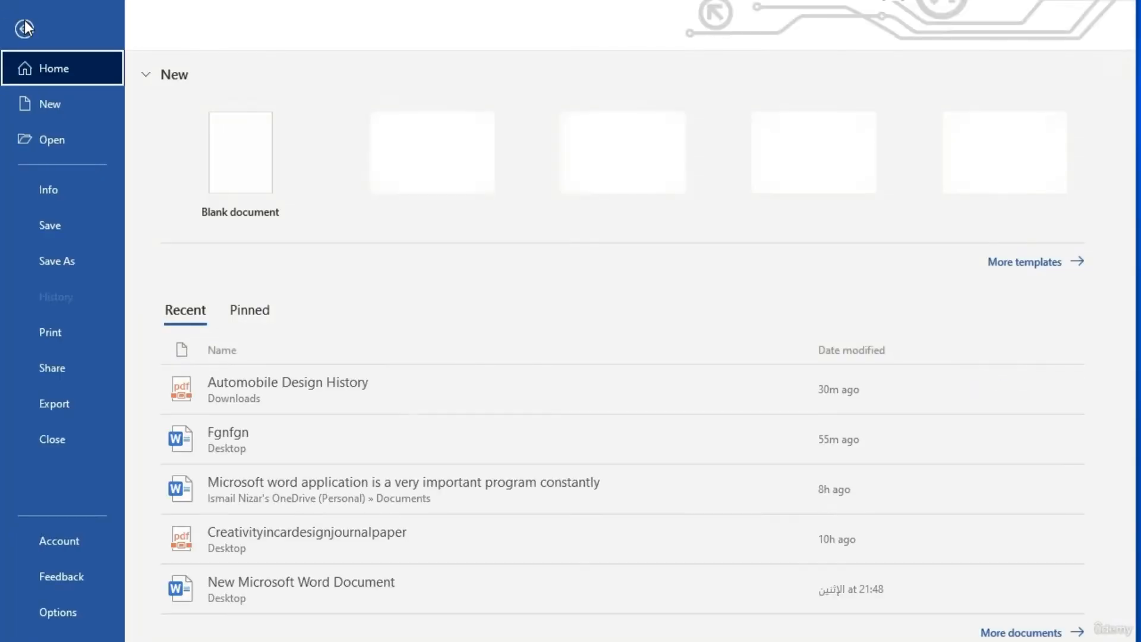
left_click(45, 370)
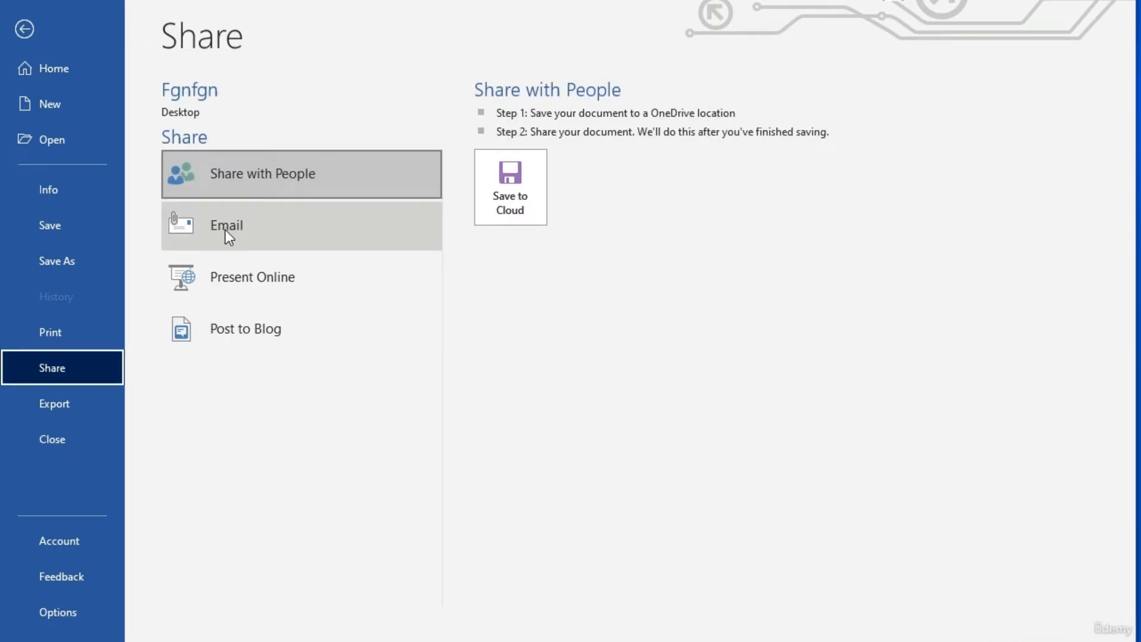
left_click(209, 230)
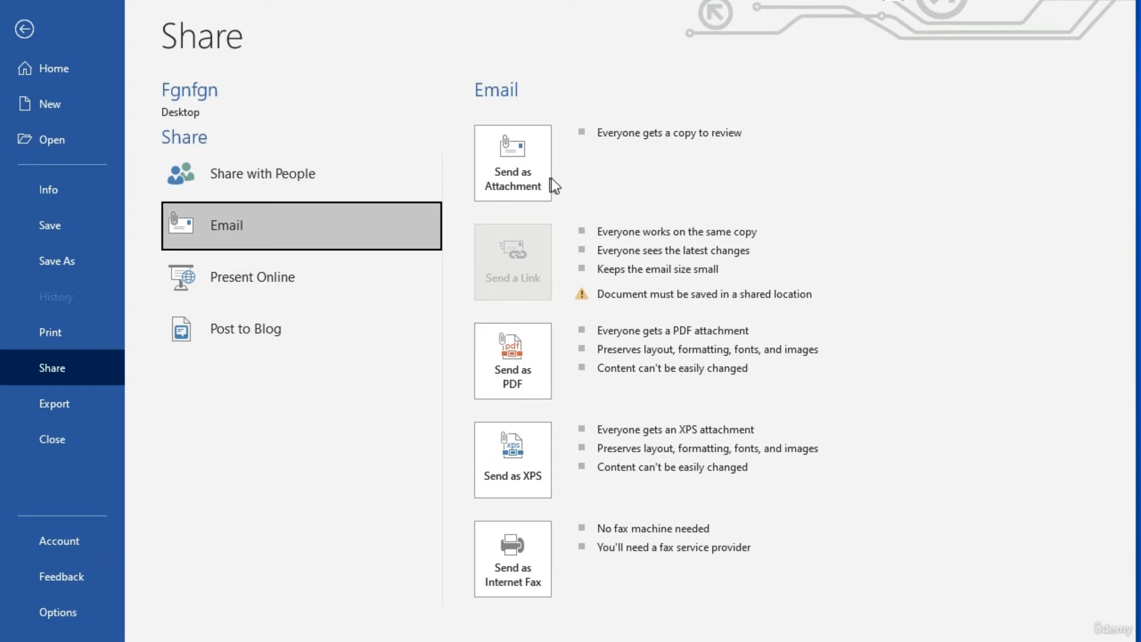
left_click(508, 187)
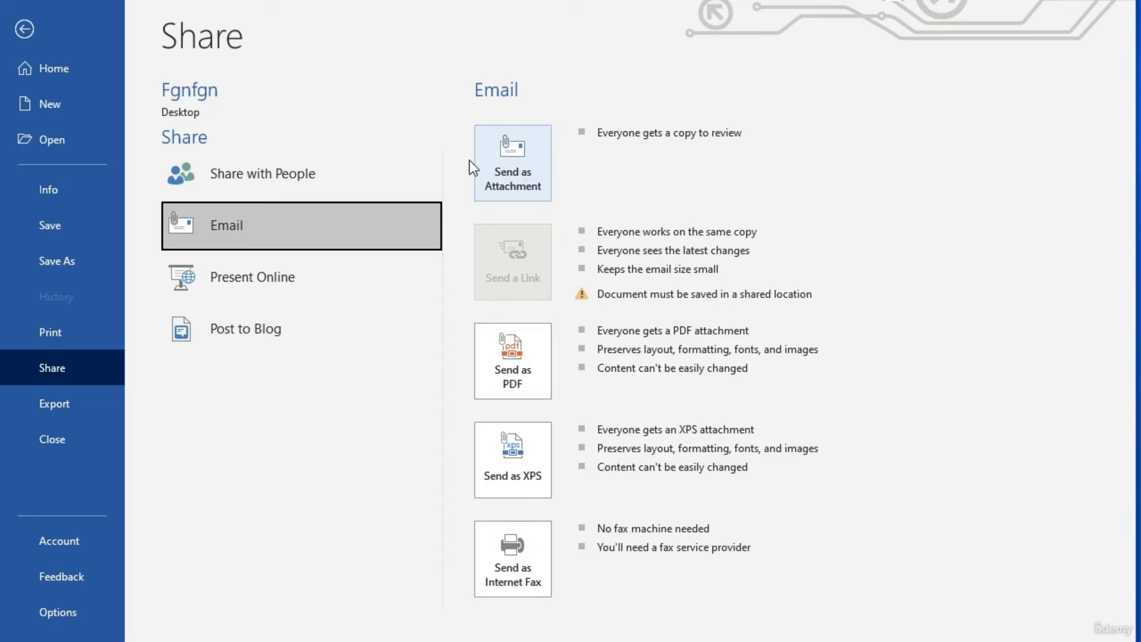
left_click(513, 159)
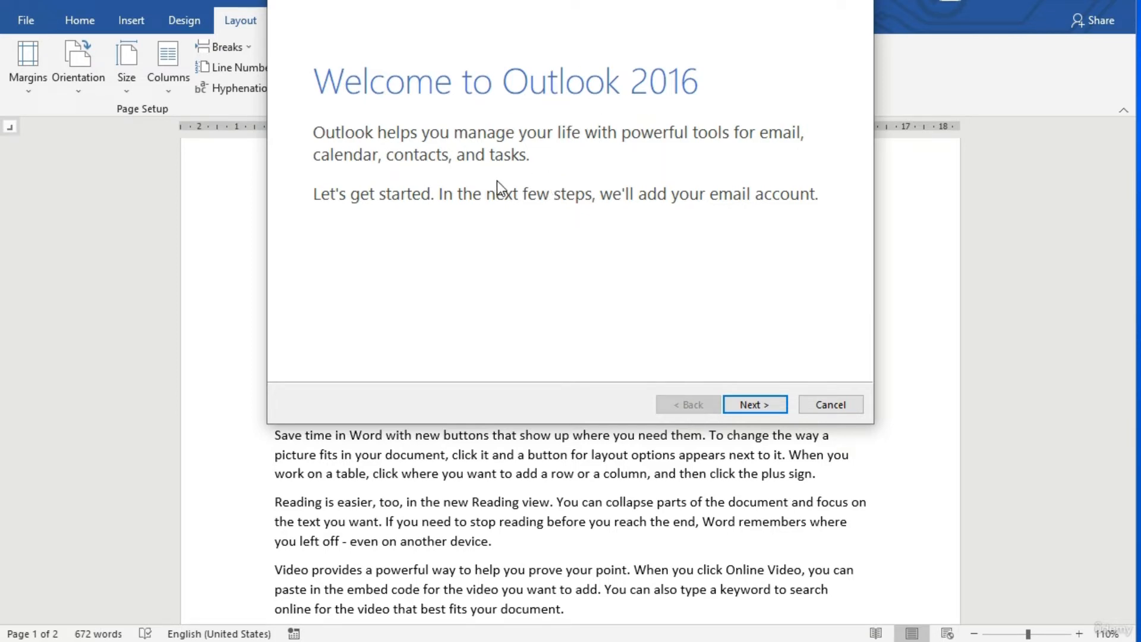
left_click(818, 407)
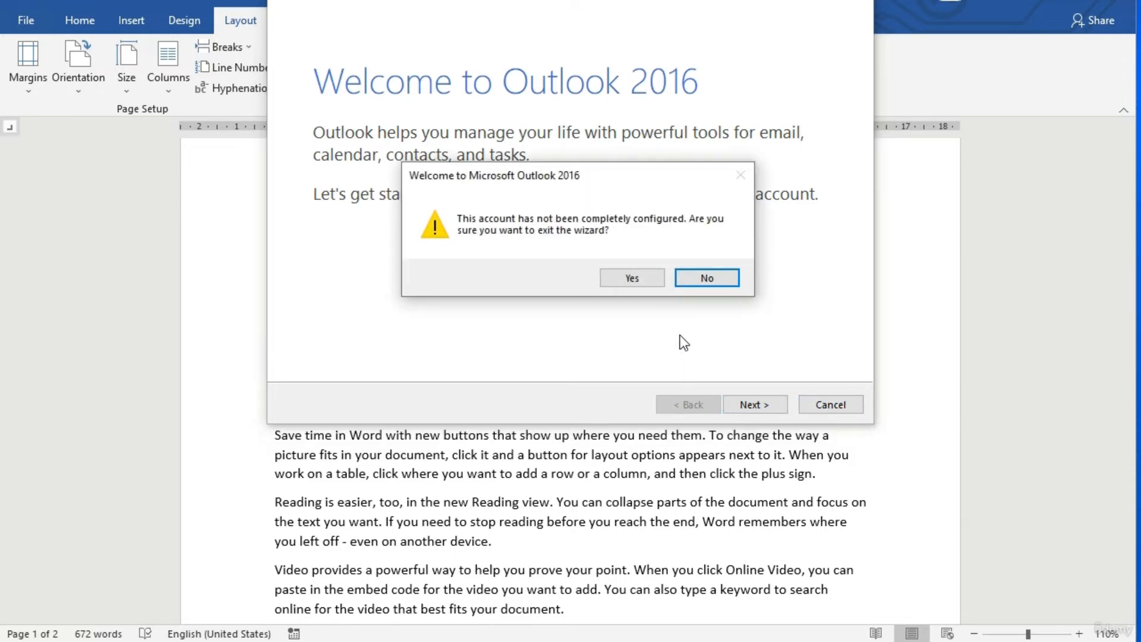
left_click(648, 283)
Select the first paragraph, the second paragraph's first line and words in its second line in turn, and clear the selection.
left_click(373, 217)
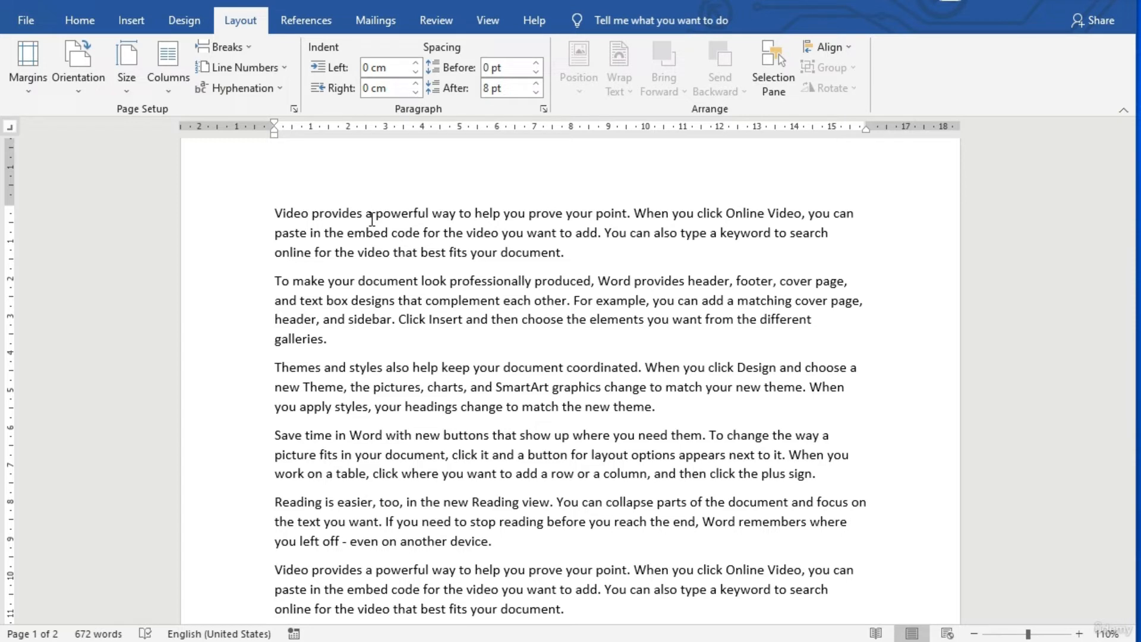
left_click_drag(298, 220, 569, 252)
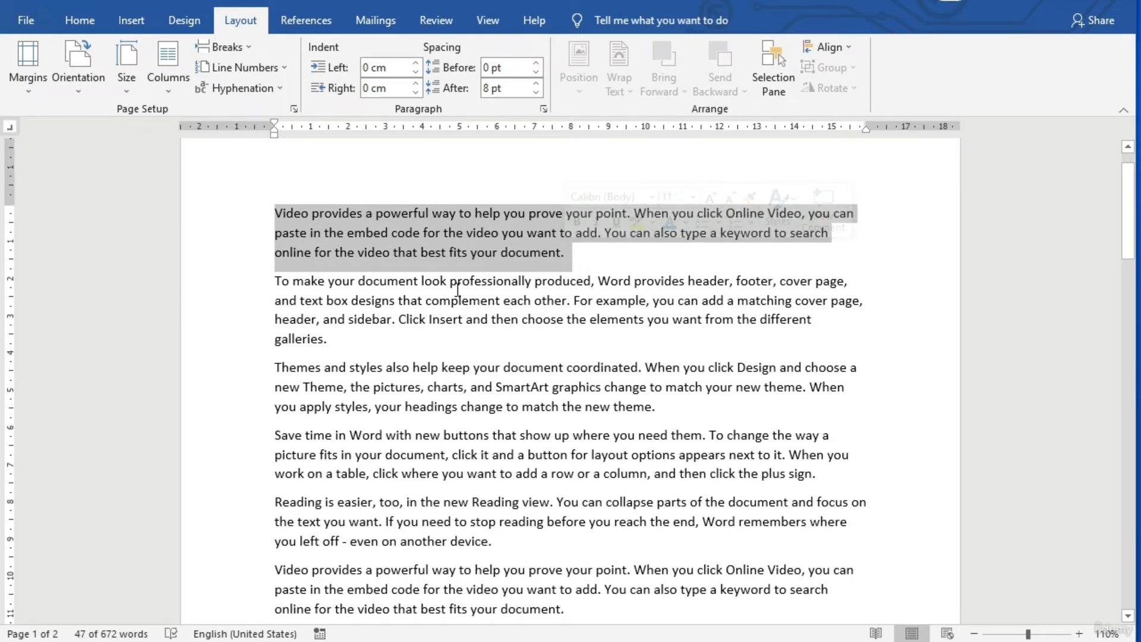
left_click(261, 288)
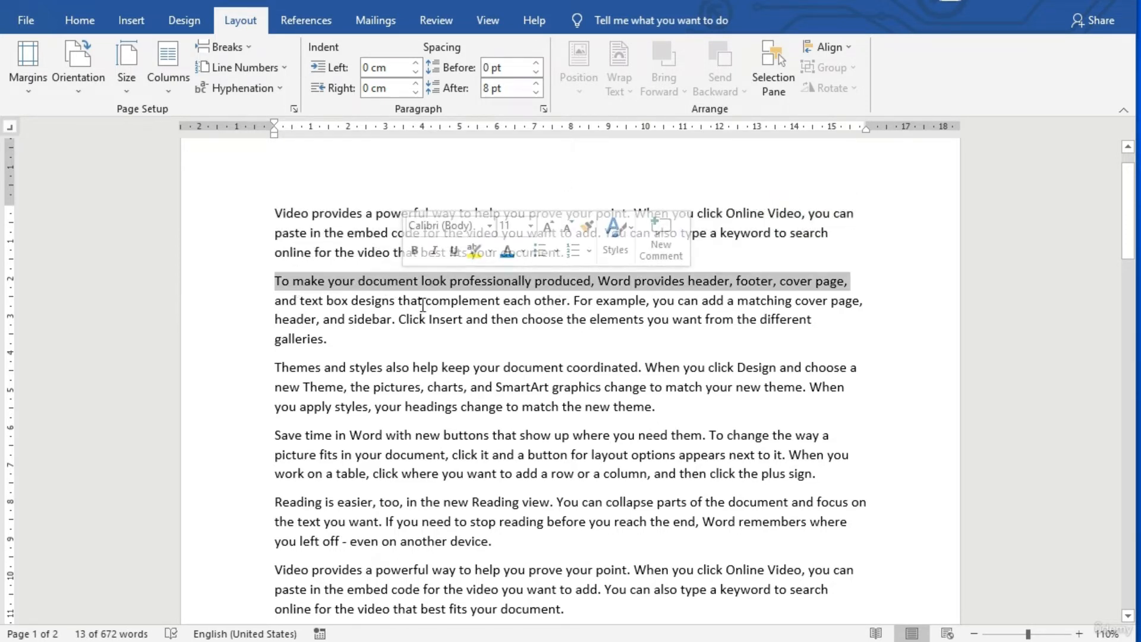
left_click_drag(398, 300, 502, 301)
left_click(471, 284)
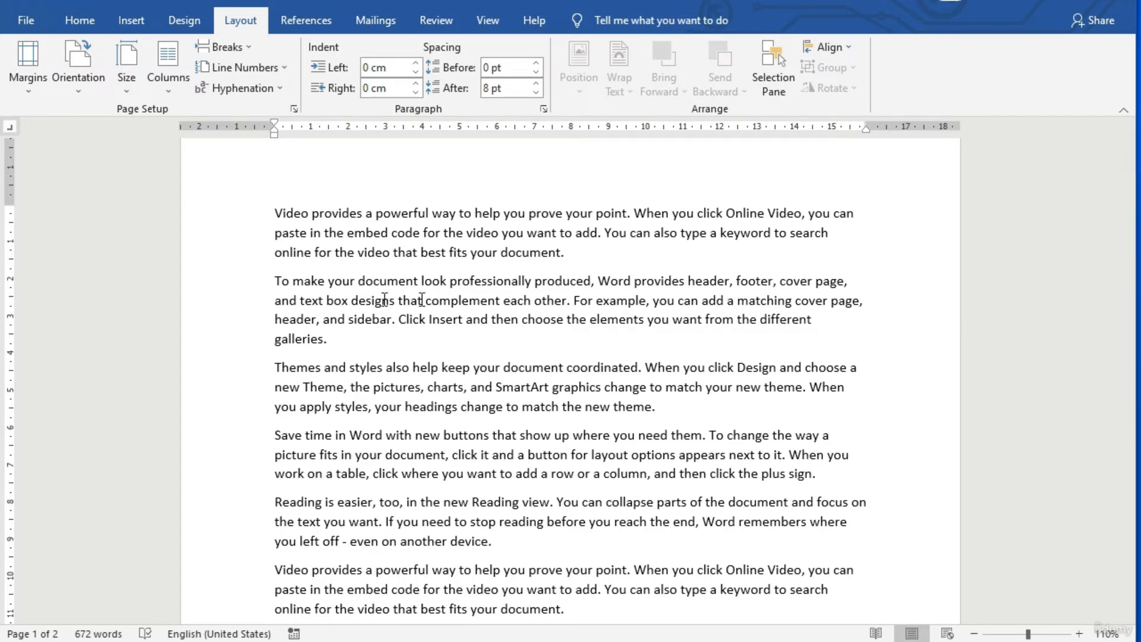
Select a rectangular block of text across the middle of the first four paragraphs and set its font colour to standard Red.
key("alt")
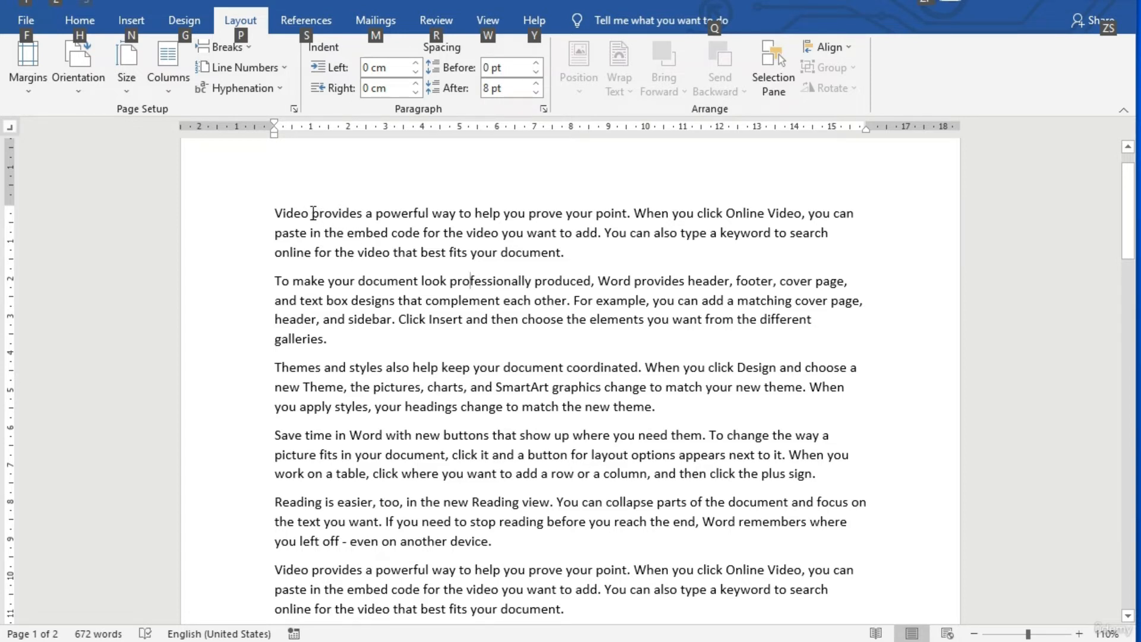
left_click_drag(313, 213, 632, 483)
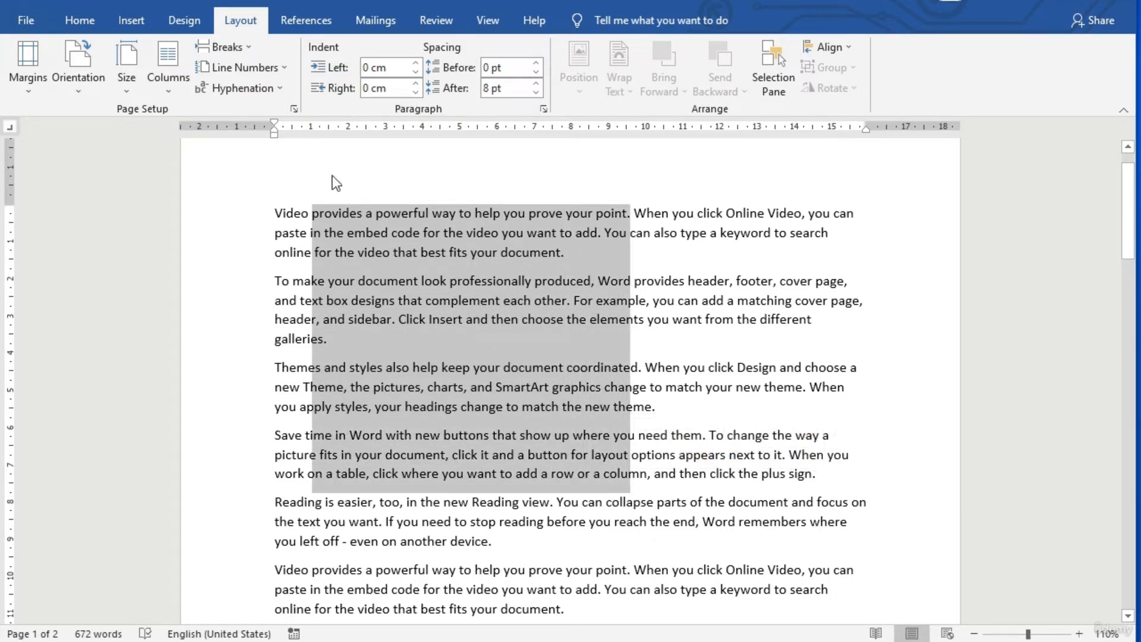
left_click(80, 23)
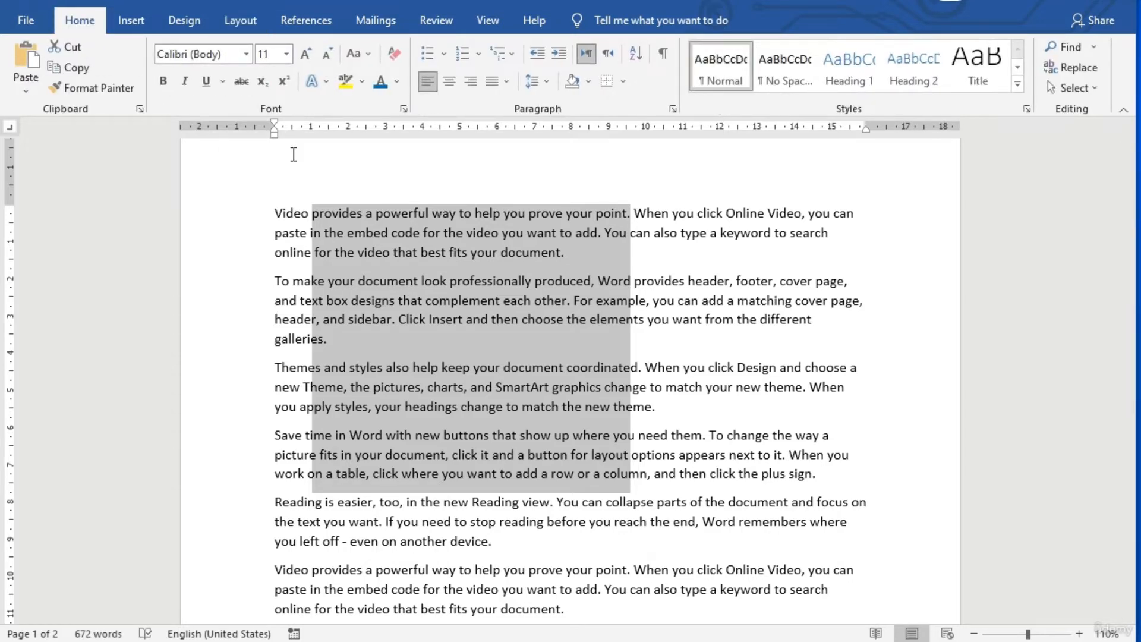
left_click(397, 83)
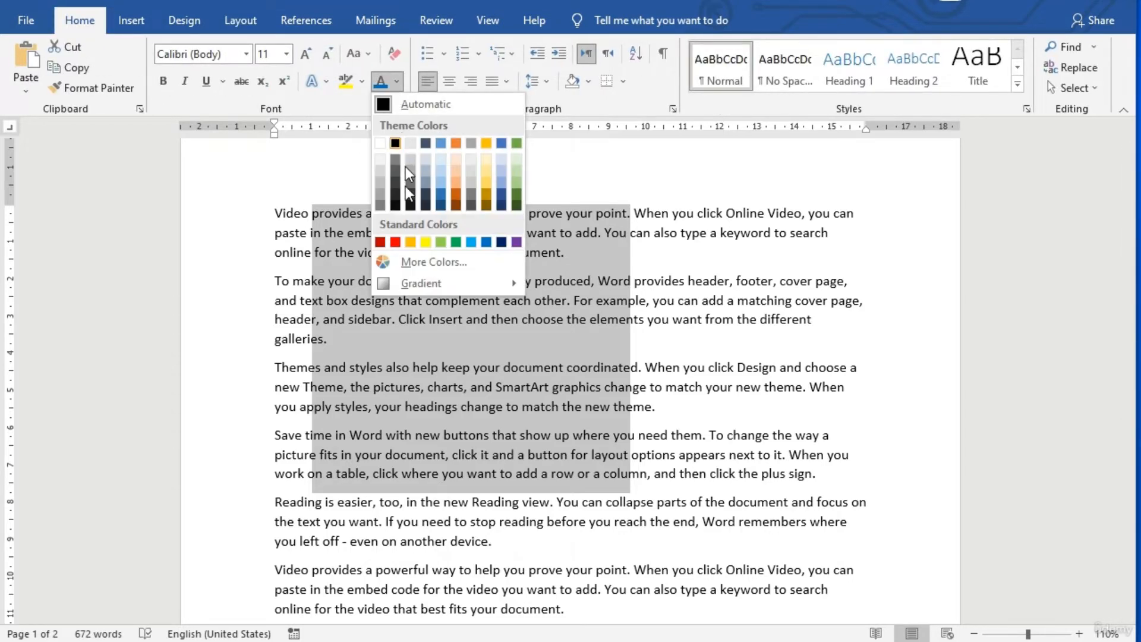
left_click(395, 242)
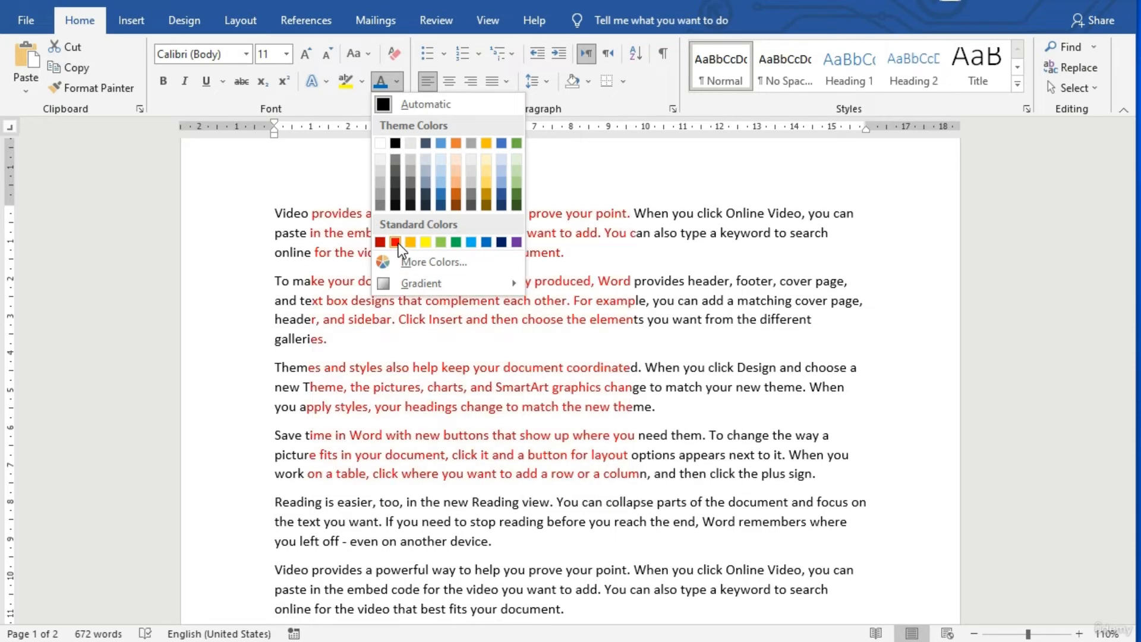
Apply standard Red font colour and bold to the rectangular text block across the first four paragraphs.
left_click(394, 241)
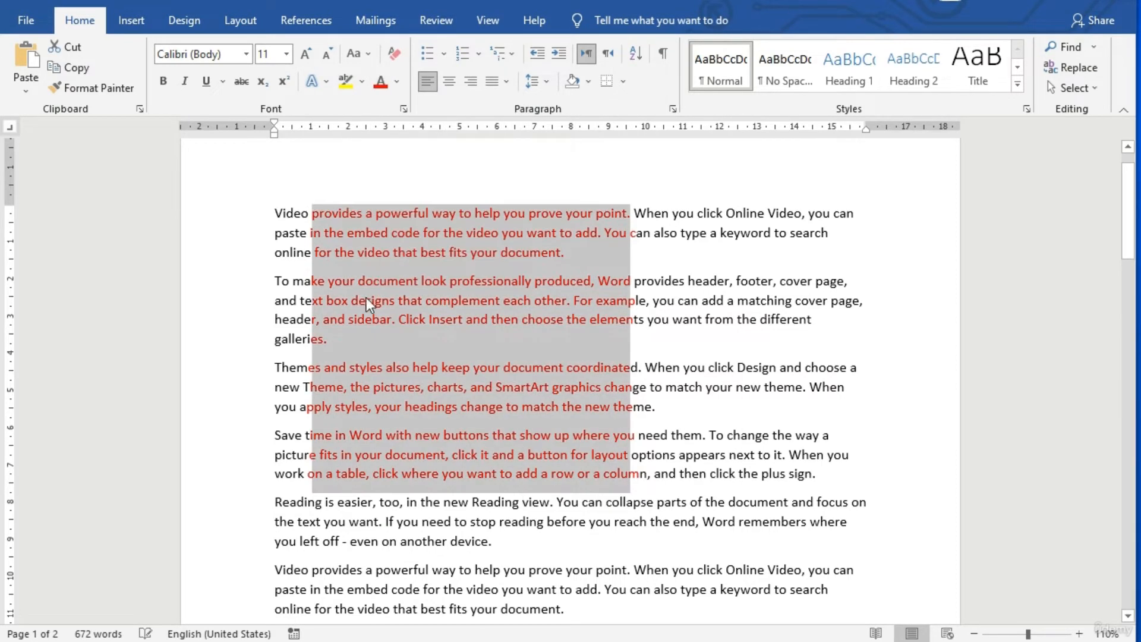
left_click(165, 82)
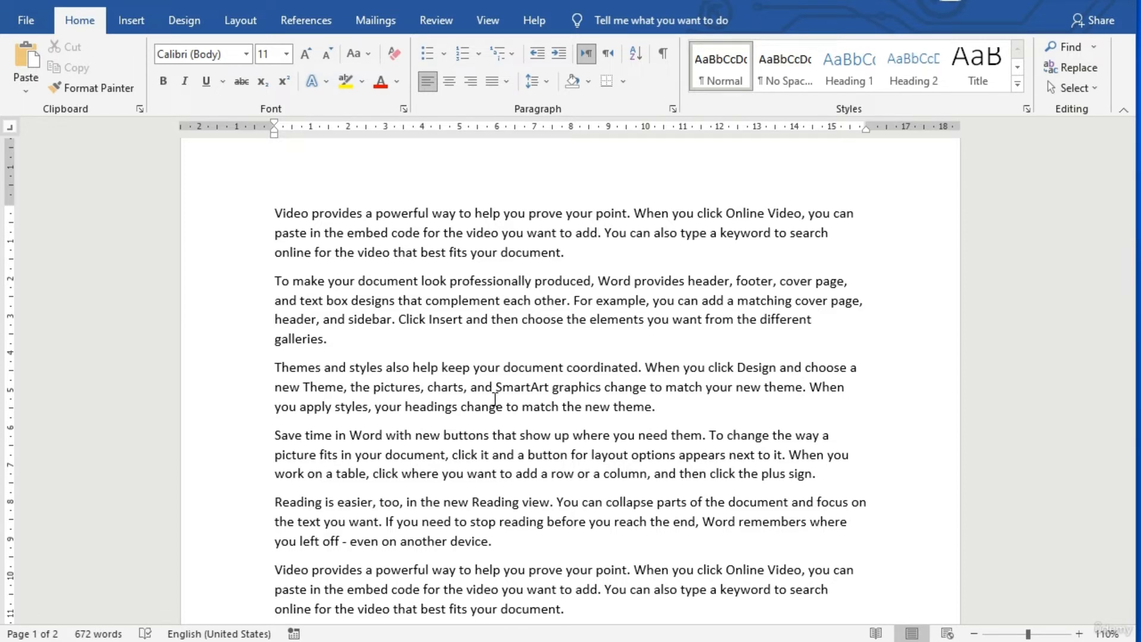
Open the built-in research search and look up "Healthy food".
left_click(310, 24)
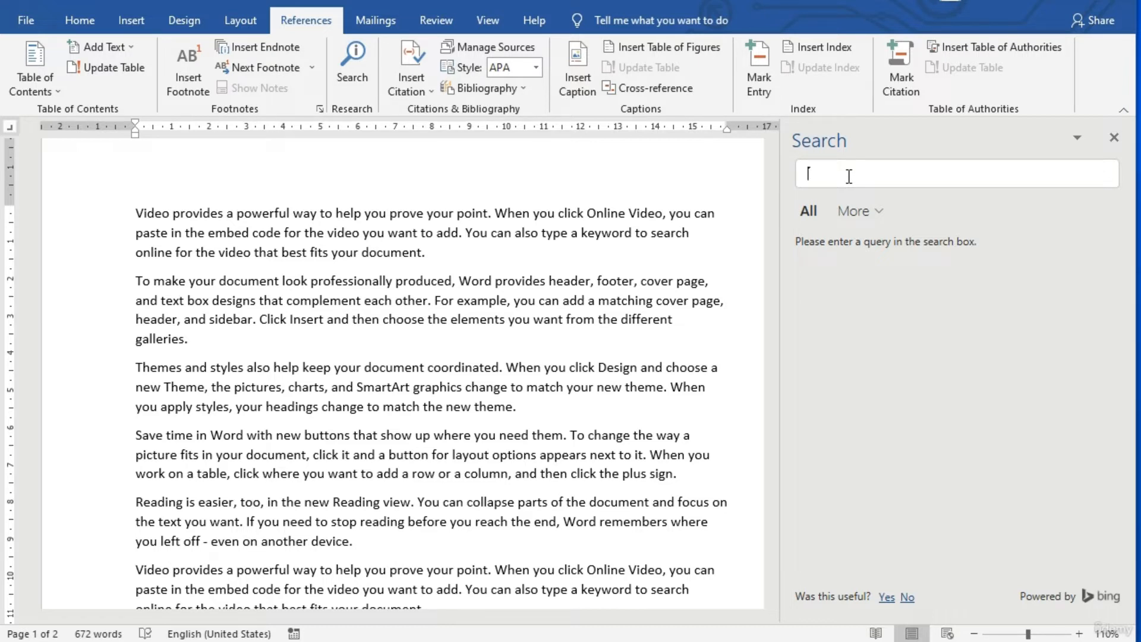
type("Healthy food")
key("Return")
Examine the web and media results for "Healthy food" and return to the Healthy diet entry.
scroll(924, 334, "down", 3)
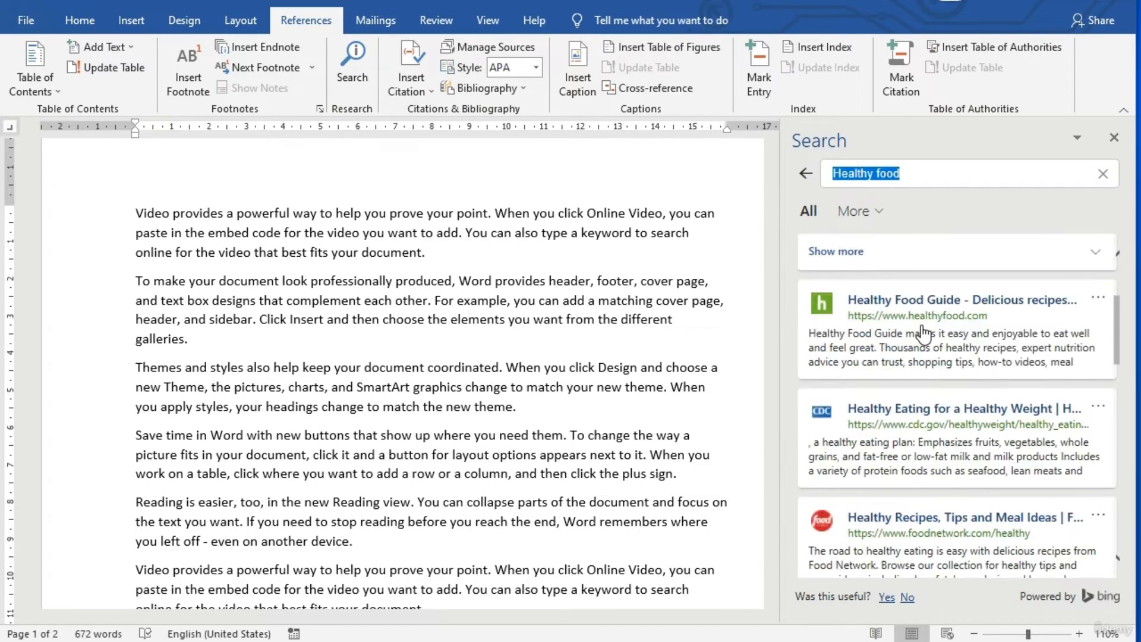
scroll(923, 335, "down", 5)
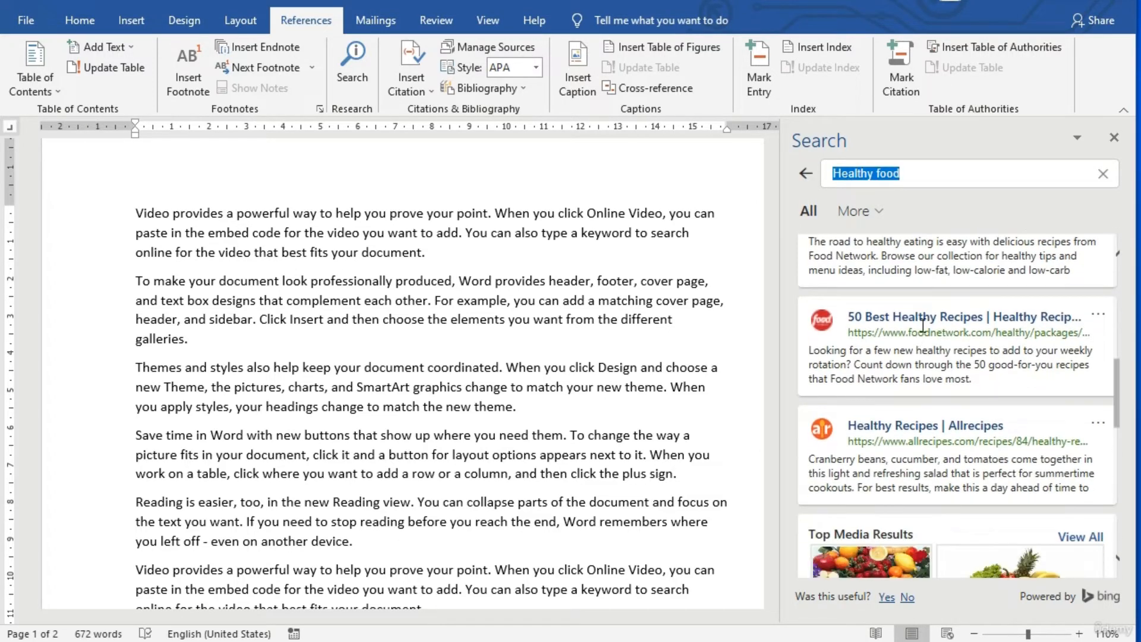
scroll(923, 325, "down", 5)
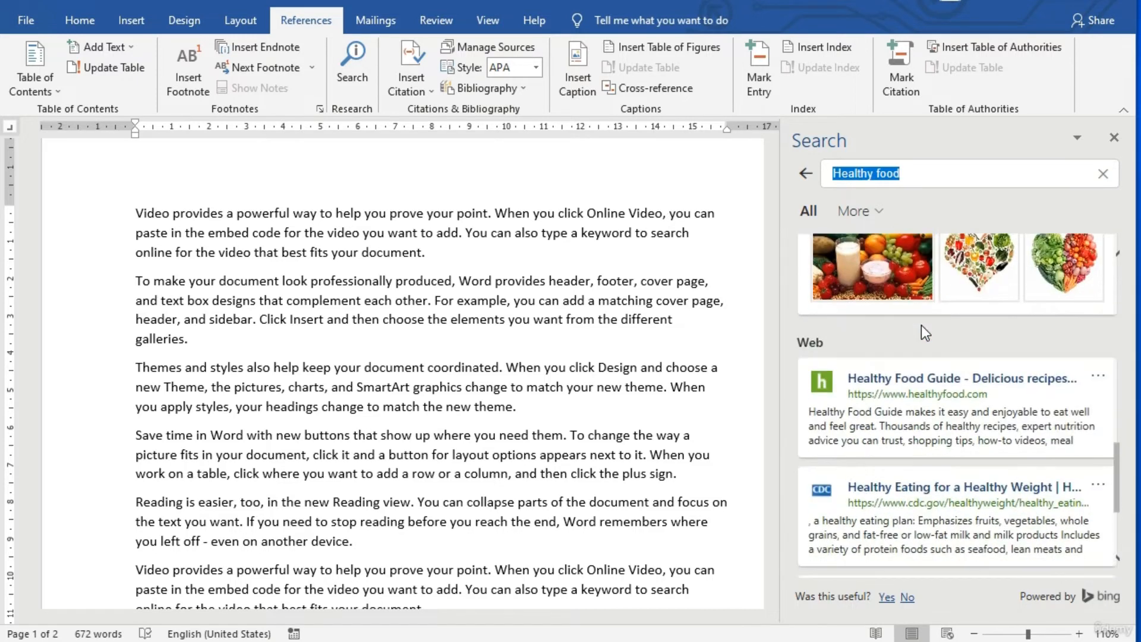
scroll(922, 325, "down", 3)
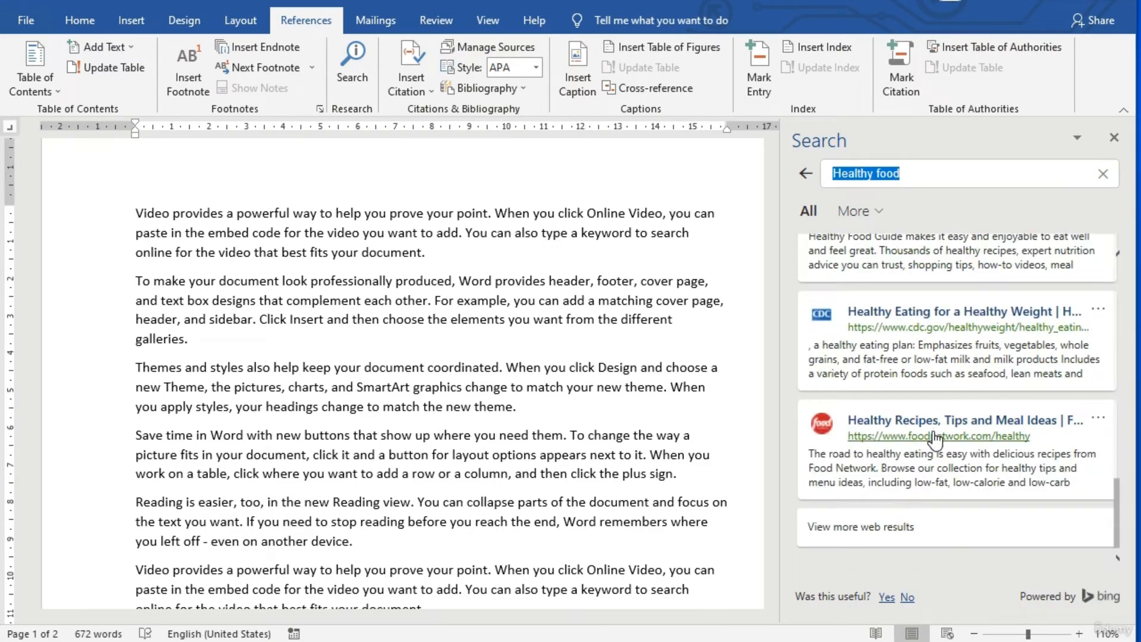
scroll(934, 435, "up", 4)
scroll(936, 439, "down", 5)
scroll(937, 433, "up", 4)
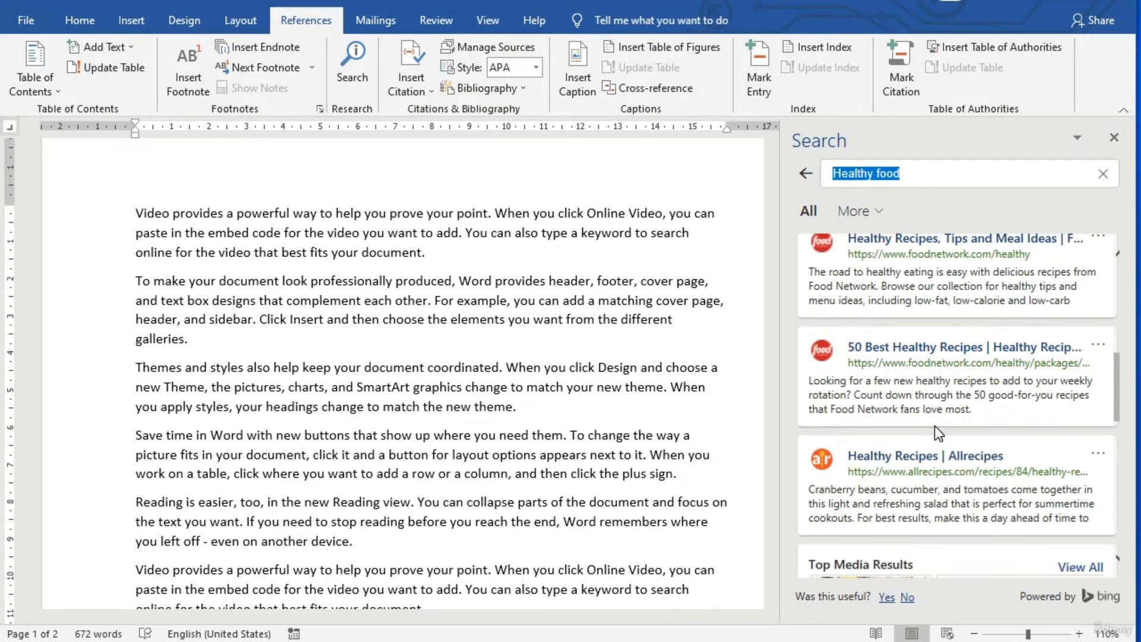
scroll(938, 429, "up", 3)
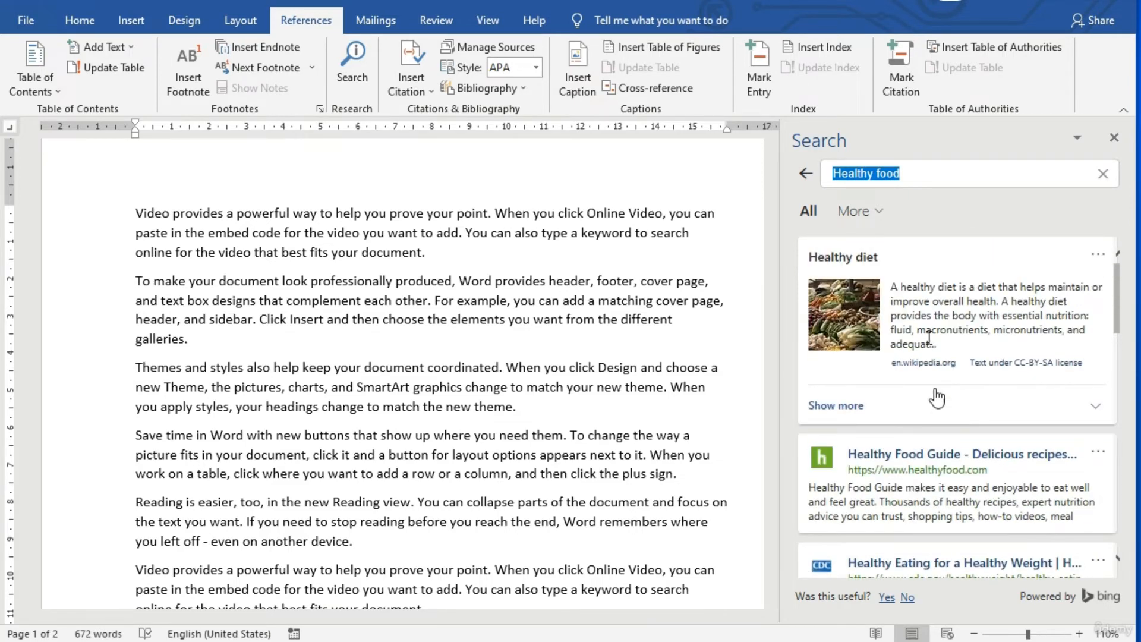
Expand the Healthy diet entry and copy its full description text.
left_click(840, 408)
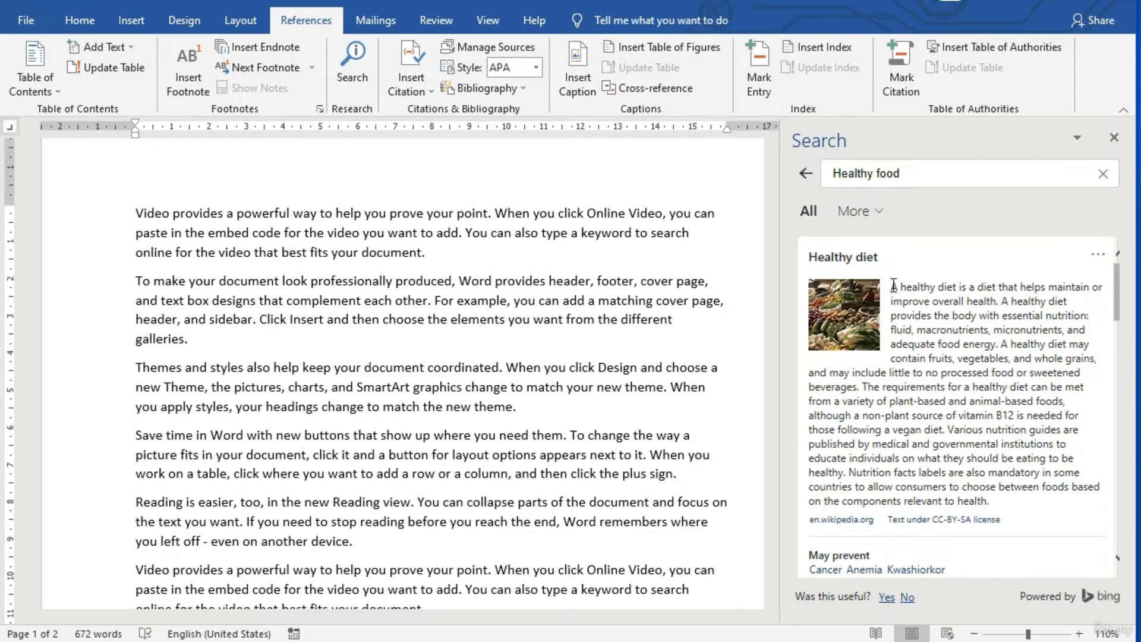
mouse_move(892, 285)
left_mouse_down()
mouse_move(941, 288)
mouse_move(979, 359)
mouse_move(1011, 445)
mouse_move(999, 500)
left_mouse_up()
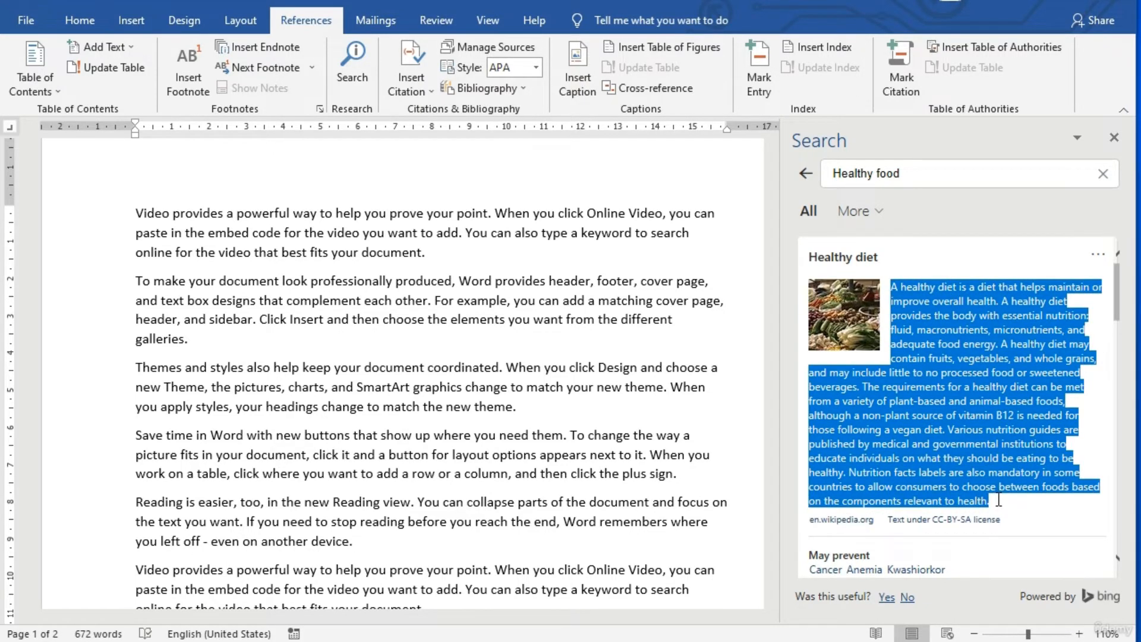
right_click(976, 354)
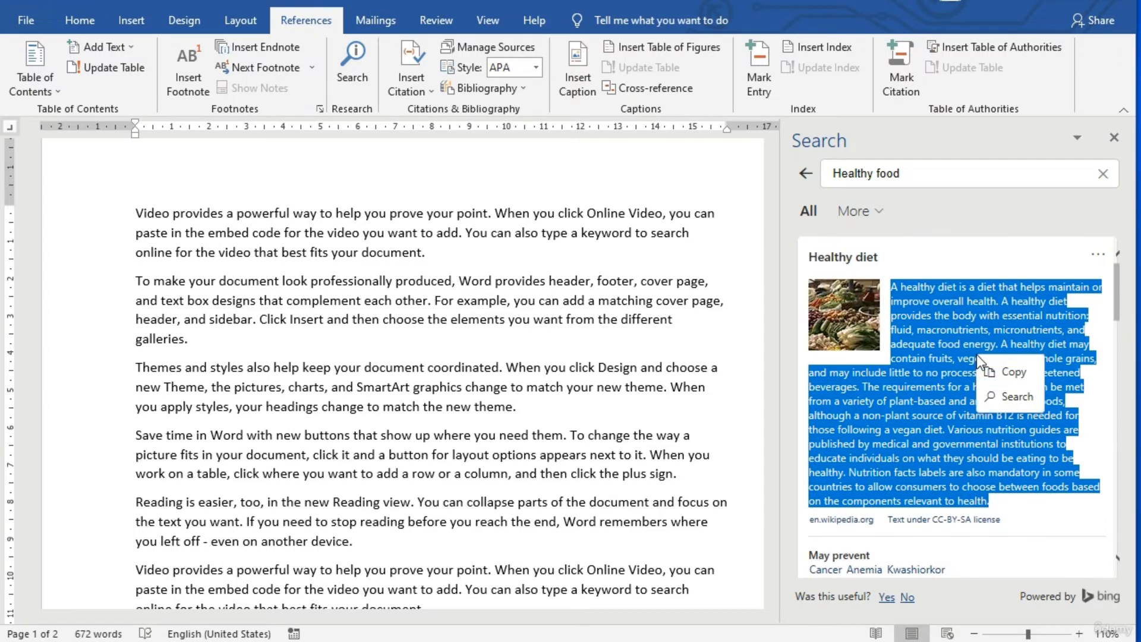
left_click(1011, 373)
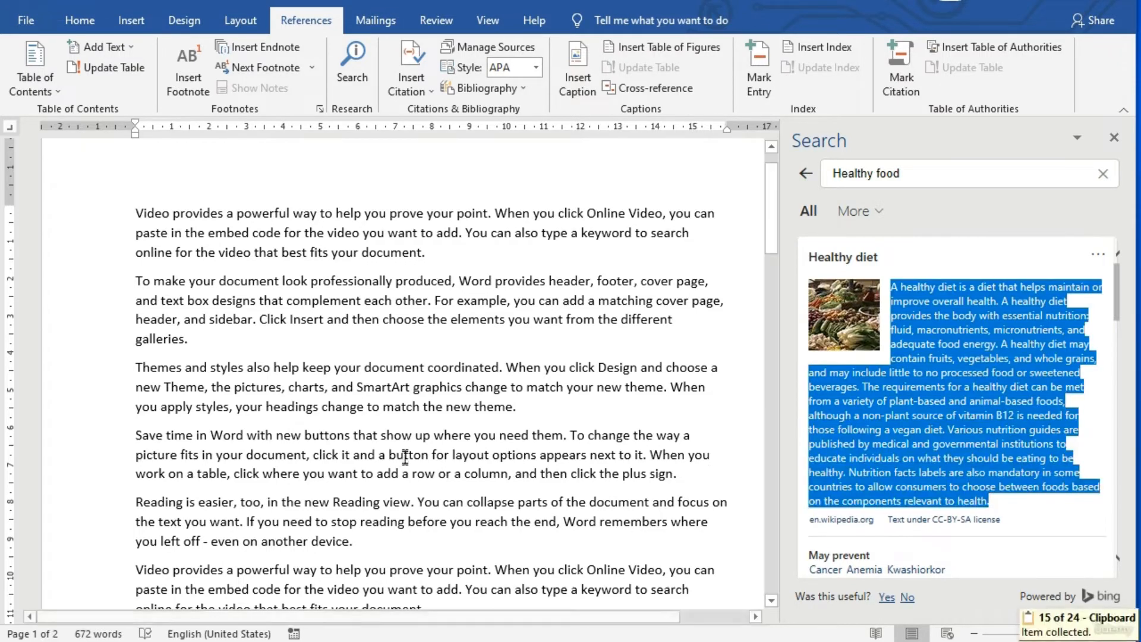
Paste the copied Healthy diet text after the document's last paragraph, leaving blank lines above it.
scroll(413, 400, "down", 5)
scroll(413, 400, "down", 10)
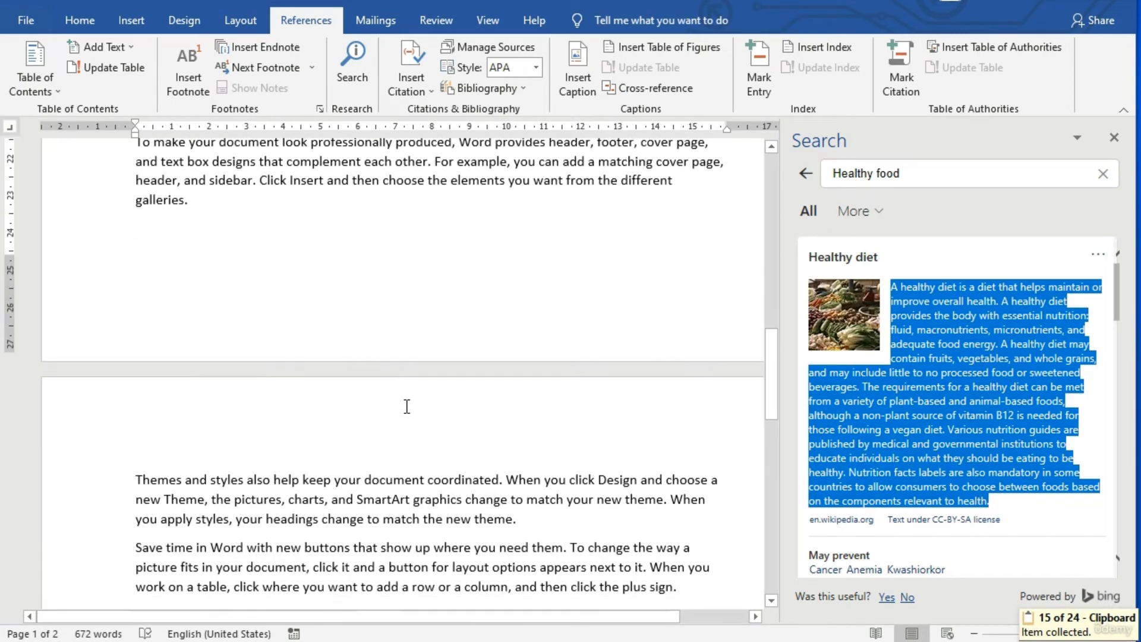
scroll(414, 400, "up", 4)
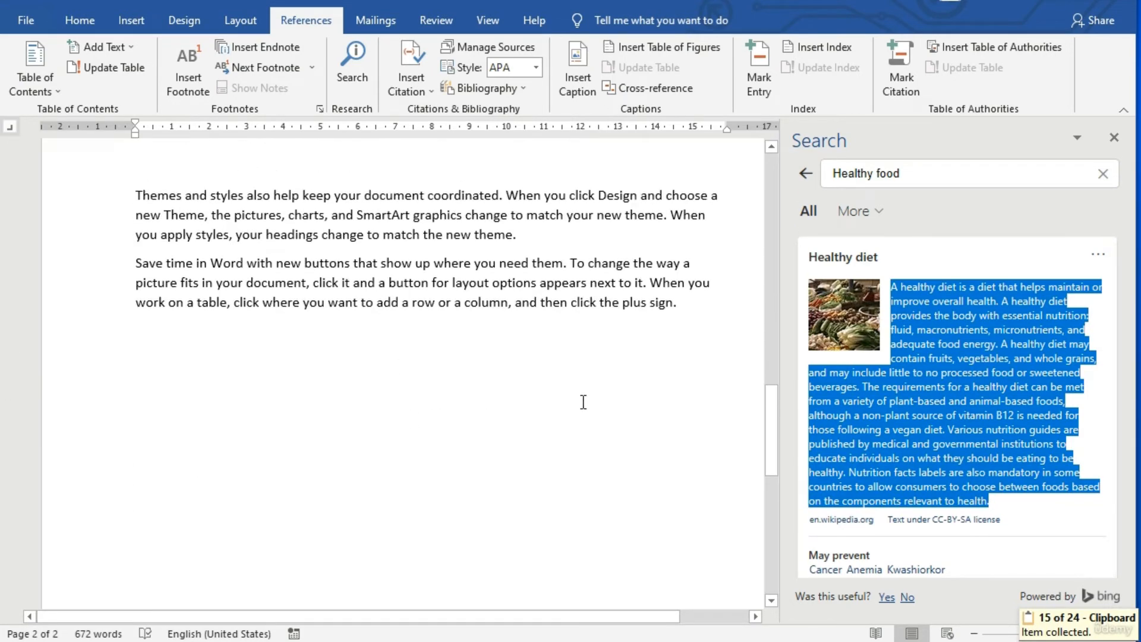
left_click(680, 310)
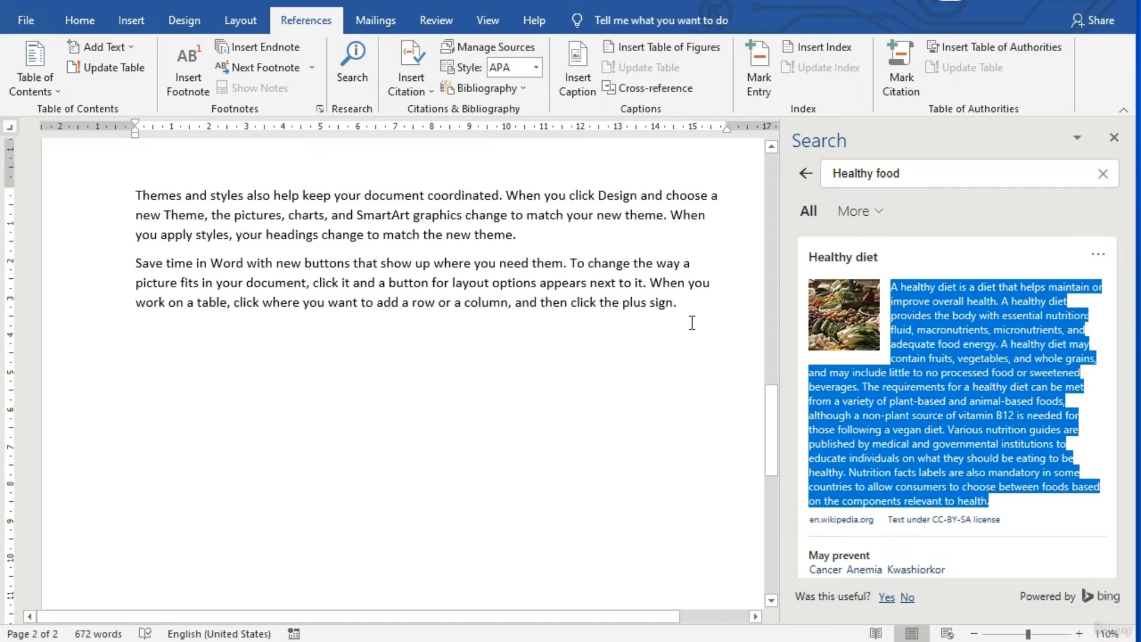
key("Return")
key("Return")
key("Return")
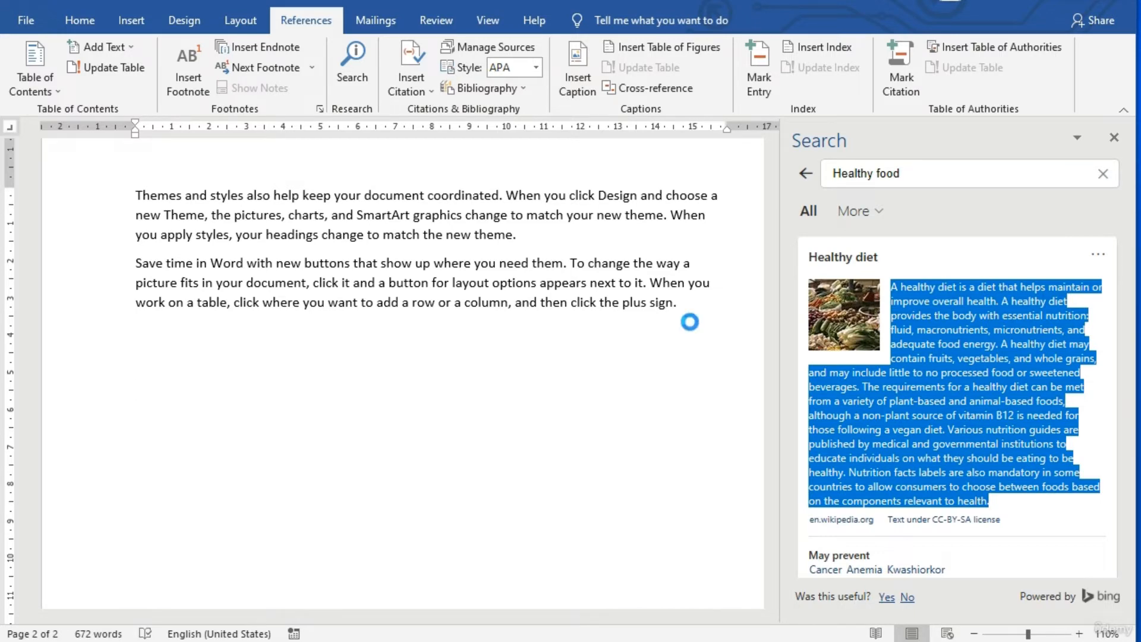
key("ctrl+v")
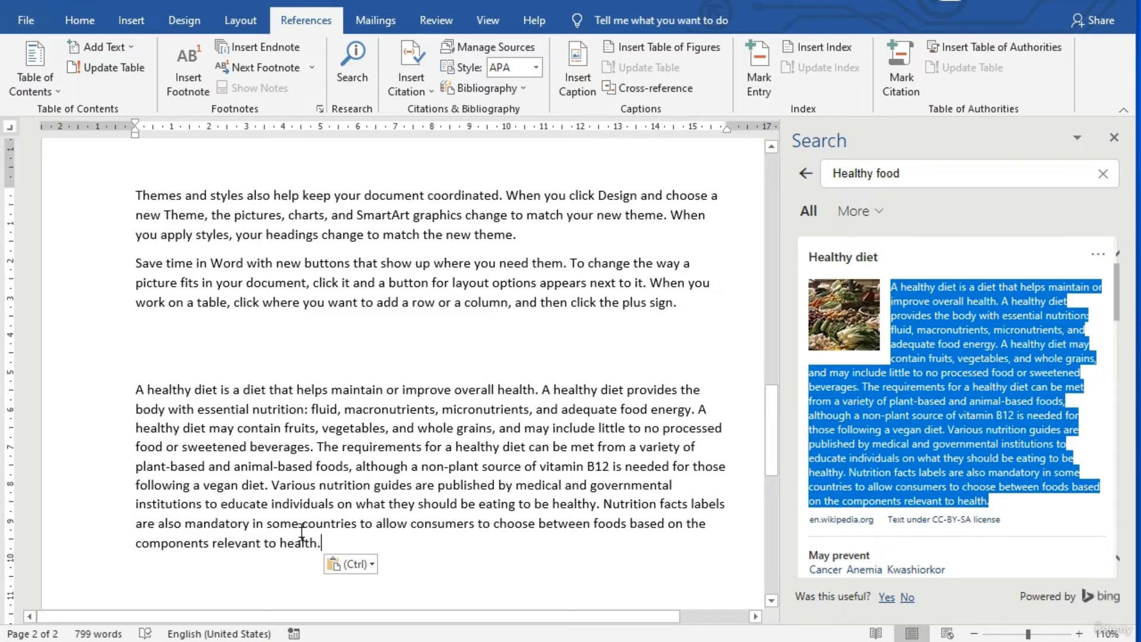
Delete the end of the pasted paragraph, from "educate individuals" to "relevant to health.".
left_click_drag(322, 542, 238, 502)
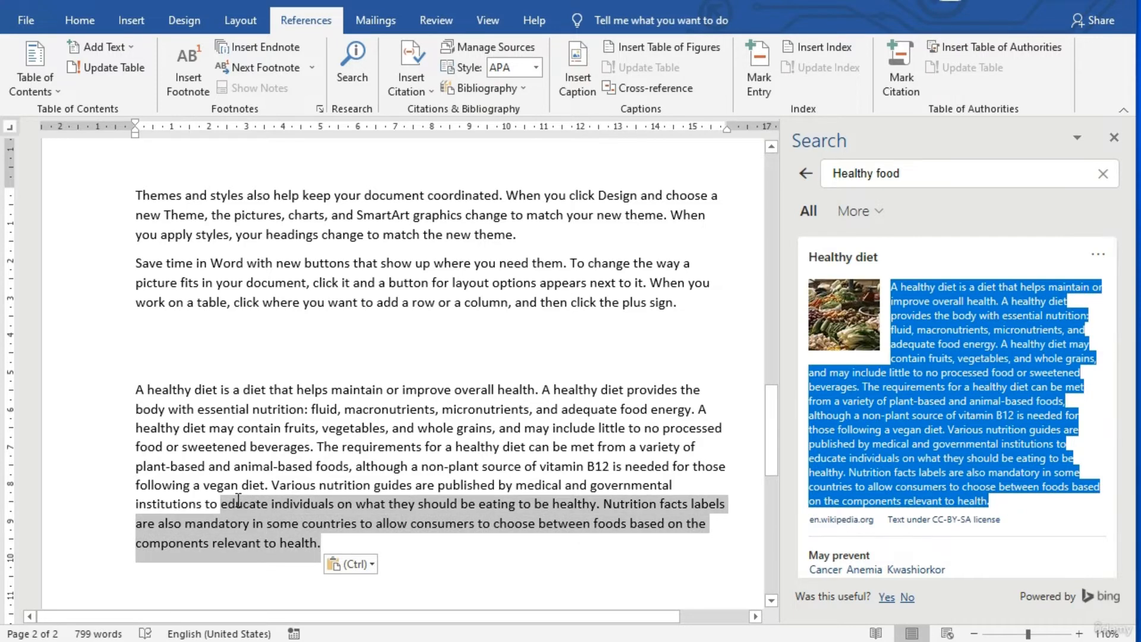
key("Delete")
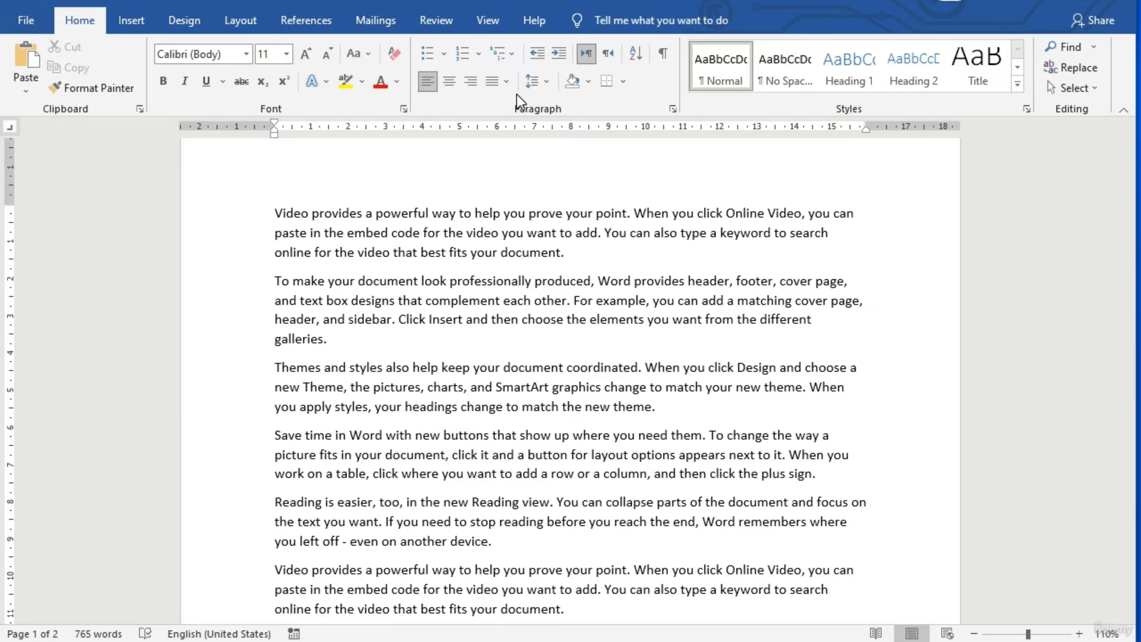
Move the text cursor forward word by word along the first line of the first paragraph.
key("ctrl+Right")
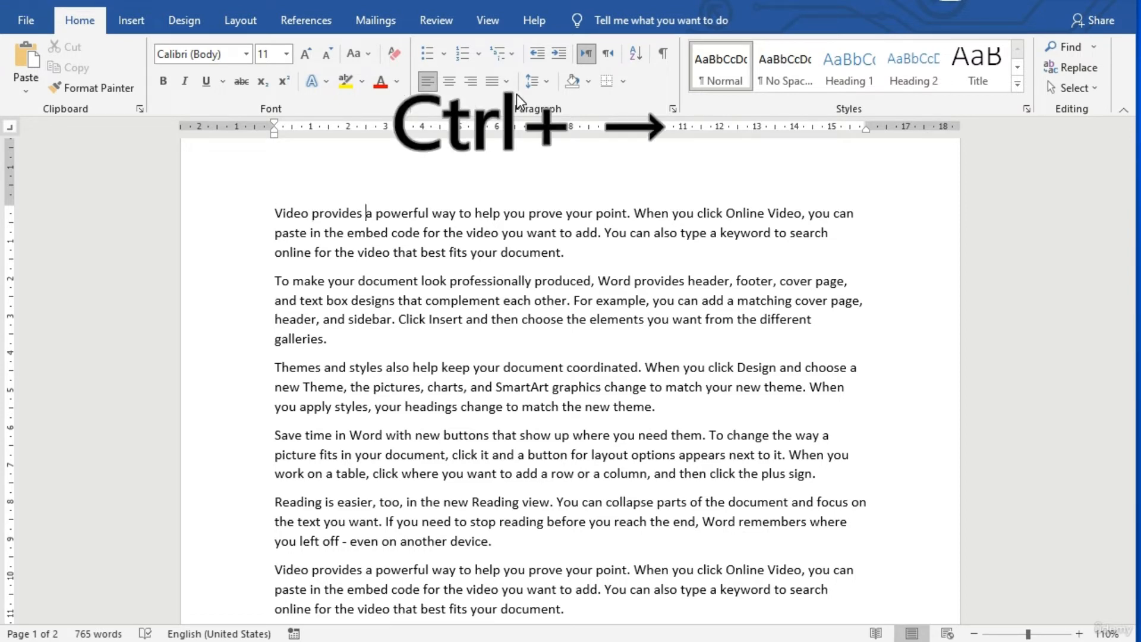
key("ctrl+Right")
key("ctrl+Right")
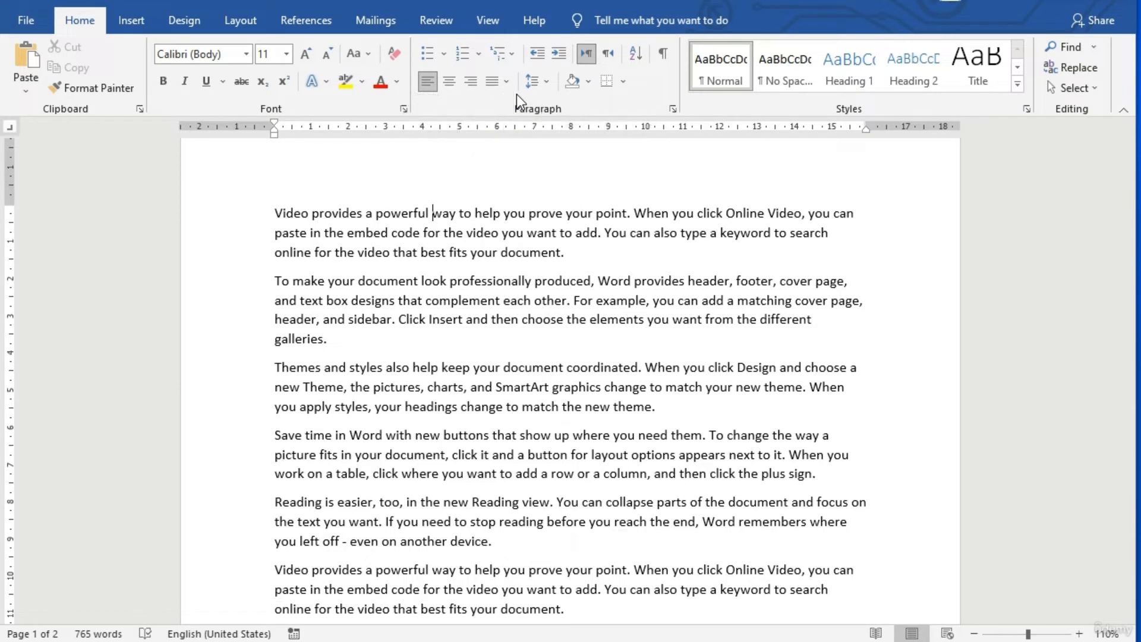
key("ctrl+Right")
key("ctrl+Right")
key("ctrl+Right")
key("ctrl+Right")
key("ctrl+Right")
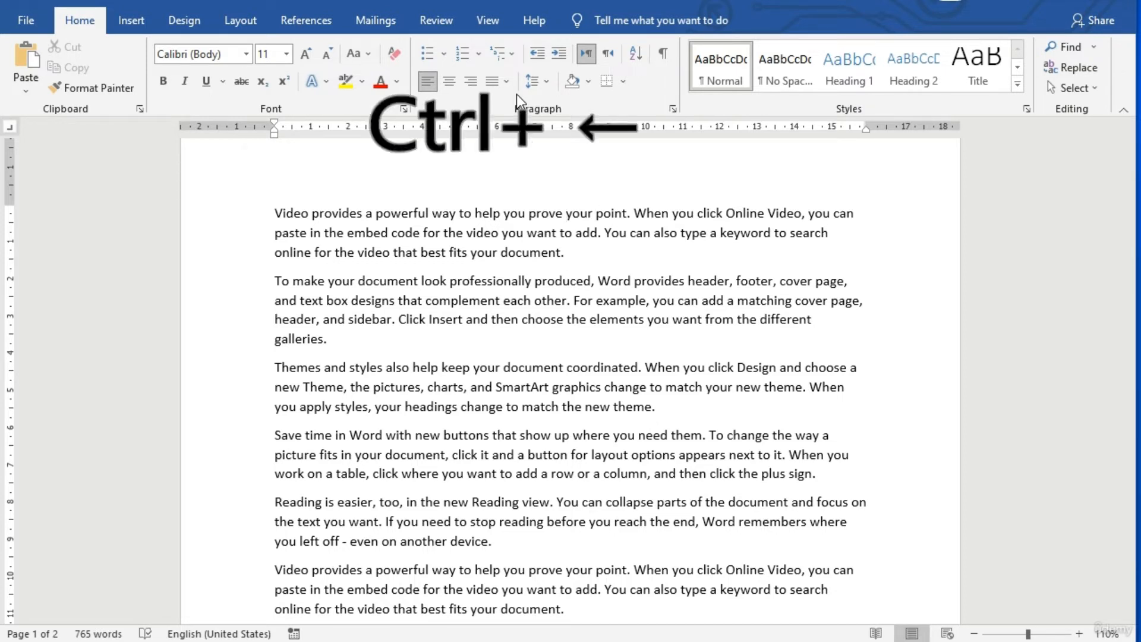
Move the text cursor backward word by word to the beginning of the first paragraph.
key("ctrl+Left")
key("ctrl+Left")
key("ctrl+Left")
key("ctrl+Left")
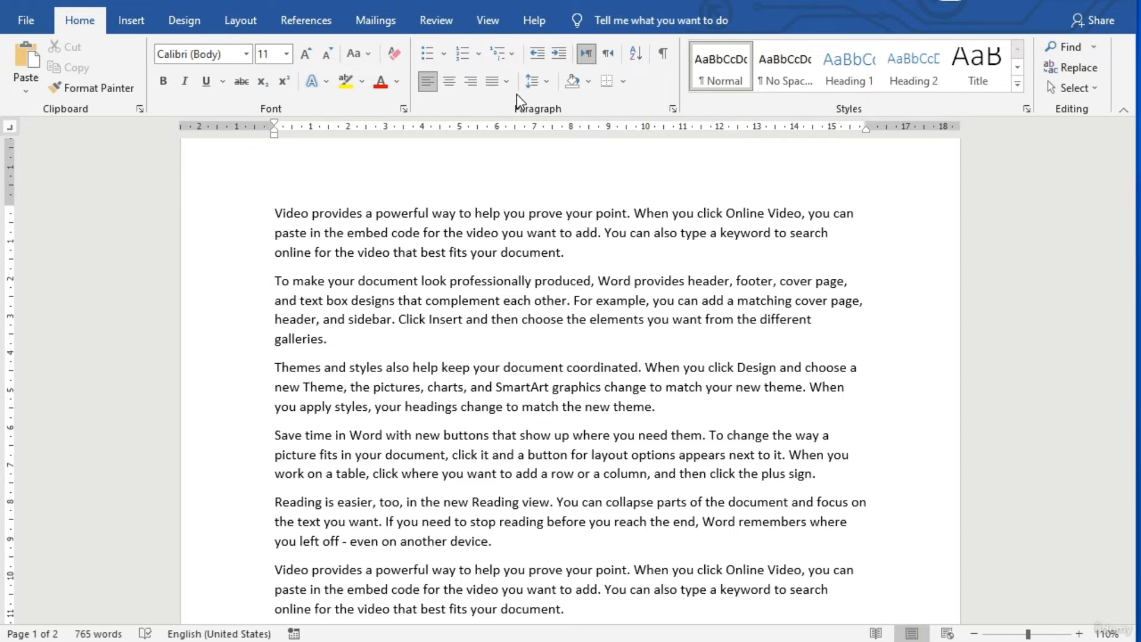
key("ctrl+Left")
key("ctrl+Left")
key("ctrl+Left")
key("ctrl+Left")
Move the text cursor forward one paragraph at a time to the start of the eighth paragraph.
key("ctrl+Down")
key("ctrl+Down")
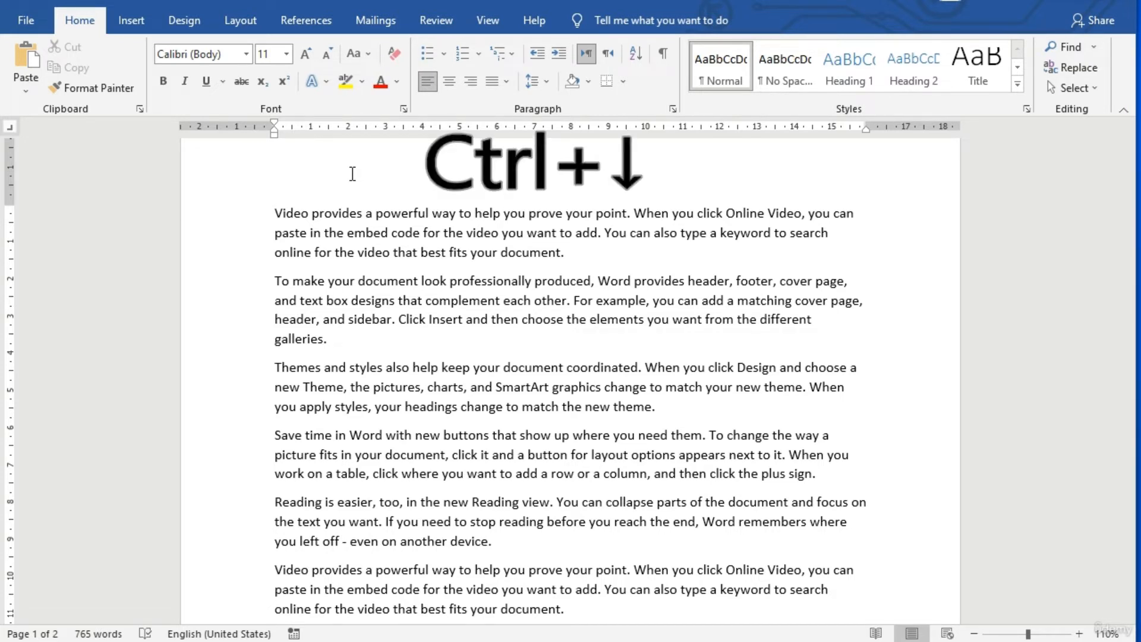
key("ctrl+Down")
key("ctrl+Down")
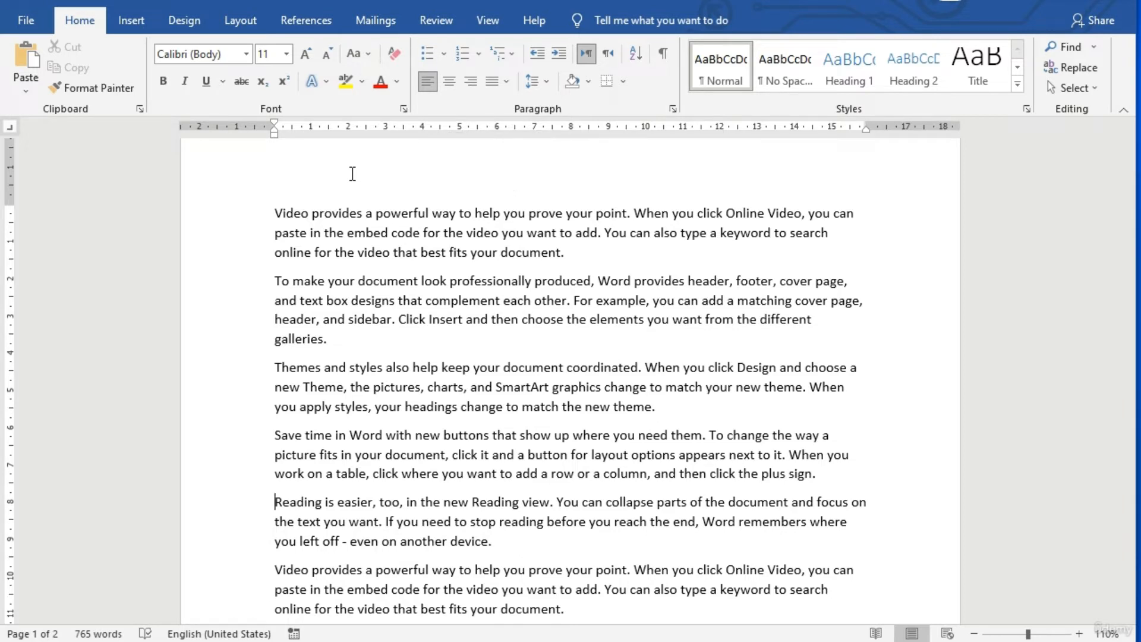
key("ctrl+Down")
key("ctrl+Down")
key("ctrl+Down")
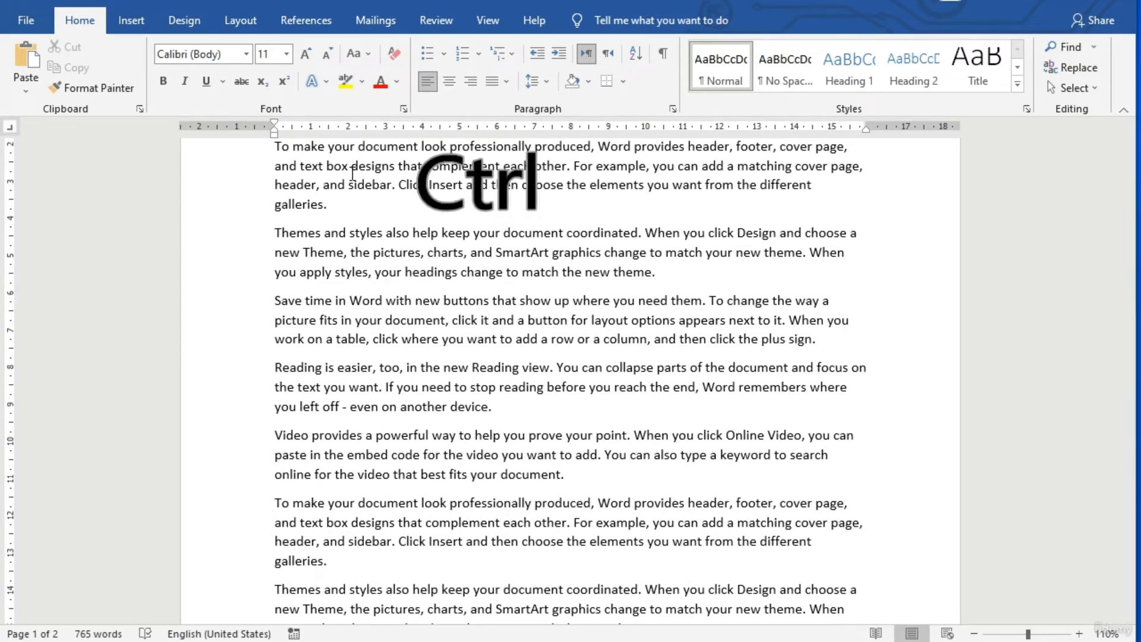
Move the text cursor back one paragraph at a time to the start of the first paragraph.
key("ctrl+Up")
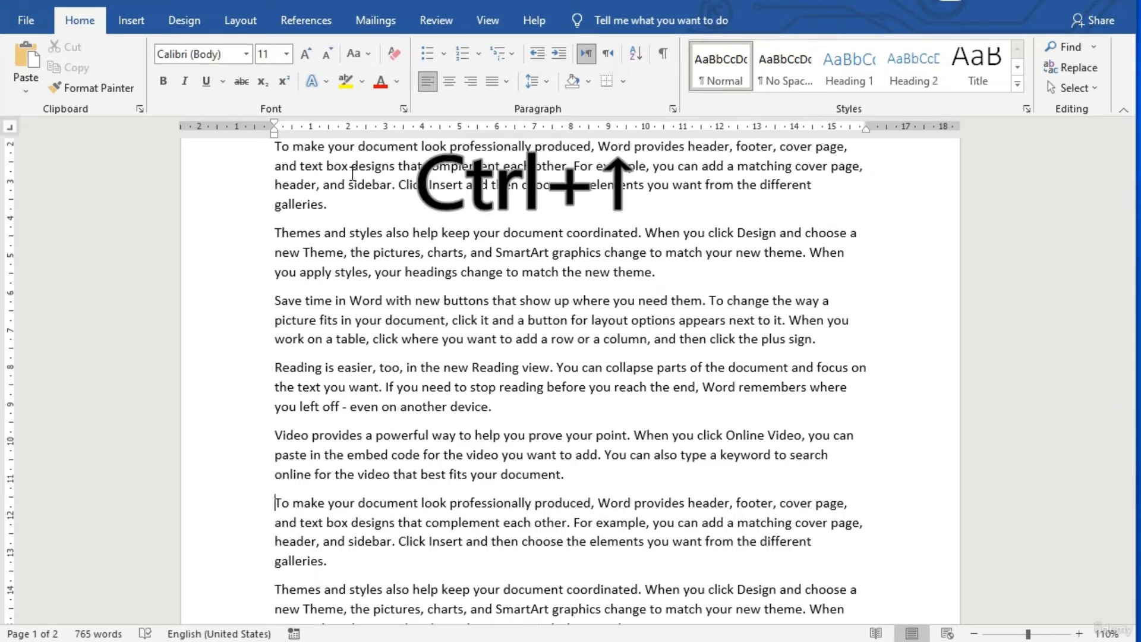
key("ctrl+Up")
key("ctrl+Up")
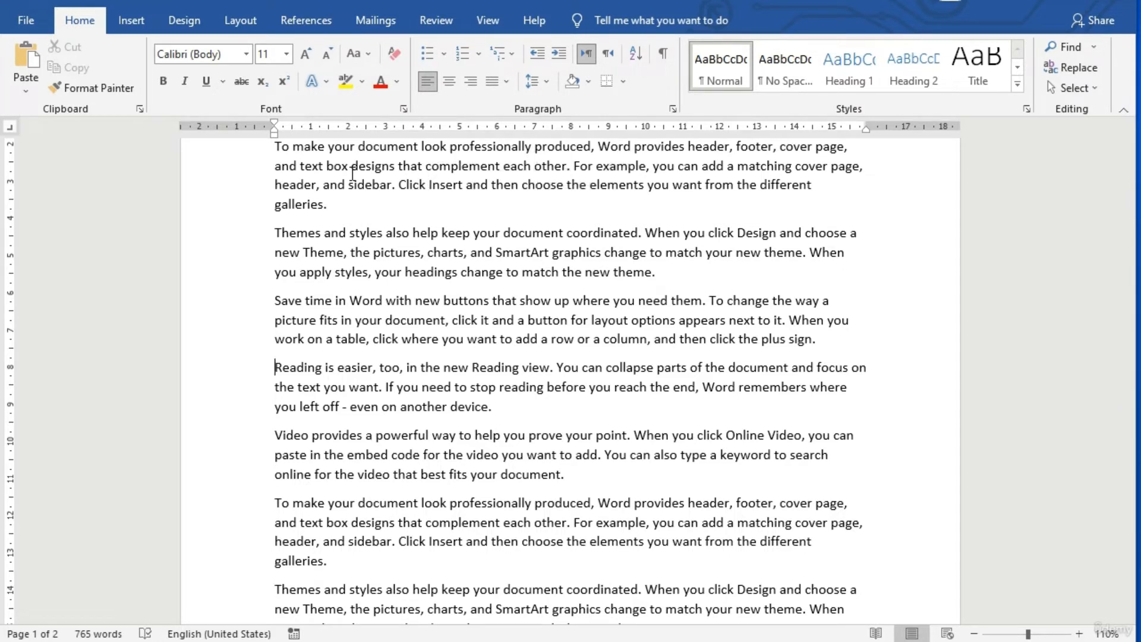
key("ctrl+Up")
key("ctrl+Up")
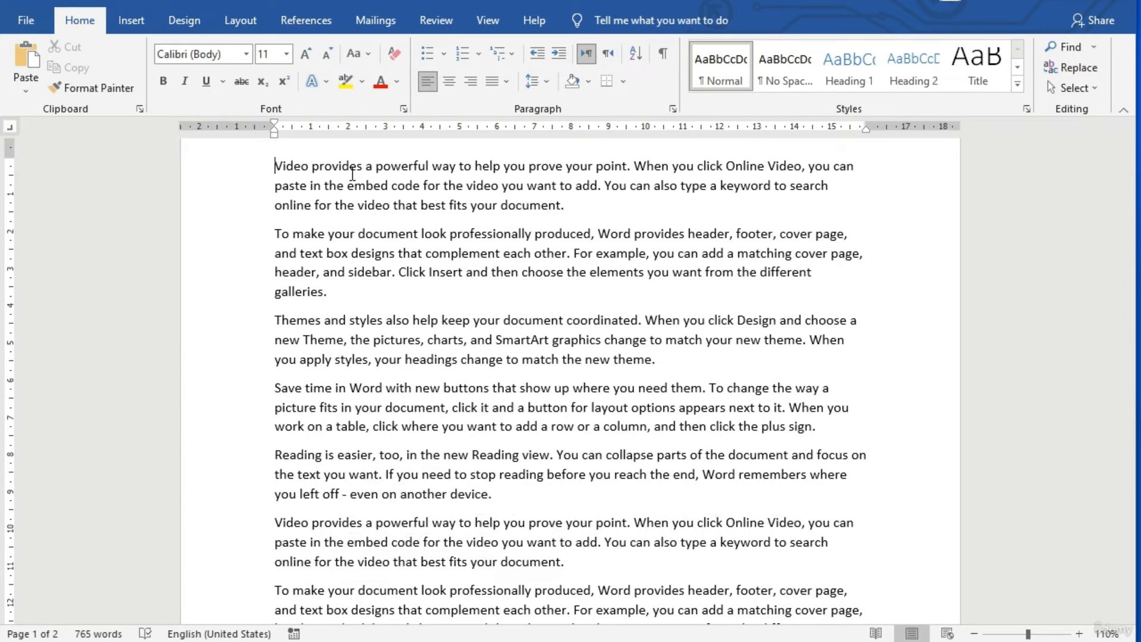
Extend the selection paragraph by paragraph over the first four paragraphs, and shrink it back to the first three.
key("ctrl+shift+Down")
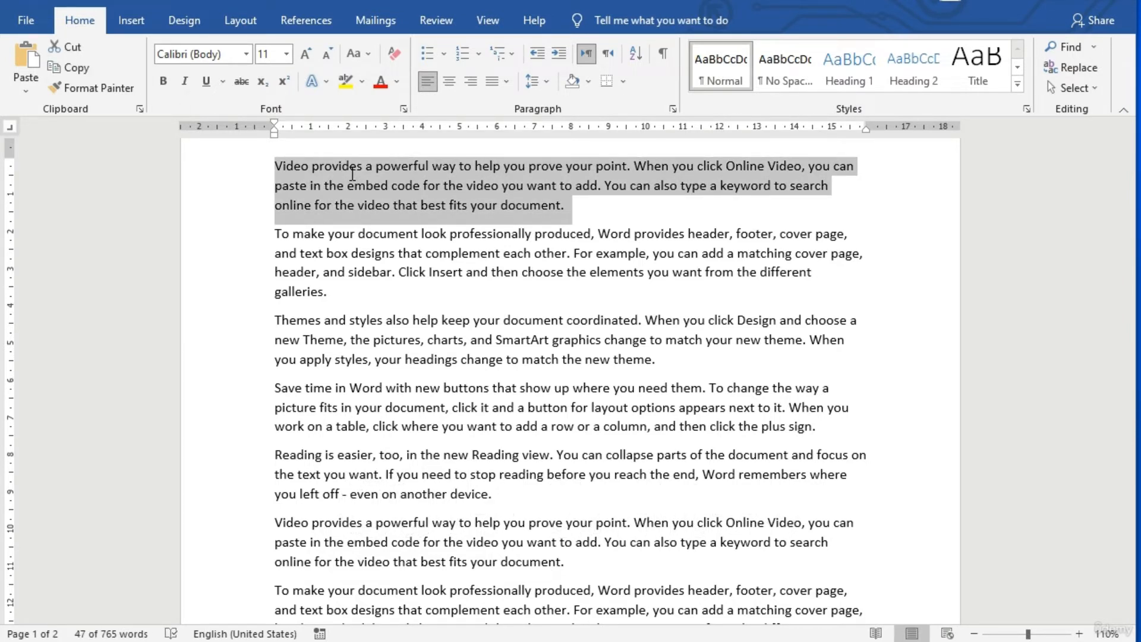
key("ctrl+shift+Down")
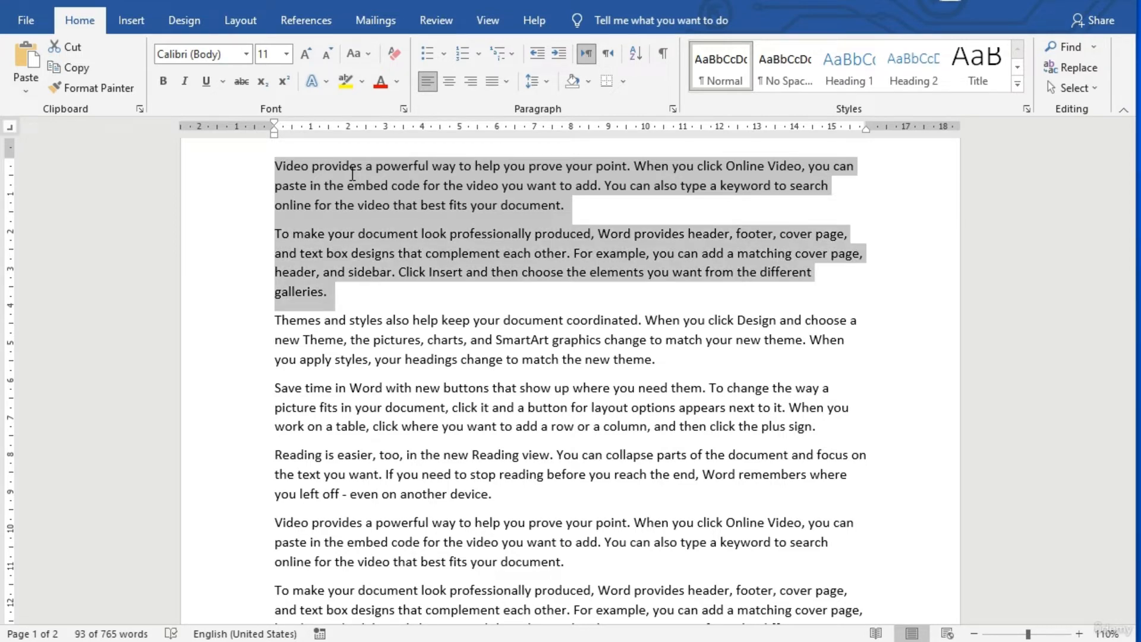
key("ctrl+shift+Down")
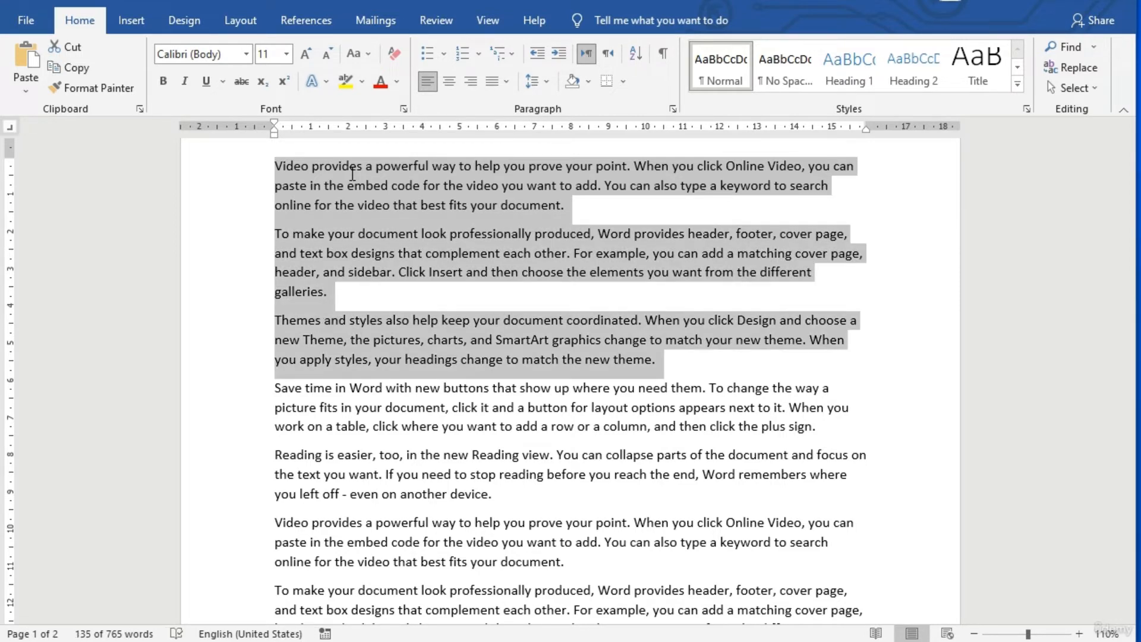
key("ctrl+shift+Down")
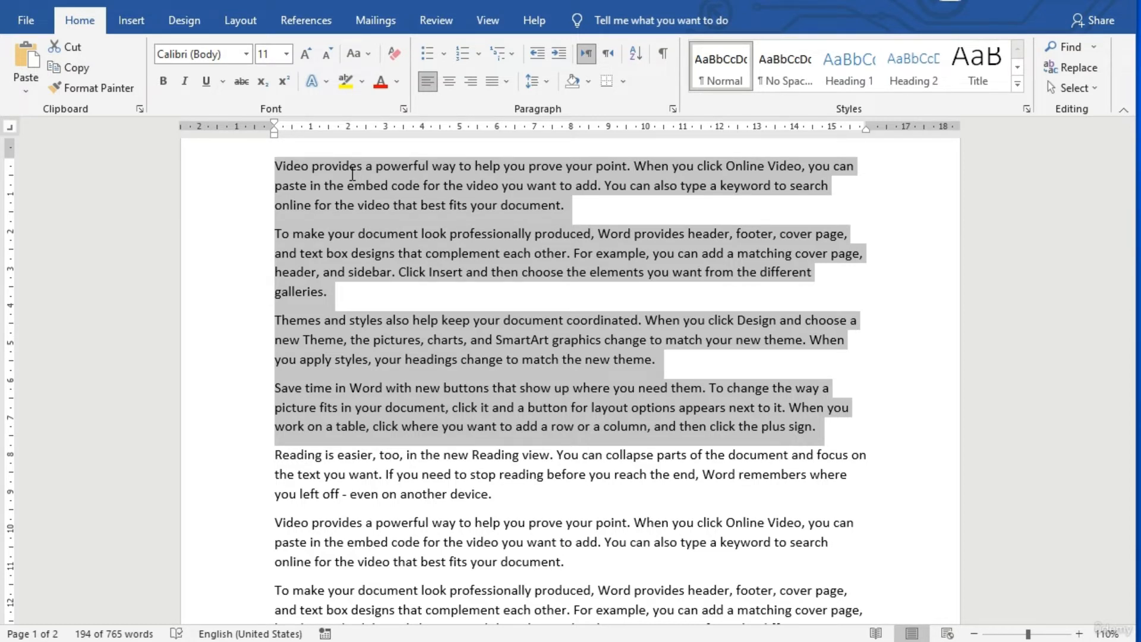
key("ctrl+shift+Up")
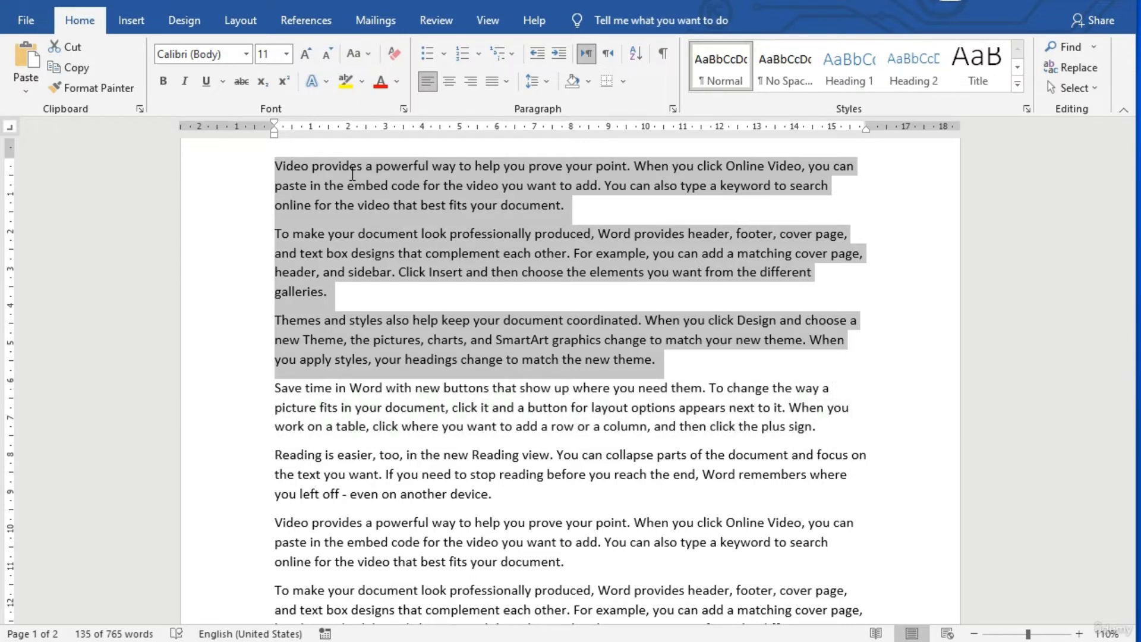
Shrink the selection back one paragraph at a time from the first three paragraphs until nothing is selected.
key("ctrl+shift+Up")
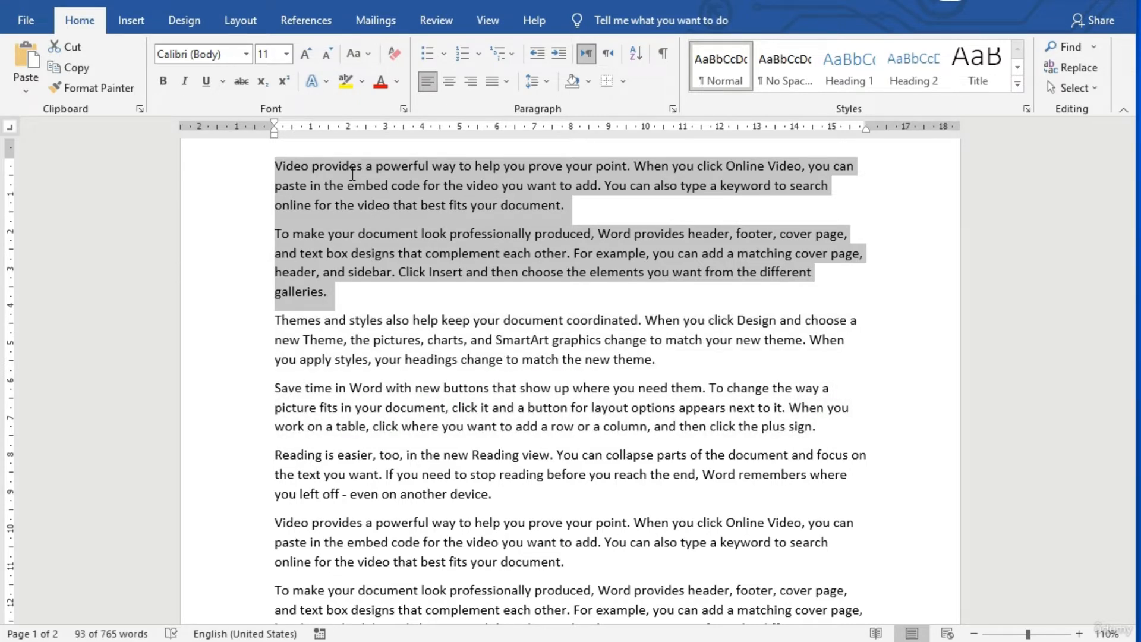
key("ctrl+shift+Up")
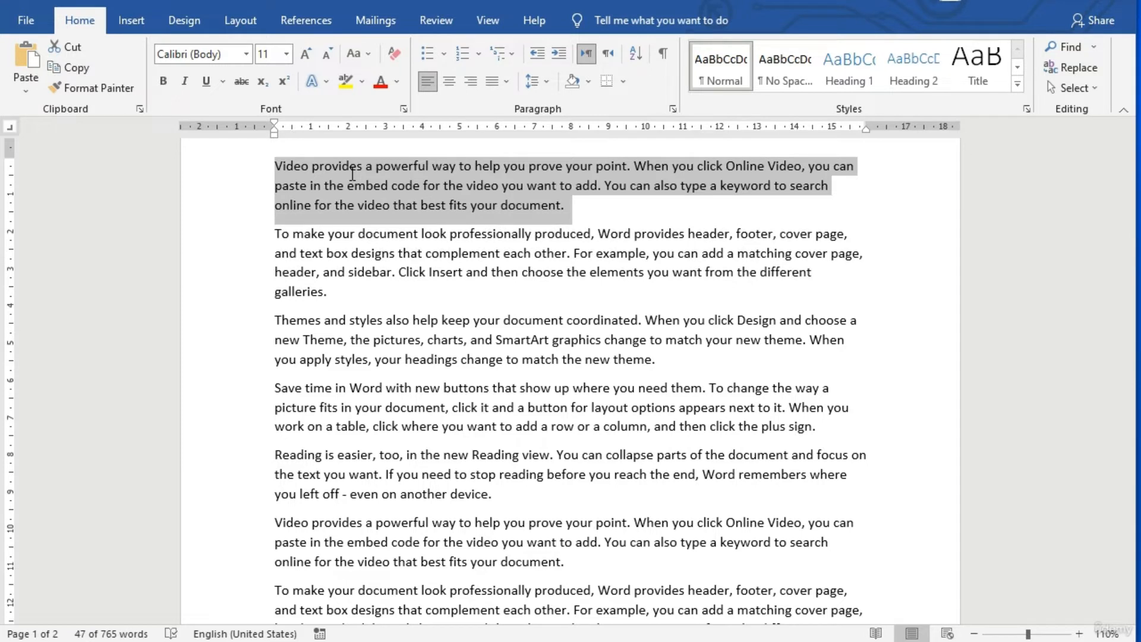
key("ctrl+shift+Up")
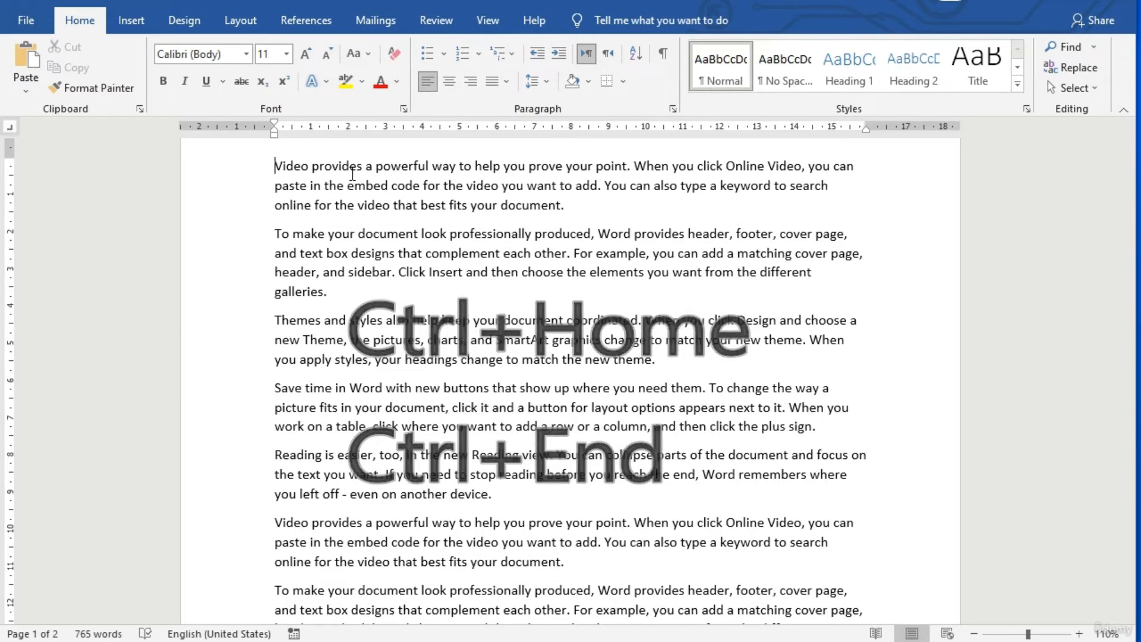
Jump the text cursor to the end of the document and back to its beginning, twice.
key("ctrl+End")
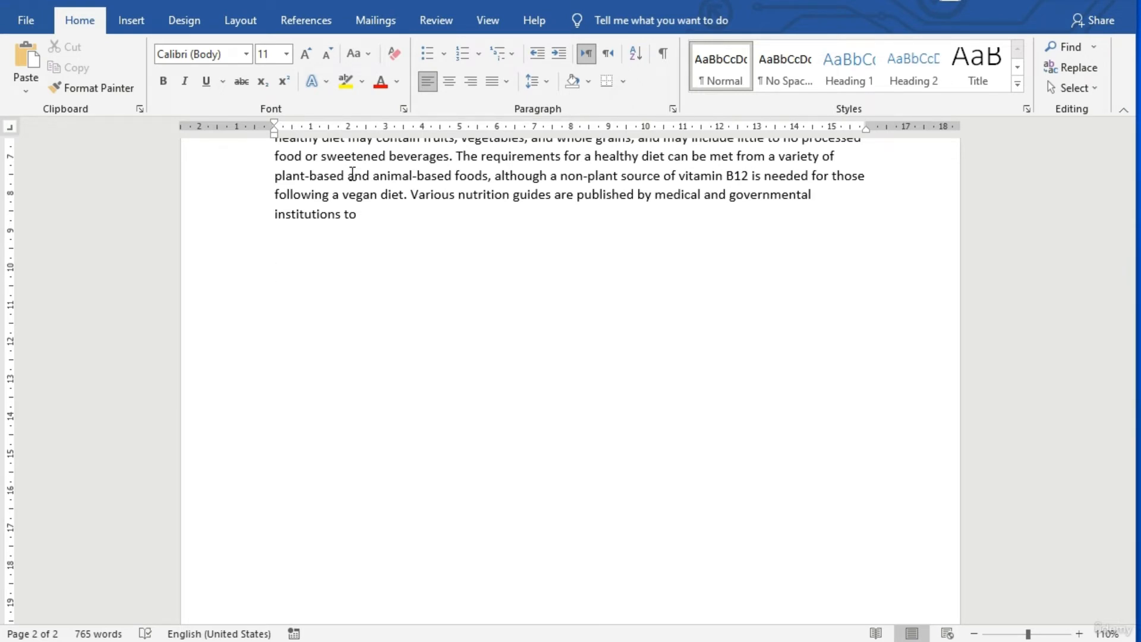
key("ctrl+Home")
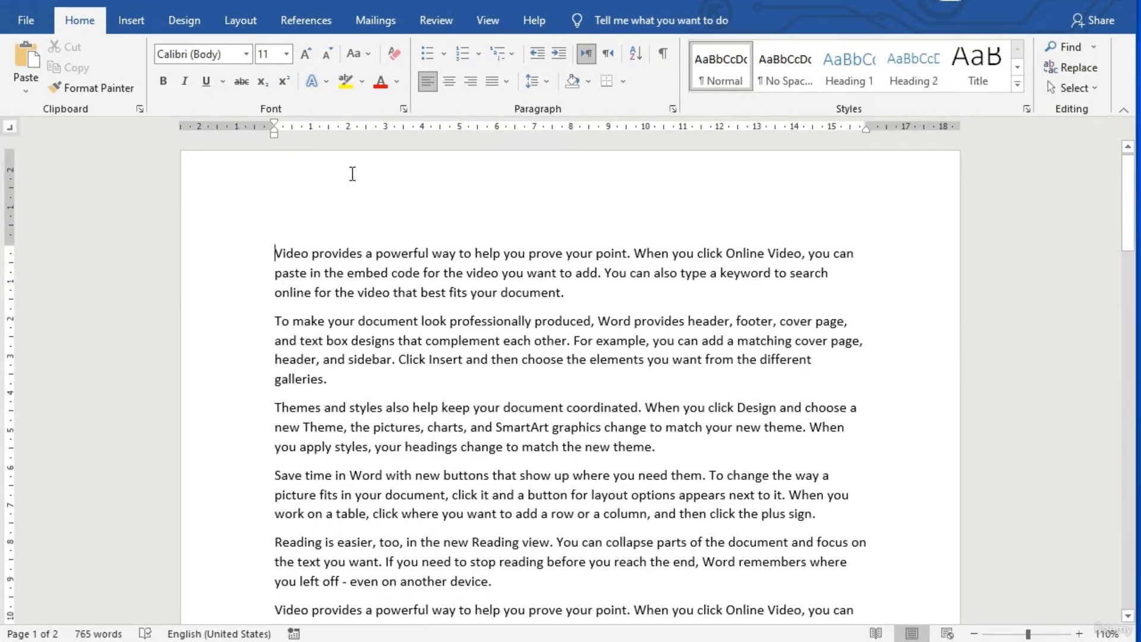
key("ctrl+End")
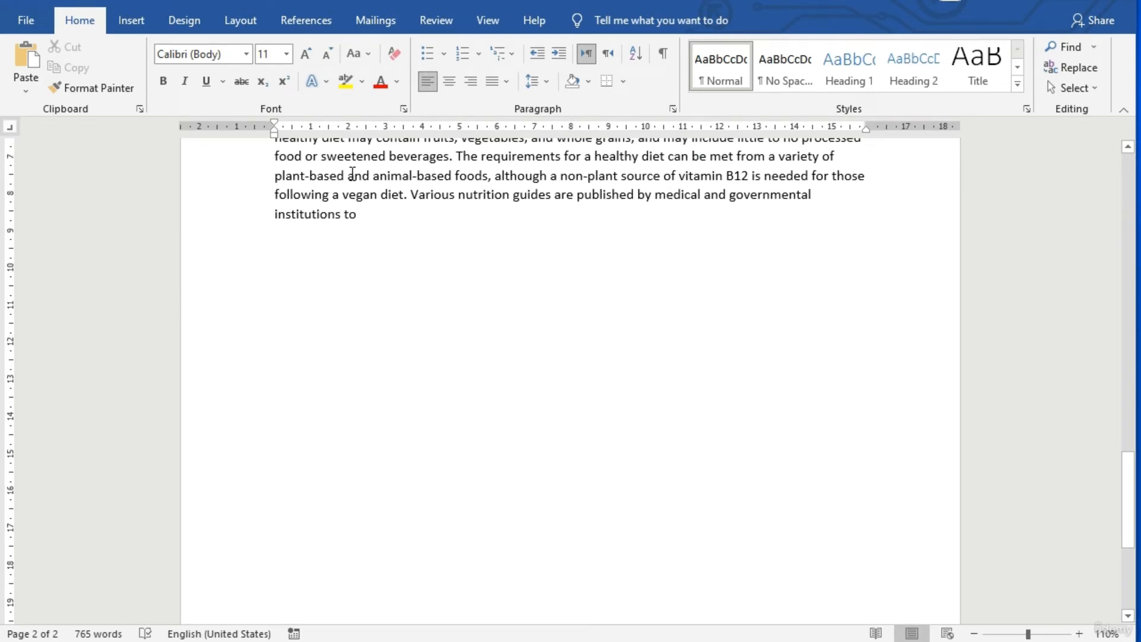
key("ctrl+Home")
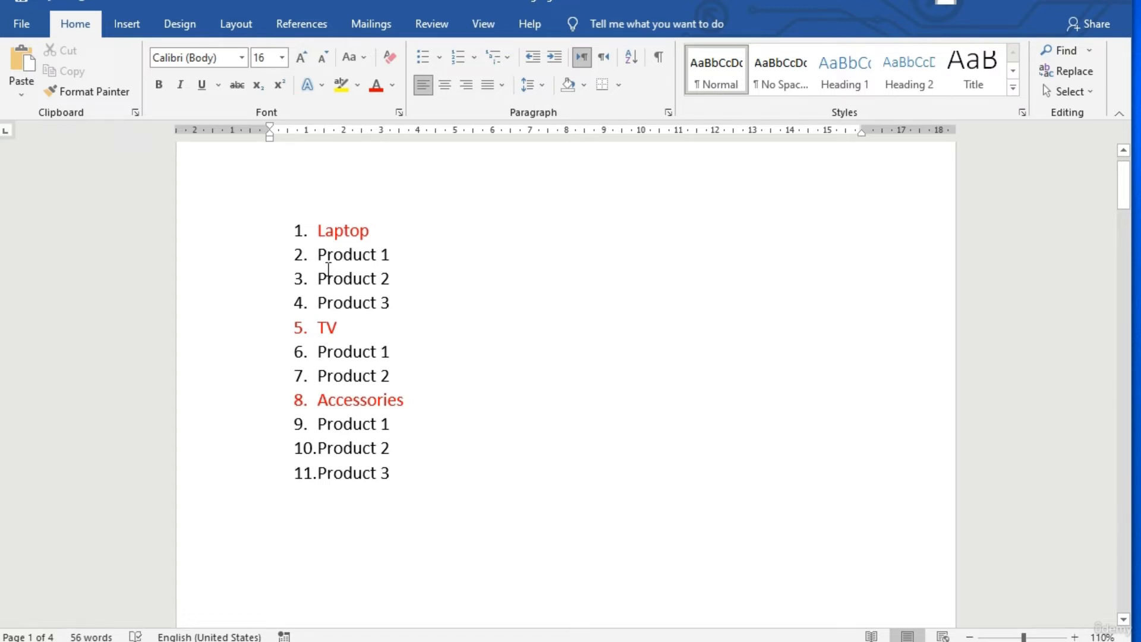
Demote Product 1, Product 2 and Product 3 under Laptop to the second list level, one item at a time.
left_click(318, 254)
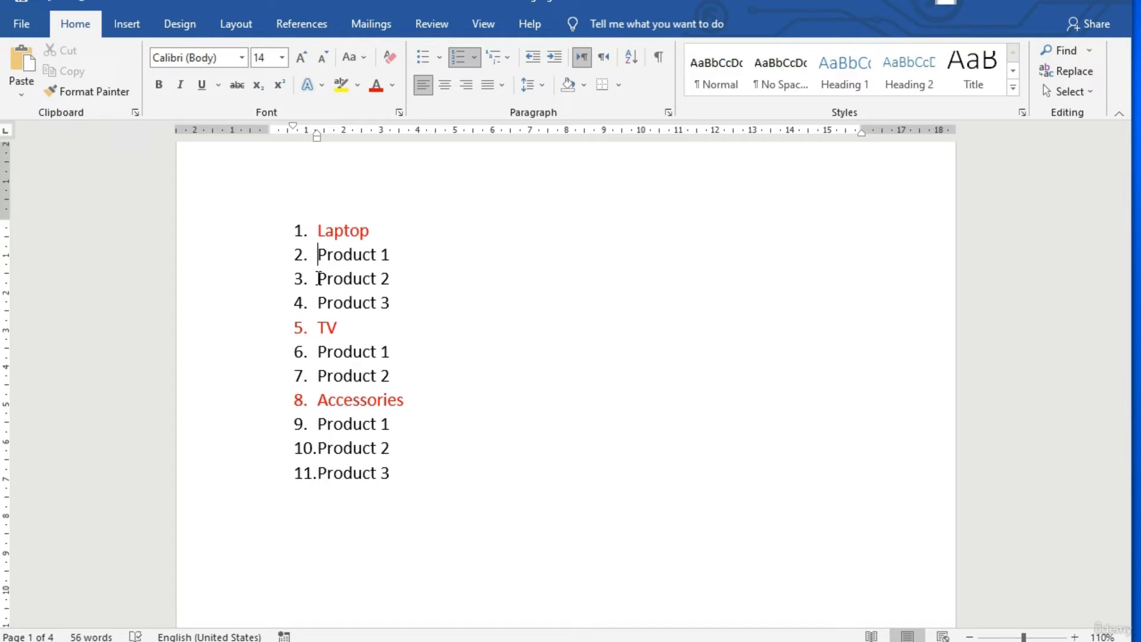
key("Tab")
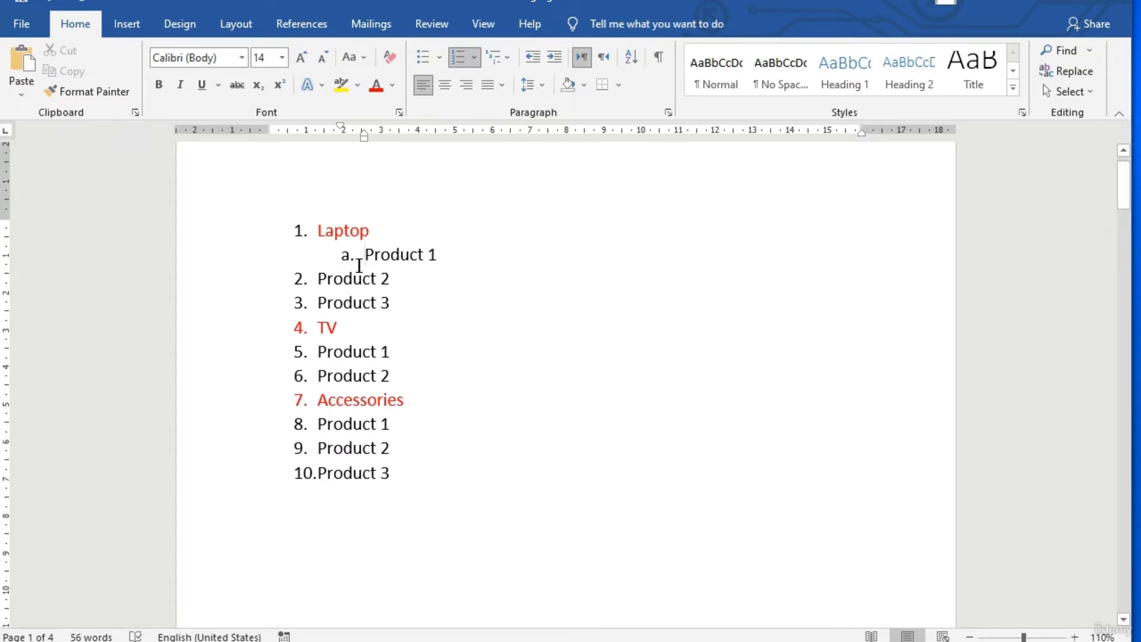
left_click(321, 277)
key("Tab")
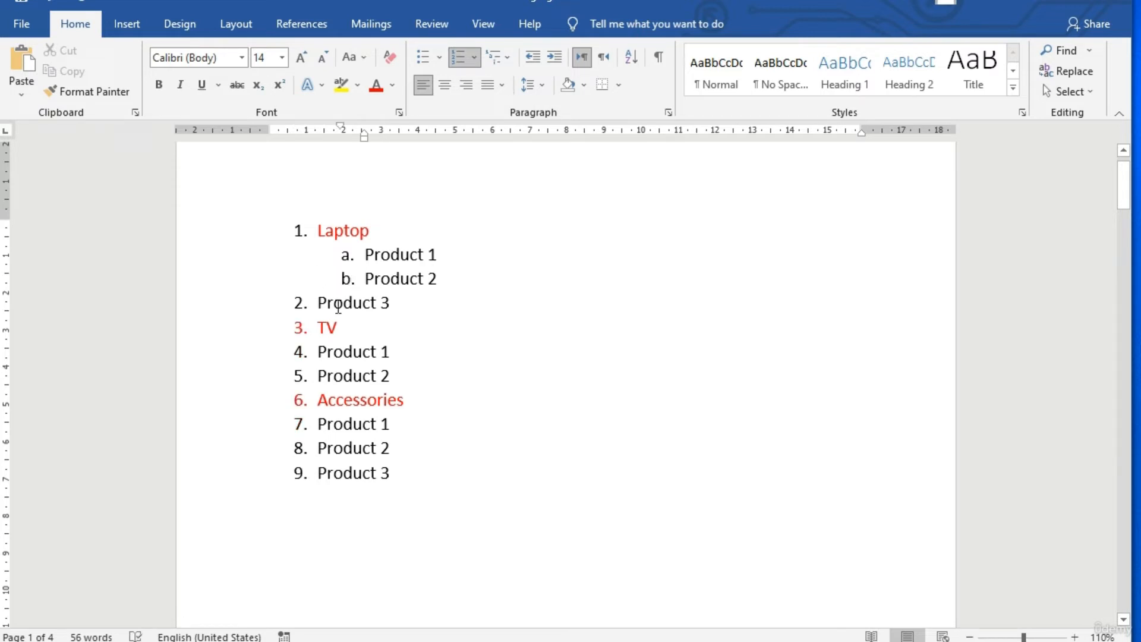
left_click(319, 300)
key("Tab")
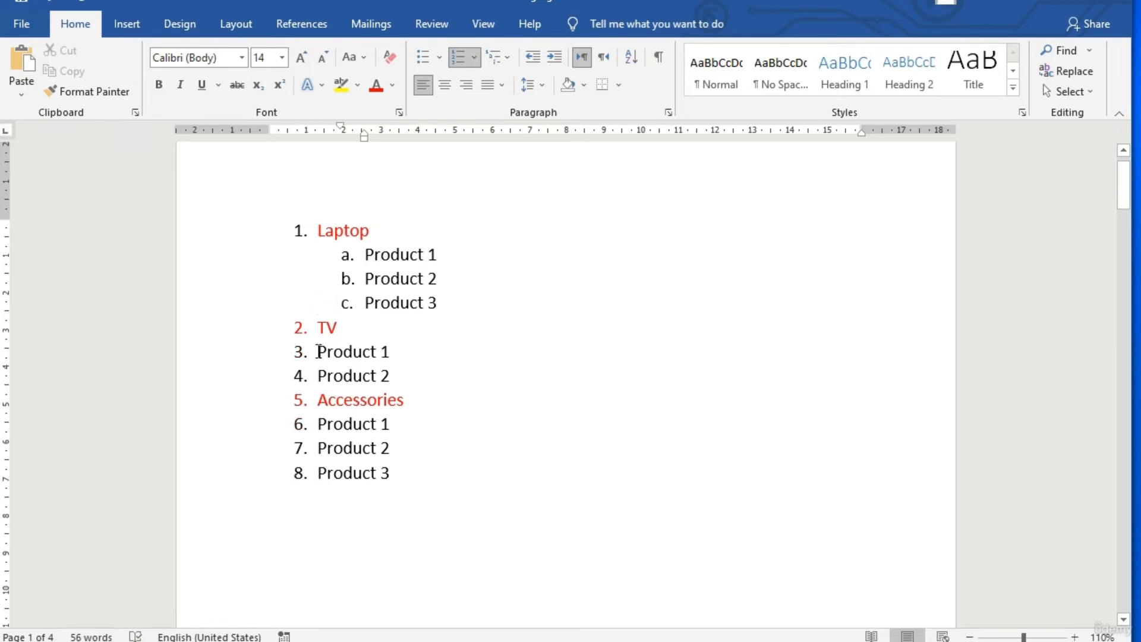
Demote the two products under TV and the three under Accessories to the second list level, each group at once.
left_click_drag(318, 354, 395, 384)
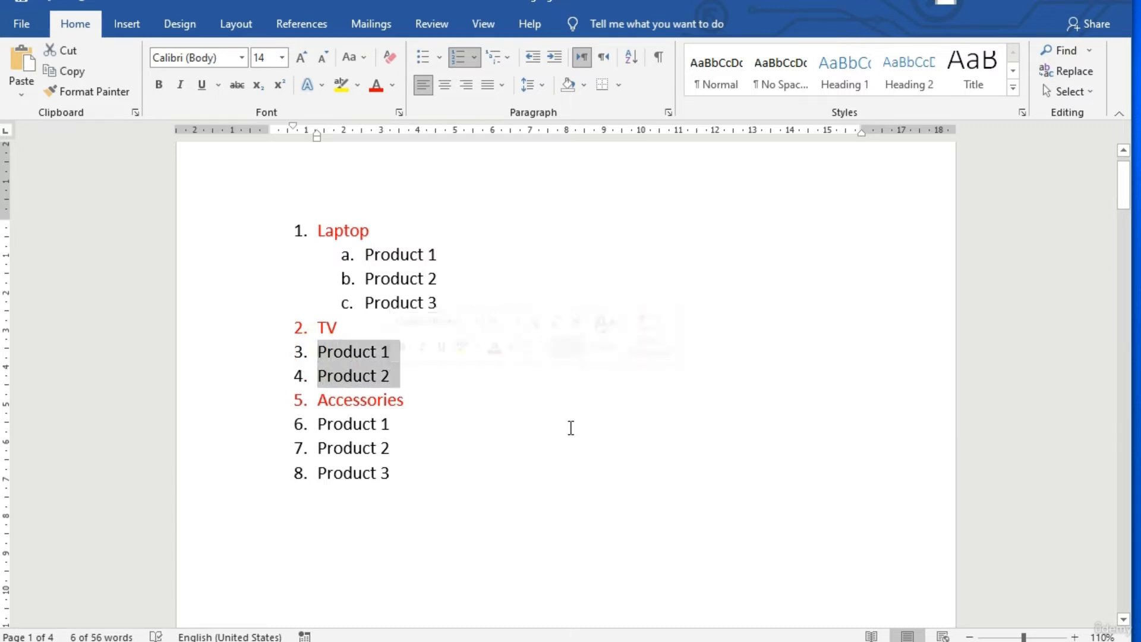
key("Tab")
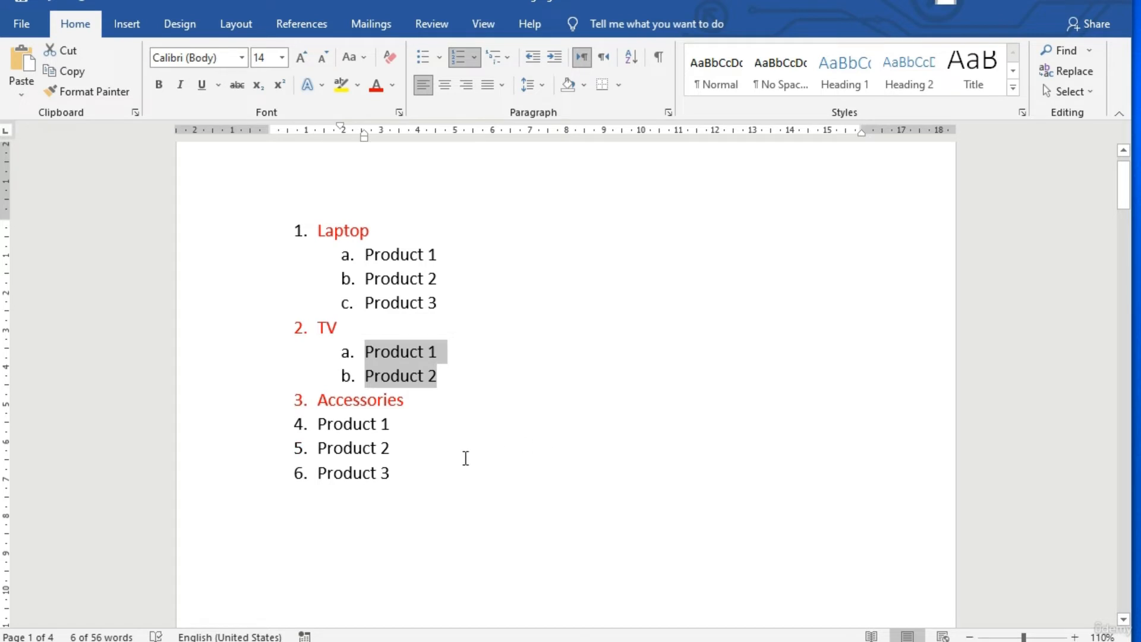
left_click_drag(319, 423, 391, 475)
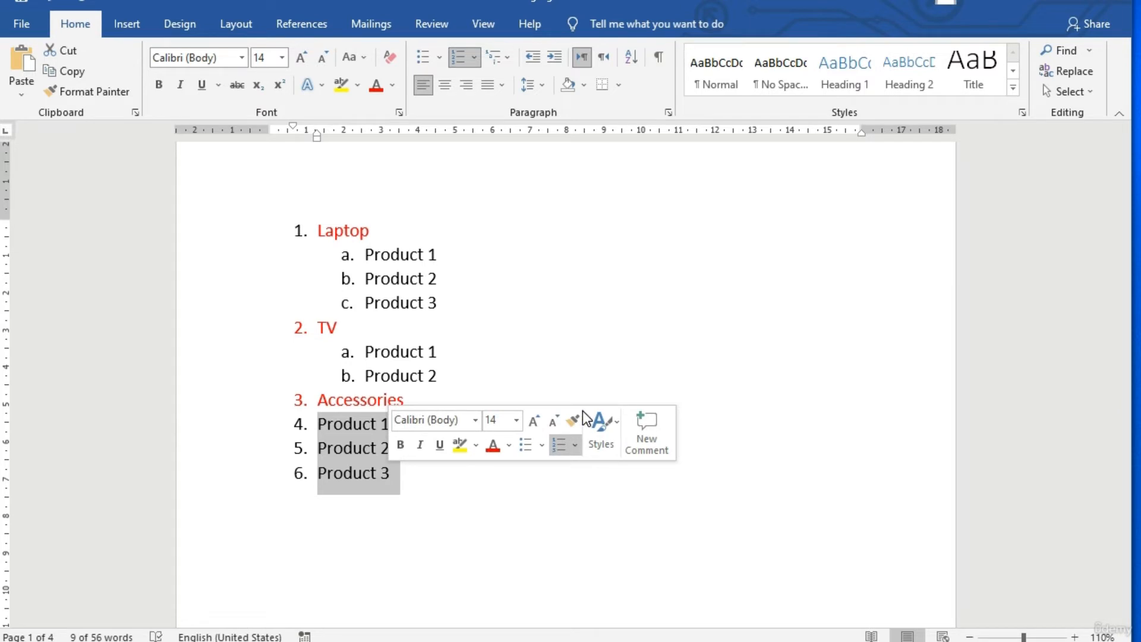
key("Tab")
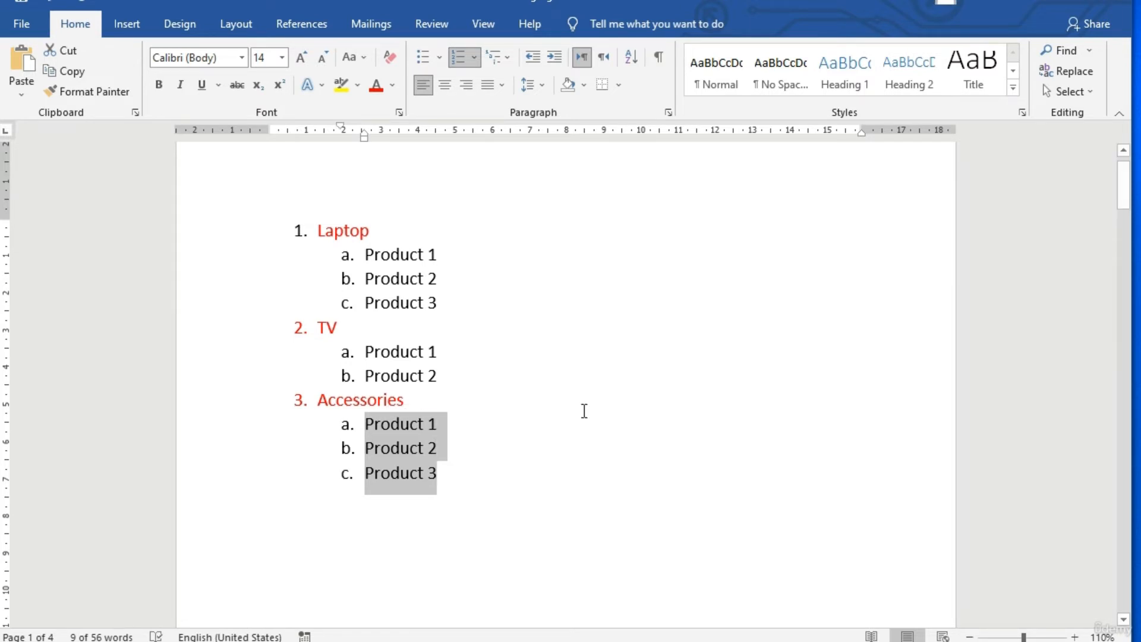
key("Up")
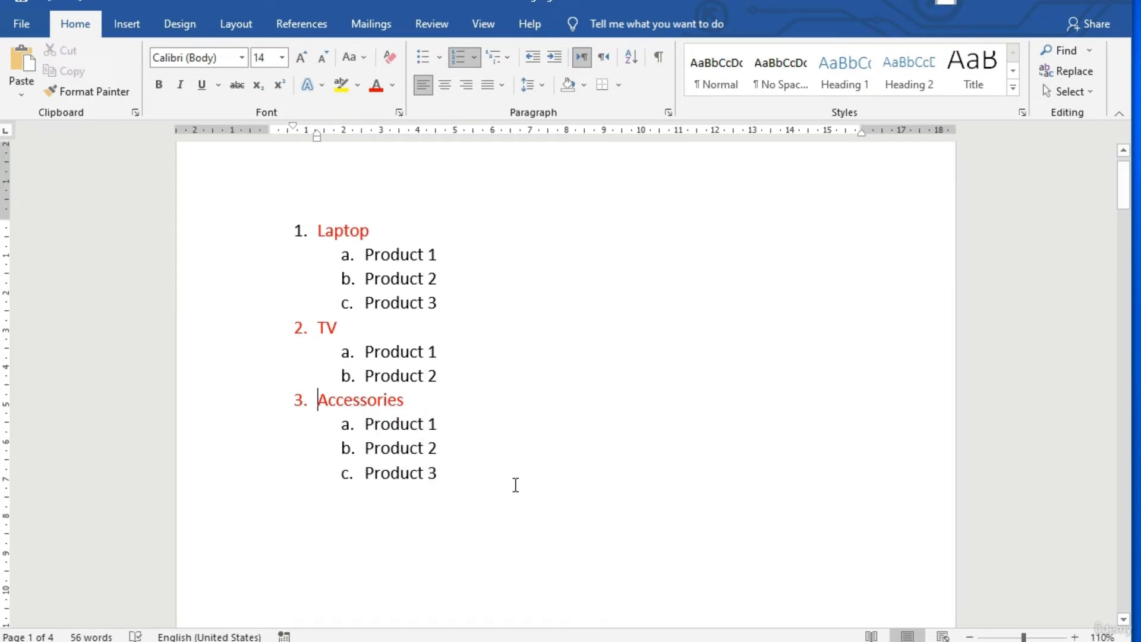
Delete the whole multilevel list, from Laptop through the last product under Accessories.
left_click(449, 482)
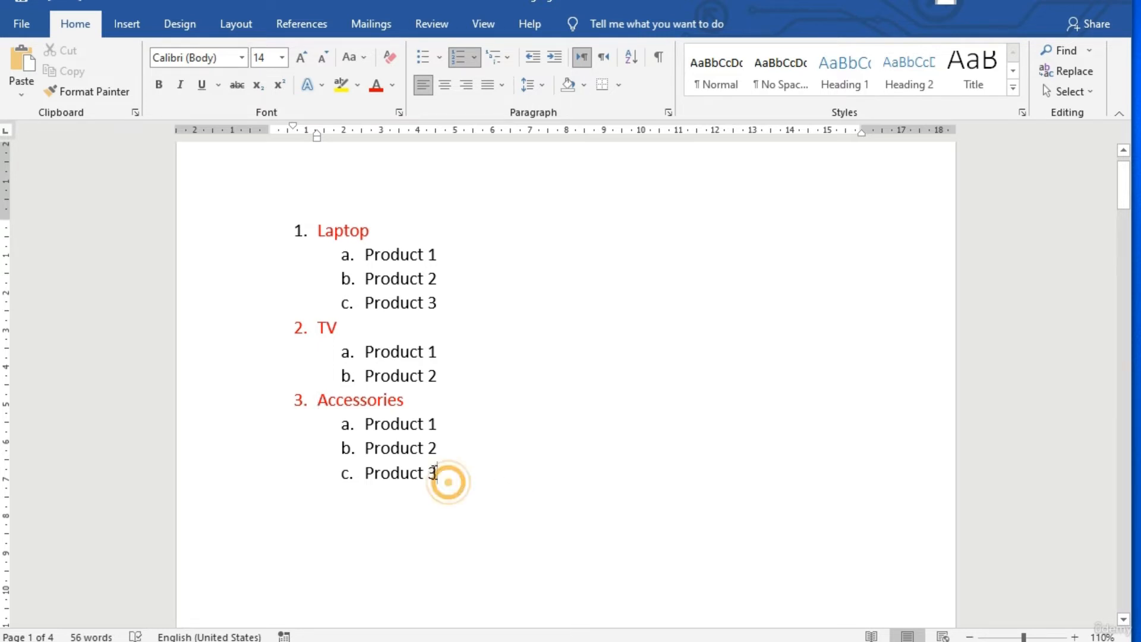
left_click_drag(434, 474, 289, 232)
key("Delete")
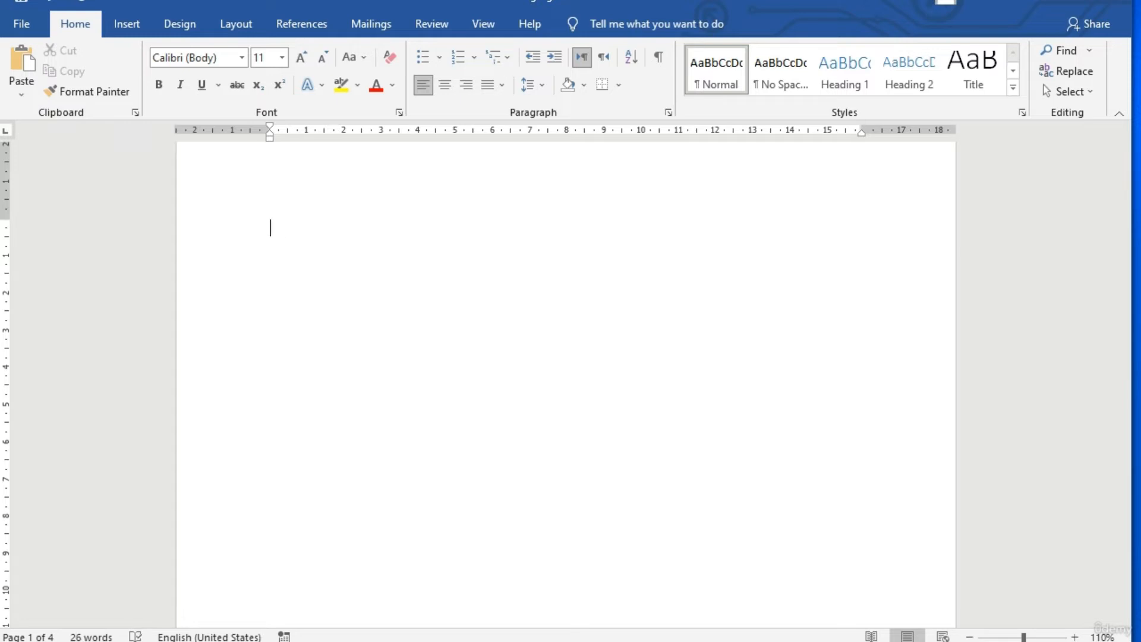
Generate sample paragraphs with the formula =rand(), and delete all the generated text.
type("=rand()")
key("Return")
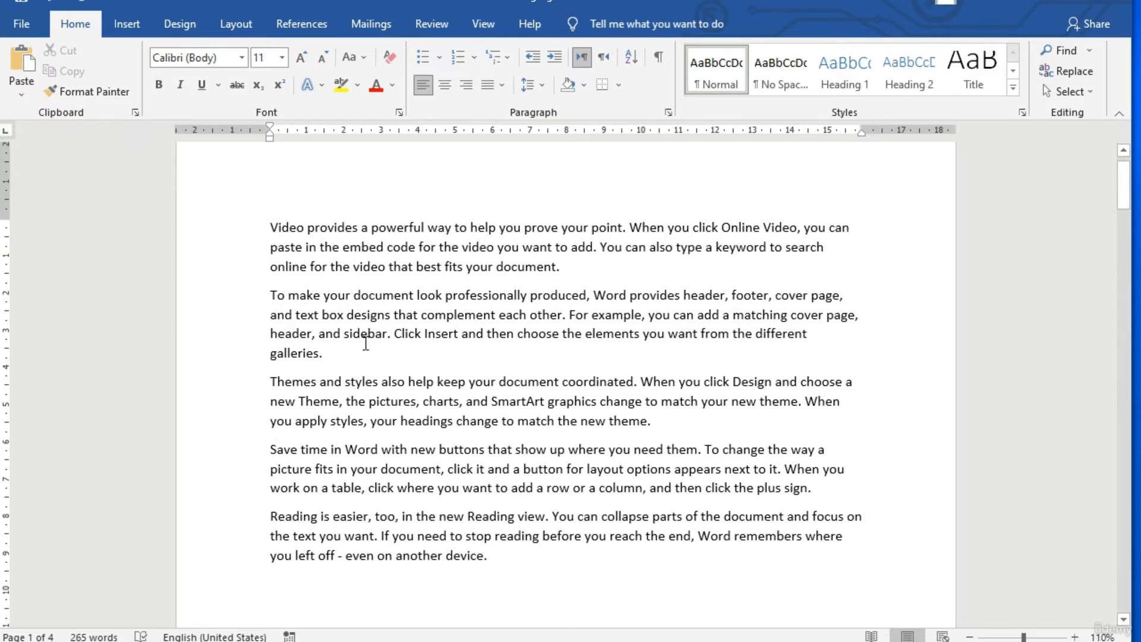
key("ctrl+shift+Home")
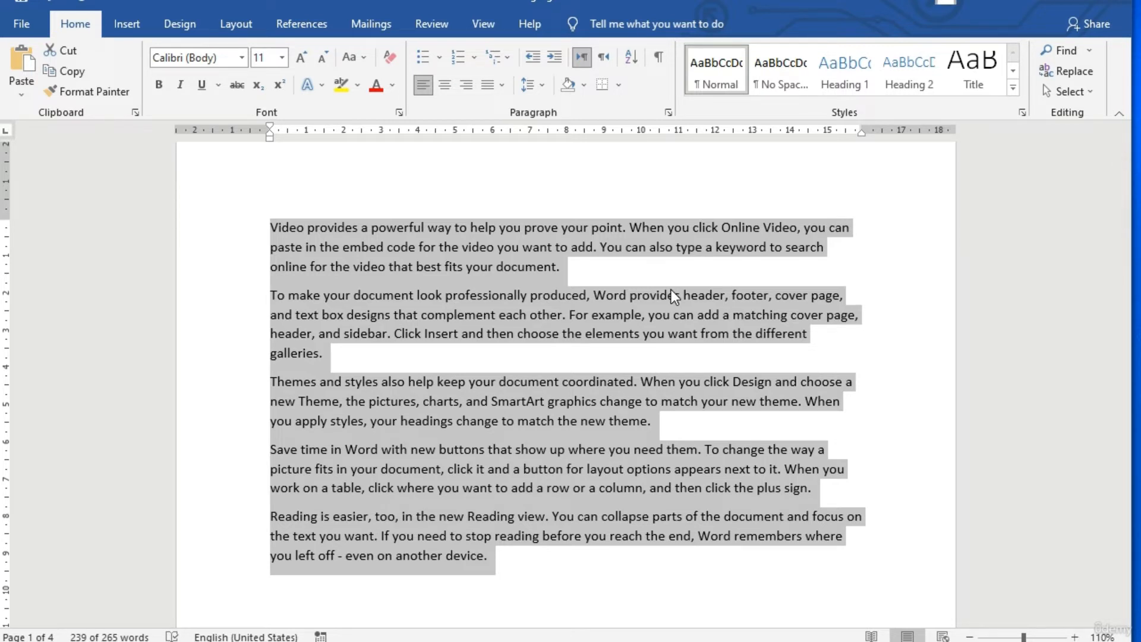
key("Delete")
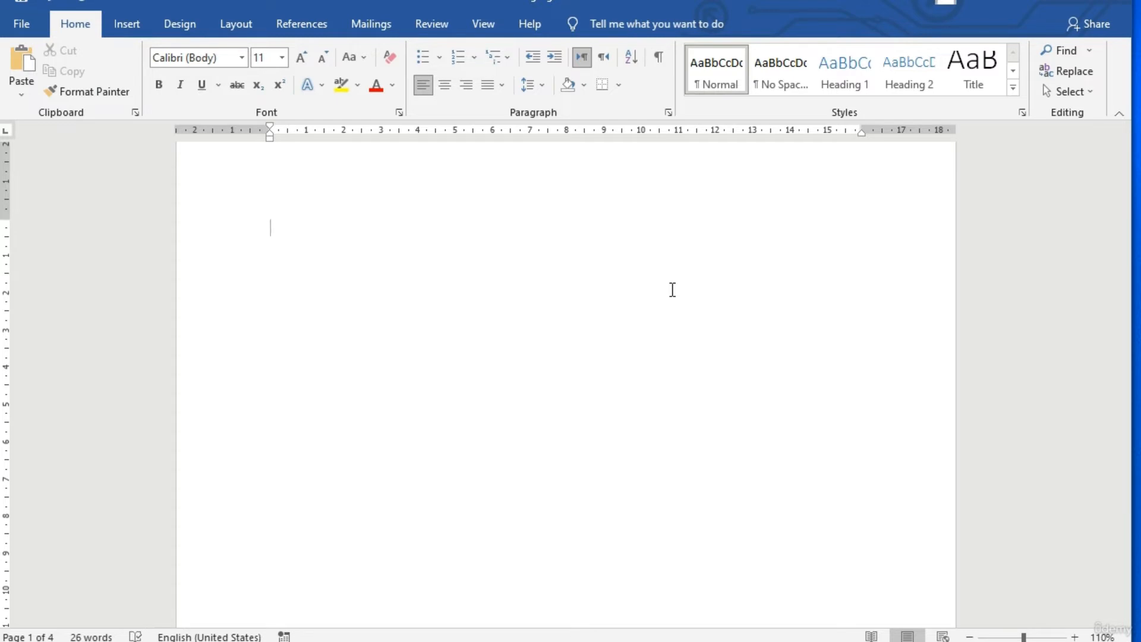
Generate sample text of five paragraphs with three sentences each using the formula =rand(5,3).
type("=rand(")
type("5,")
scroll(338, 299, "up", 1)
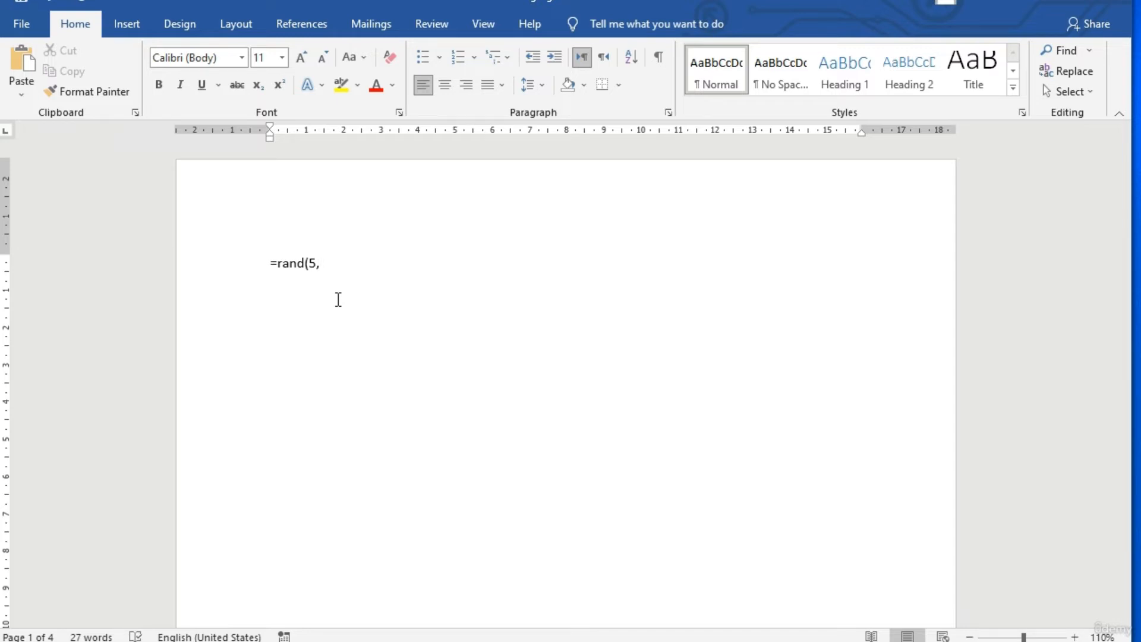
type("3)")
key("Return")
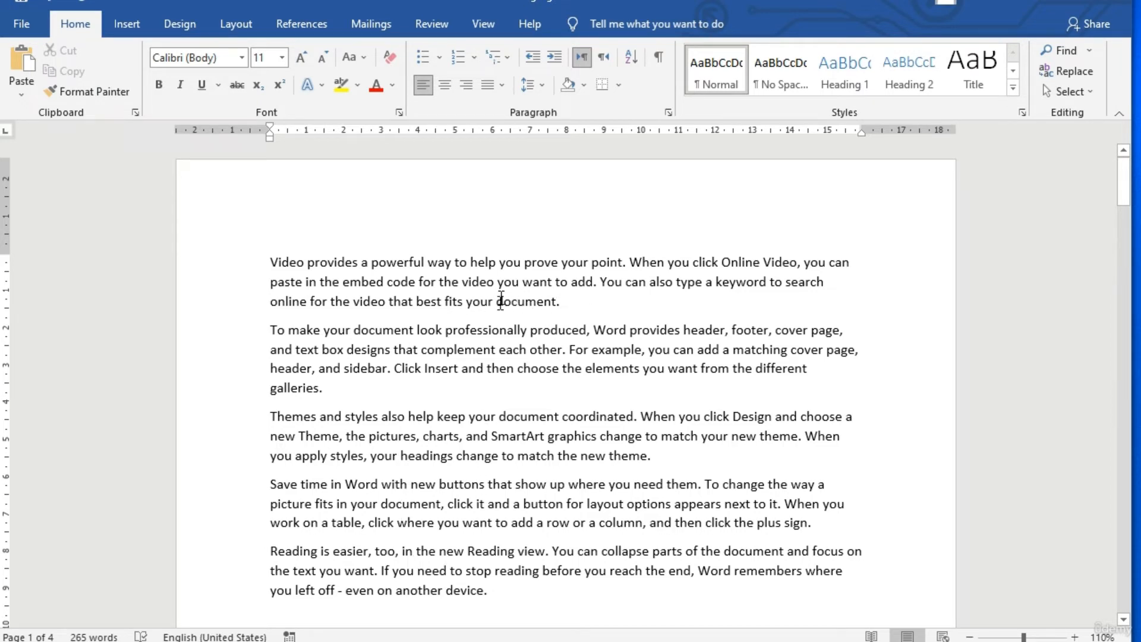
Indent the first line of the second, third and first paragraphs by one tab stop each.
scroll(378, 398, "down", 1)
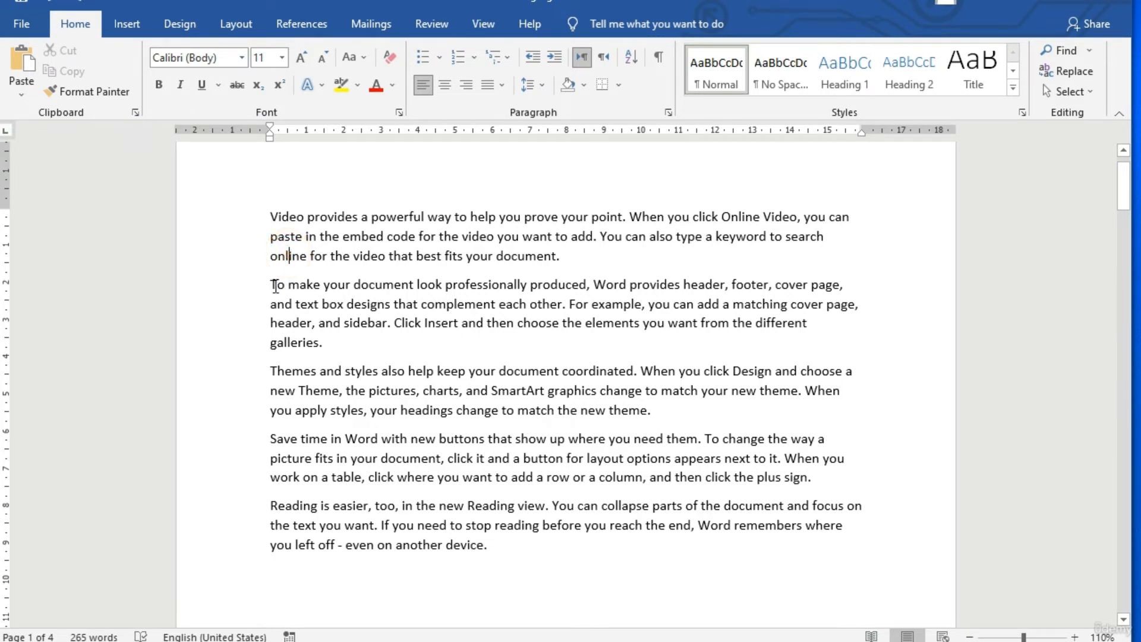
left_click(273, 283)
key("Tab")
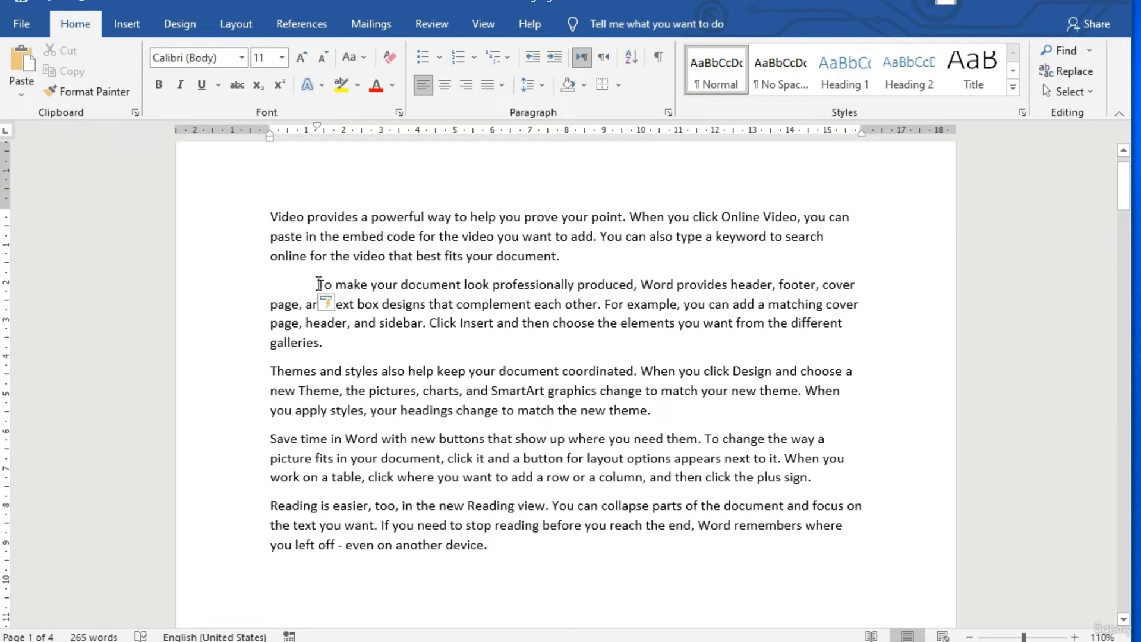
left_click(273, 371)
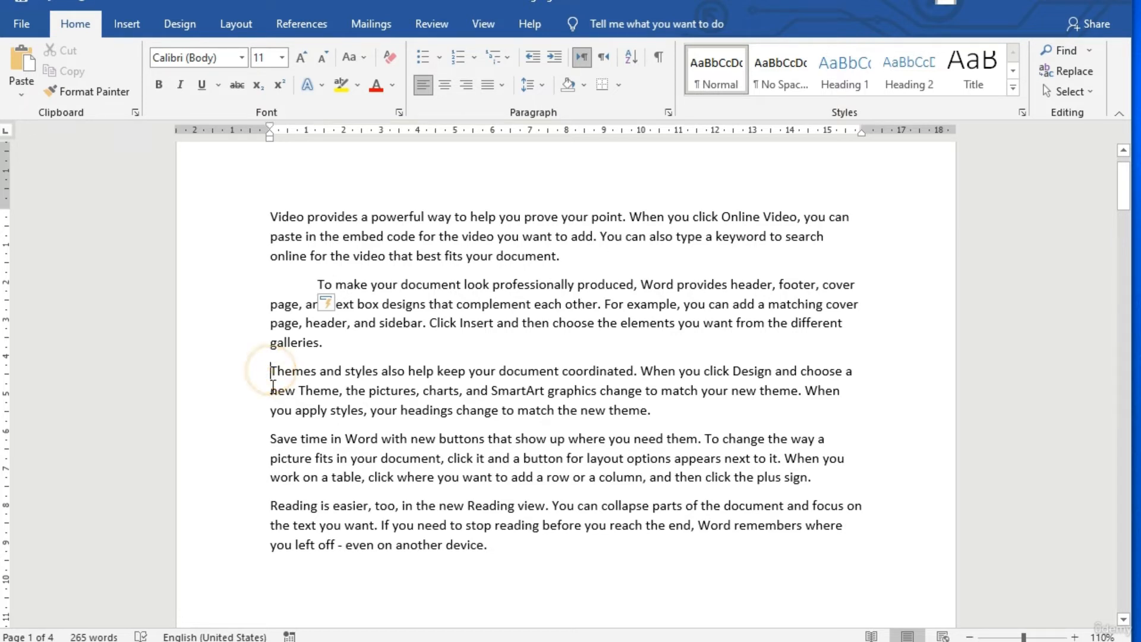
key("Tab")
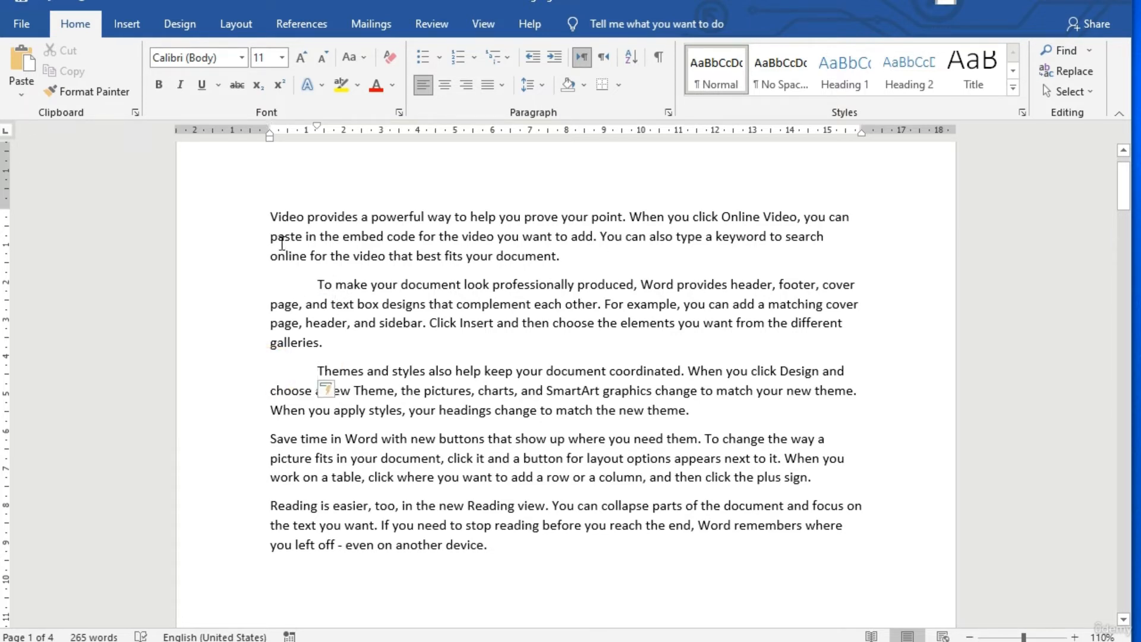
left_click(273, 221)
key("Tab")
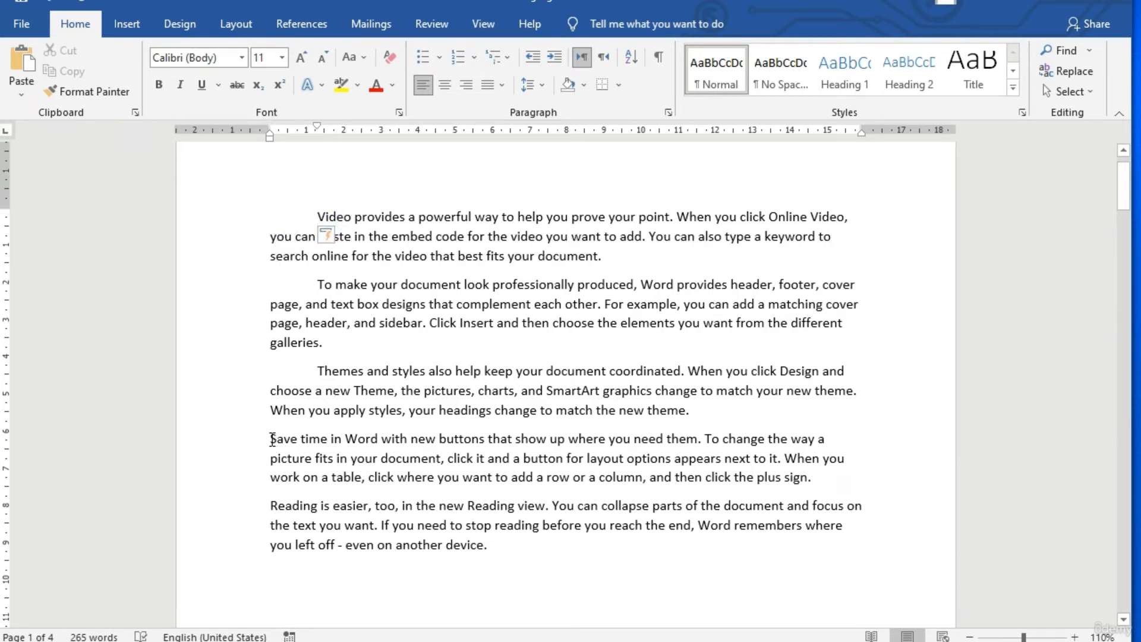
Indent the entire fourth paragraph, starting "Save time in Word", by one level, and clear the selection.
left_click_drag(272, 439, 815, 479)
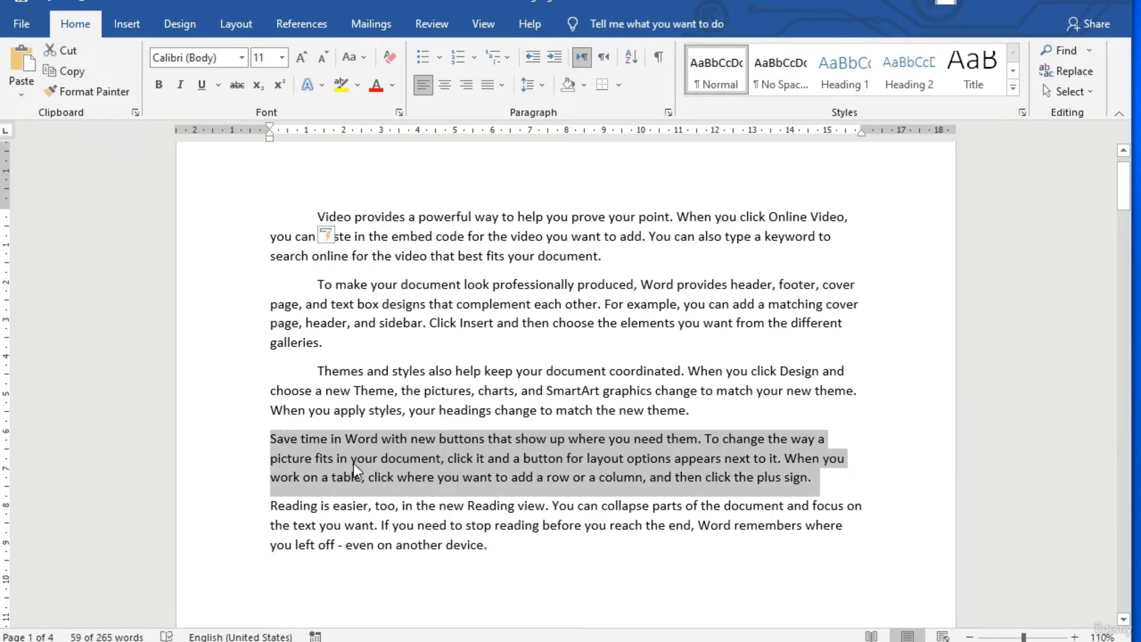
key("ctrl+m")
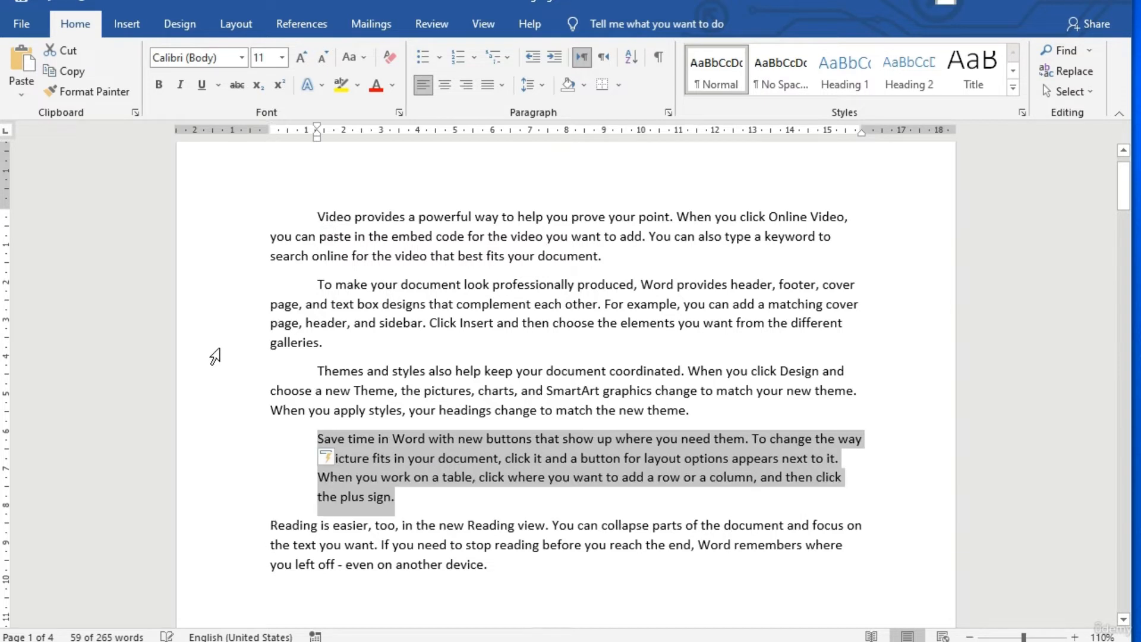
left_click(505, 603)
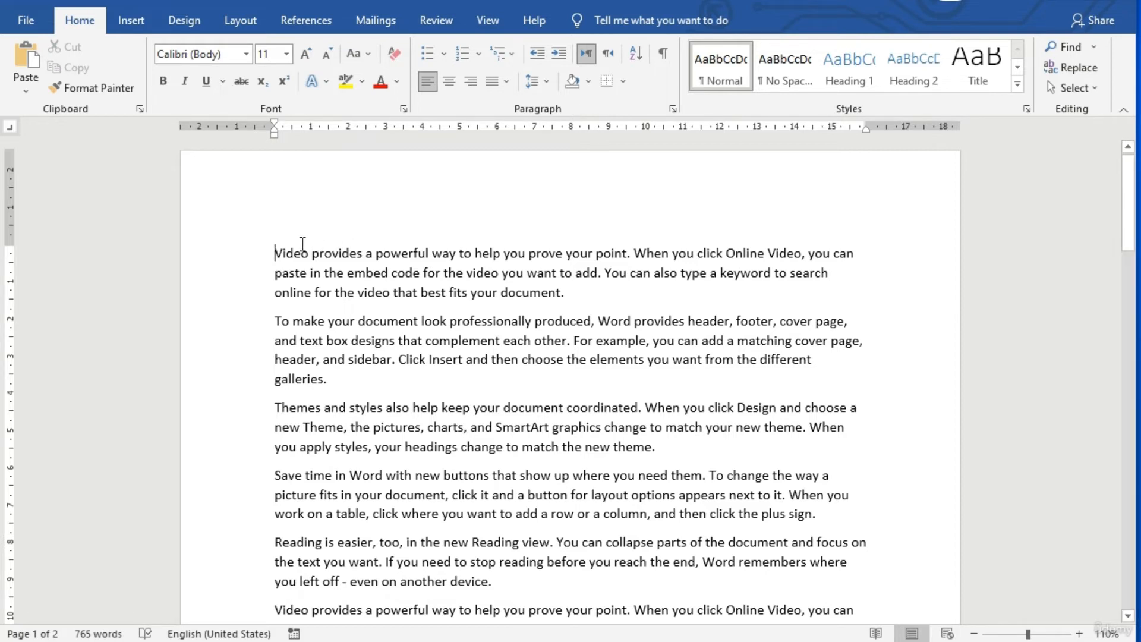
Select the single words "Video" and "keyword" in the first paragraph and "Design" in the third, one at a time, and clear the selection.
double_click(292, 252)
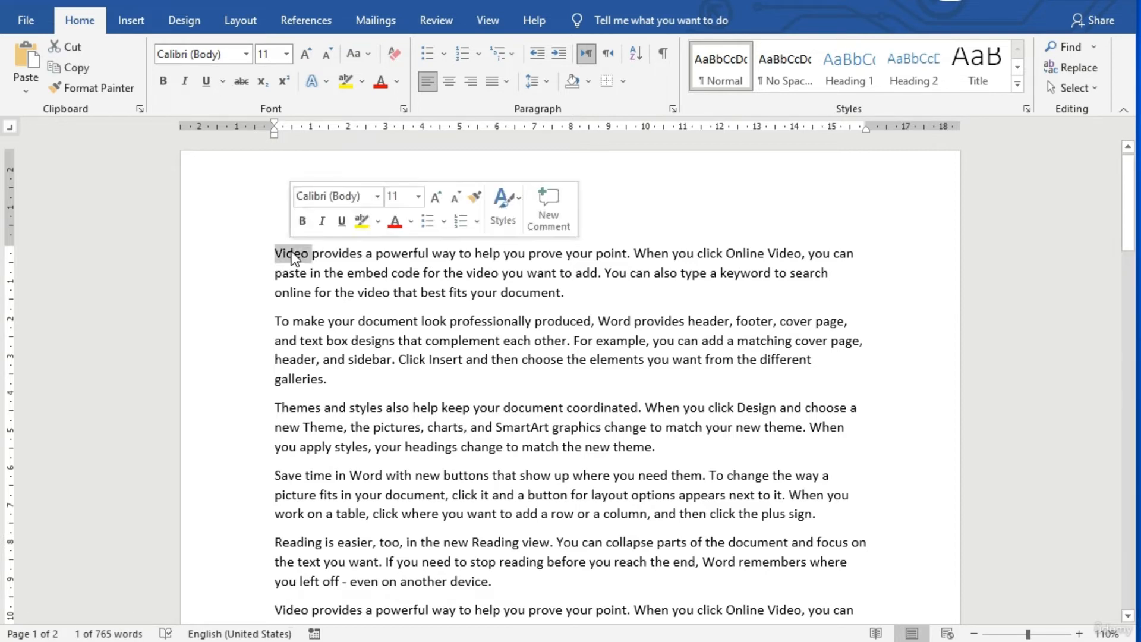
left_click(309, 293)
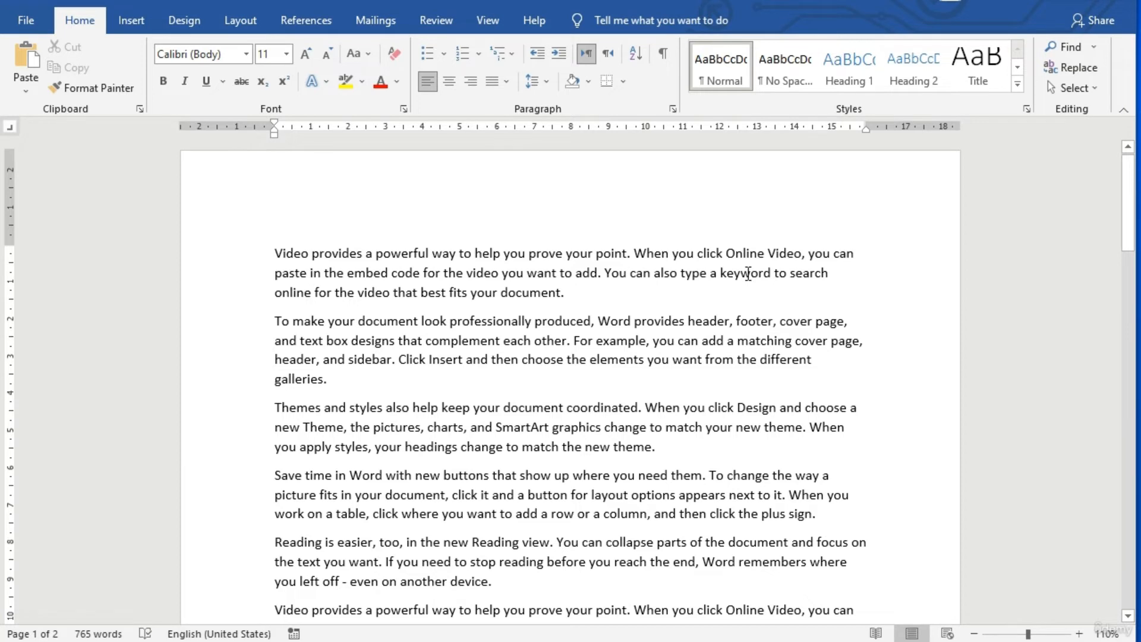
double_click(747, 274)
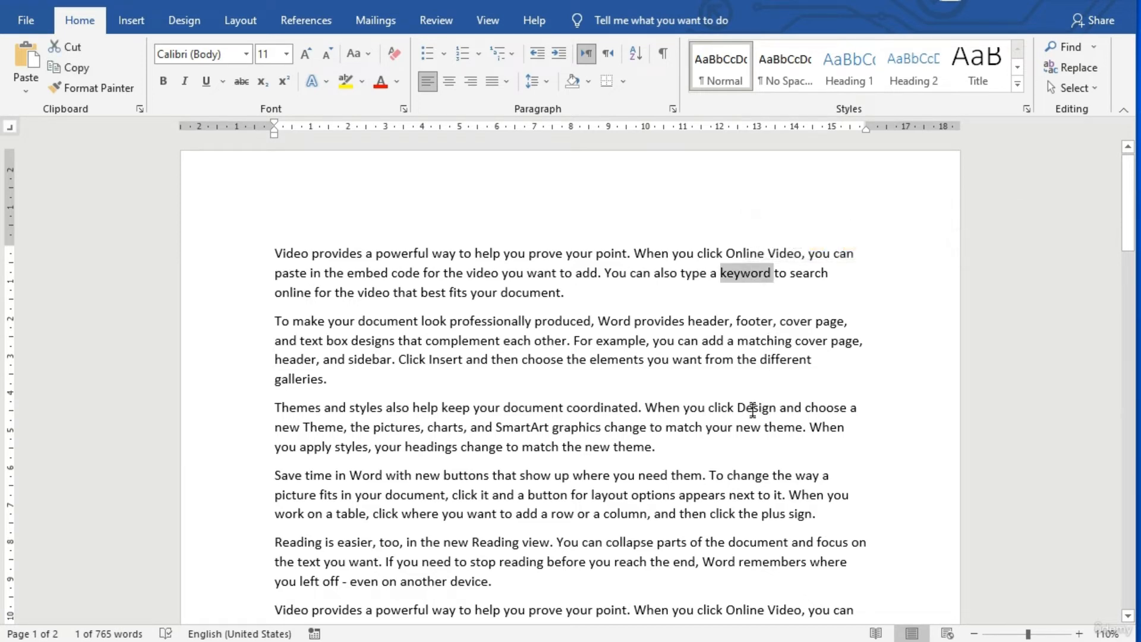
double_click(757, 408)
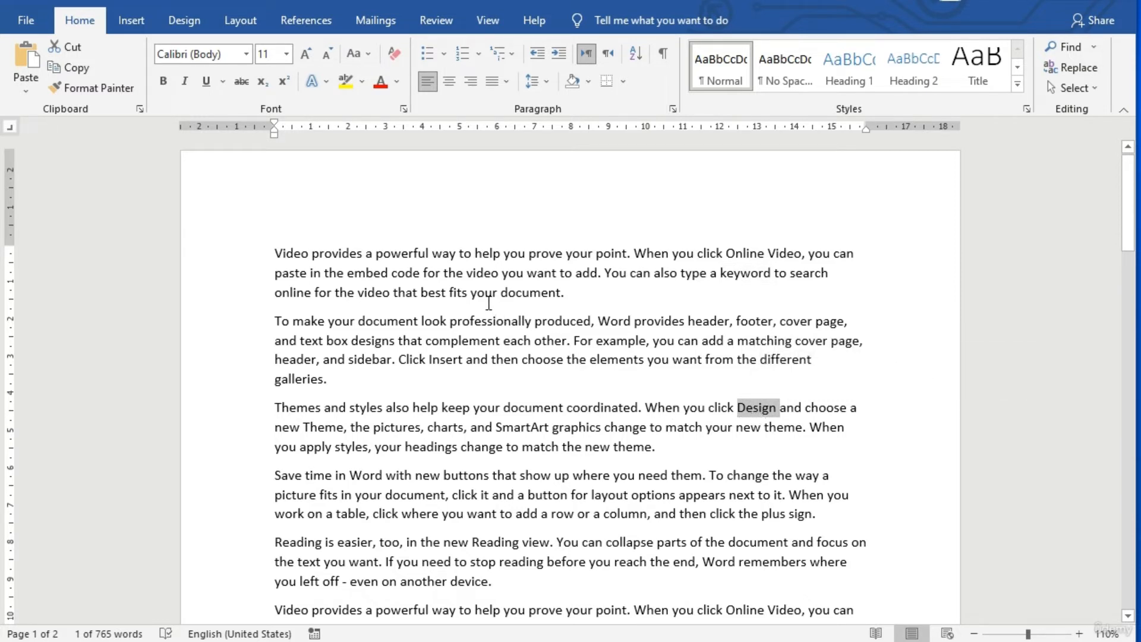
left_click(486, 293)
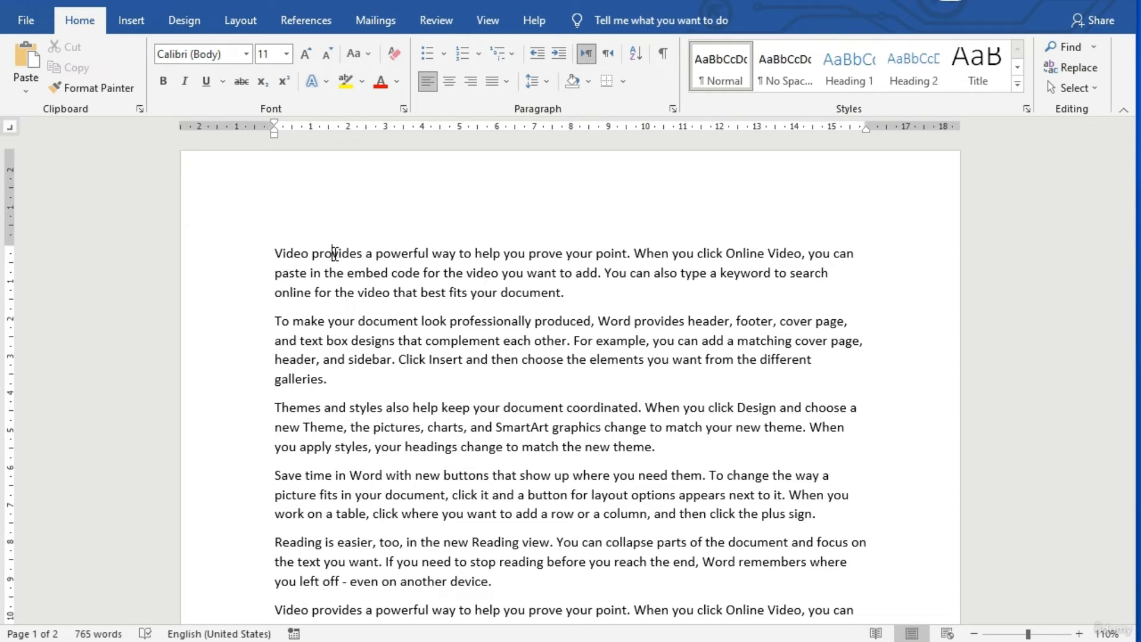
Select the whole first, third, second and fourth paragraphs one at a time, and clear the selection.
triple_click(336, 254)
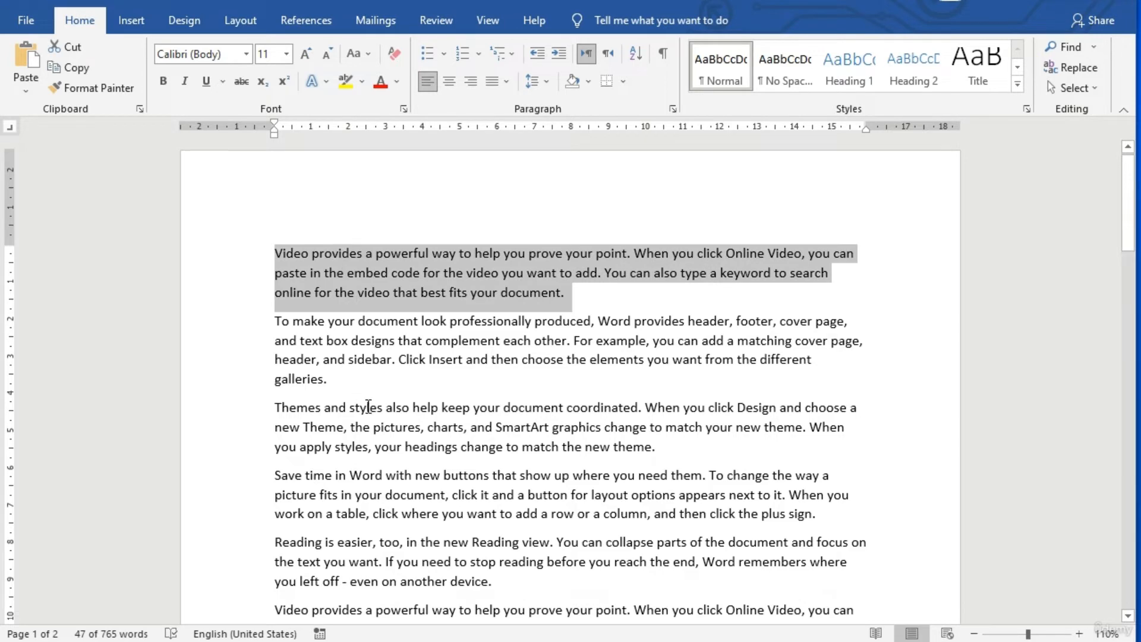
triple_click(369, 409)
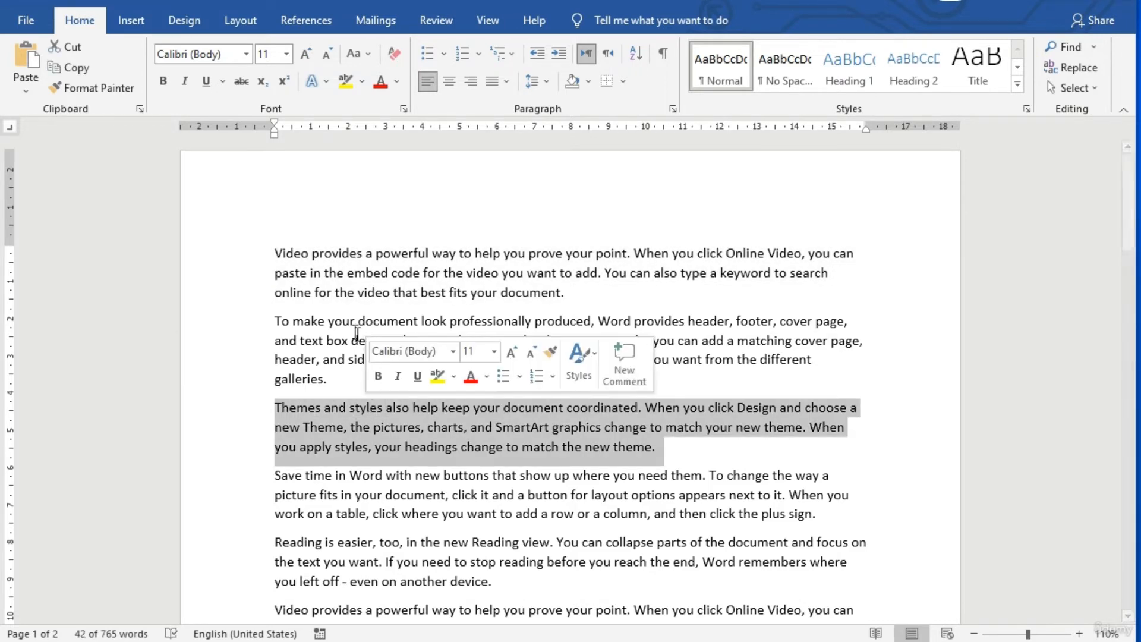
triple_click(346, 324)
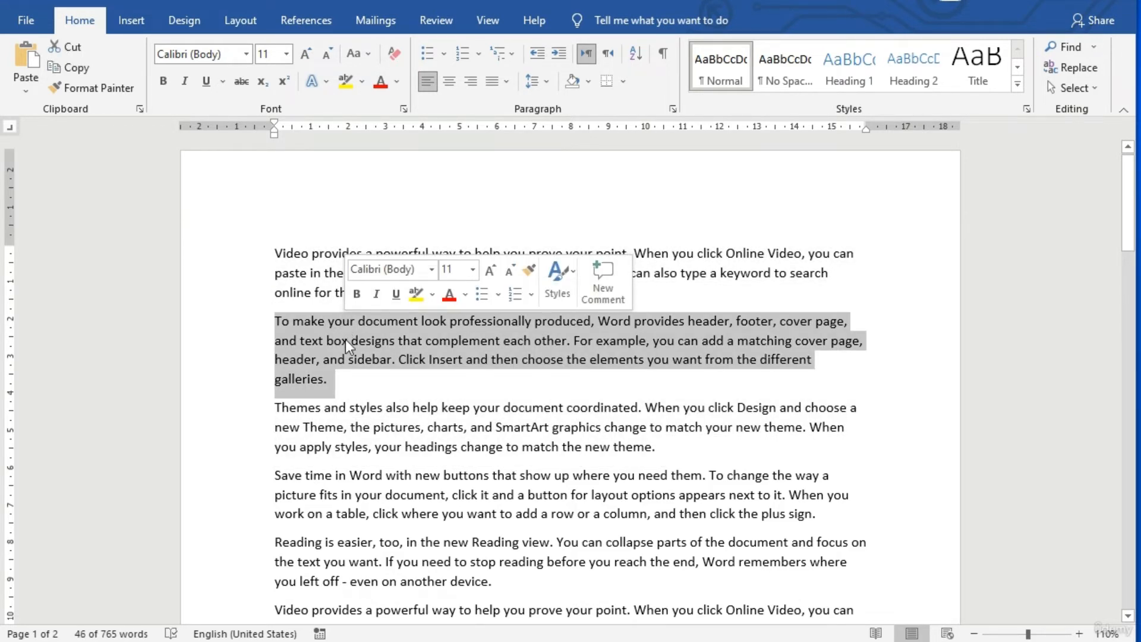
double_click(383, 477)
triple_click(383, 478)
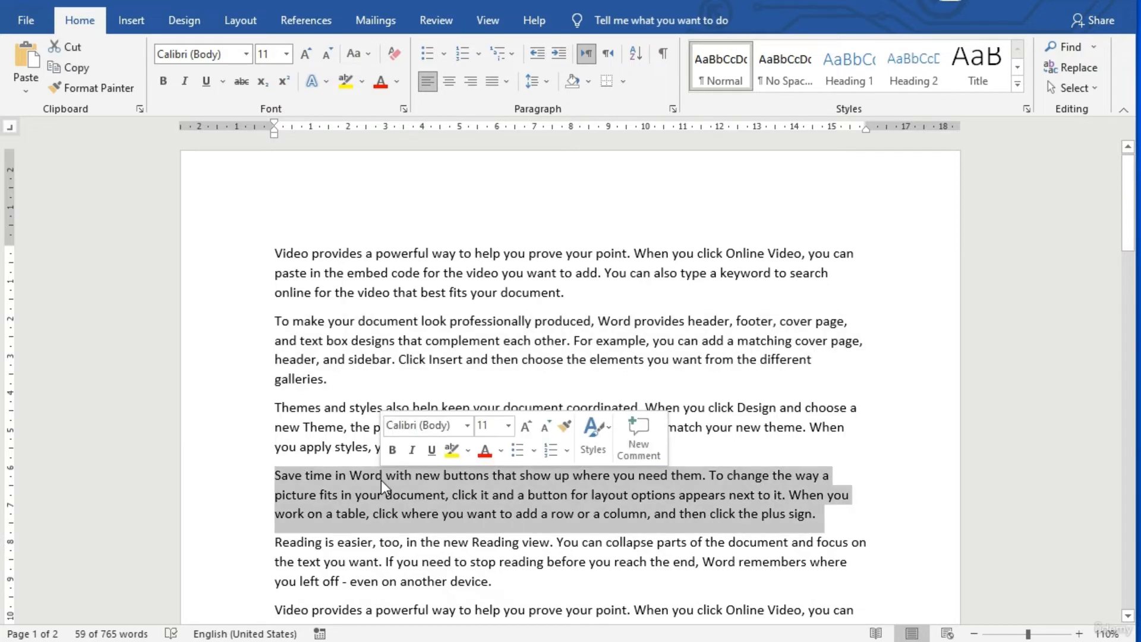
left_click(383, 487)
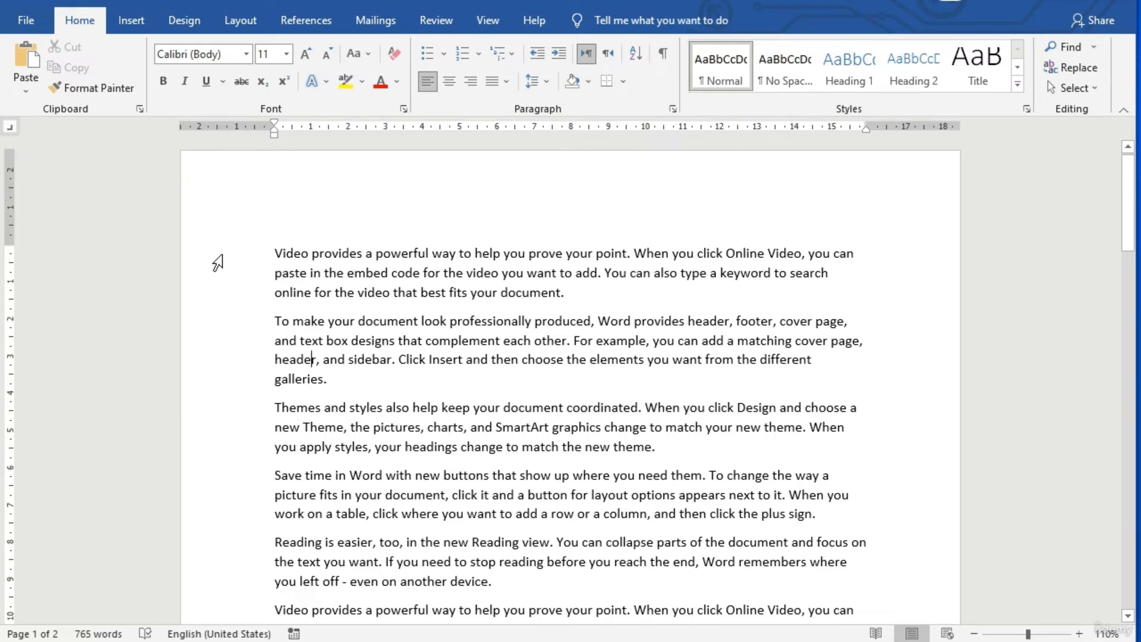
Select just the first line of the first, second and third paragraphs one at a time, and clear the selection.
left_click(221, 257)
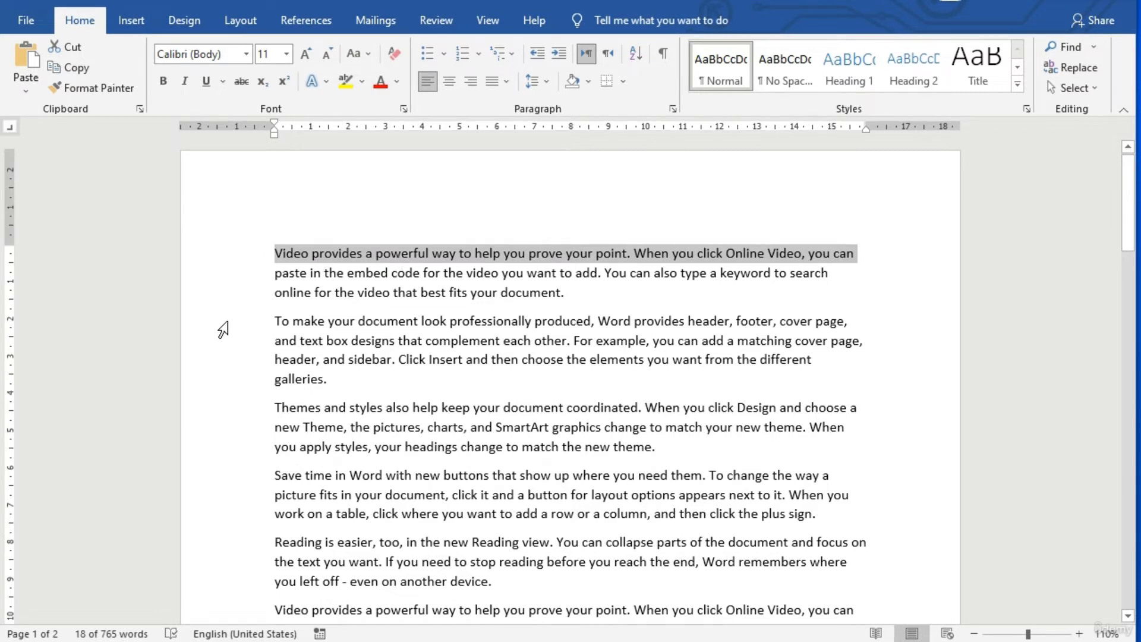
left_click(223, 325)
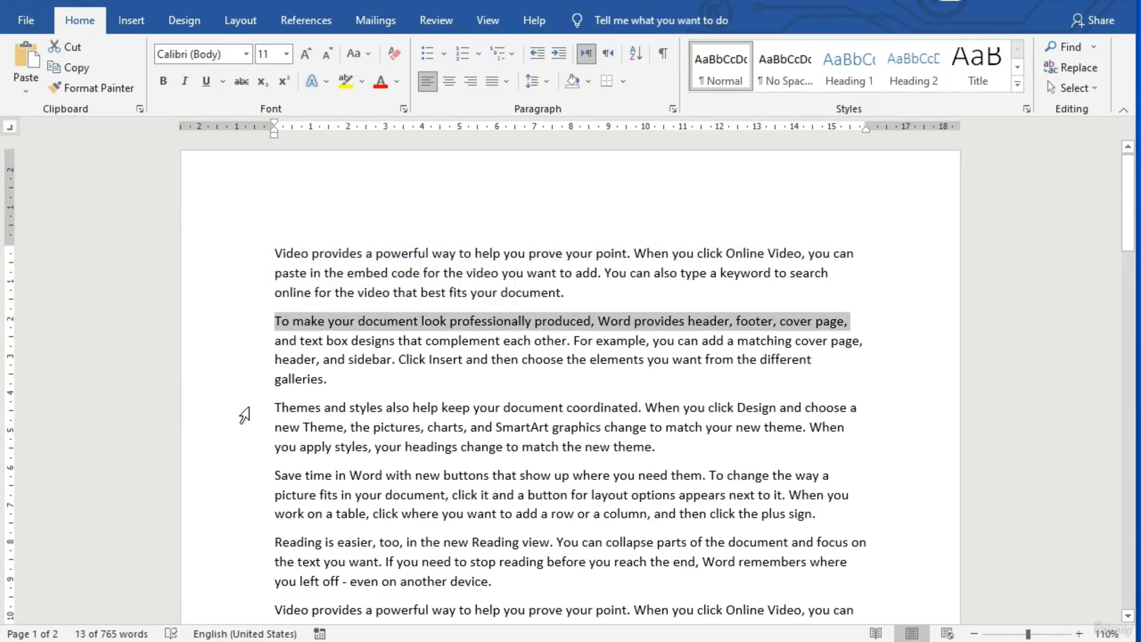
left_click(224, 415)
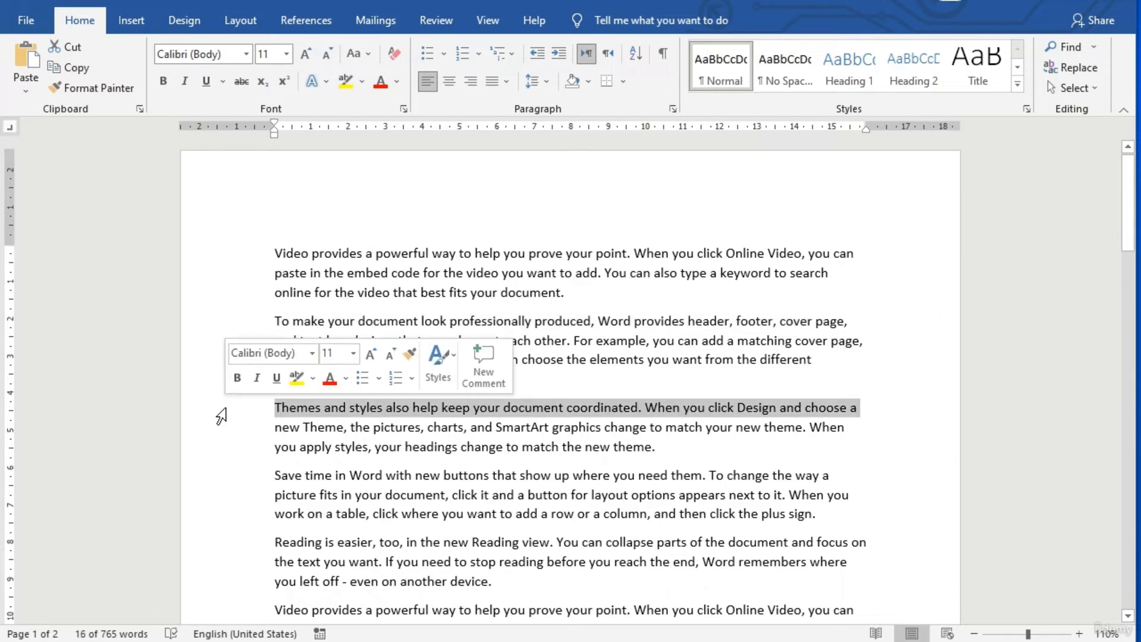
left_click(551, 447)
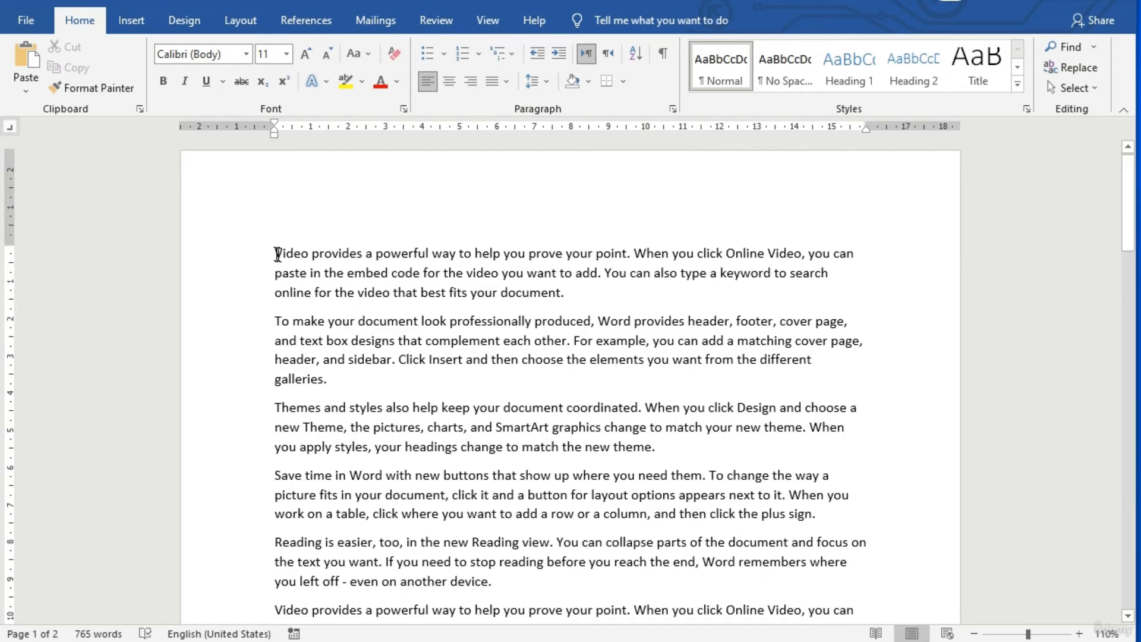
Select together the opening sentence, "and then choose the elements", the fourth paragraph, "a powerful", "can also type" and "Word provides", and clear the selection.
left_click(277, 254, "ctrl")
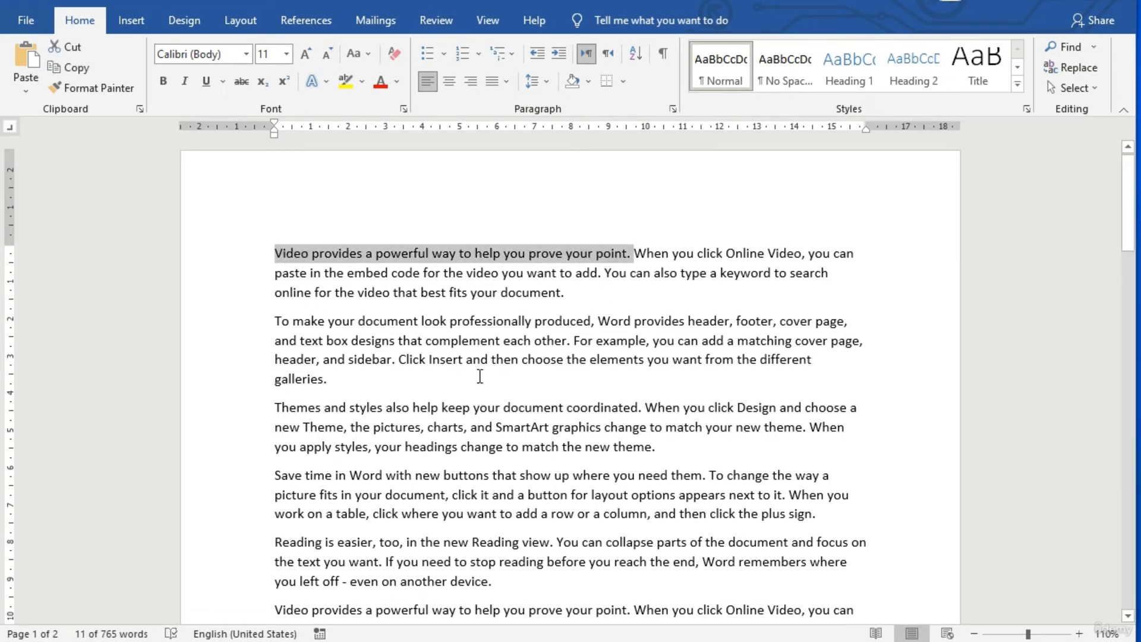
left_click_drag(468, 360, 642, 366)
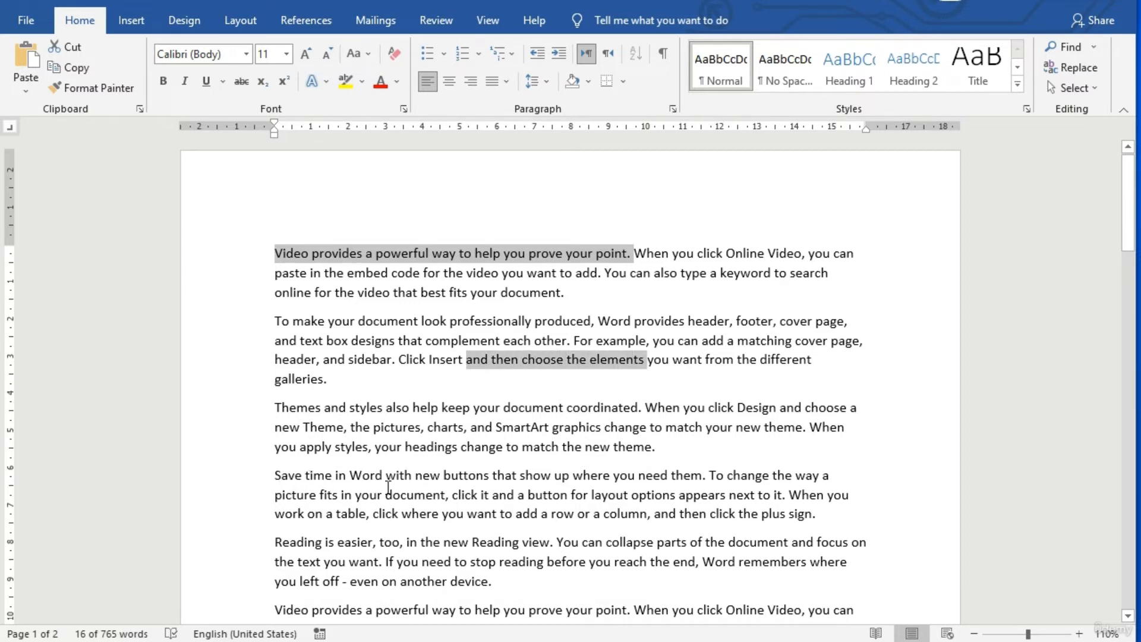
left_click_drag(275, 475, 805, 518)
scroll(569, 506, "down", 2)
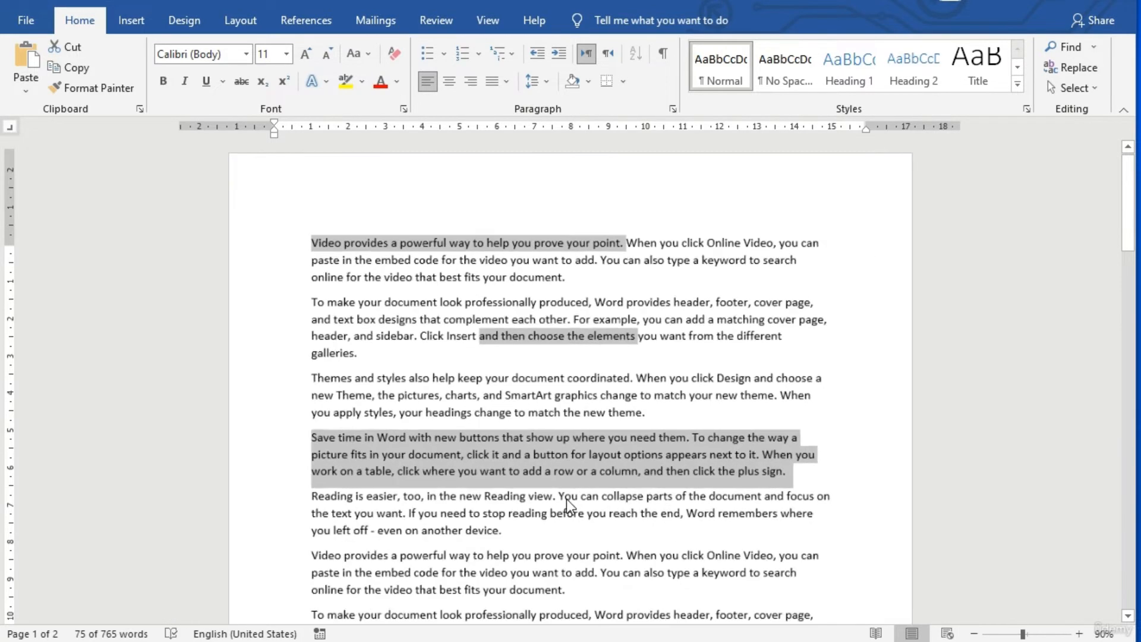
left_click_drag(408, 526, 457, 525)
left_click_drag(677, 544, 681, 544)
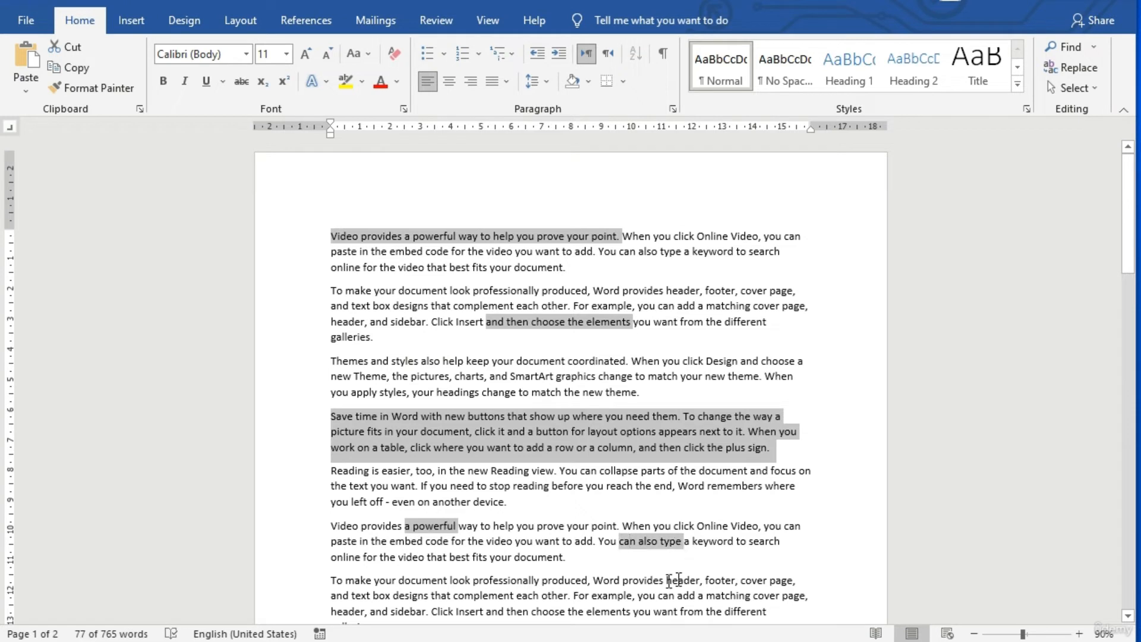
left_click_drag(617, 582, 665, 582)
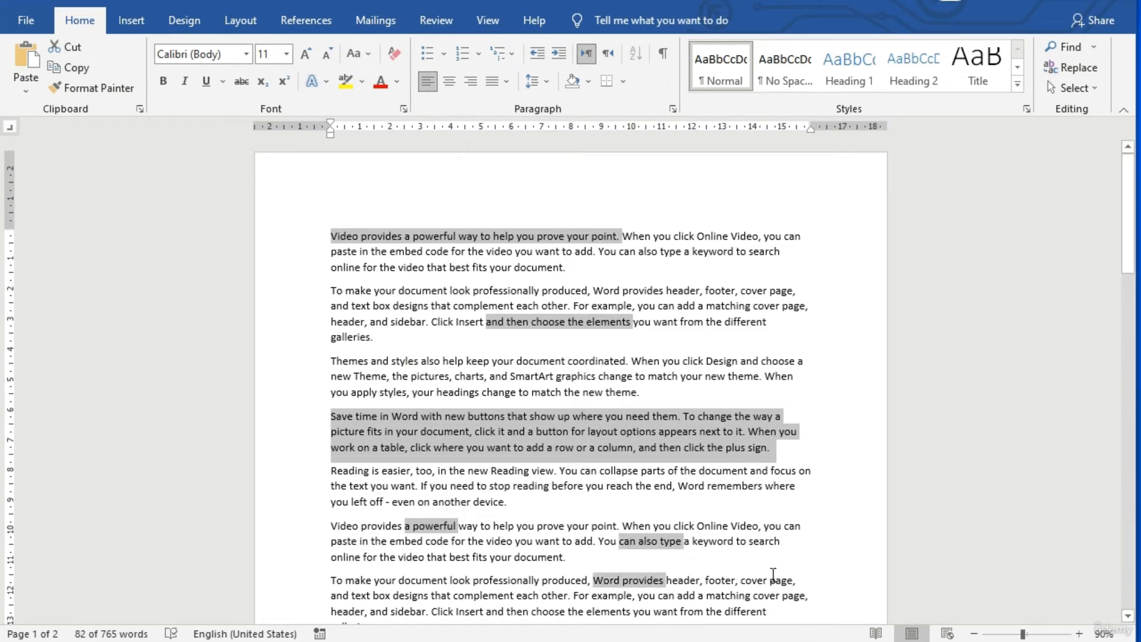
left_click(703, 503)
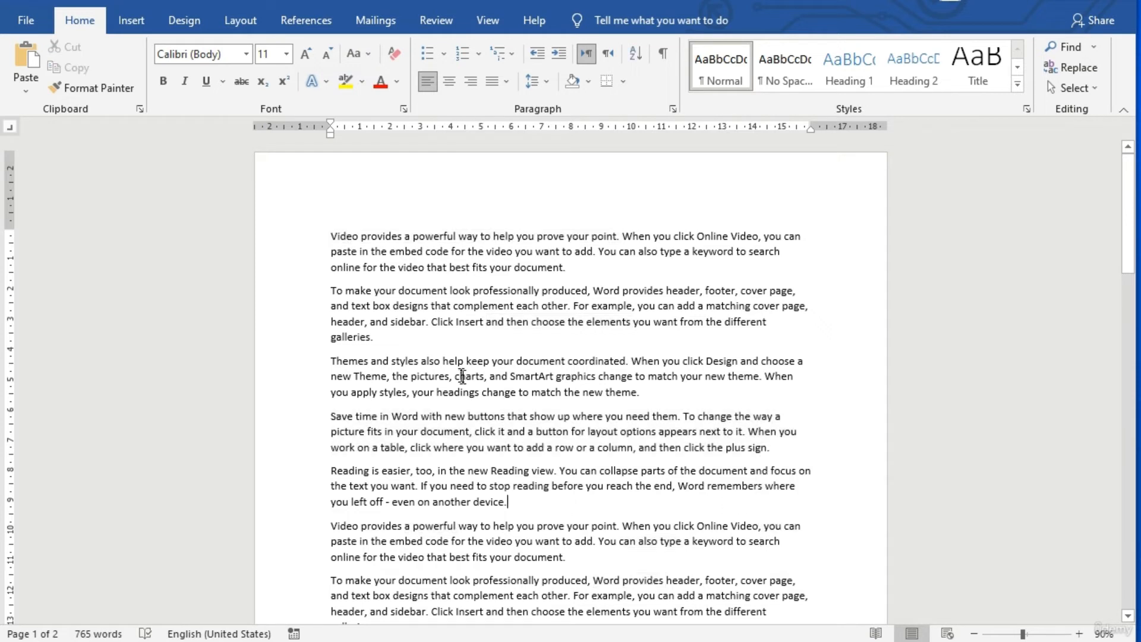
Select short stretches of text within the second to sixth paragraphs, each replacing the previous selection, and clear the last one.
left_click_drag(451, 327, 486, 321)
left_click_drag(485, 360, 556, 376)
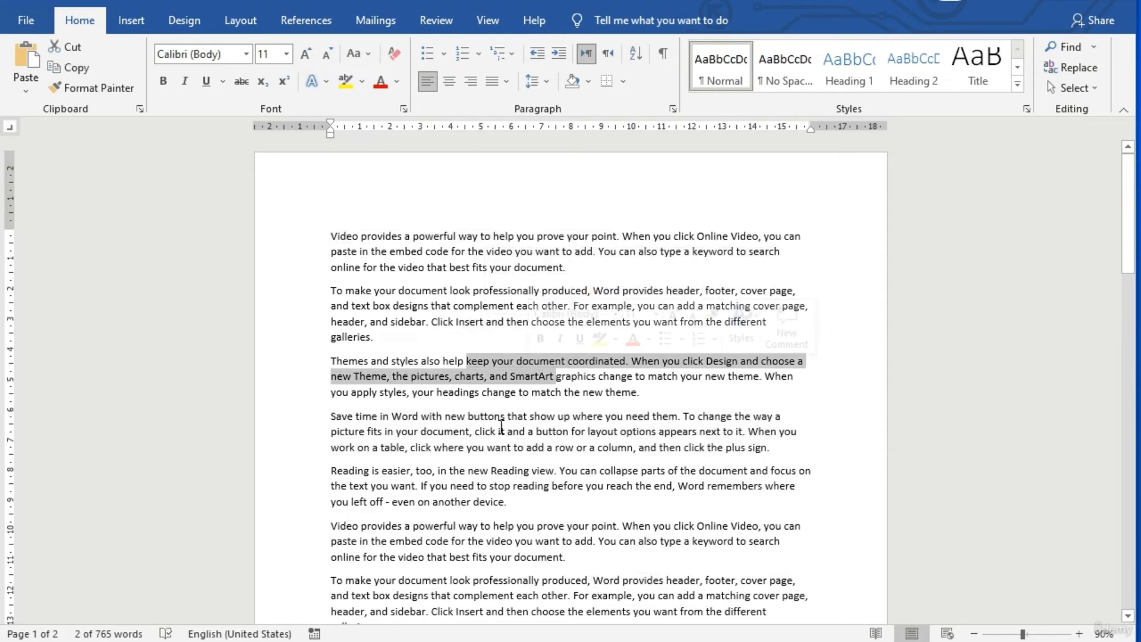
left_click_drag(498, 431, 570, 432)
left_click_drag(515, 492, 567, 487)
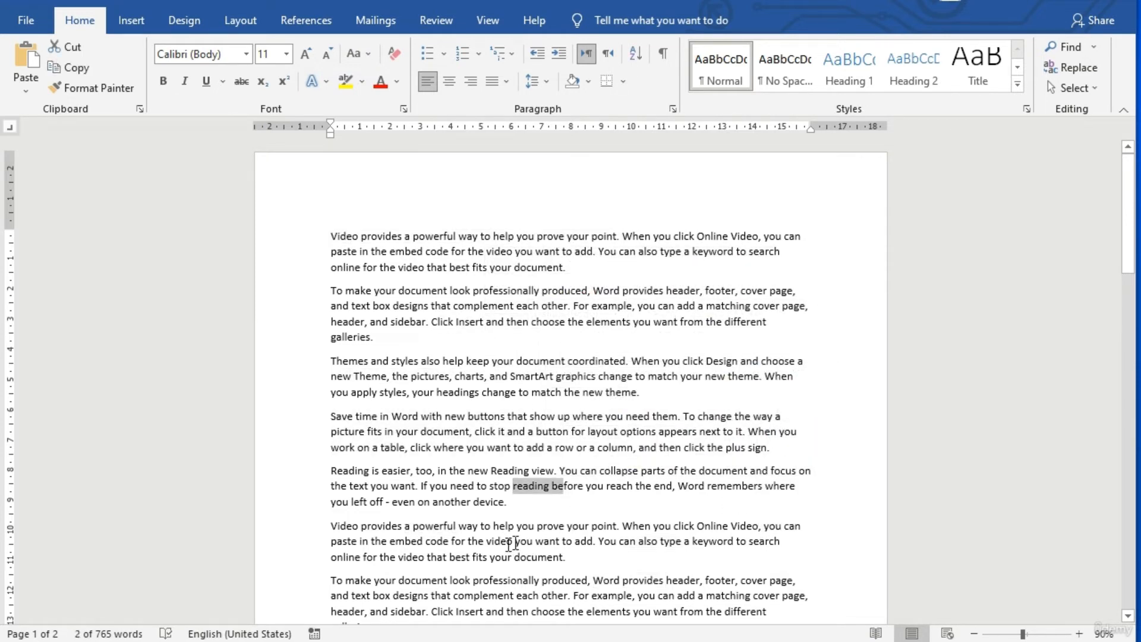
left_click_drag(510, 542, 549, 542)
left_click(554, 414)
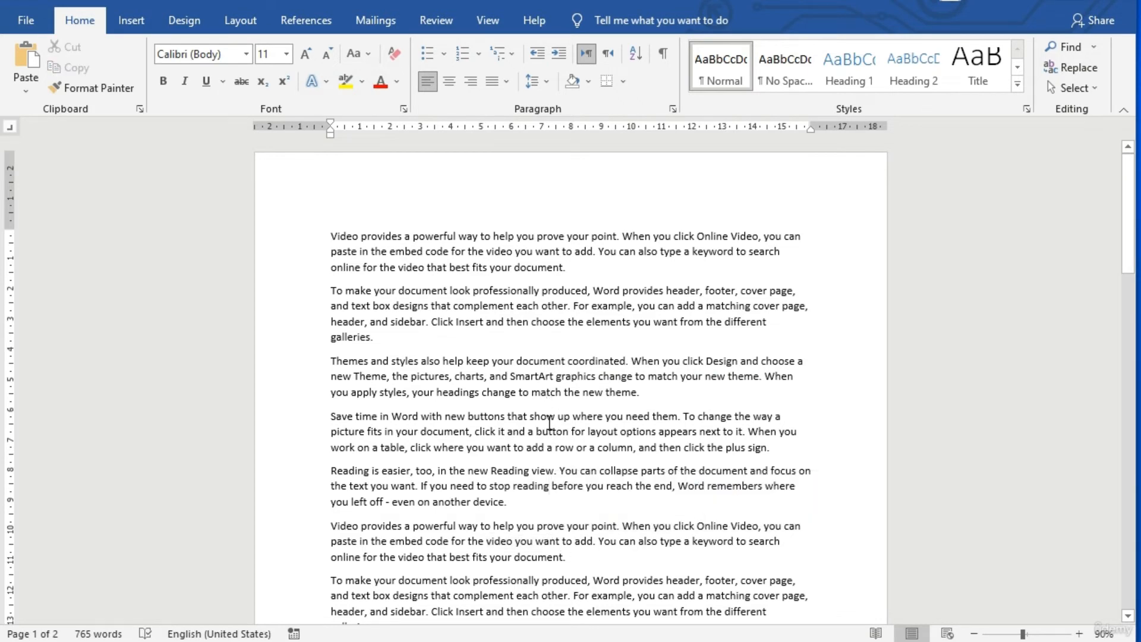
Select the complete opening sentence of the first, second, third and fourth paragraphs, one sentence at a time.
scroll(550, 423, "up", 2)
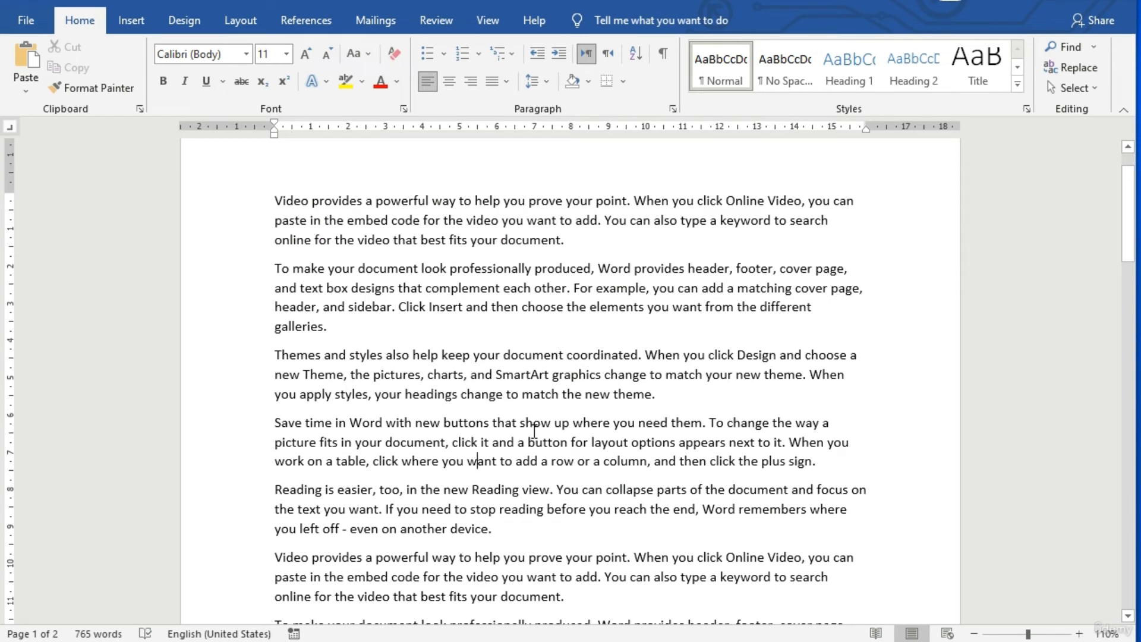
left_click(275, 200, "ctrl")
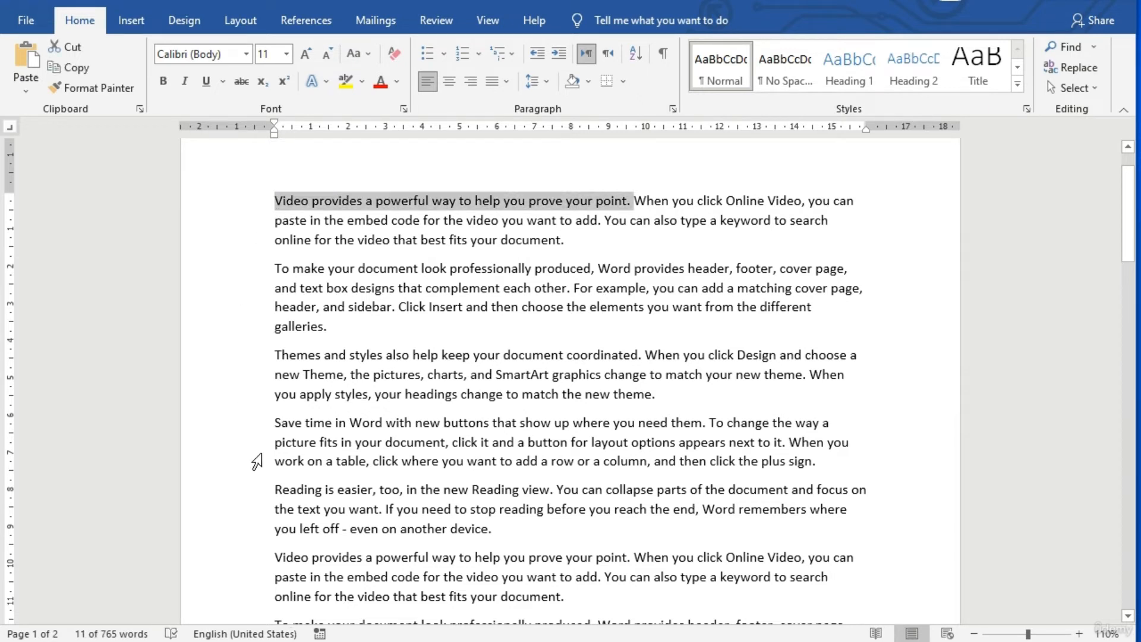
left_click(276, 306)
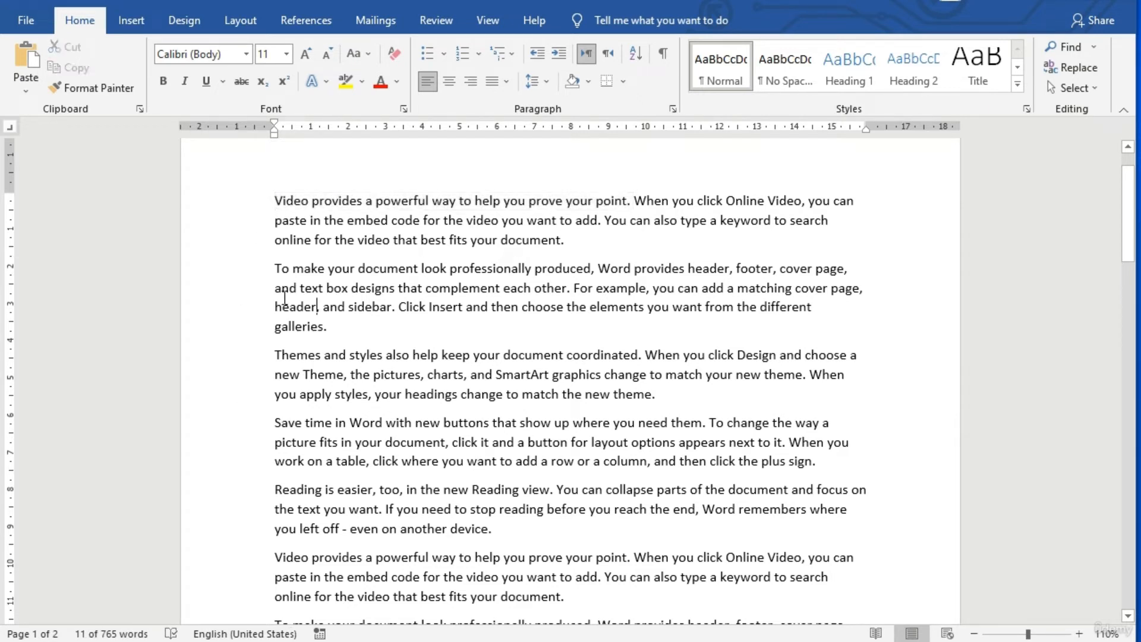
left_click(276, 269)
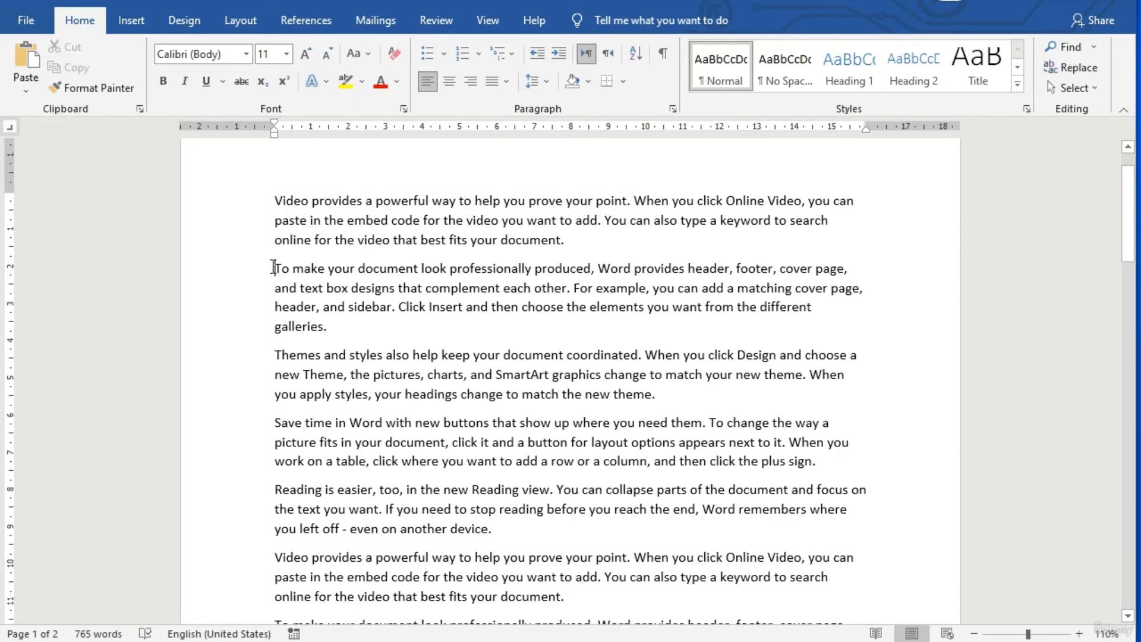
left_click(273, 268, "ctrl")
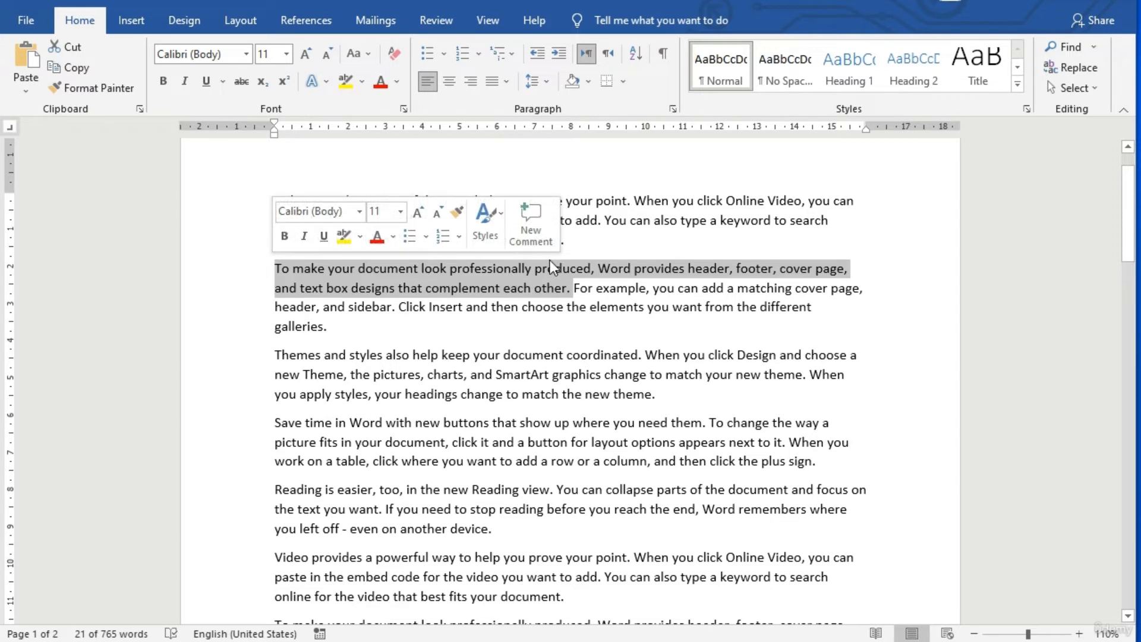
left_click(280, 353)
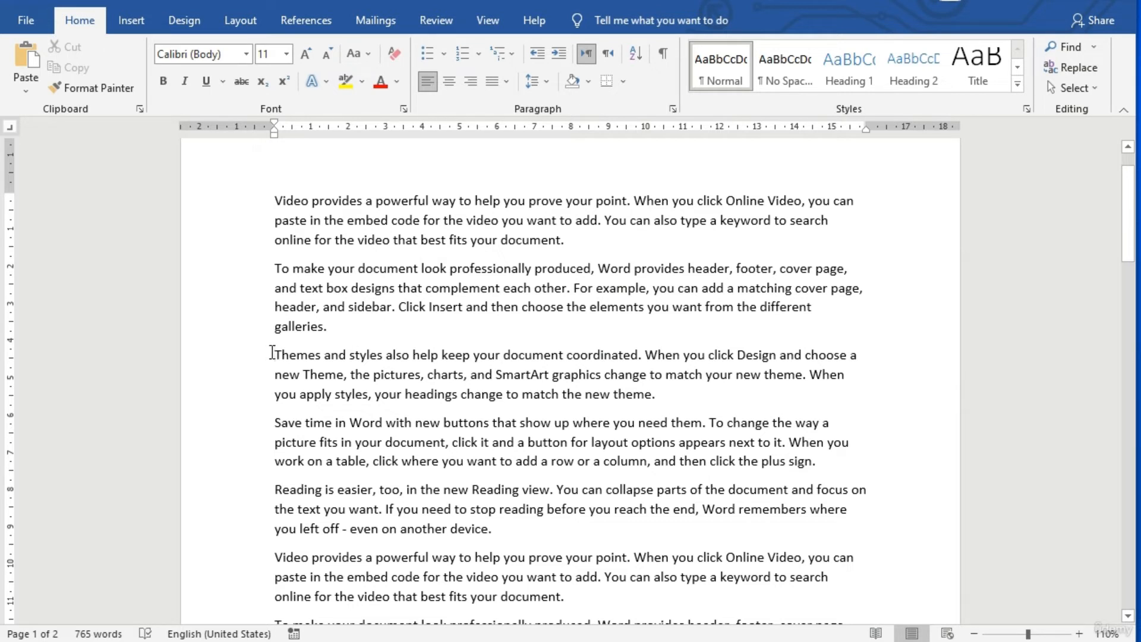
left_click(272, 353, "ctrl")
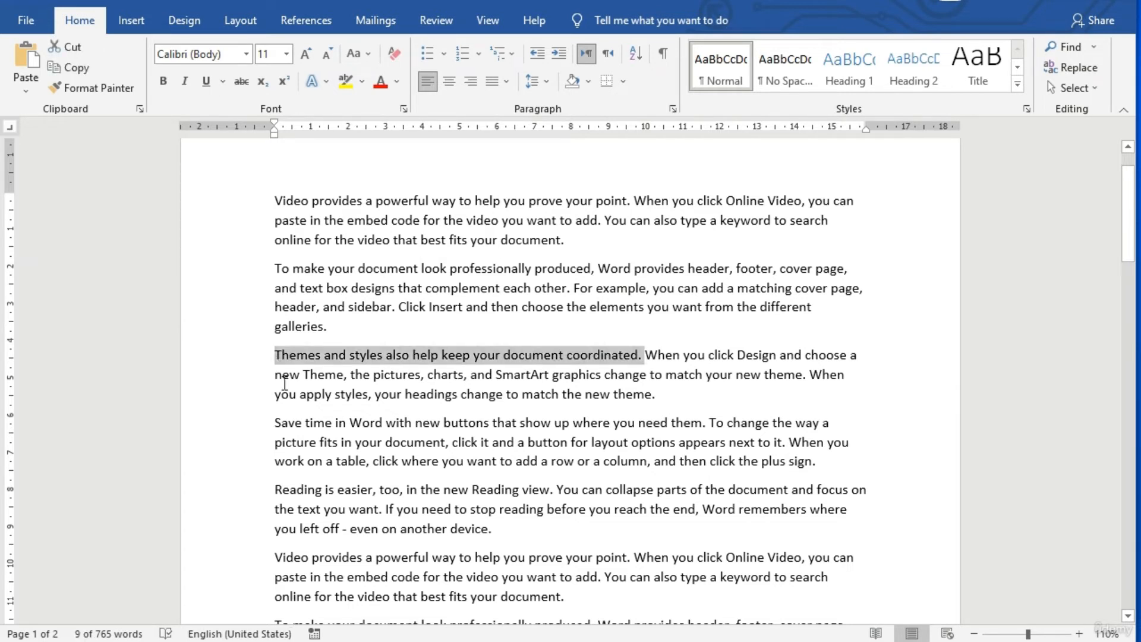
left_click(277, 421)
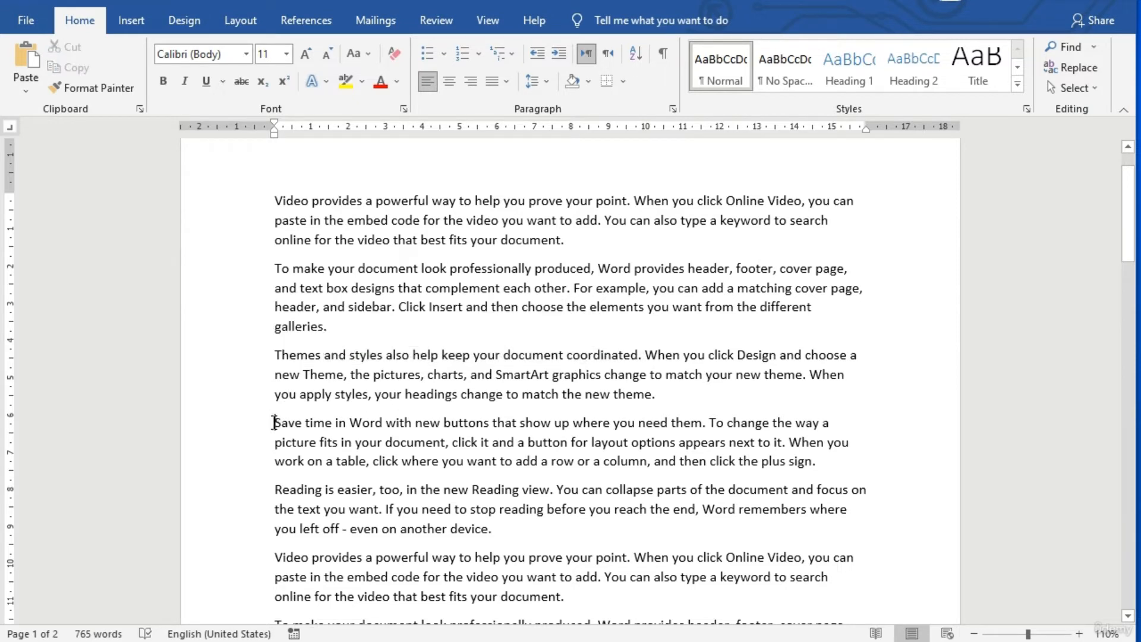
left_click(274, 422, "ctrl")
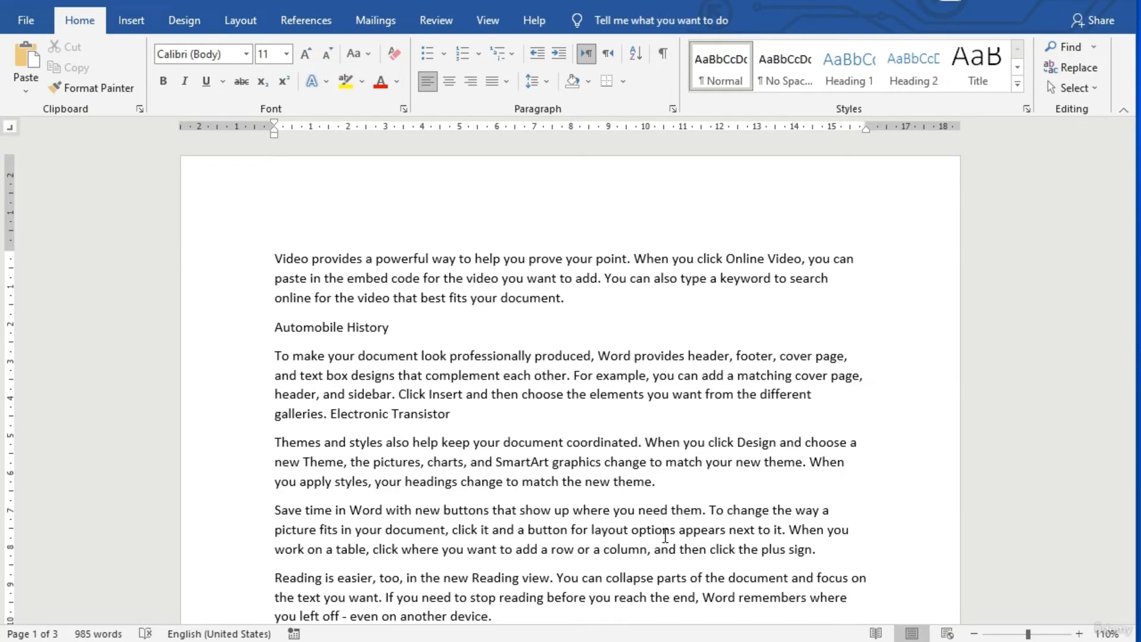
left_click(663, 530)
scroll(548, 374, "down", 5)
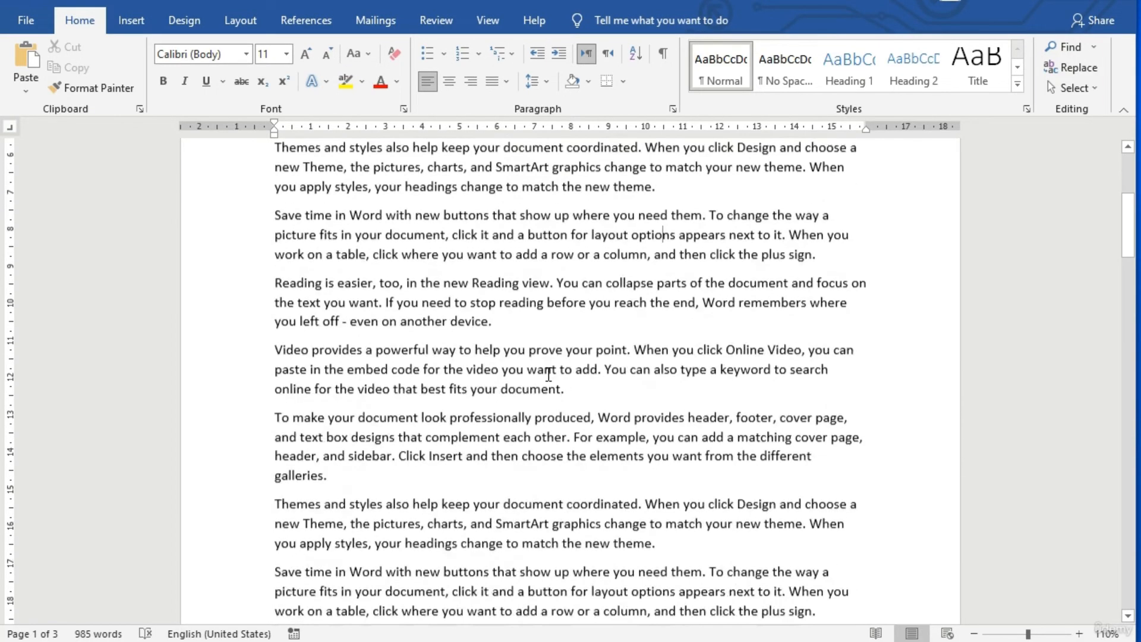
scroll(549, 374, "up", 5)
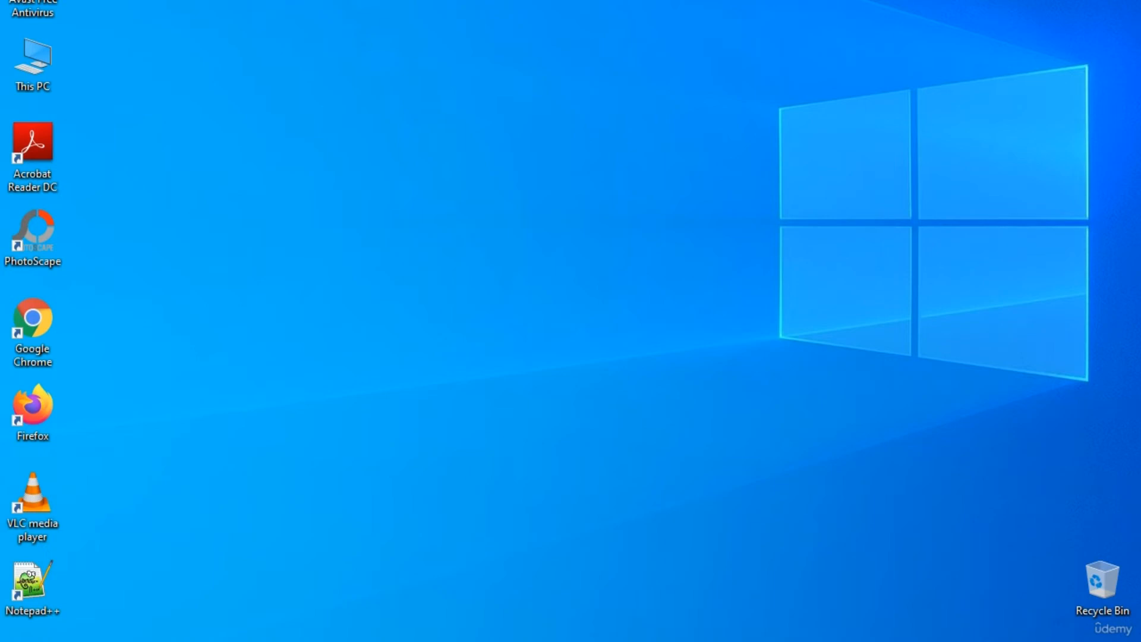
left_click_drag(558, 219, 562, 267)
left_click(654, 276)
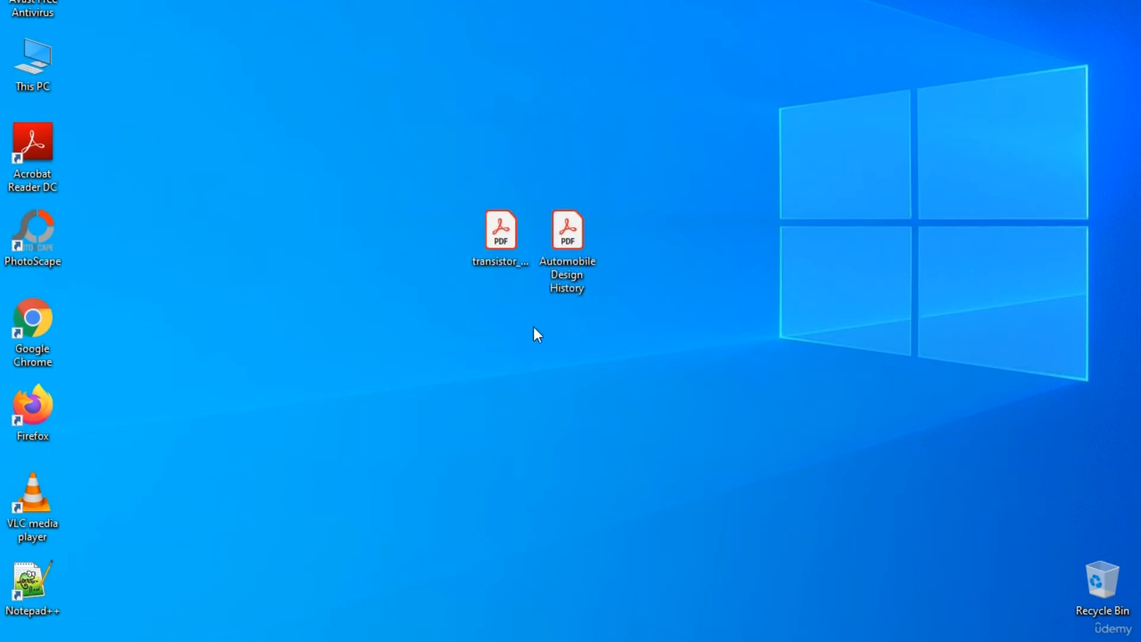
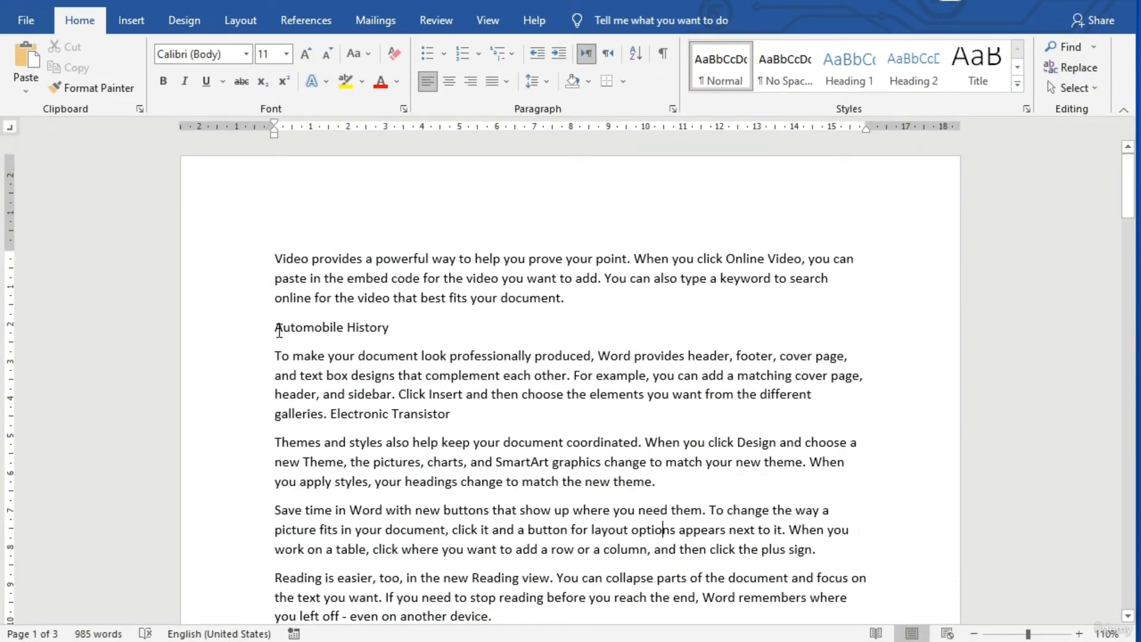
Select the text "Automobile History" and clear it, and do the same with "Electronic Transistor" at the end of the following paragraph.
scroll(368, 254, "down", 2)
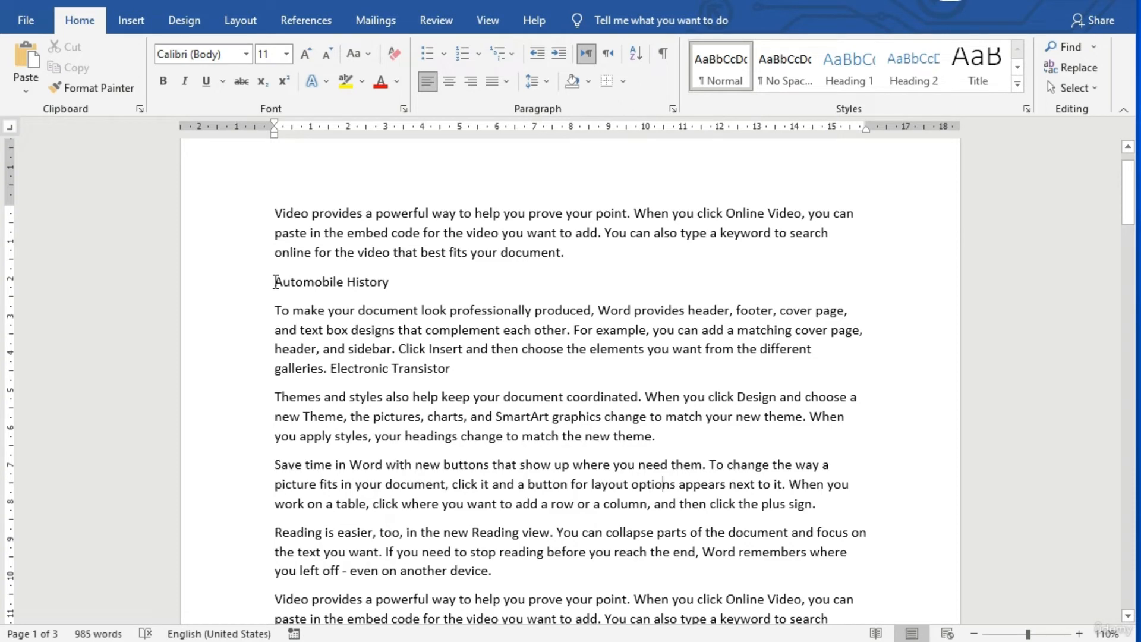
left_click_drag(275, 281, 384, 281)
left_click(388, 310)
scroll(332, 279, "down", 2)
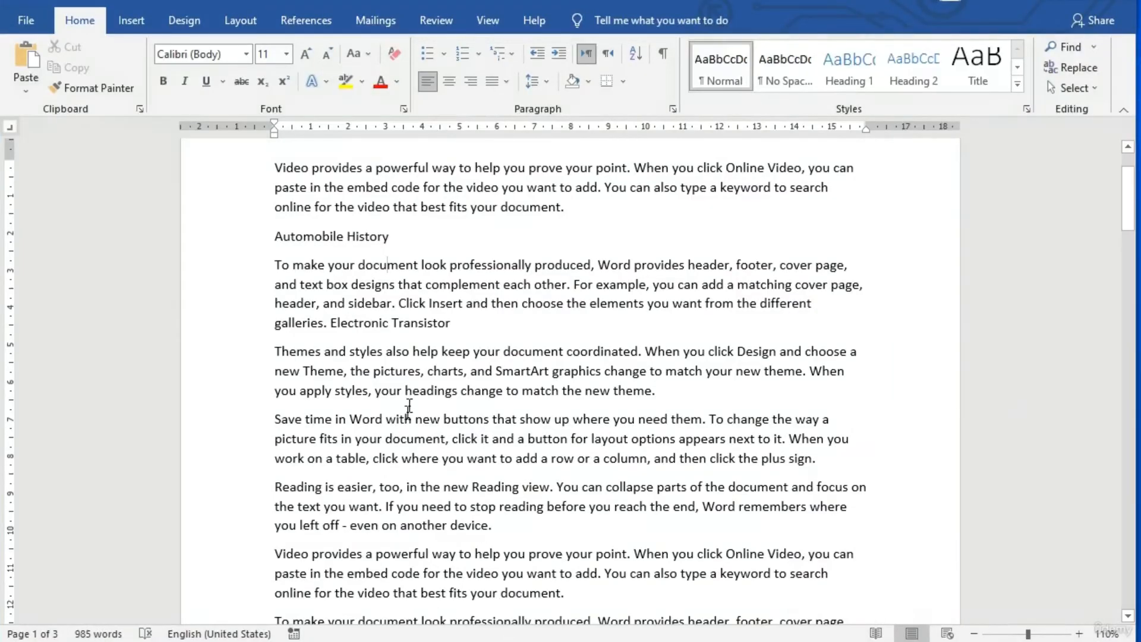
left_click(331, 324)
left_click_drag(358, 324, 452, 324)
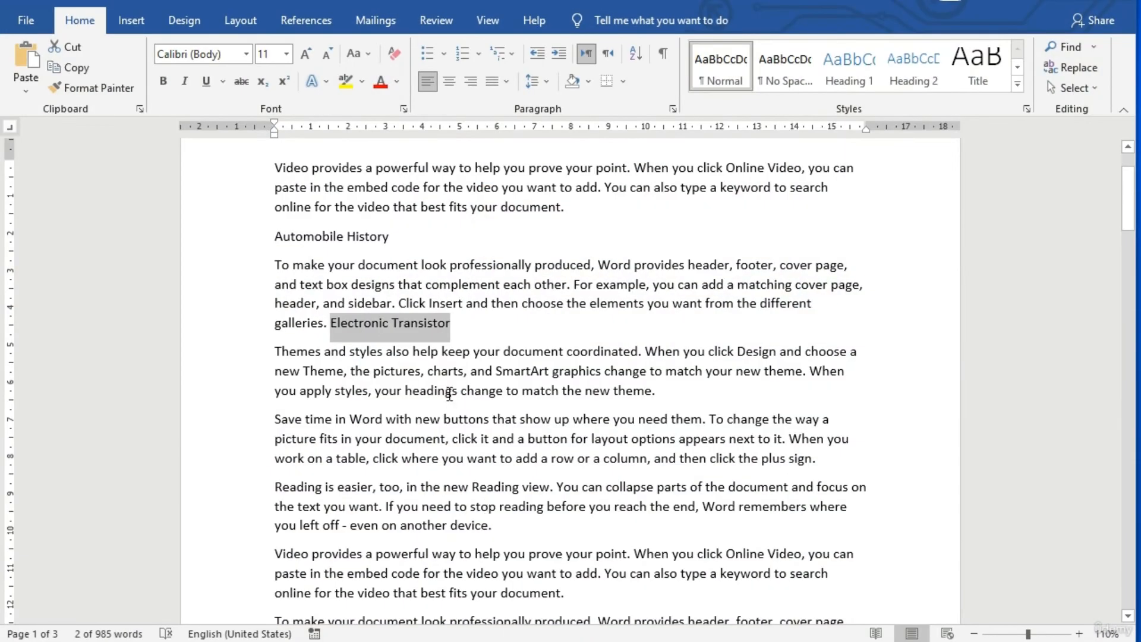
left_click(446, 390)
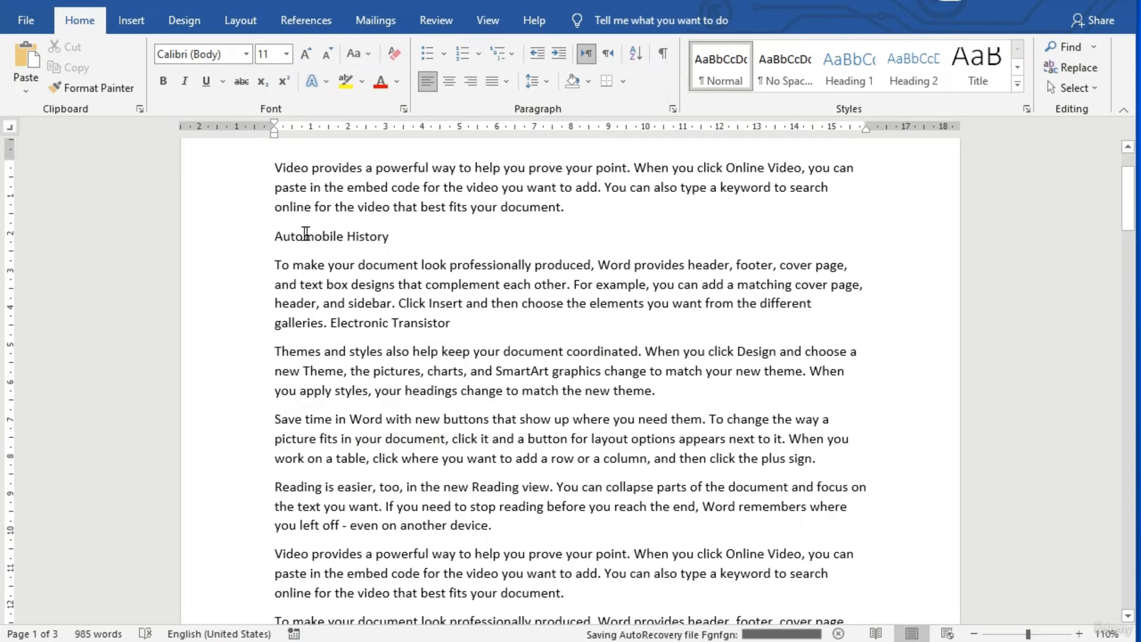
Hyperlink the text "Automobile History" to the existing Desktop file Automobile Design History.pdf.
left_click_drag(306, 233, 381, 250)
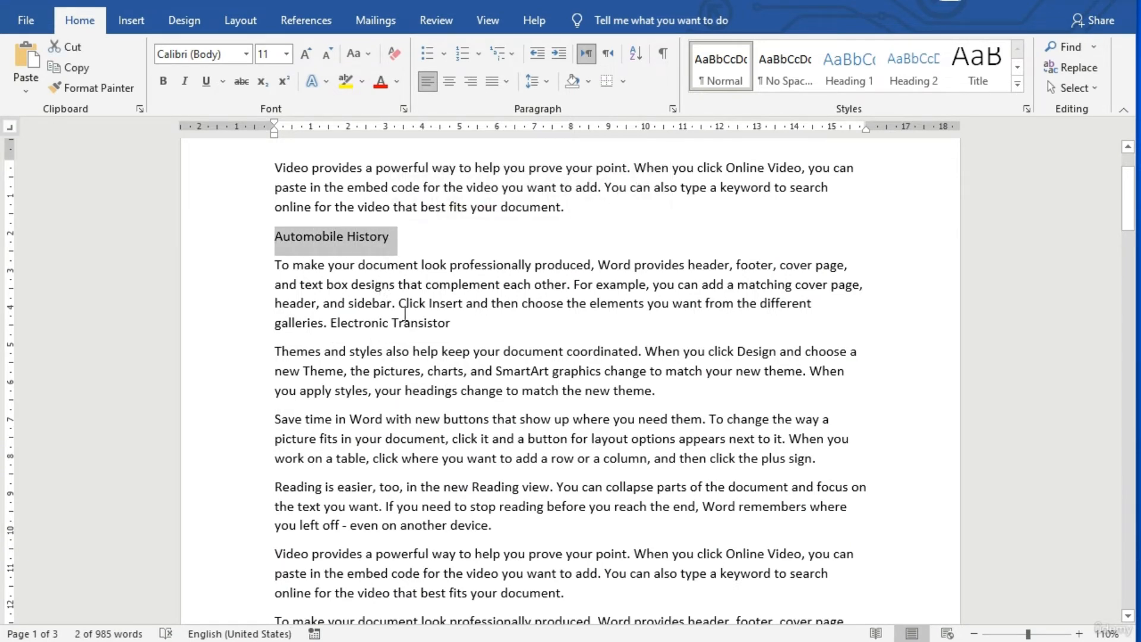
right_click(359, 242)
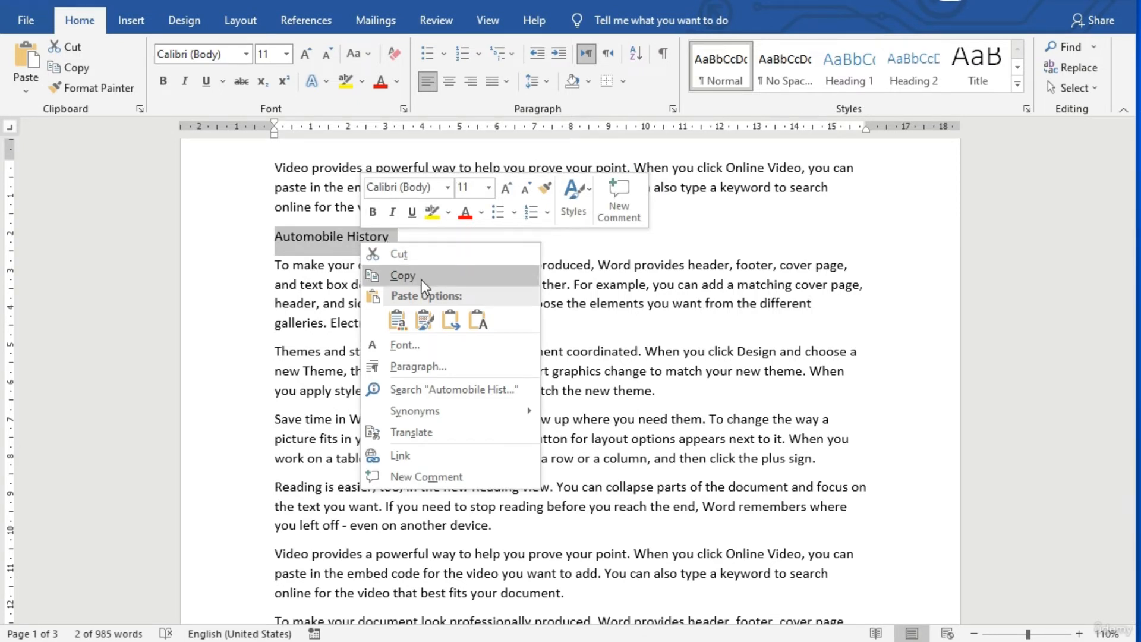
left_click(406, 455)
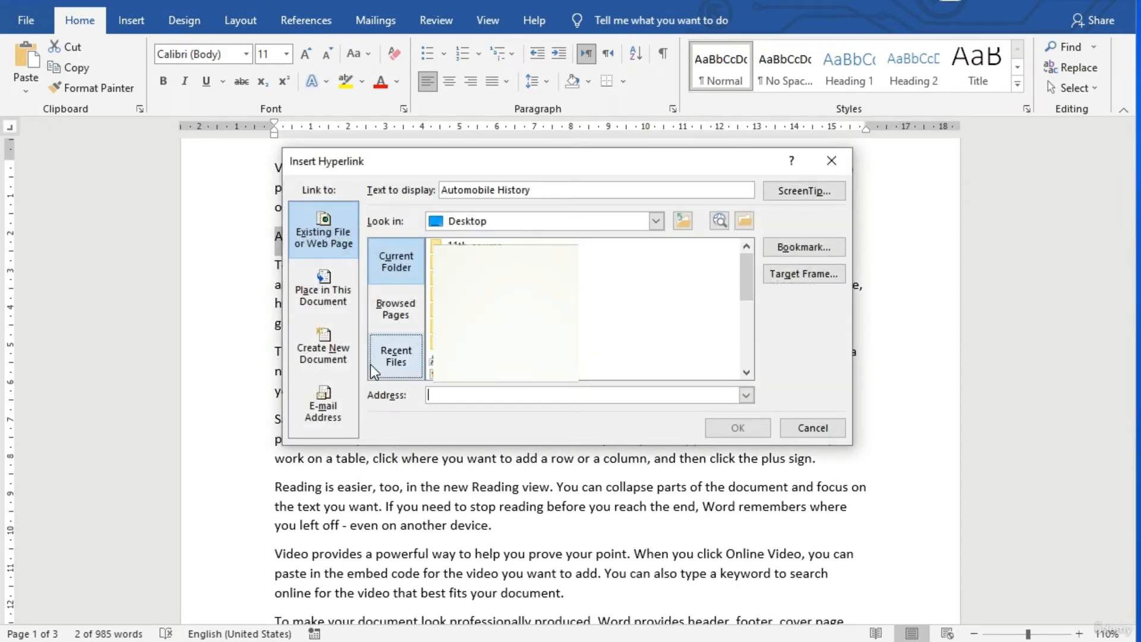
left_click(409, 362)
left_click(393, 258)
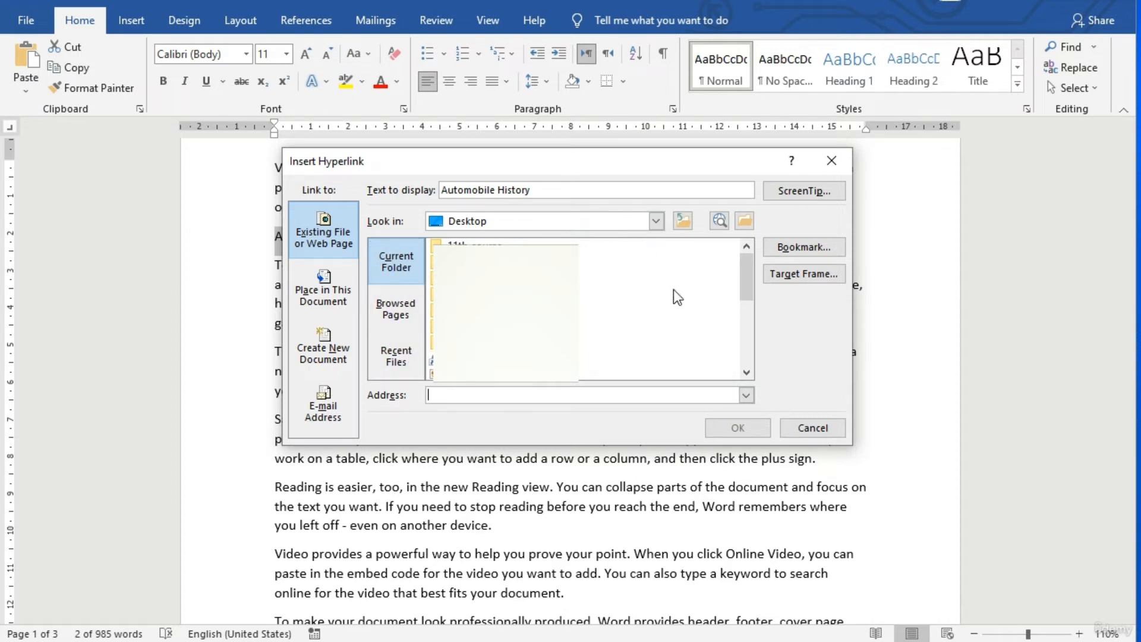
left_click_drag(741, 261, 757, 308)
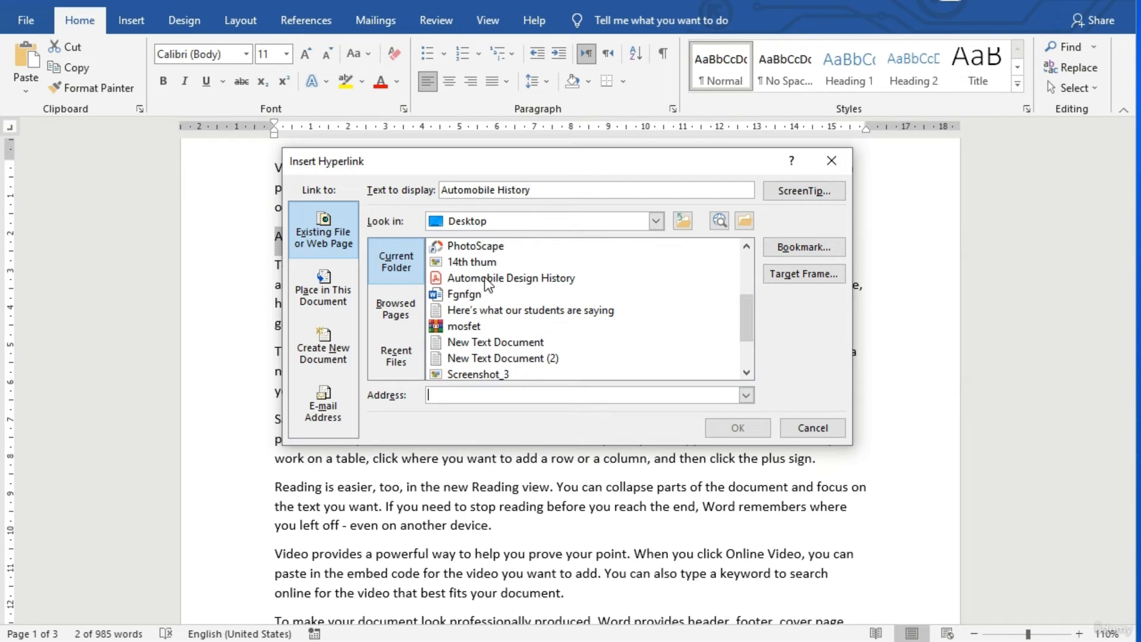
left_click(486, 281)
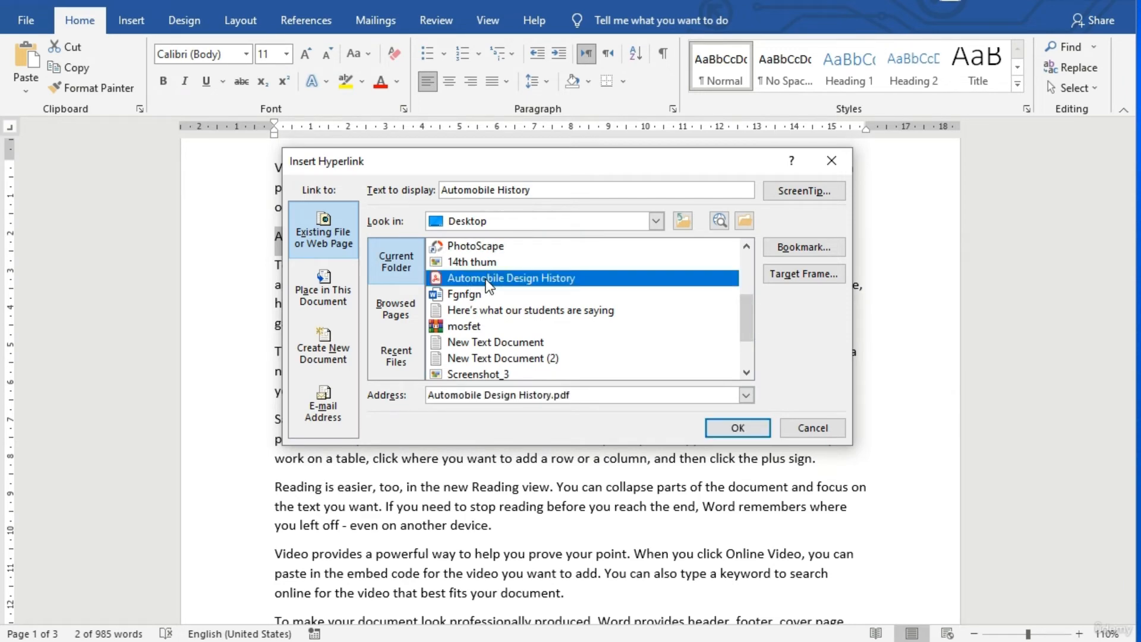
left_click(719, 426)
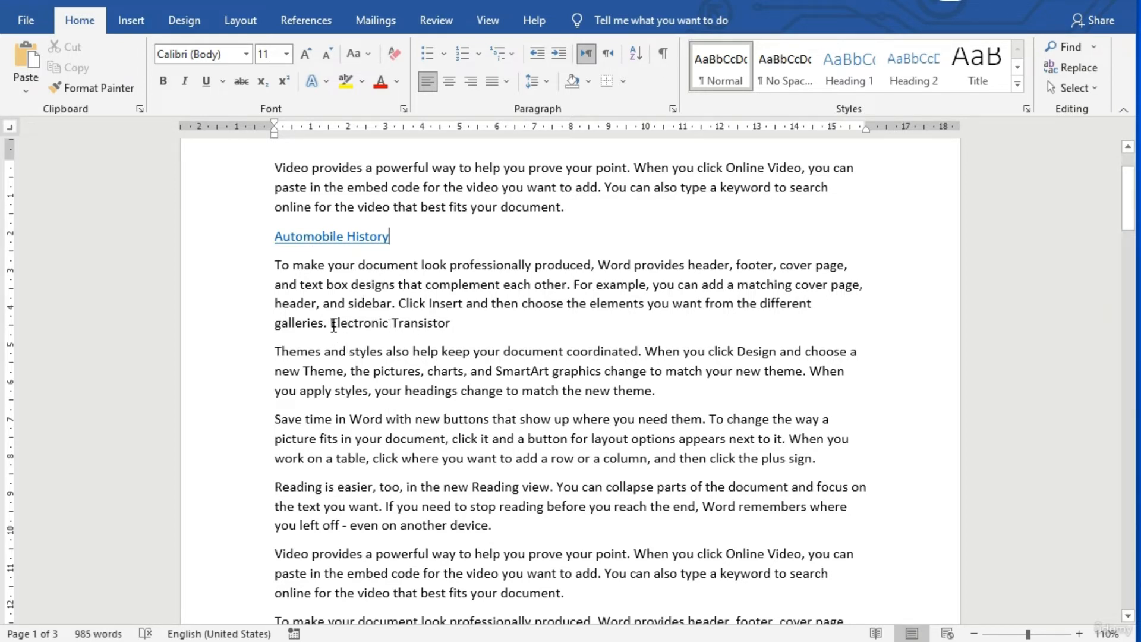
Hyperlink the word "Transistor" at the end of the paragraph below to the Desktop file transistor_mos_et_amplificateurs.pdf.
left_click_drag(330, 324, 451, 324)
left_click(439, 334)
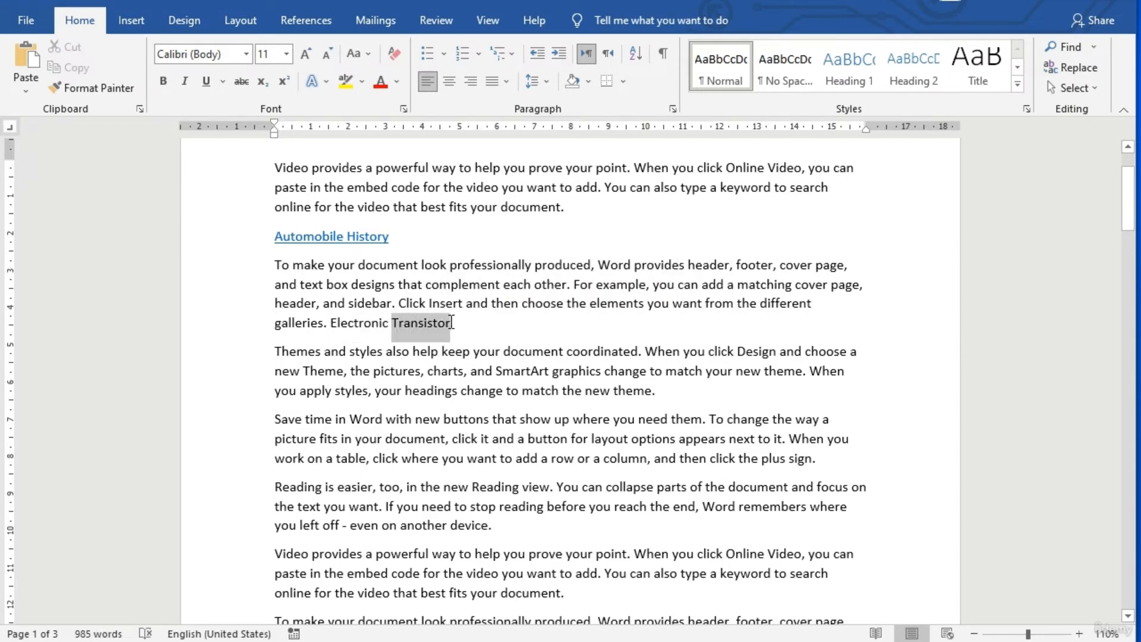
right_click(409, 320)
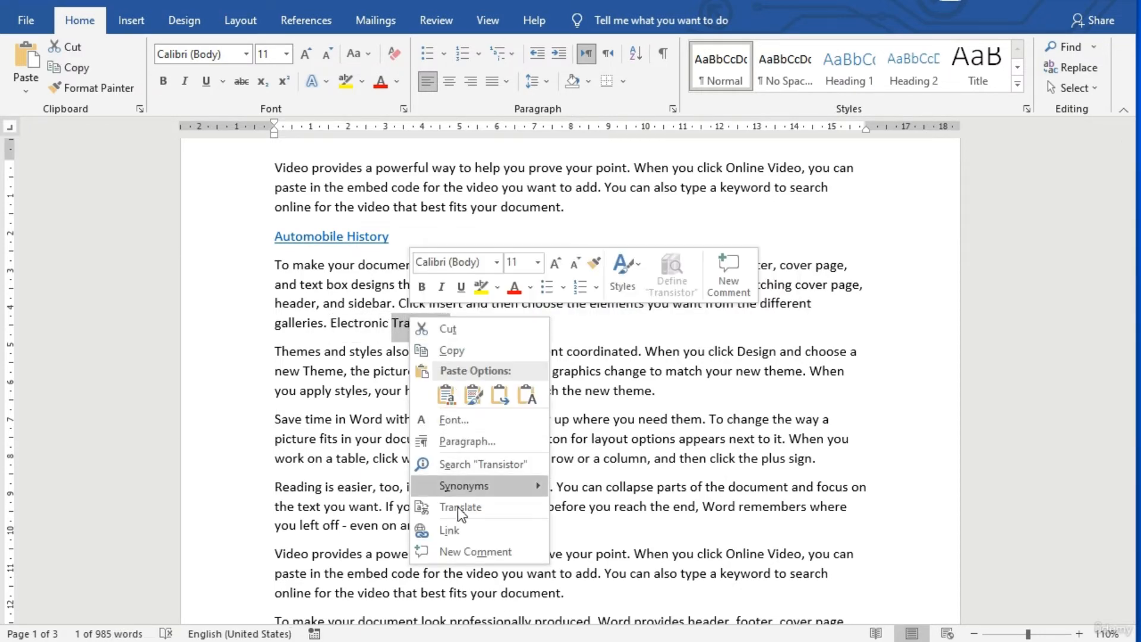
left_click(452, 526)
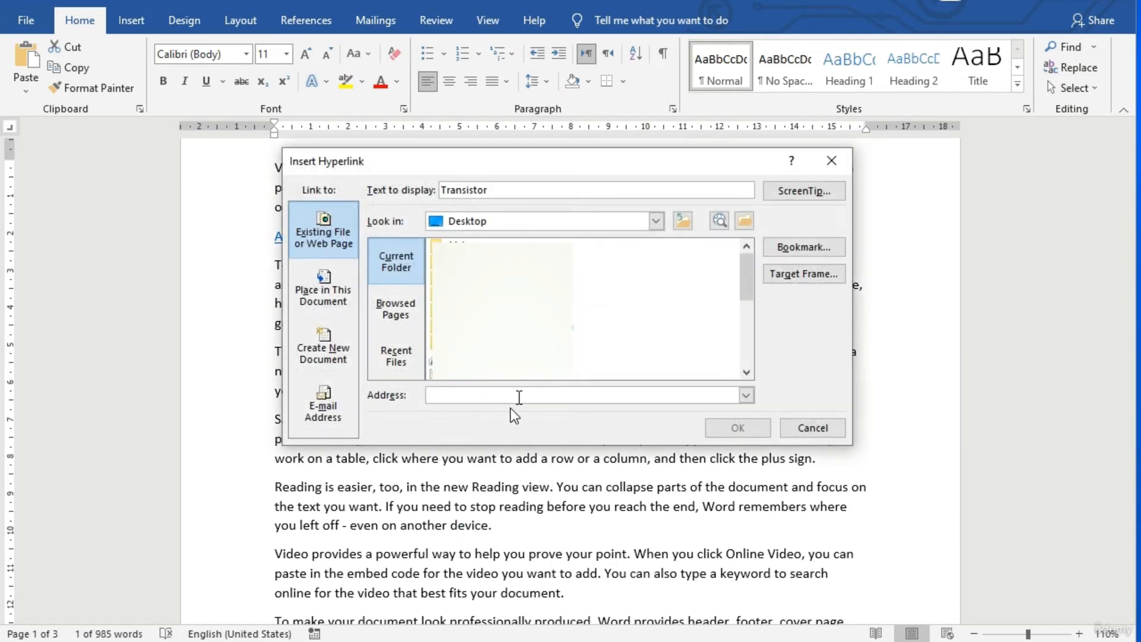
scroll(579, 347, "down", 3)
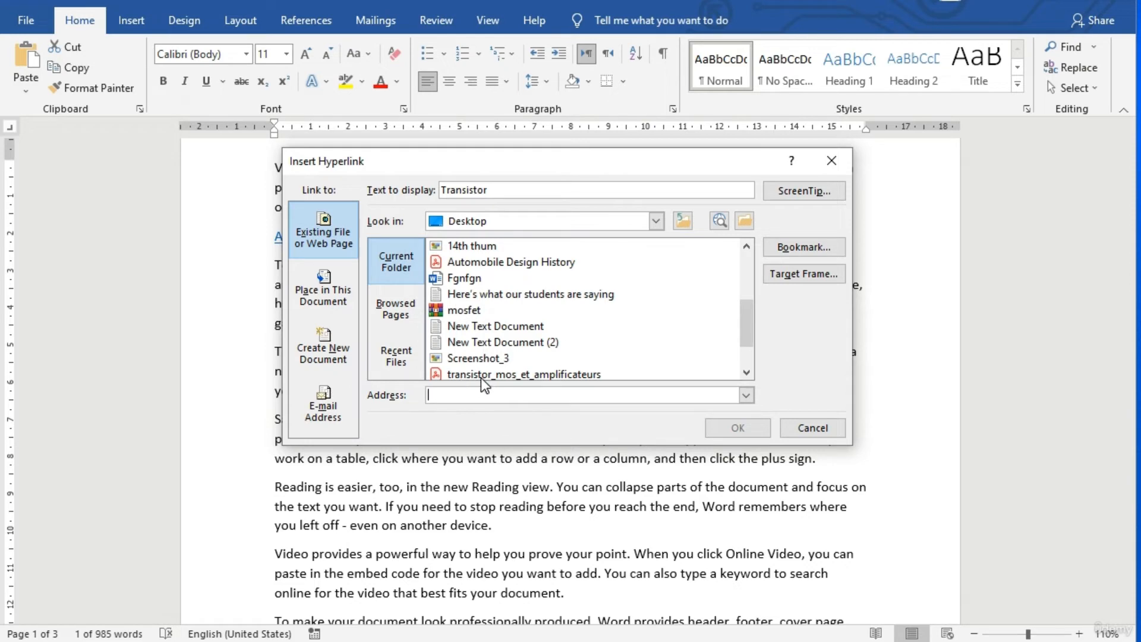
left_click(498, 377)
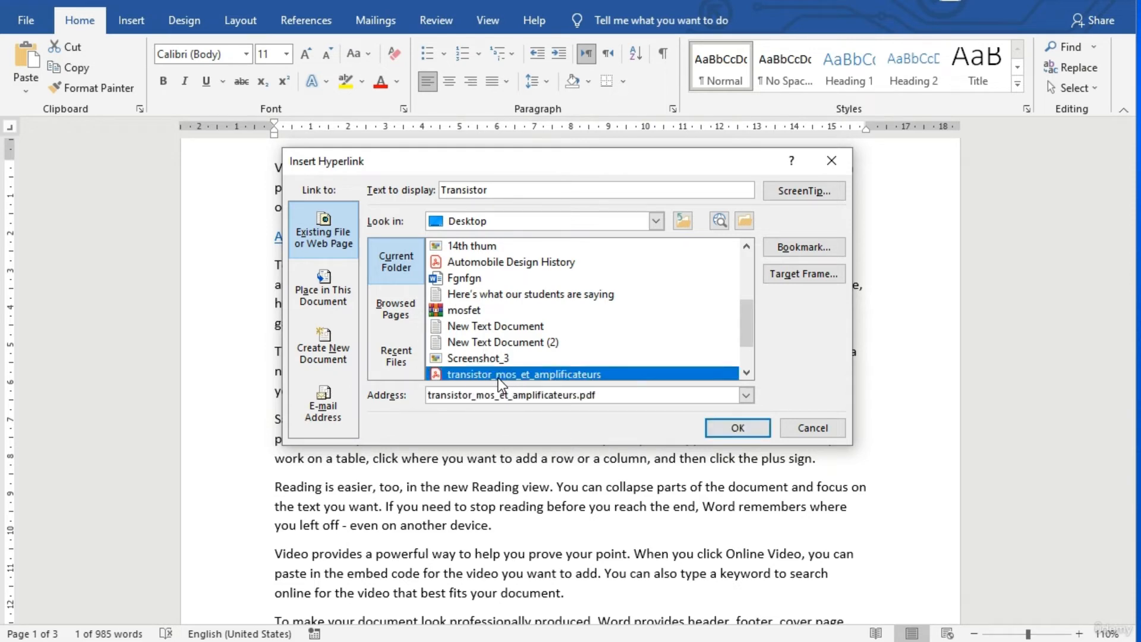
left_click(746, 429)
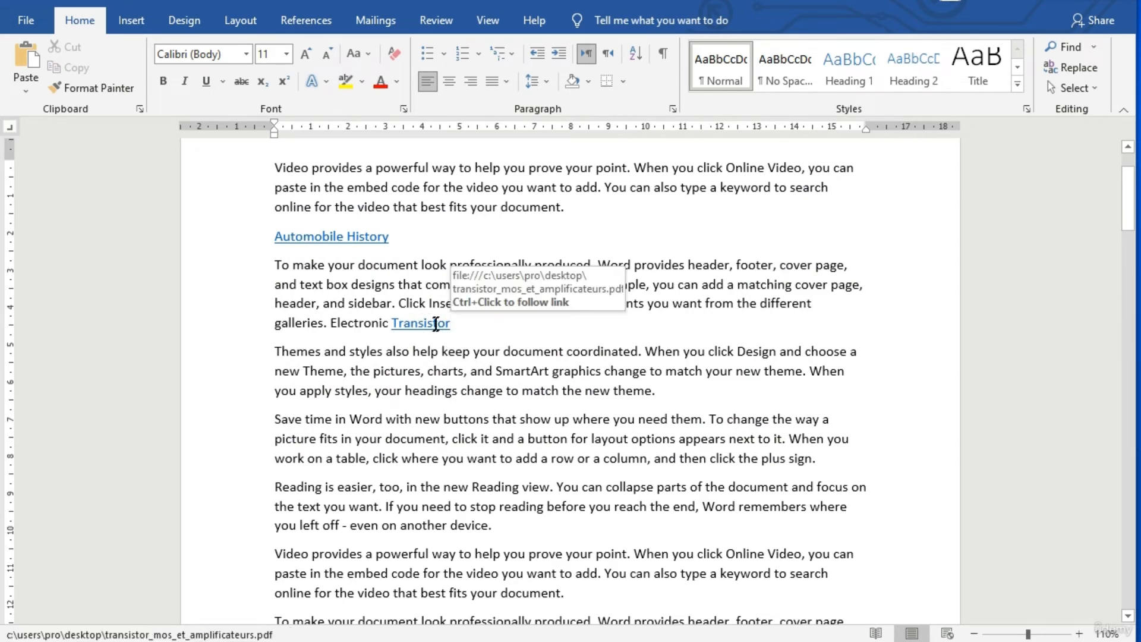
Follow the "Automobile History" hyperlink near the start of the document to open its linked PDF.
scroll(636, 309, "up", 1)
scroll(633, 306, "down", 3)
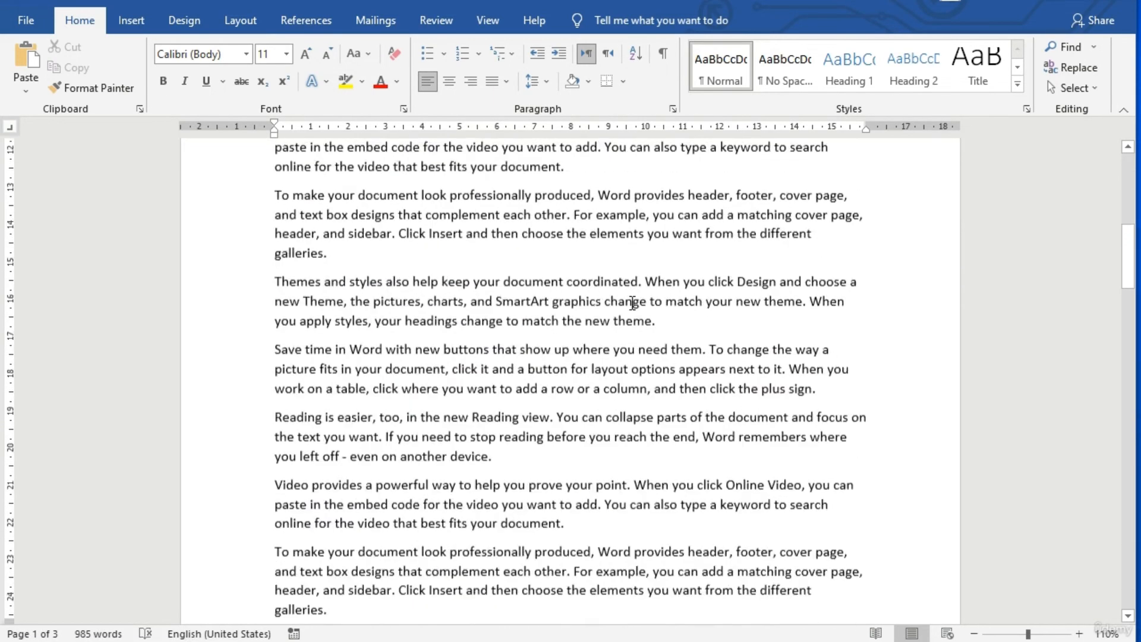
scroll(627, 304, "up", 4)
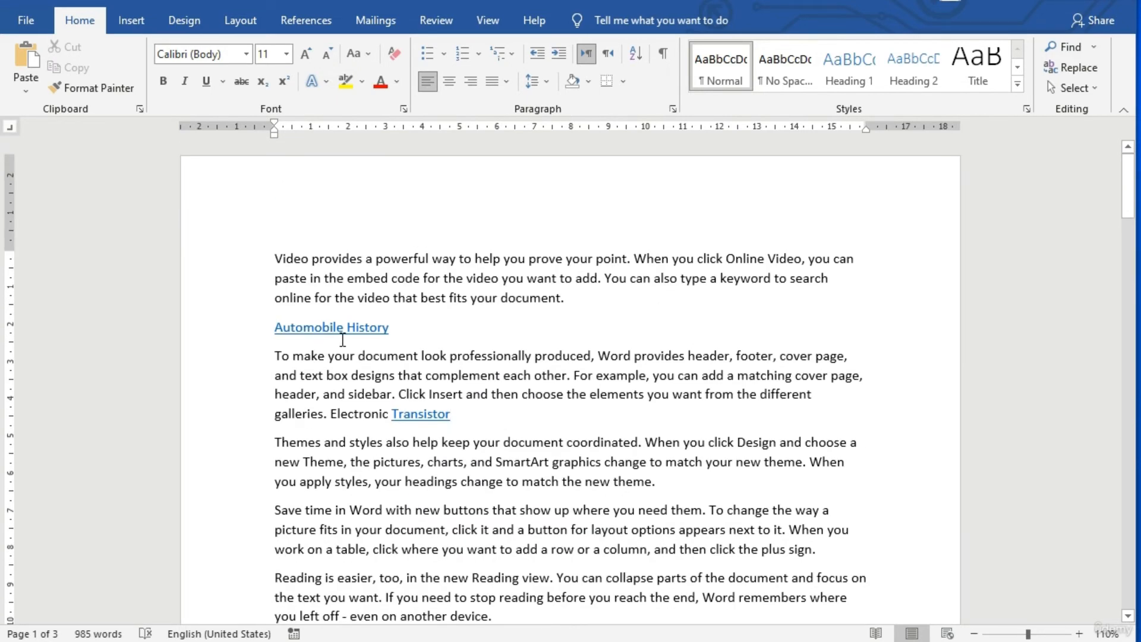
mouse_move(340, 337)
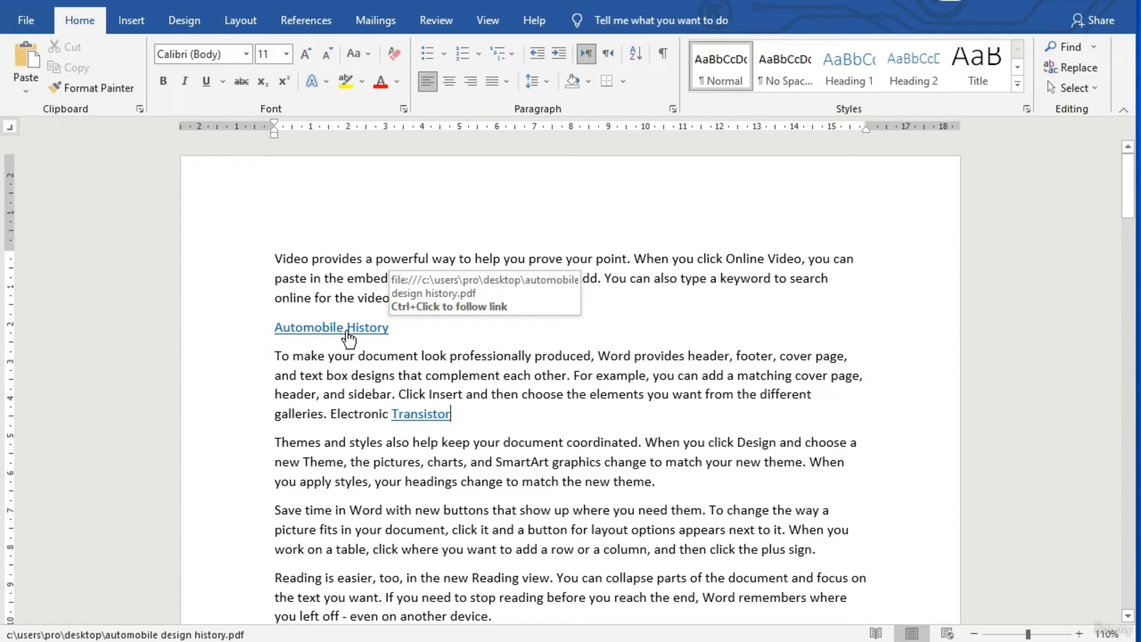
triple_click(324, 330)
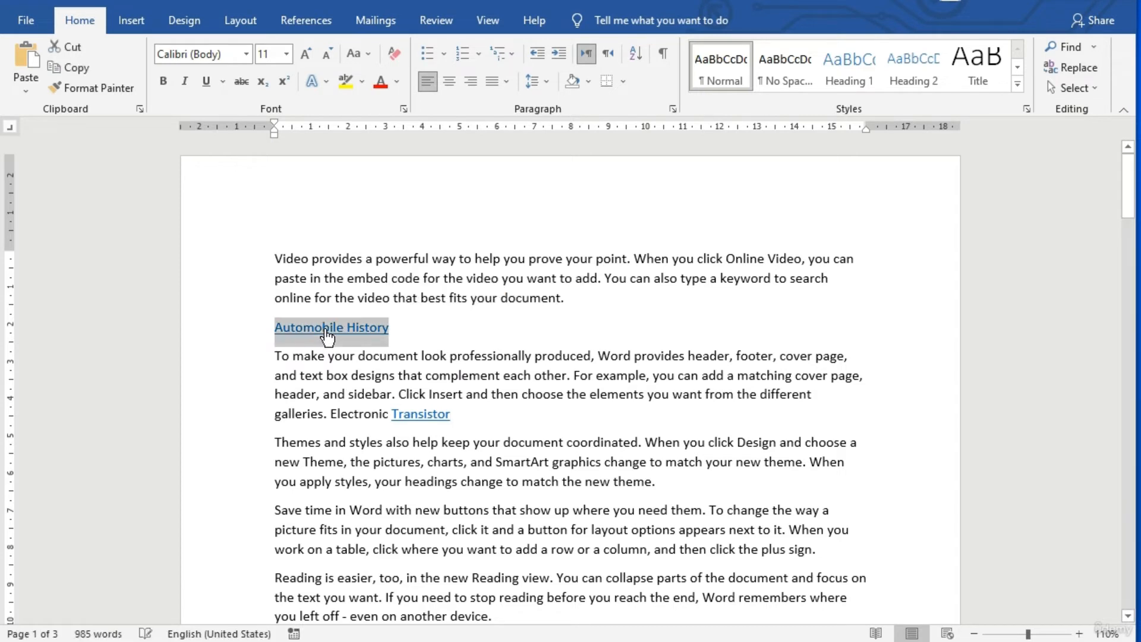
left_click(326, 330)
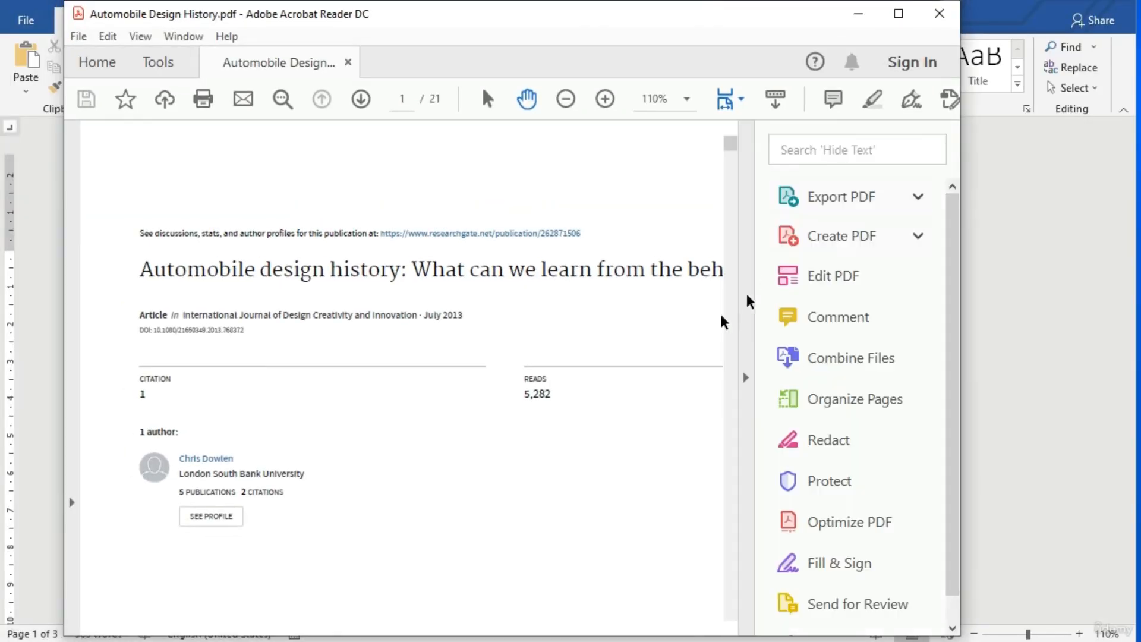
Skim the automobile design PDF from its first page to page 7 and return to the Word document.
scroll(554, 272, "down", 15)
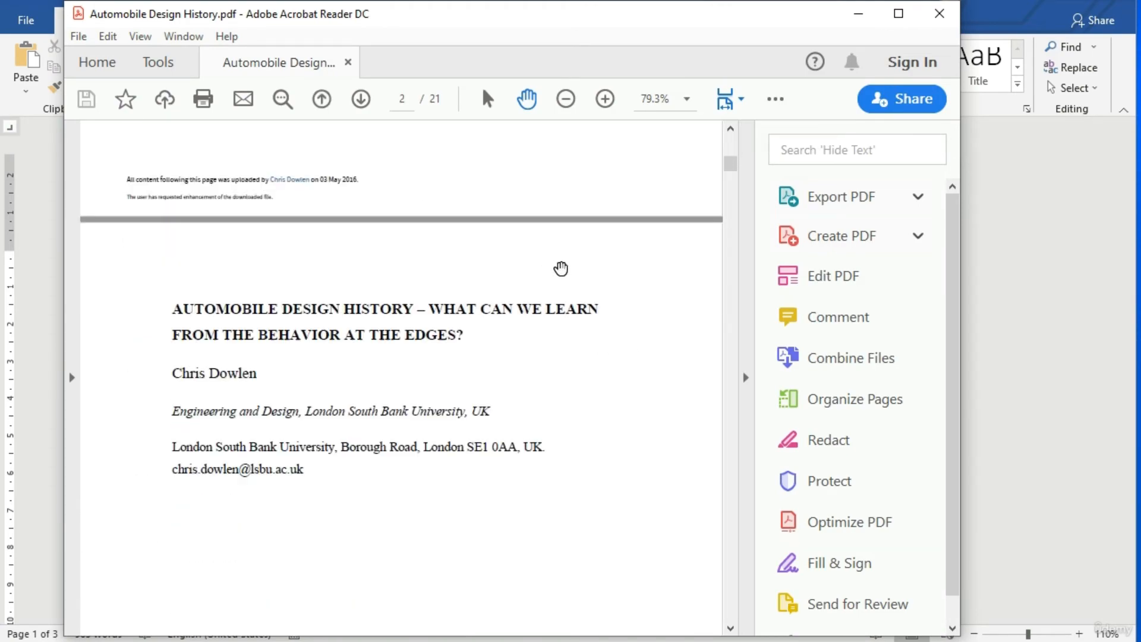
scroll(564, 265, "down", 10)
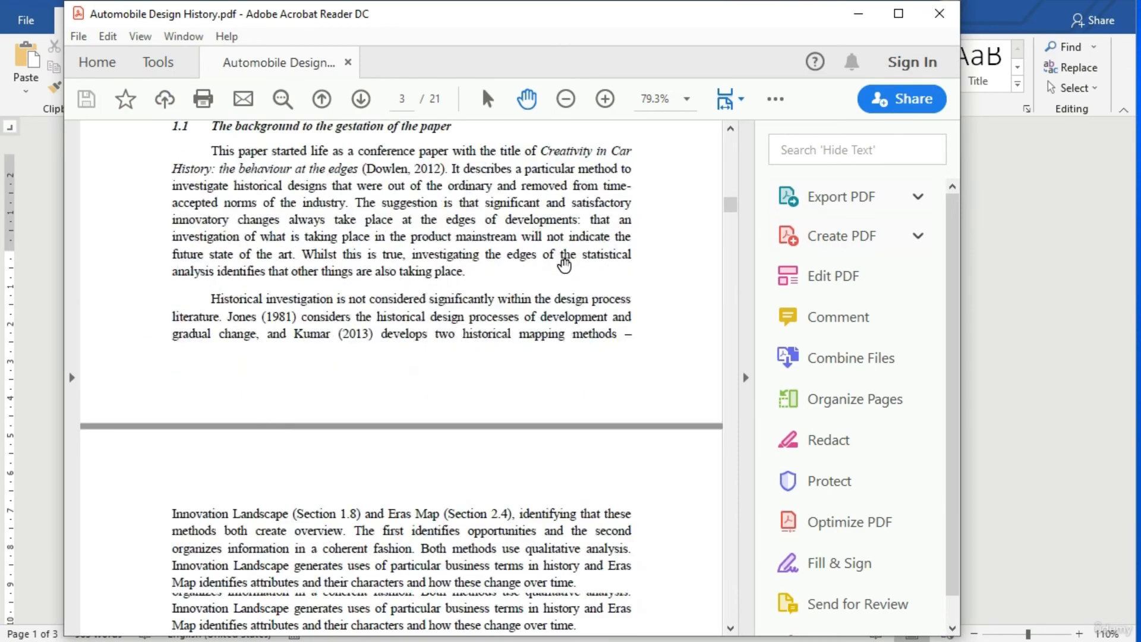
scroll(564, 266, "down", 12)
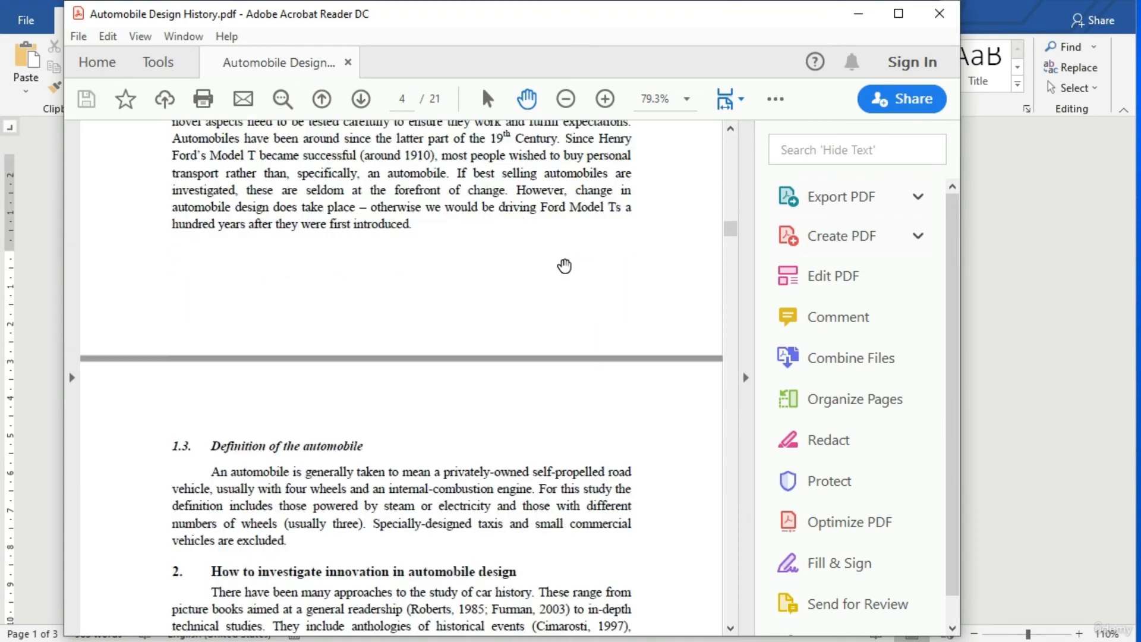
scroll(564, 265, "down", 15)
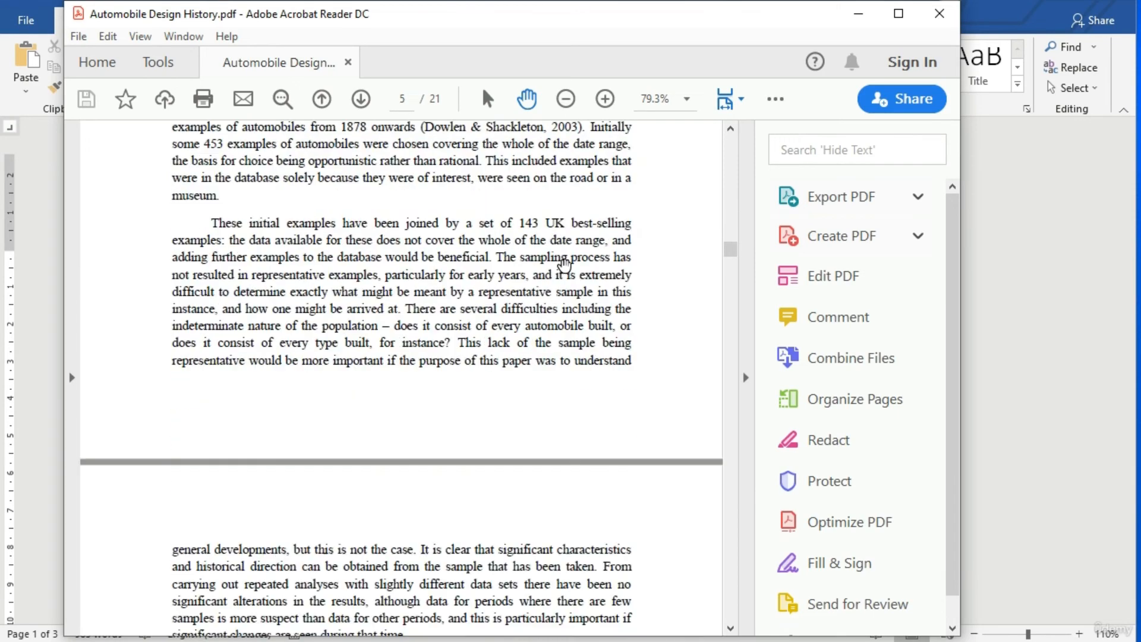
scroll(564, 266, "down", 12)
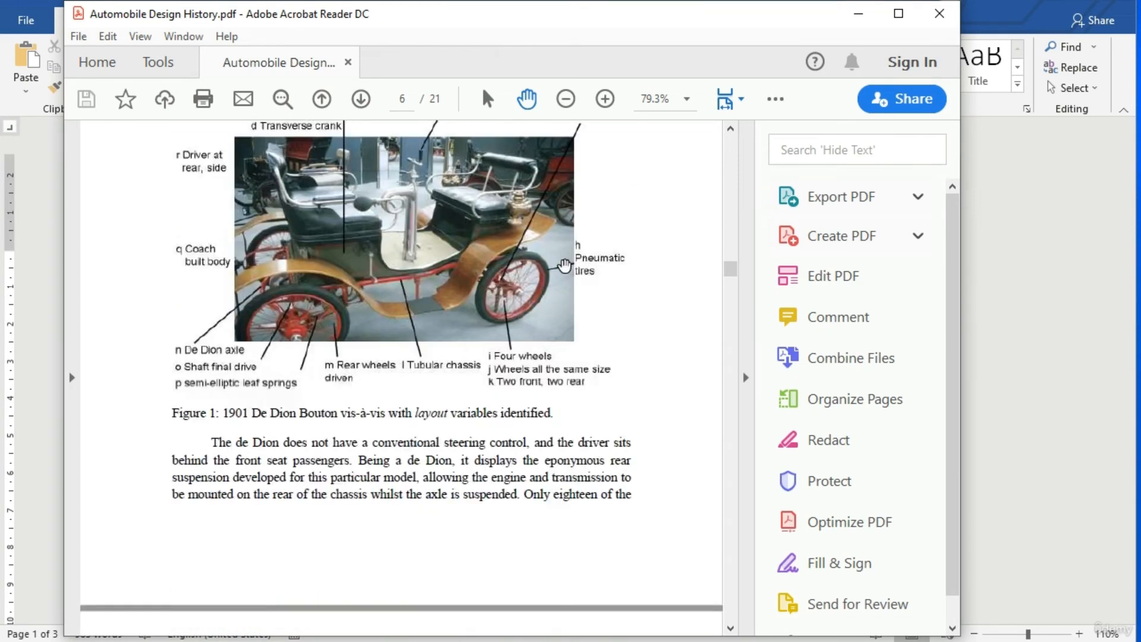
scroll(565, 266, "down", 8)
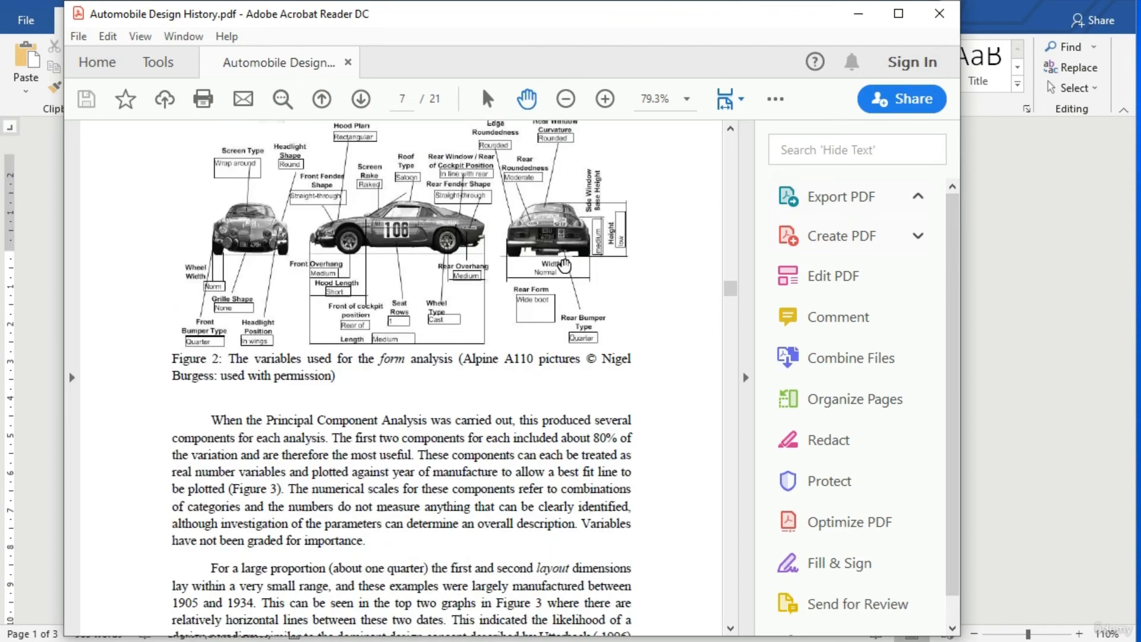
key("alt+Tab")
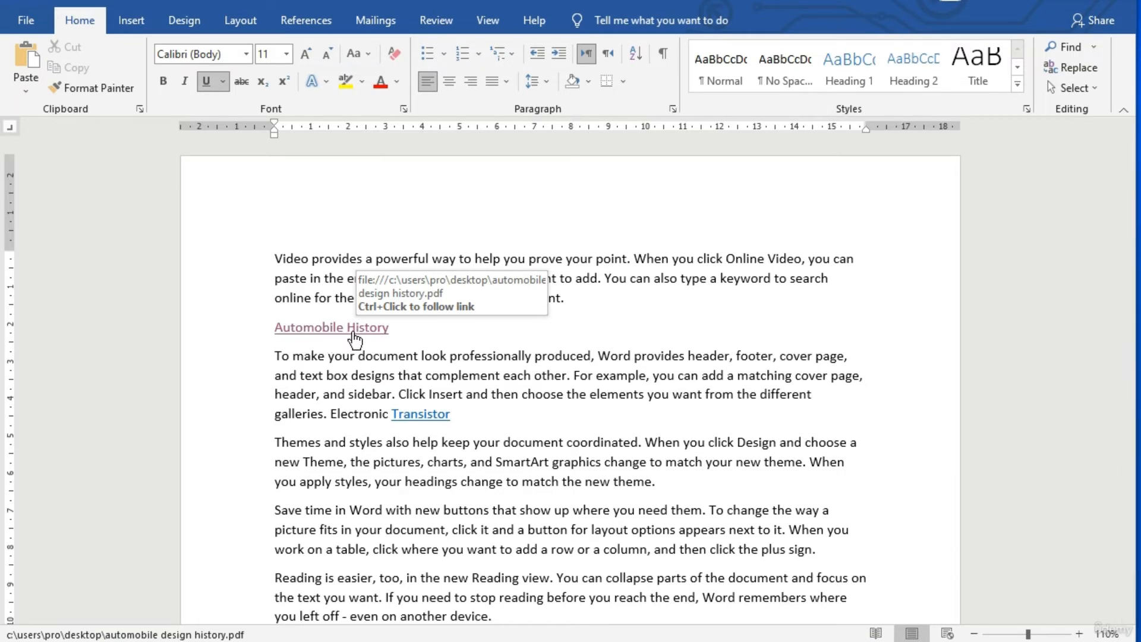
Follow the "Transistor" hyperlink, skim the linked PDF to page 31, and close it to return to the Word document.
left_click(421, 415, "ctrl")
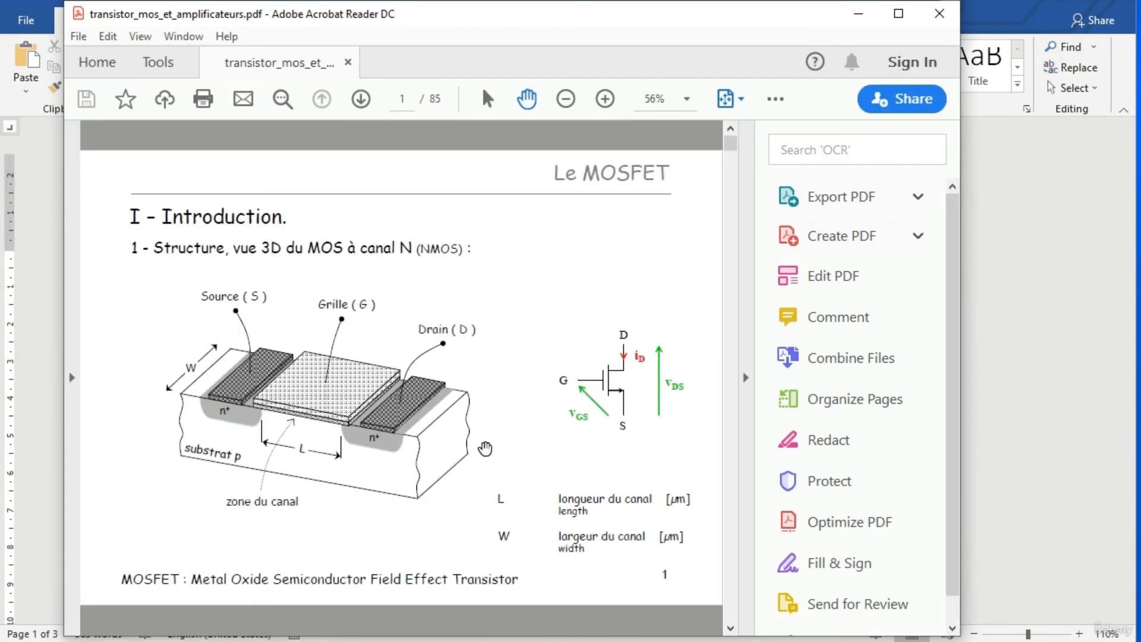
scroll(489, 407, "down", 10)
scroll(489, 407, "down", 20)
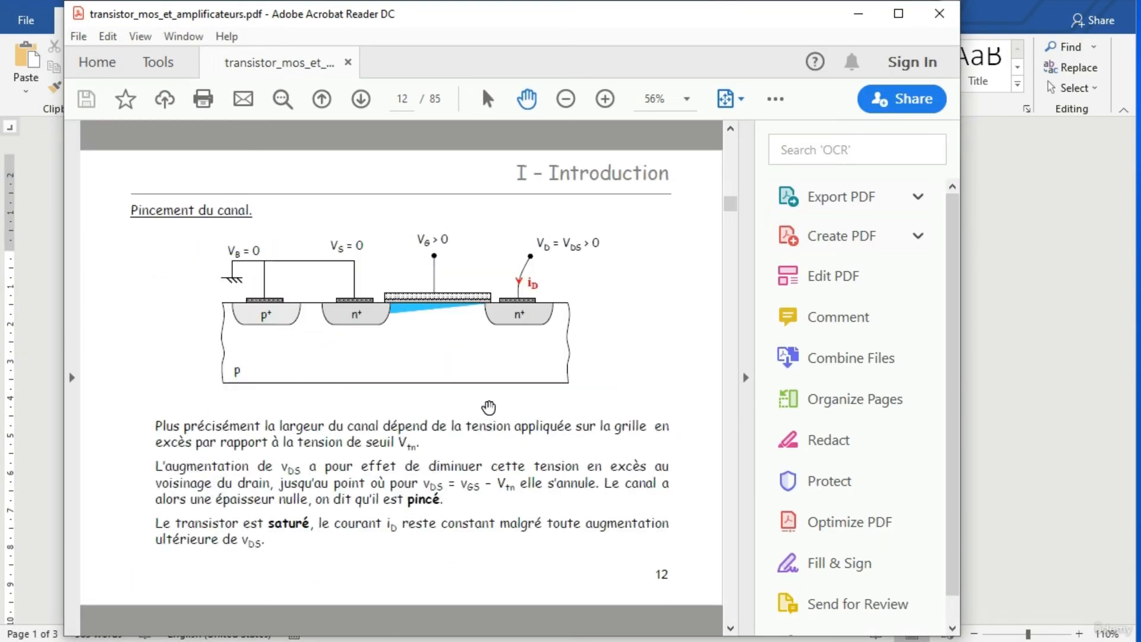
scroll(488, 407, "down", 20)
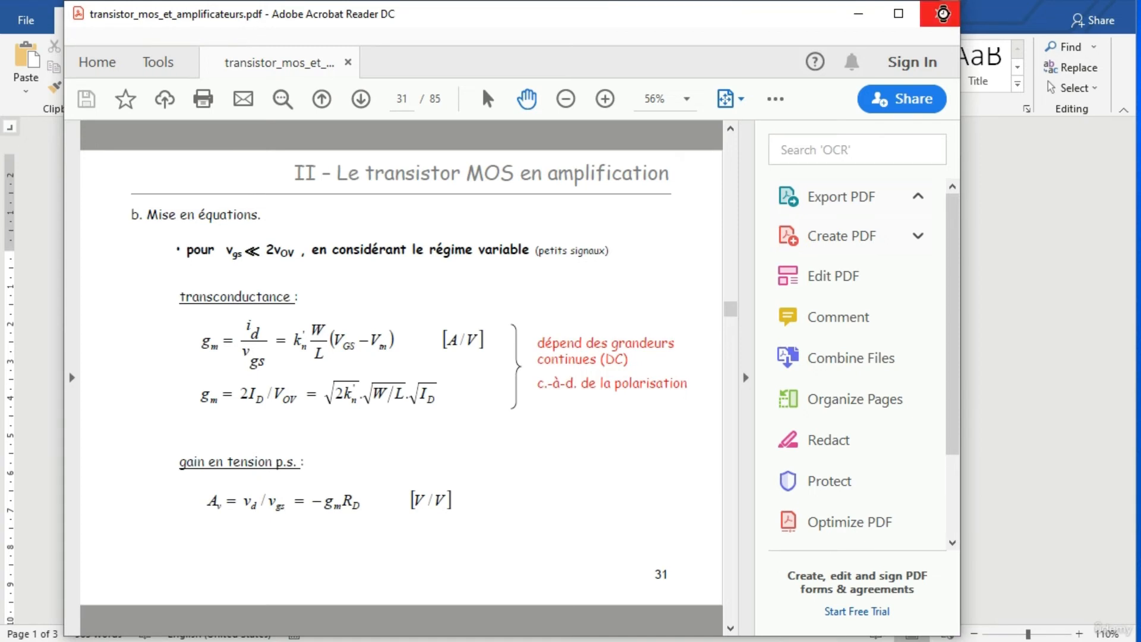
left_click(944, 15)
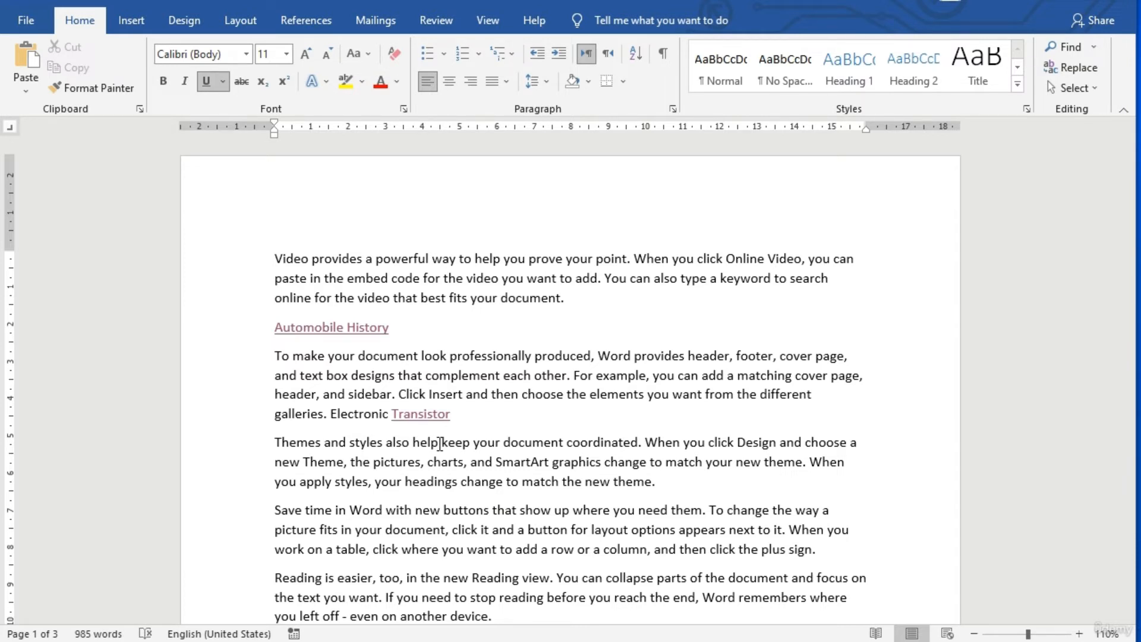
left_click(673, 355)
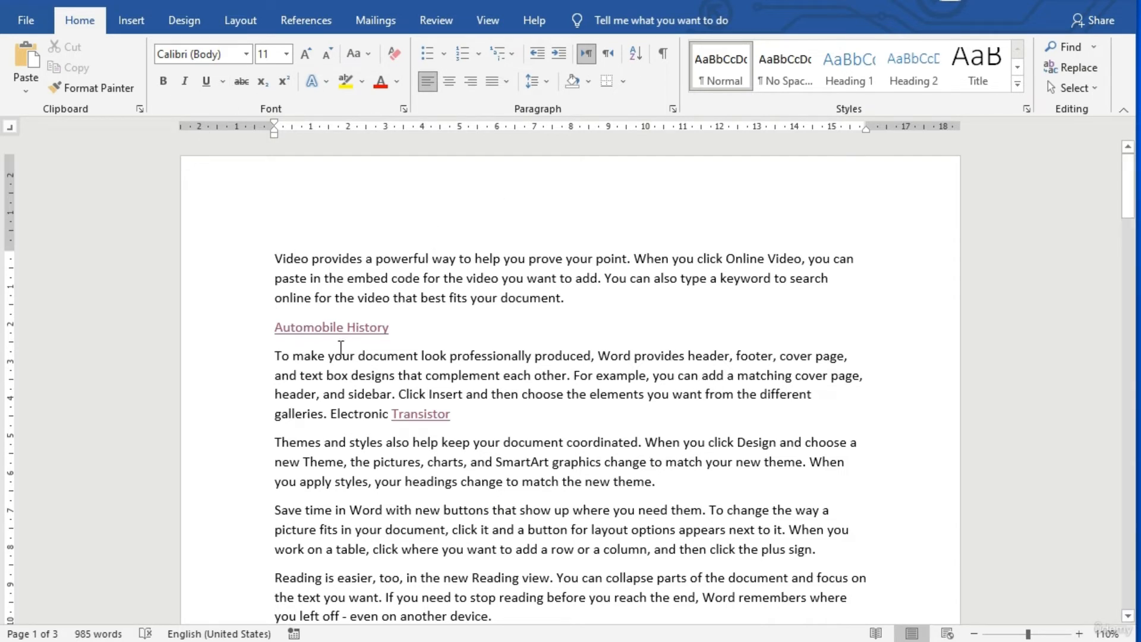
Make the word "Video" at the start of the first paragraph bold.
left_click_drag(275, 257, 308, 255)
left_click(293, 297)
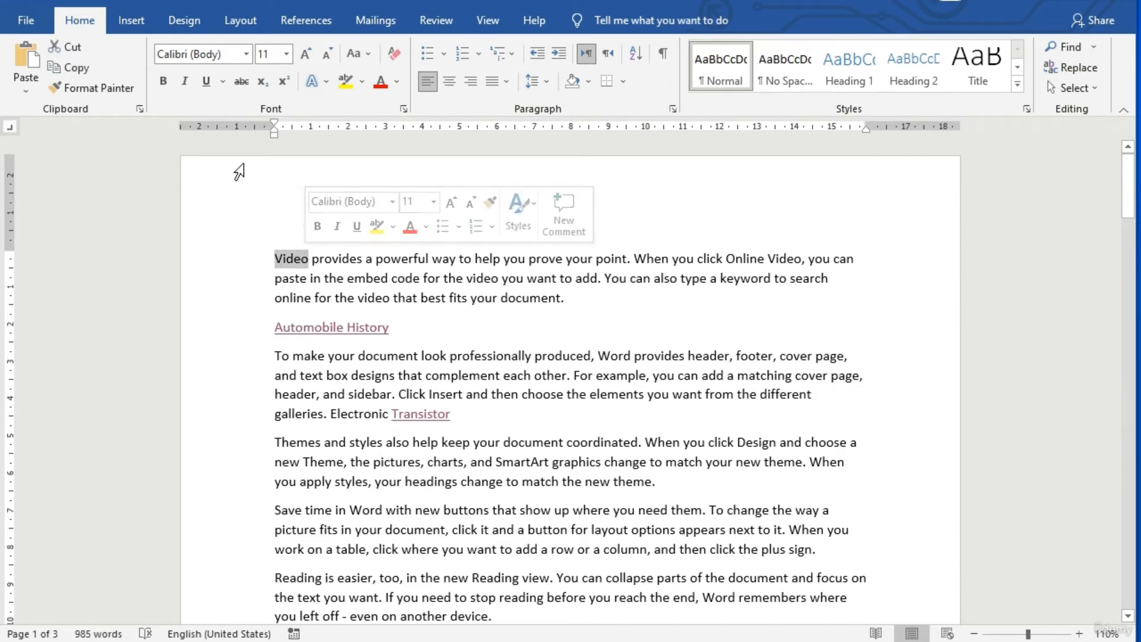
left_click(160, 82)
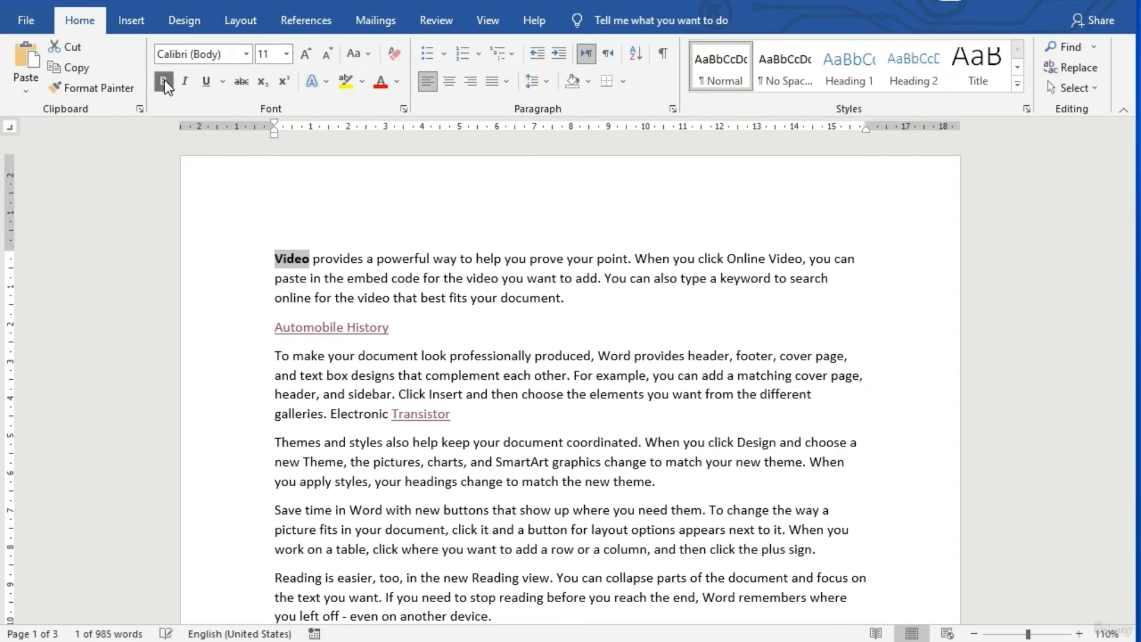
left_click(414, 320)
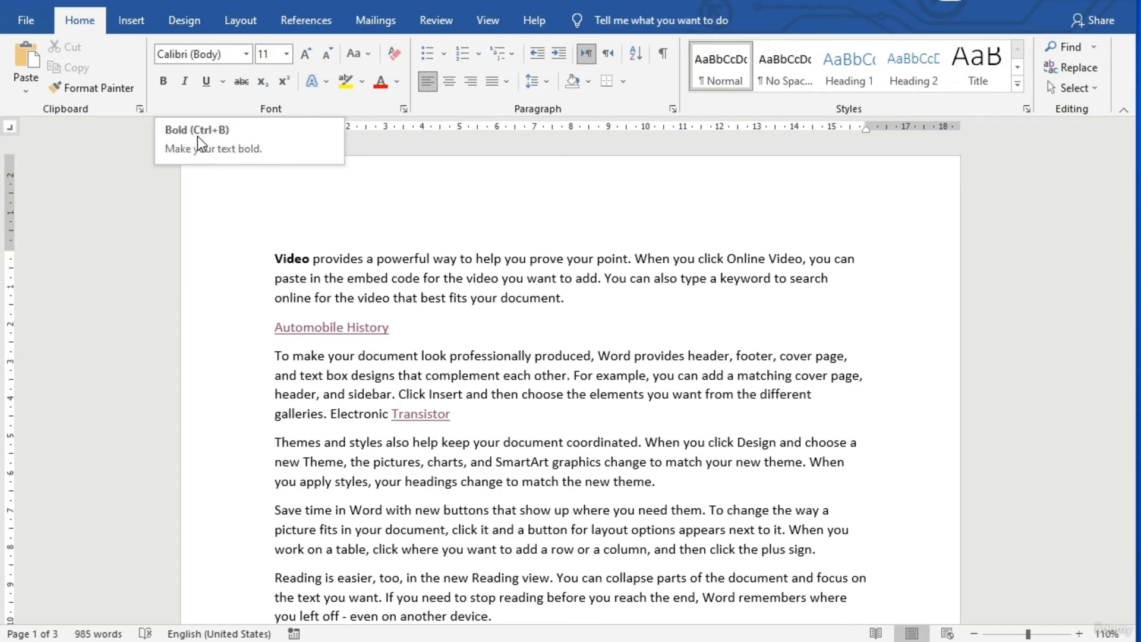
Bold the phrase "powerful way to help you prove your point" in the first sentence.
left_click(311, 297)
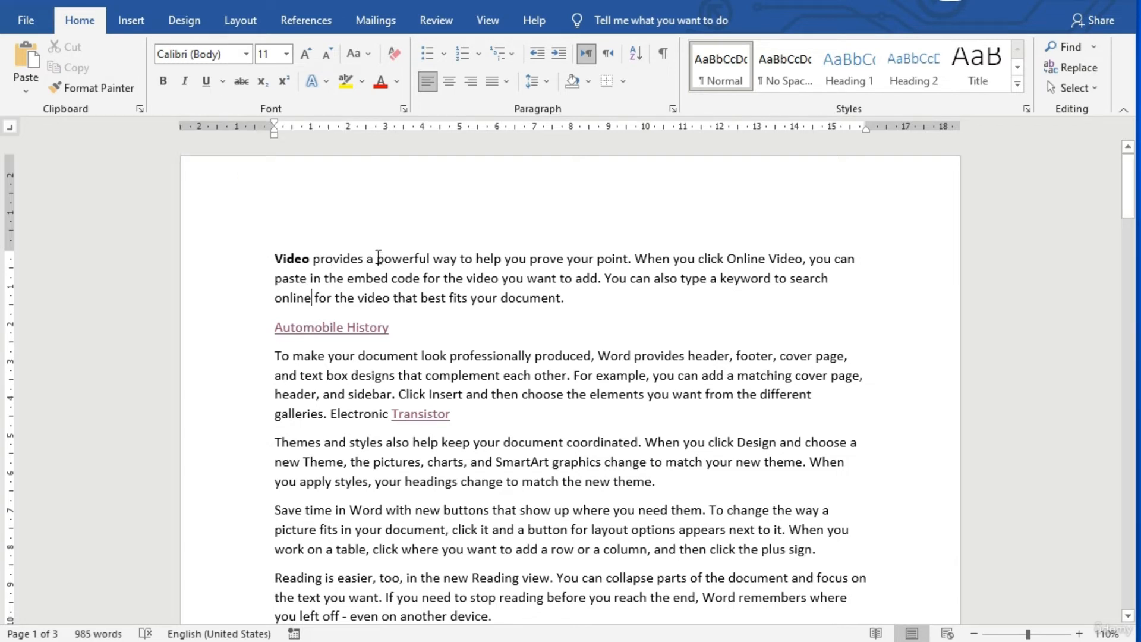
left_click_drag(376, 258, 627, 276)
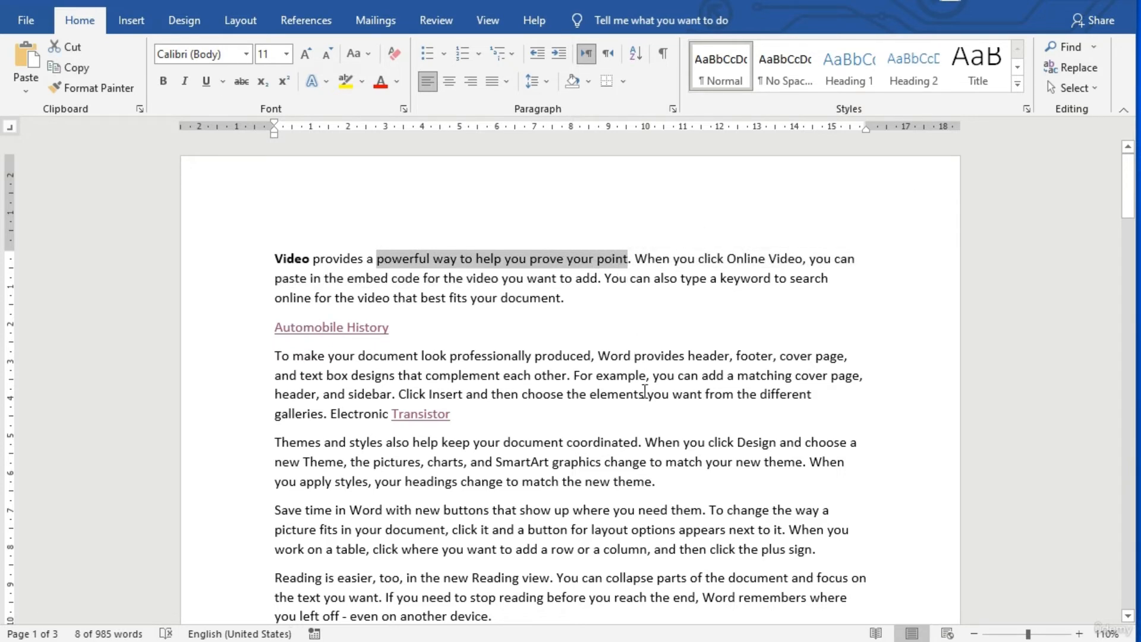
key("ctrl+b")
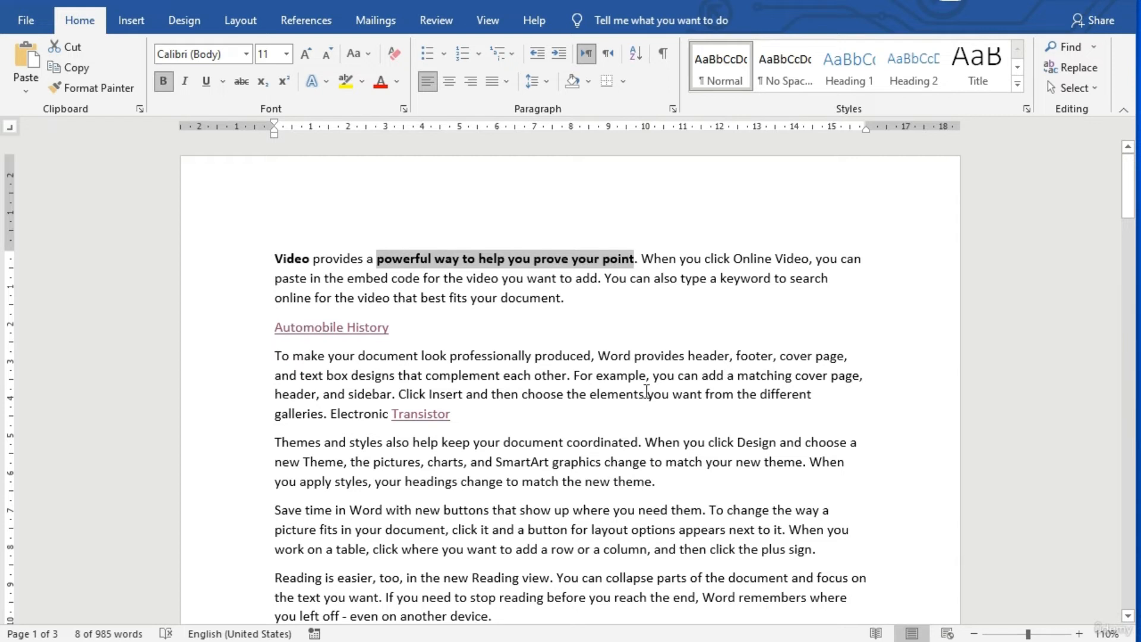
left_click(648, 355)
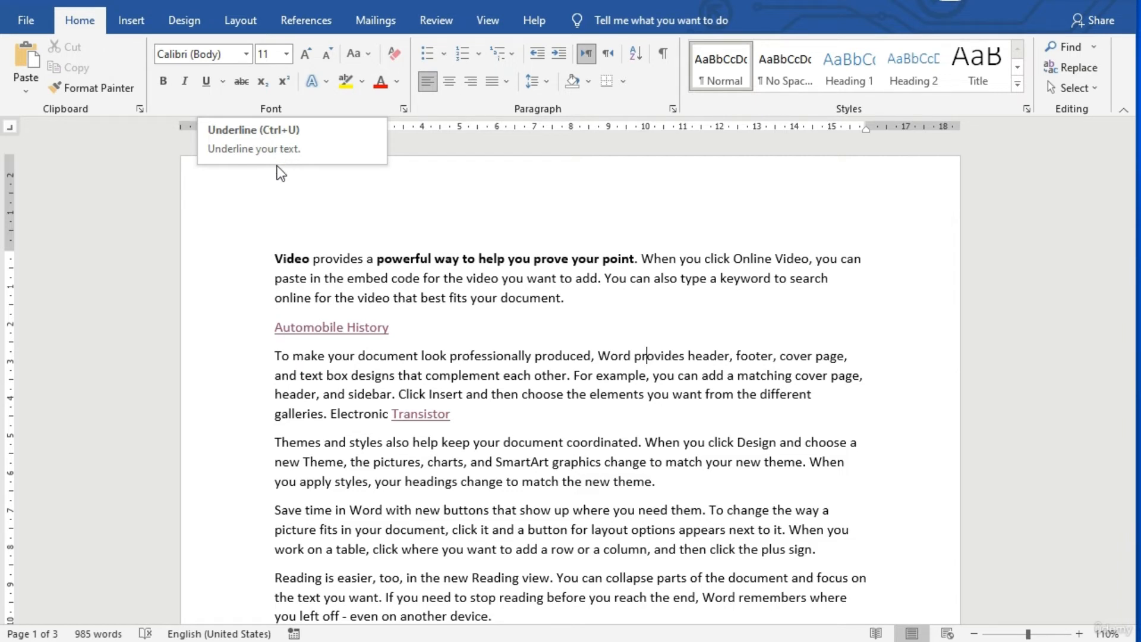
Display the access keys for the Design commands and return to the Home commands with their access keys shown.
left_click(297, 194)
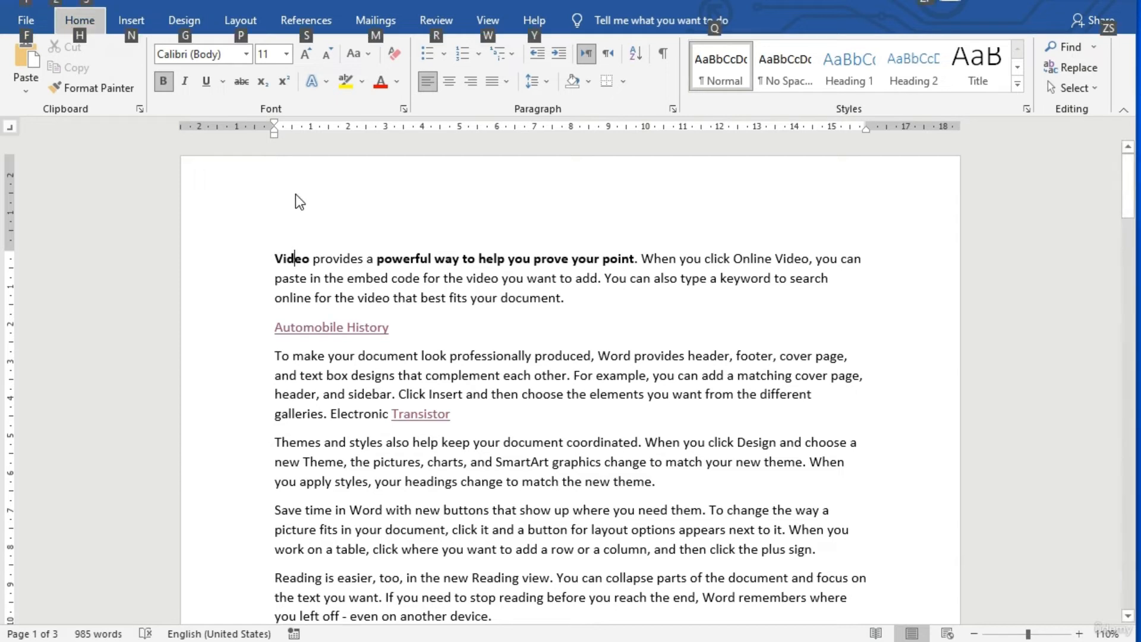
key("alt")
key("g")
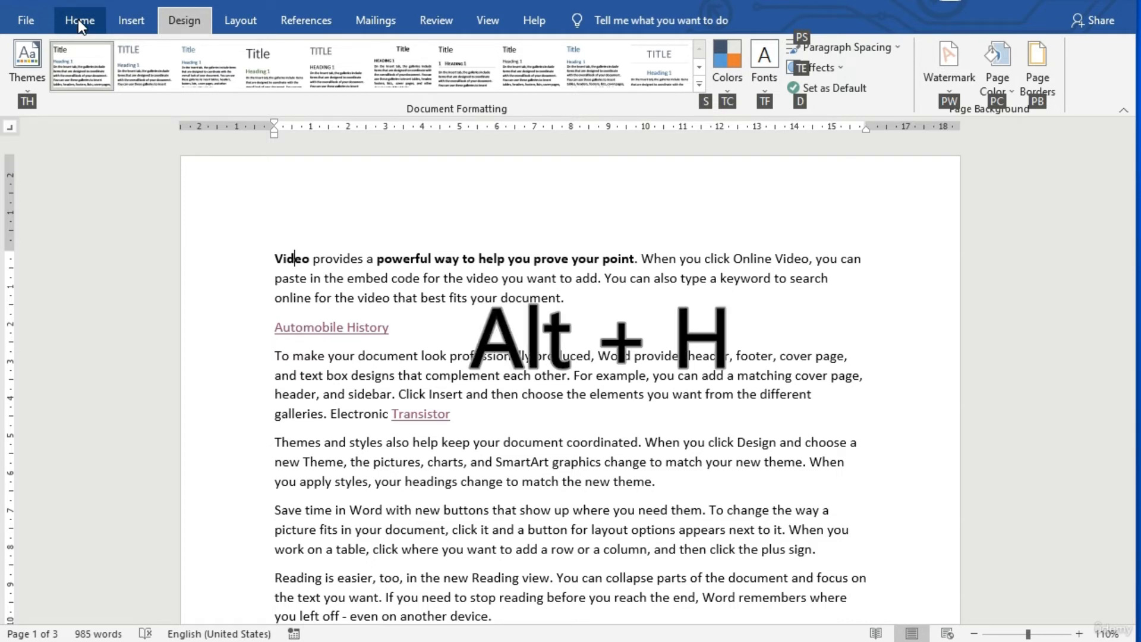
key("h")
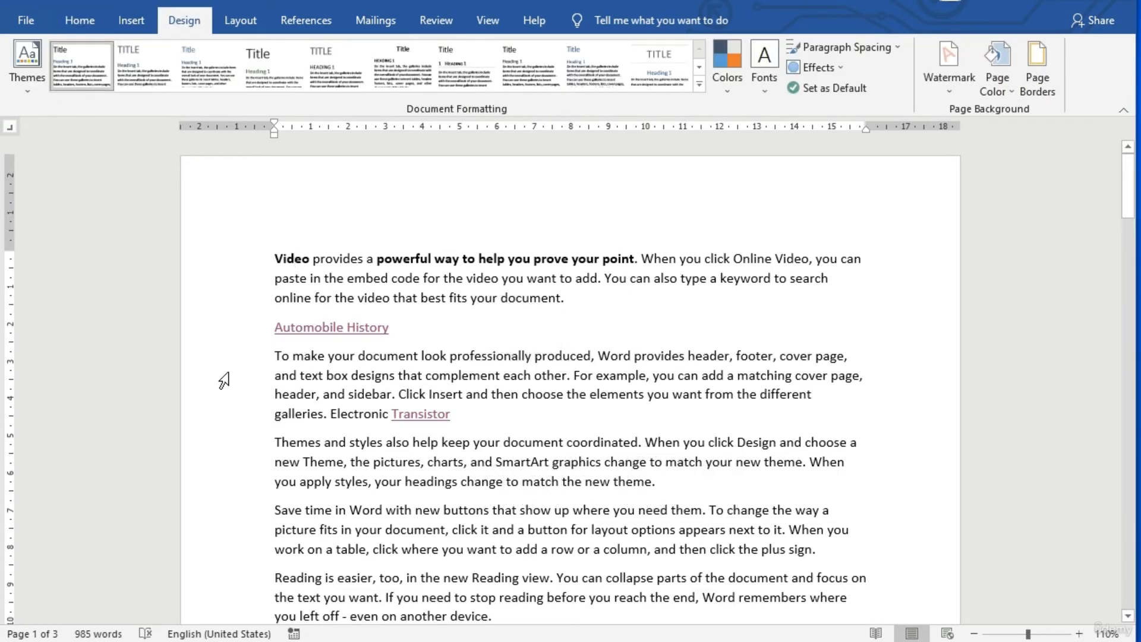
key("alt")
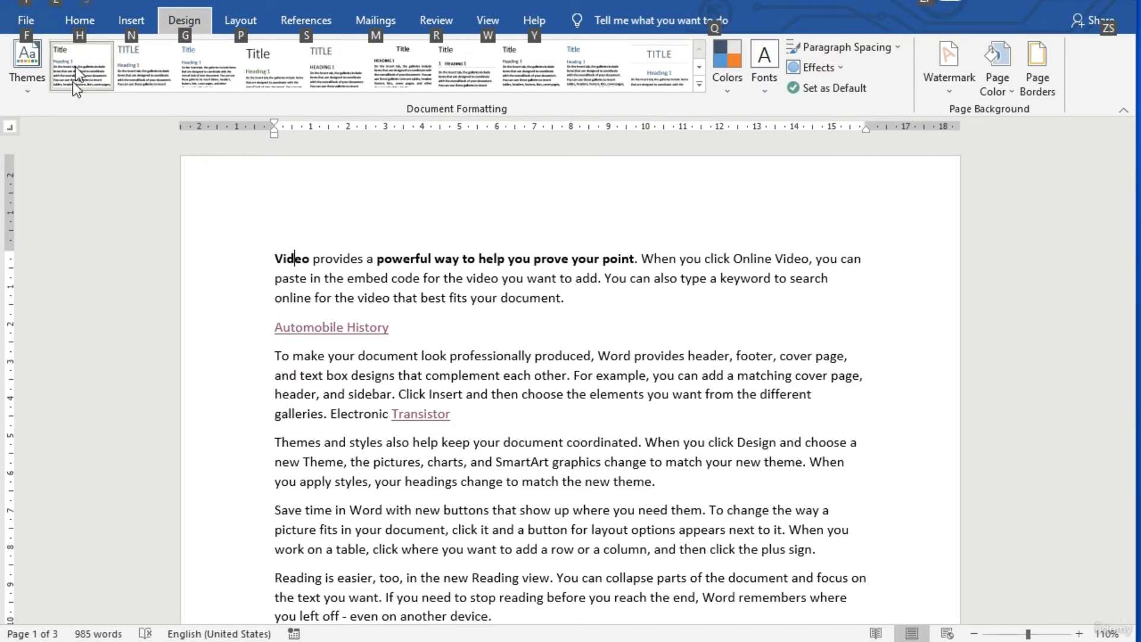
key("h")
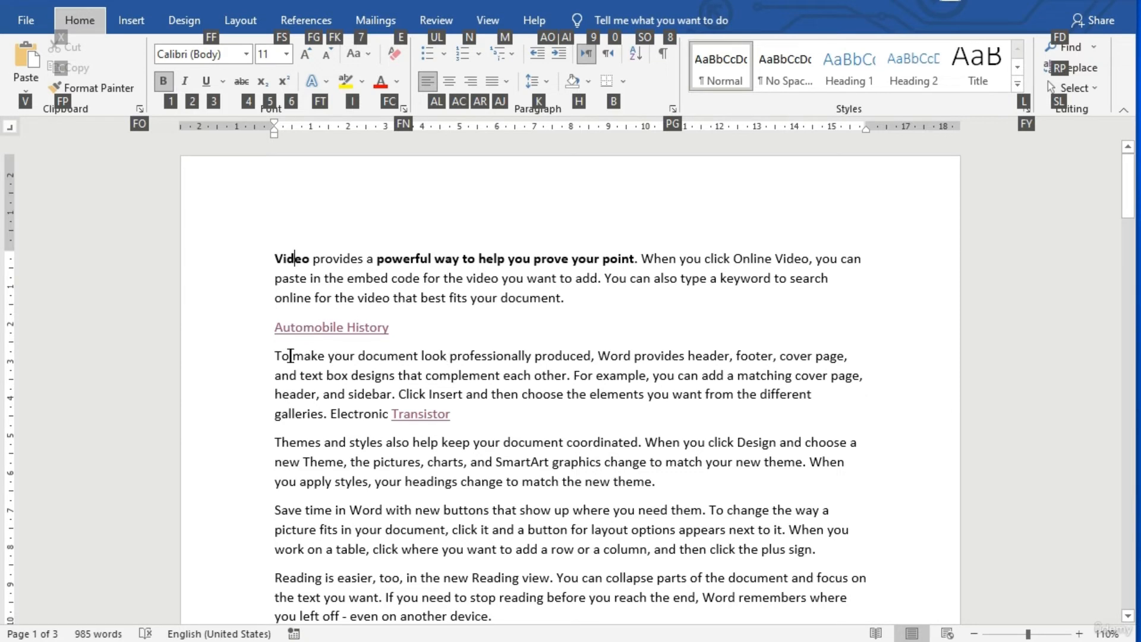
Make the paragraph beginning "Save time in Word with new buttons" bold and italic.
left_click_drag(274, 355, 563, 376)
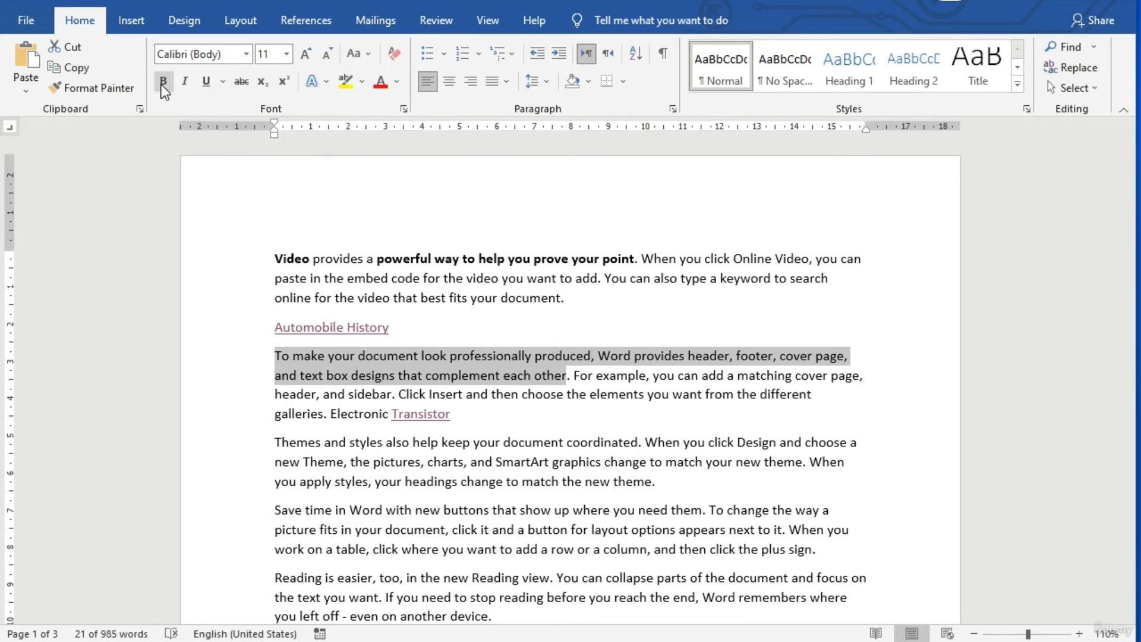
key("alt")
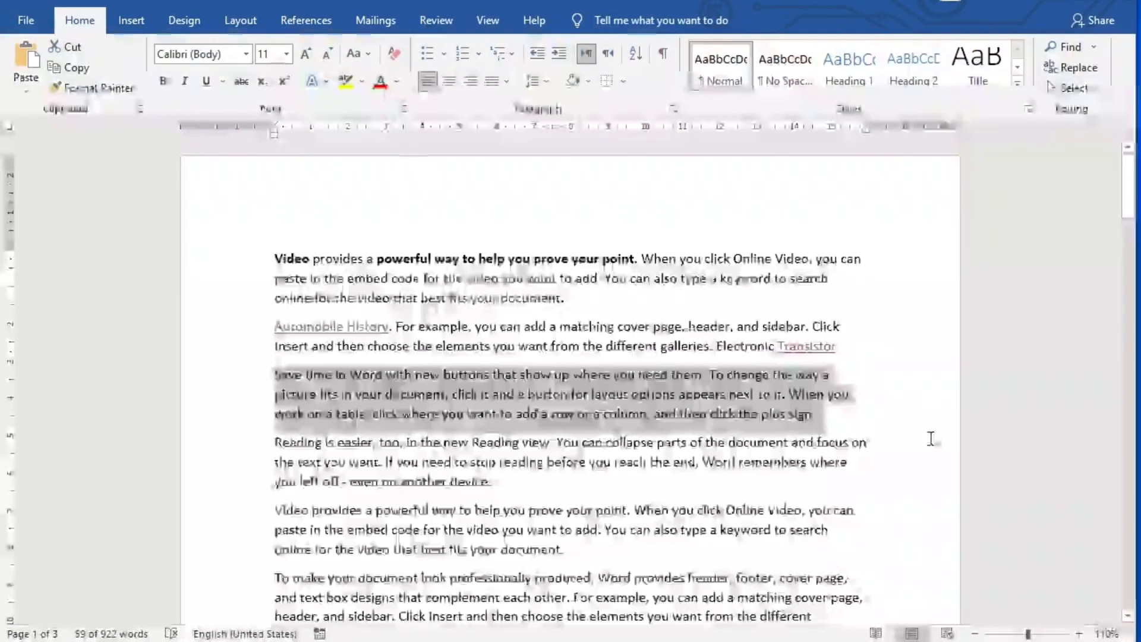
key("1")
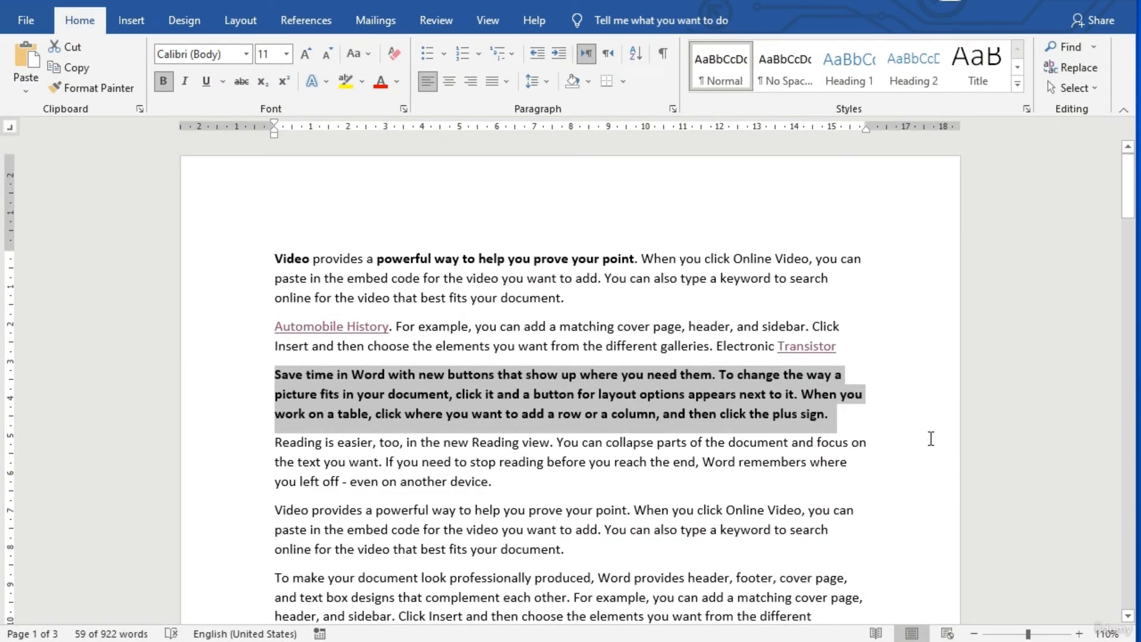
key("alt+h")
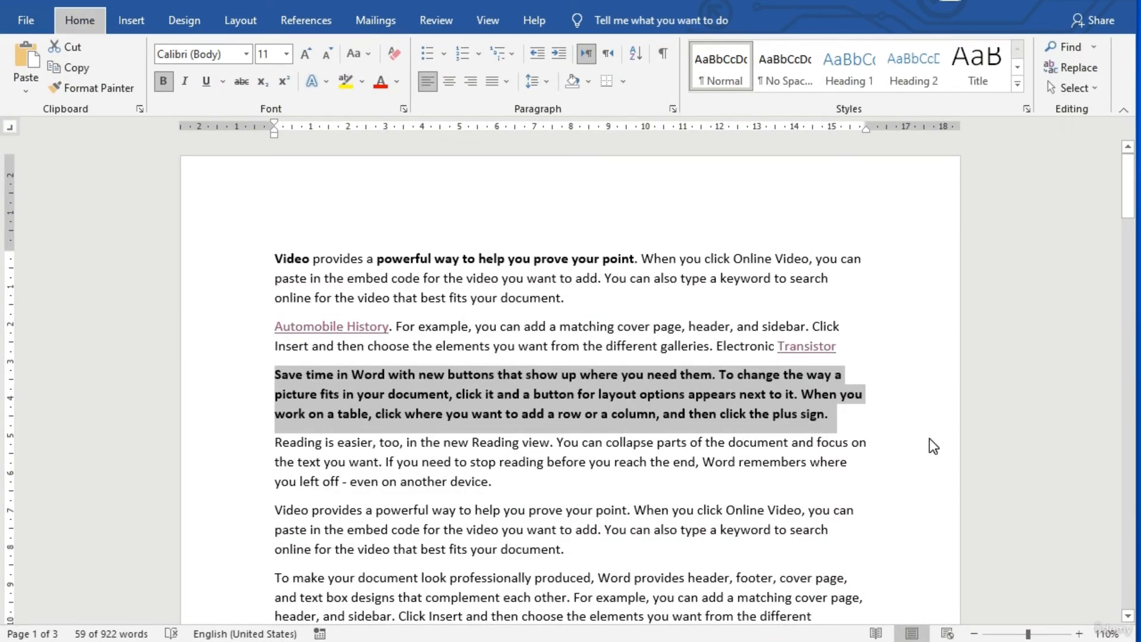
key("2")
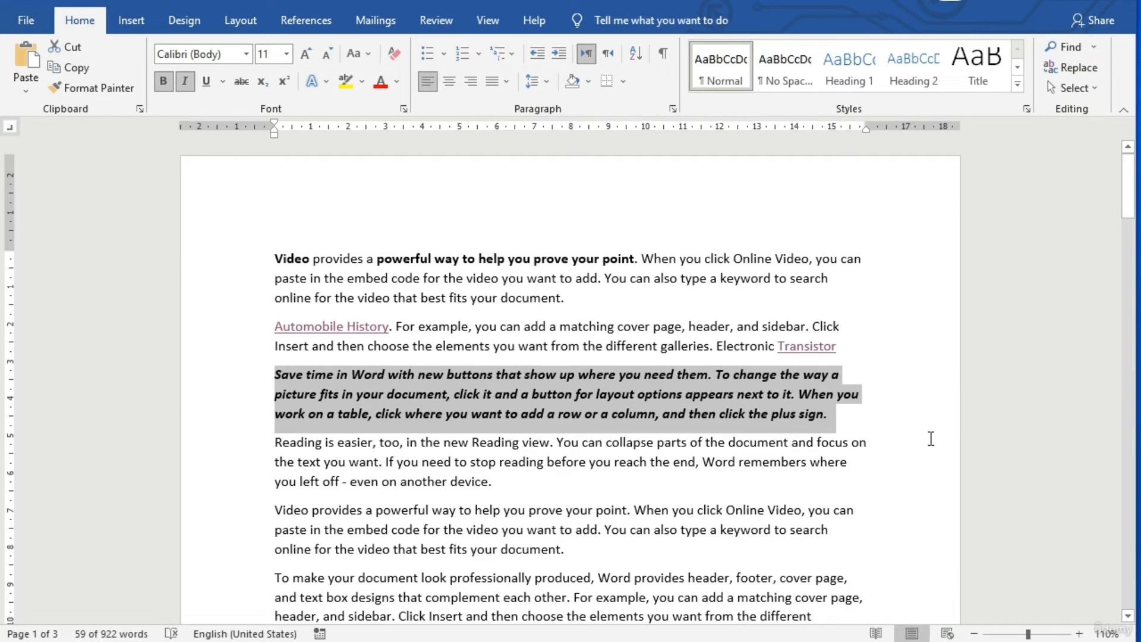
Apply a double underline to the bold italic "Save time in Word" paragraph.
key("alt+h")
key("3")
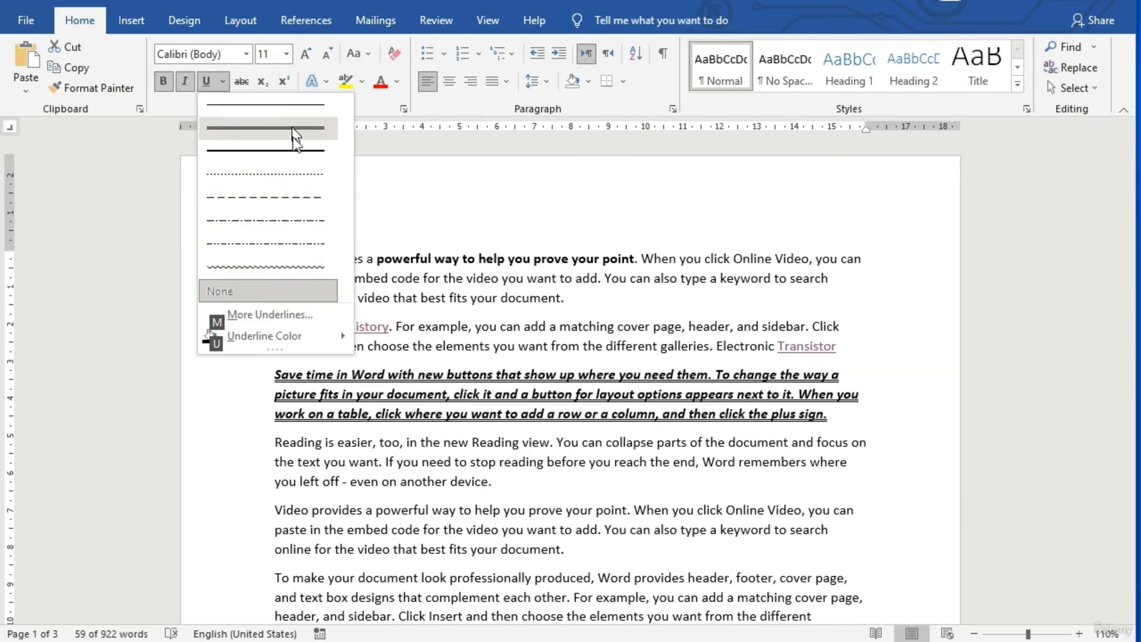
left_click(291, 131)
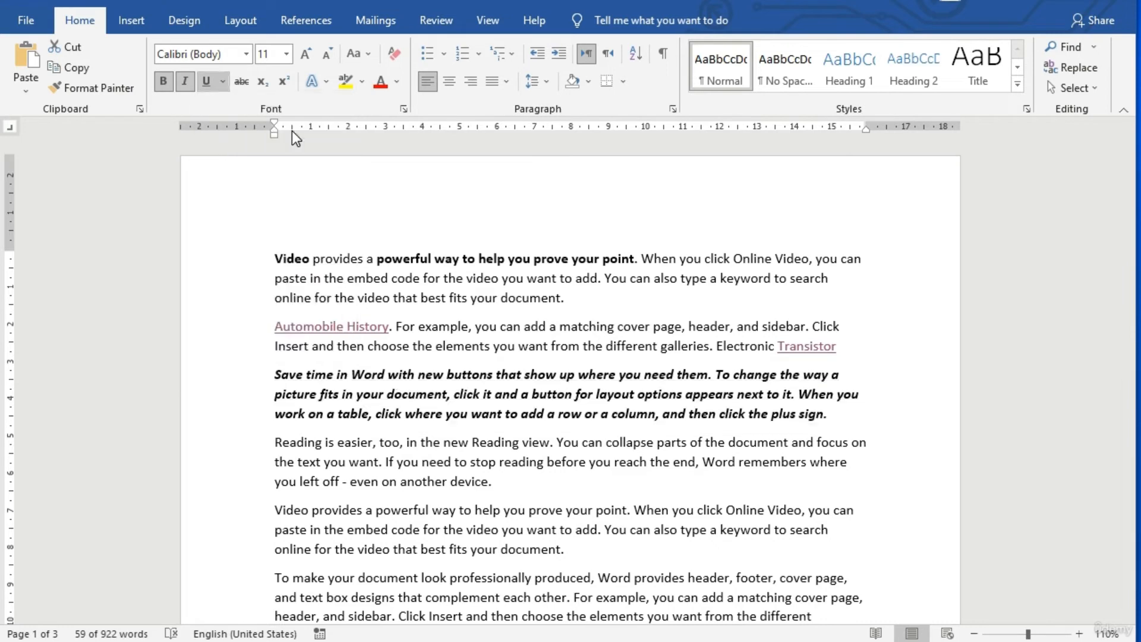
left_click(549, 510)
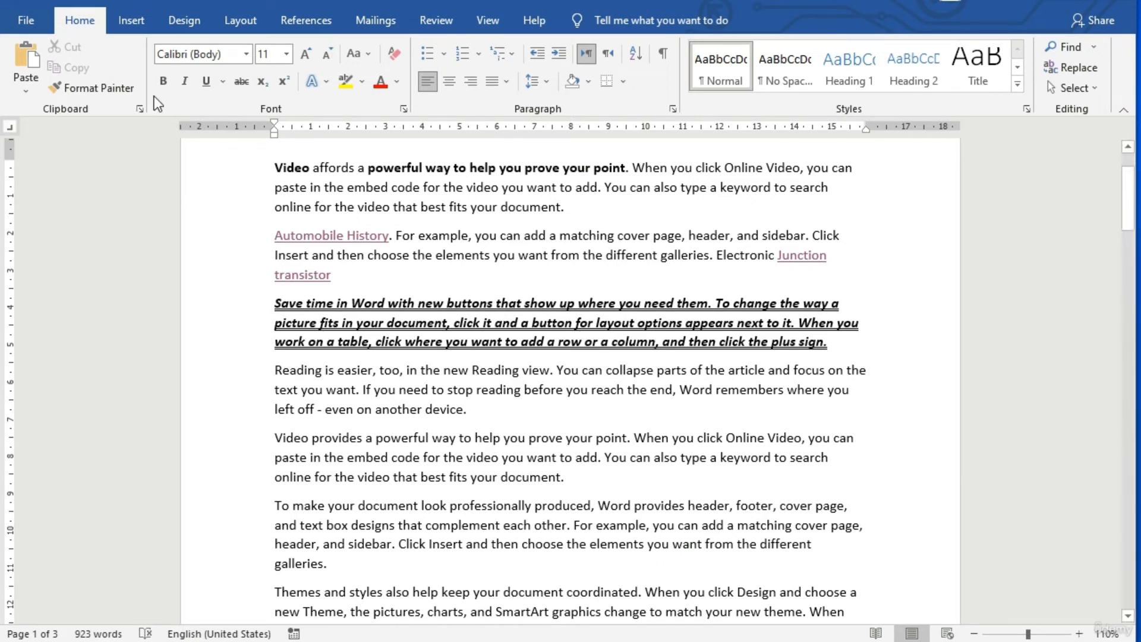
Open the full gallery of new-document templates and browse the available resumes, brochures, calendars, reports and certificates.
left_click(23, 23)
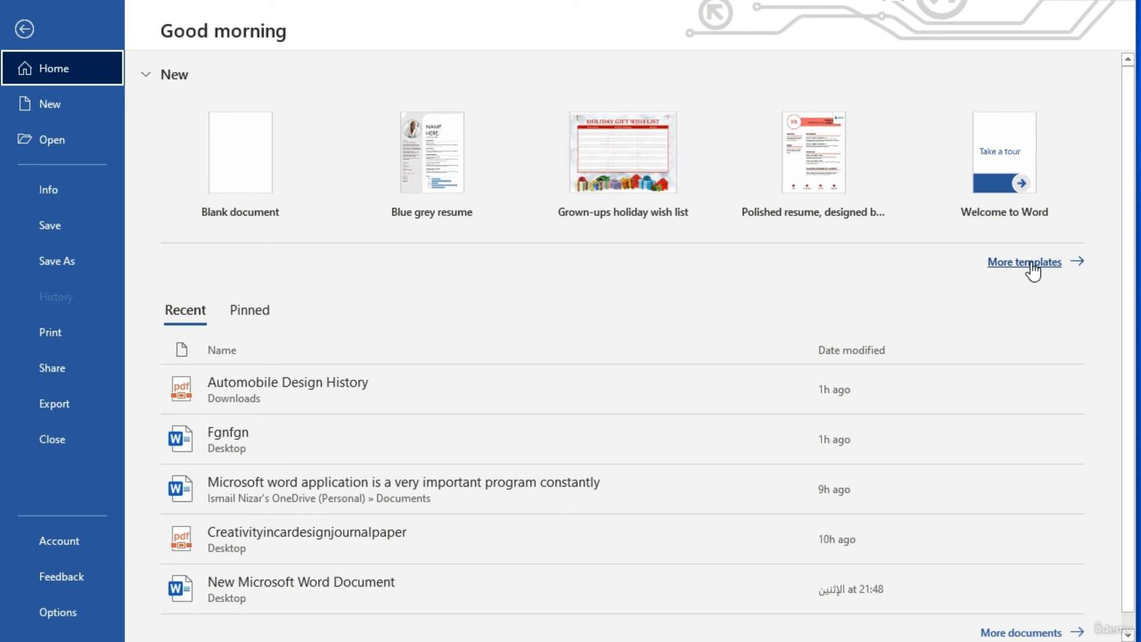
left_click(1012, 268)
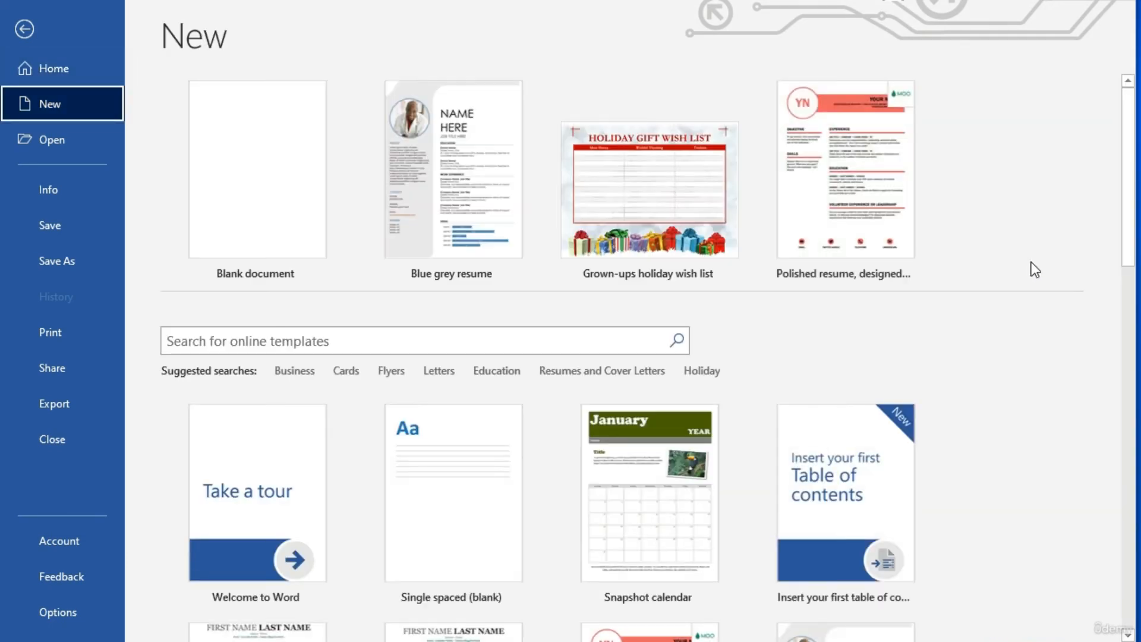
scroll(577, 258, "down", 7)
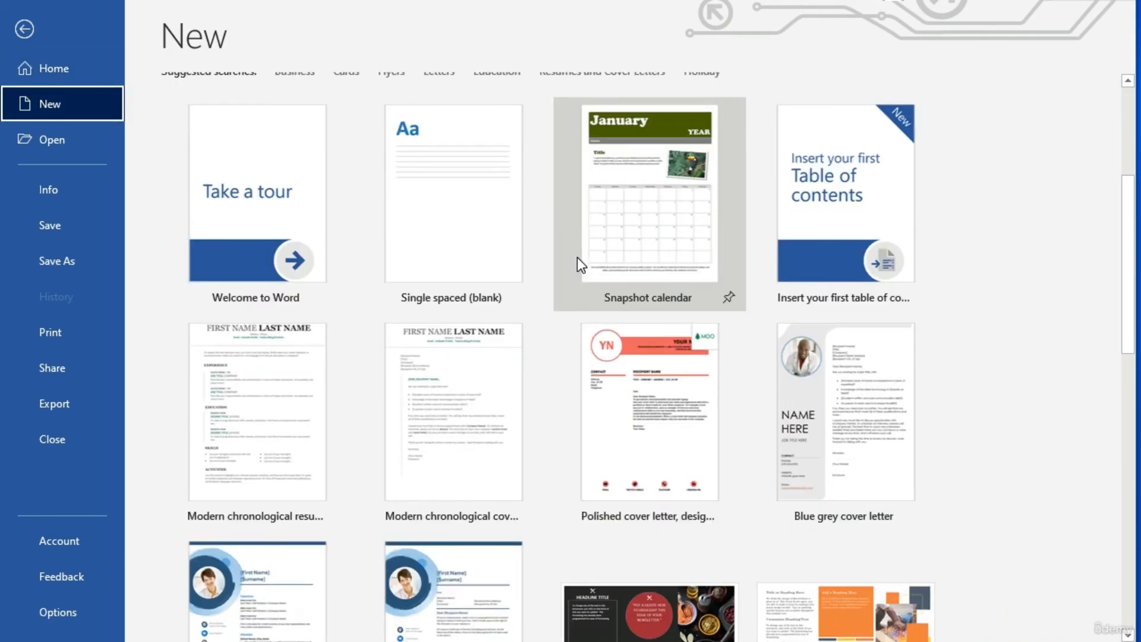
scroll(576, 258, "down", 6)
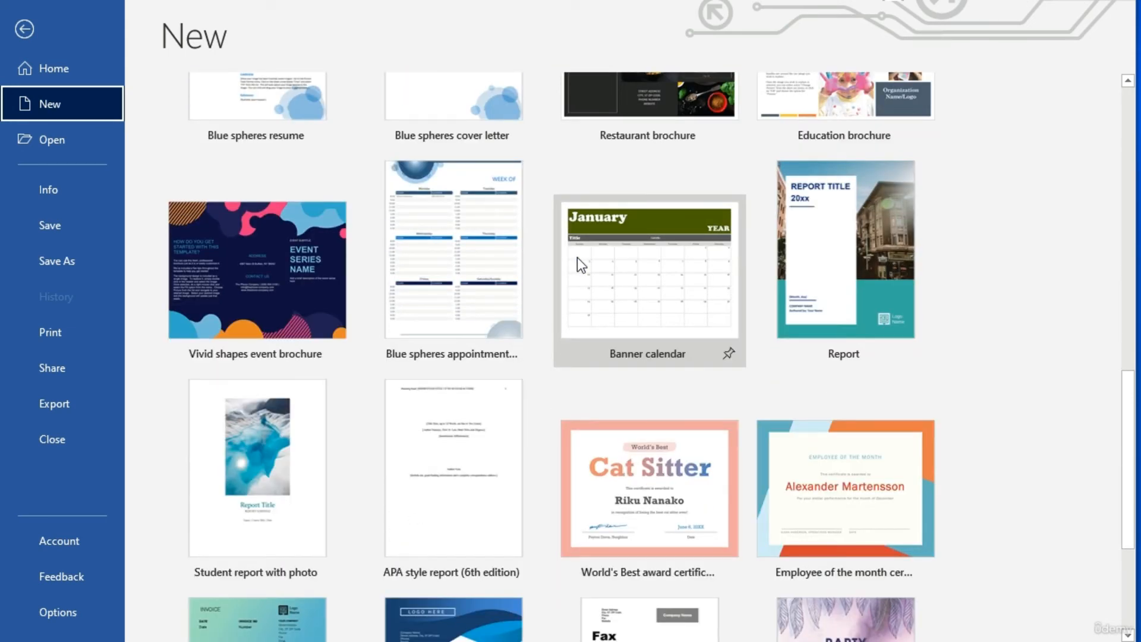
scroll(576, 262, "down", 3)
scroll(574, 261, "up", 3)
scroll(574, 263, "up", 2)
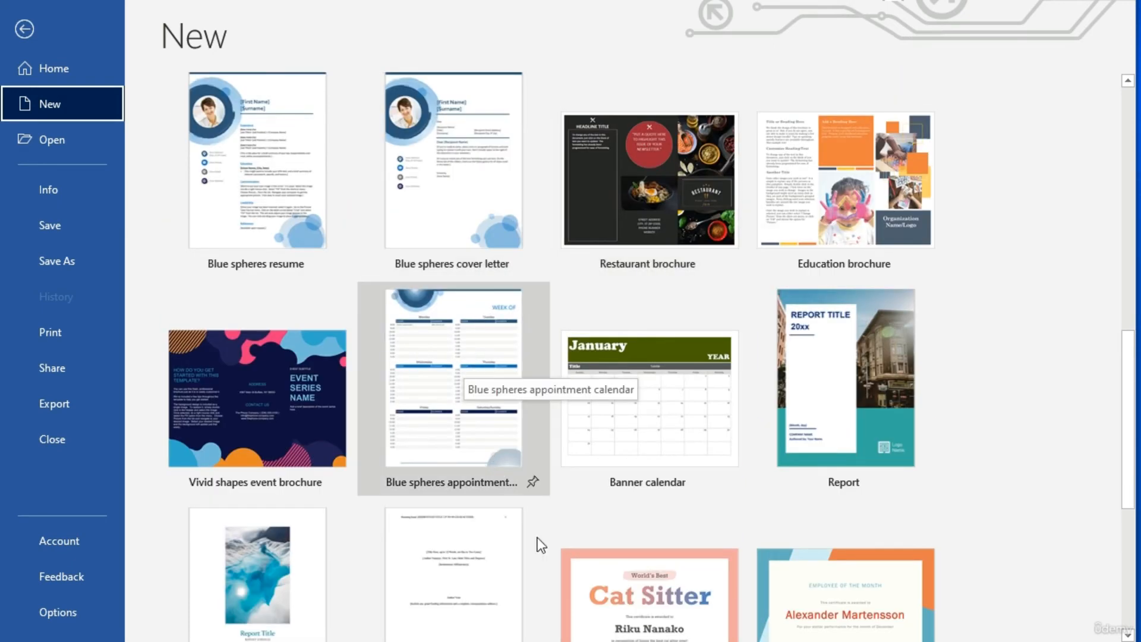
scroll(796, 464, "down", 5)
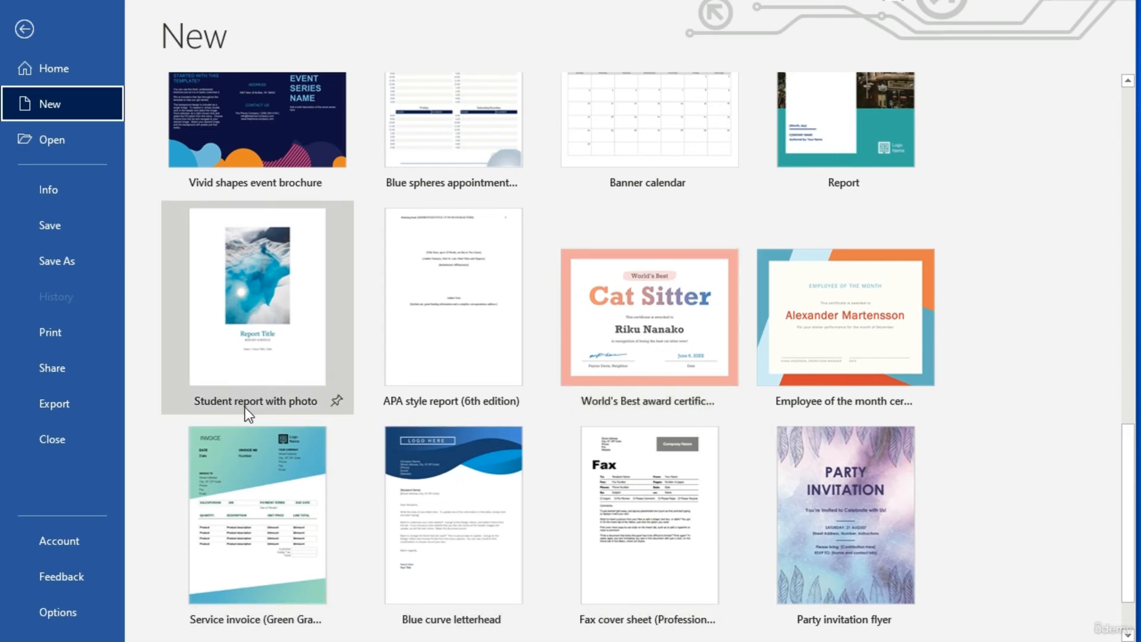
scroll(474, 422, "up", 10)
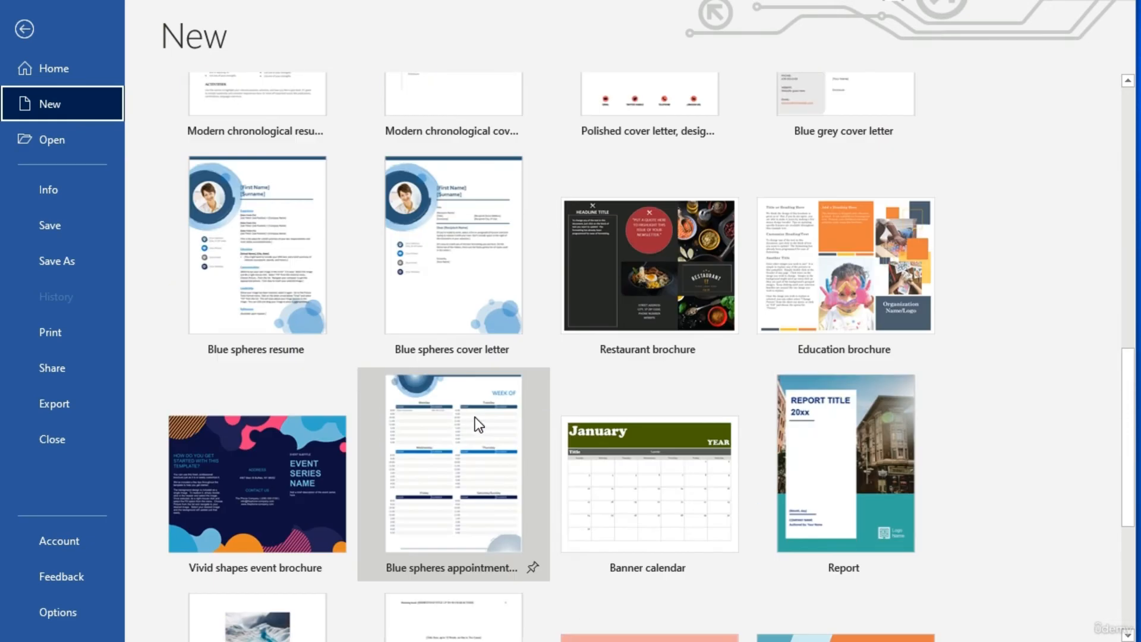
scroll(479, 418, "up", 3)
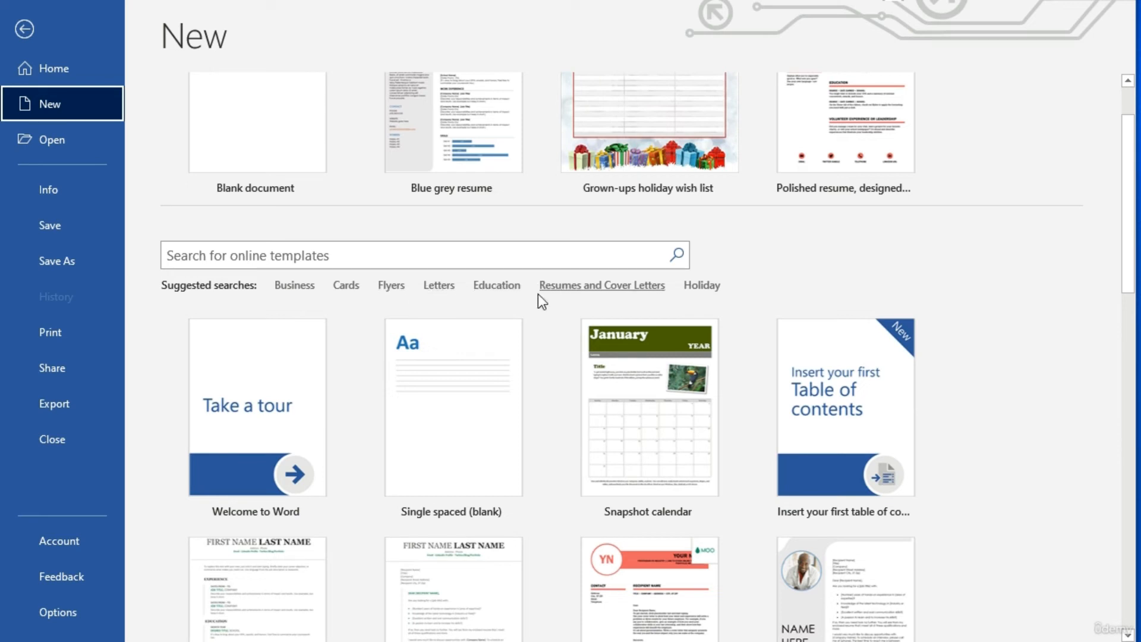
Create a document from the "Purple graphic business cards" template in the Business category and look over its cards.
left_click(297, 285)
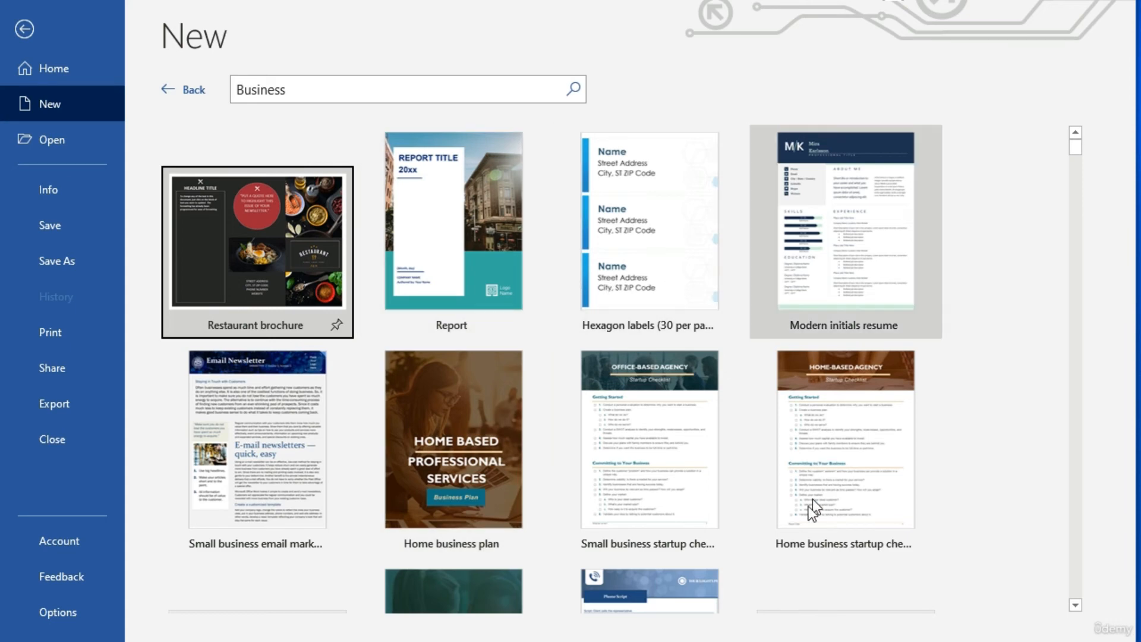
scroll(499, 511, "down", 2)
scroll(504, 509, "down", 10)
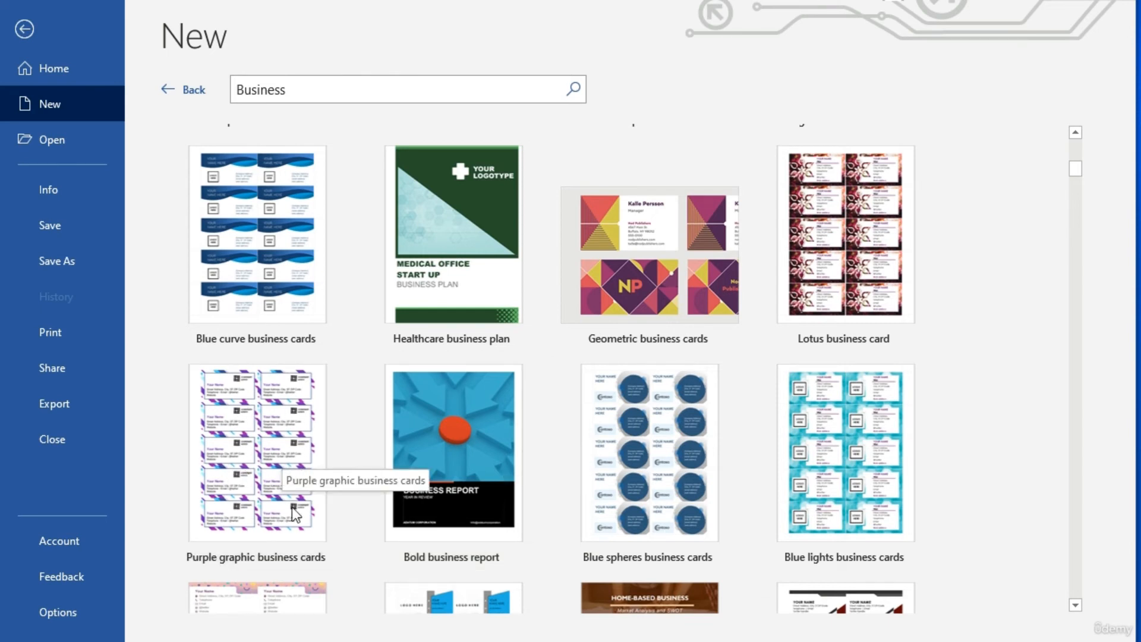
scroll(235, 535, "down", 1)
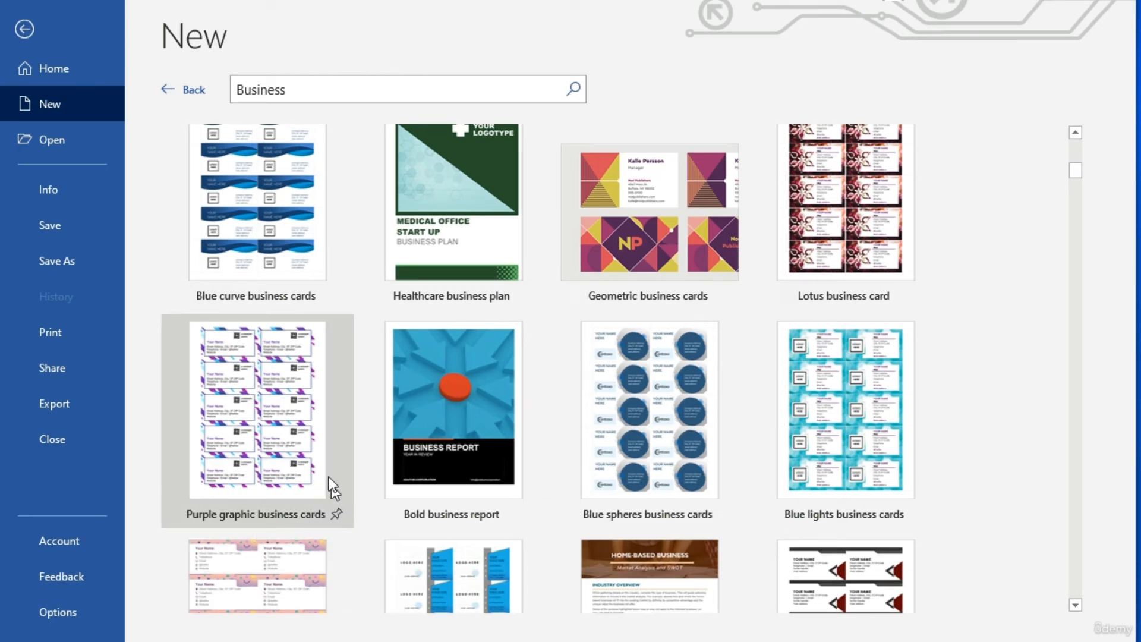
left_click(266, 405)
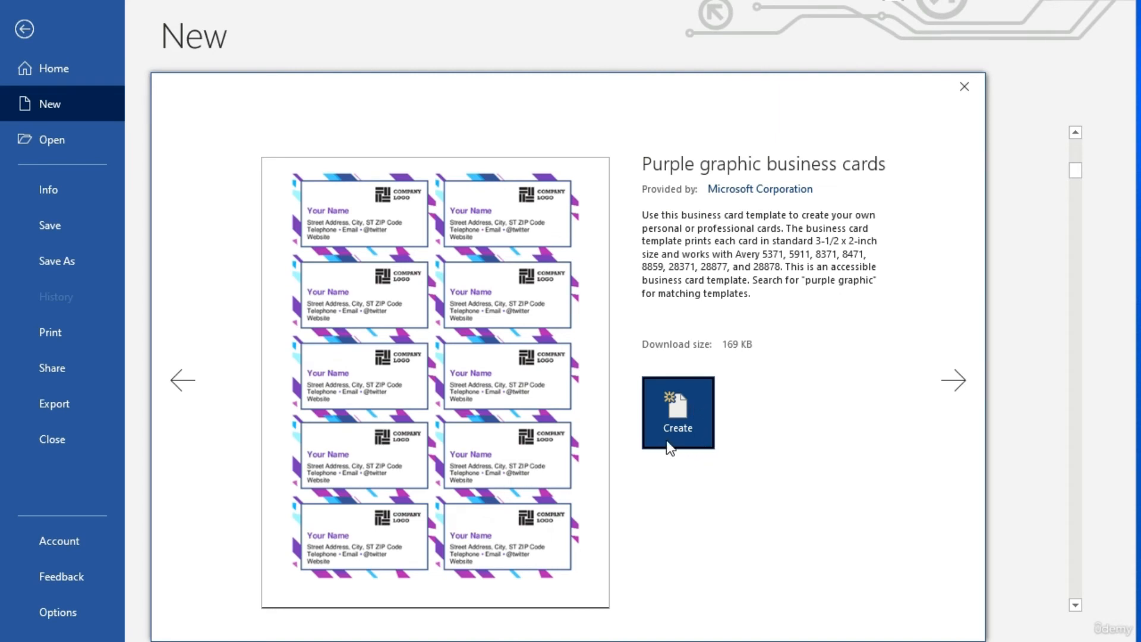
left_click(676, 413)
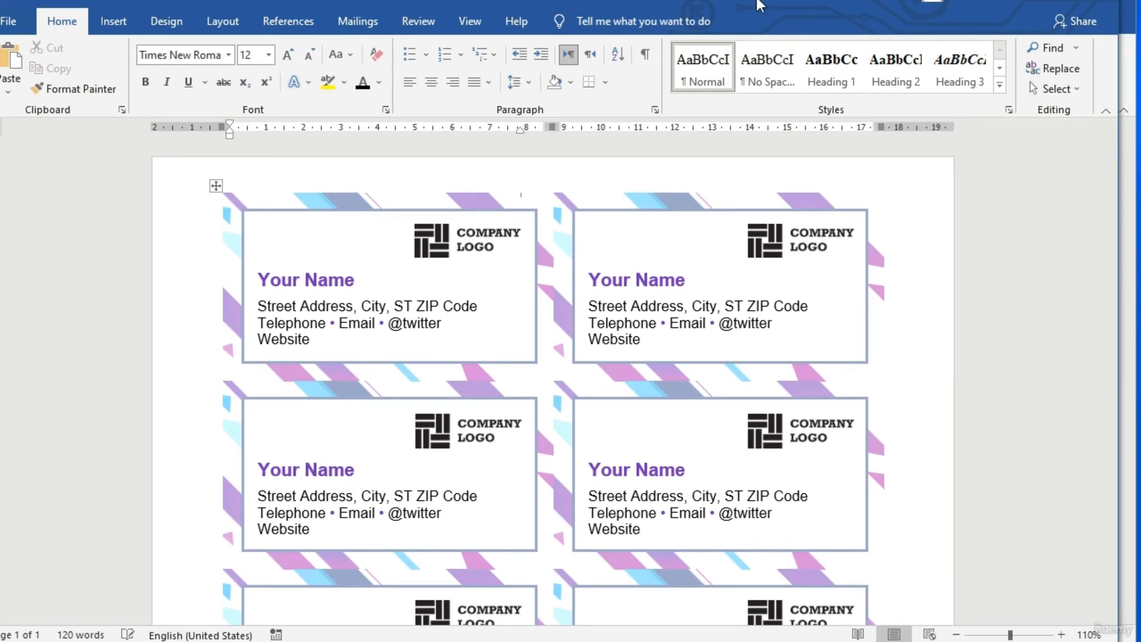
scroll(541, 243, "down", 5)
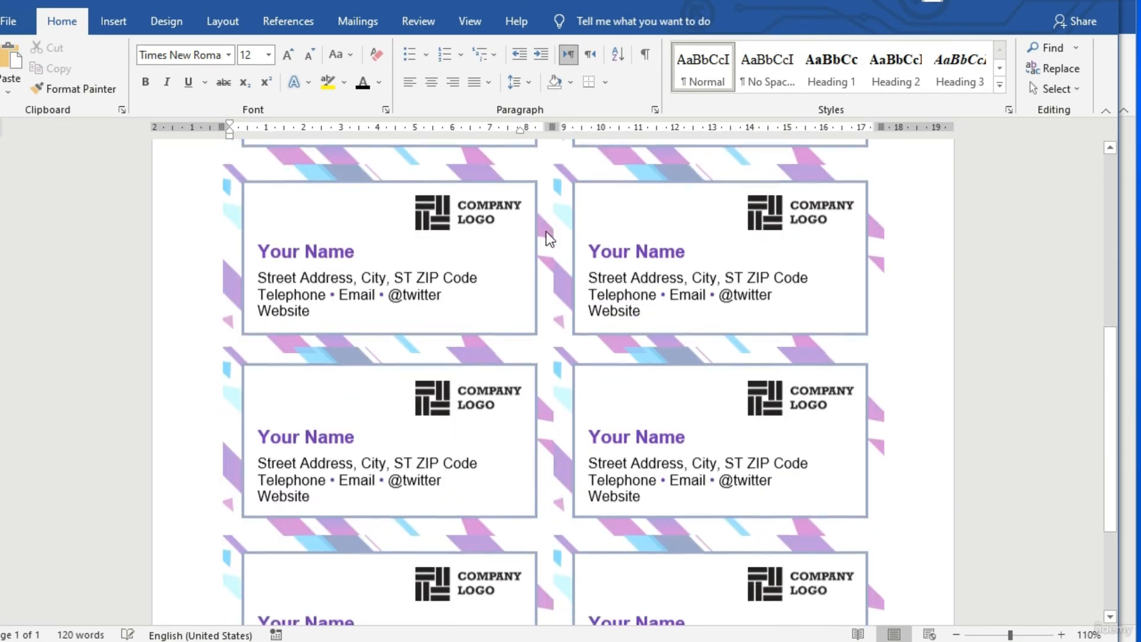
scroll(550, 239, "up", 5)
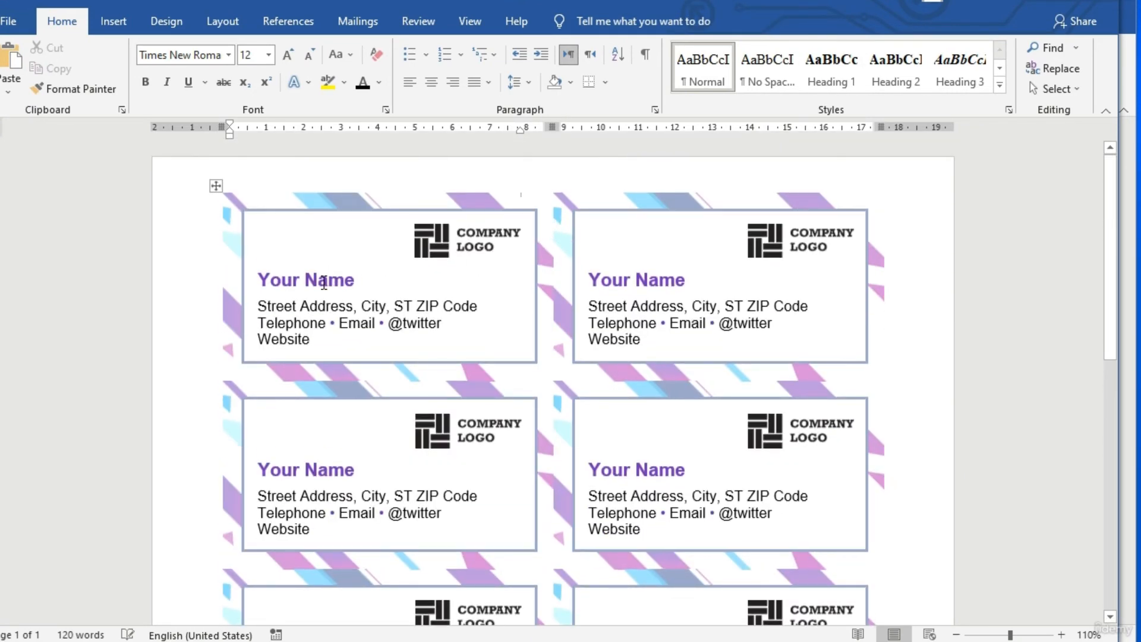
Replace the "Website" line on the first business card with "huhuhhugyuguu".
triple_click(354, 280)
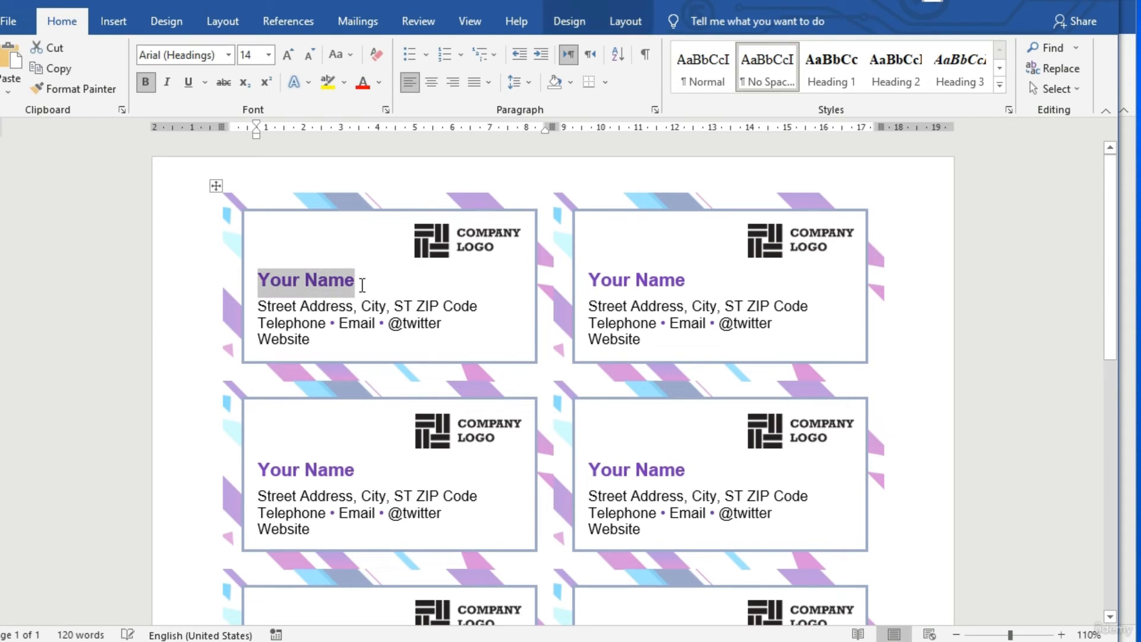
left_click(334, 321)
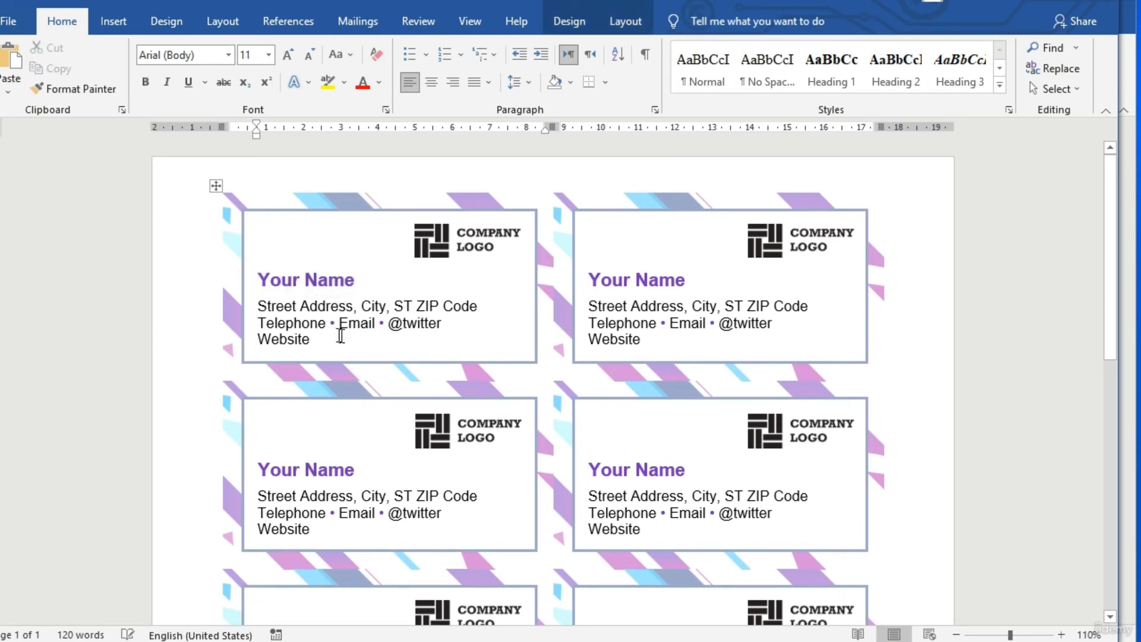
double_click(317, 343)
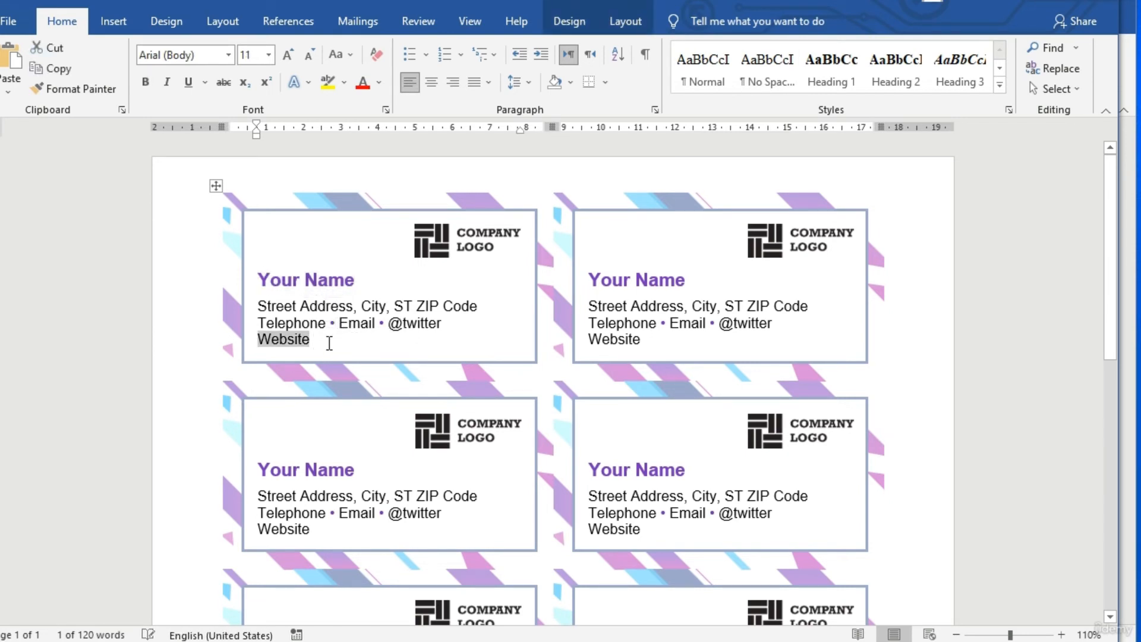
key("Delete")
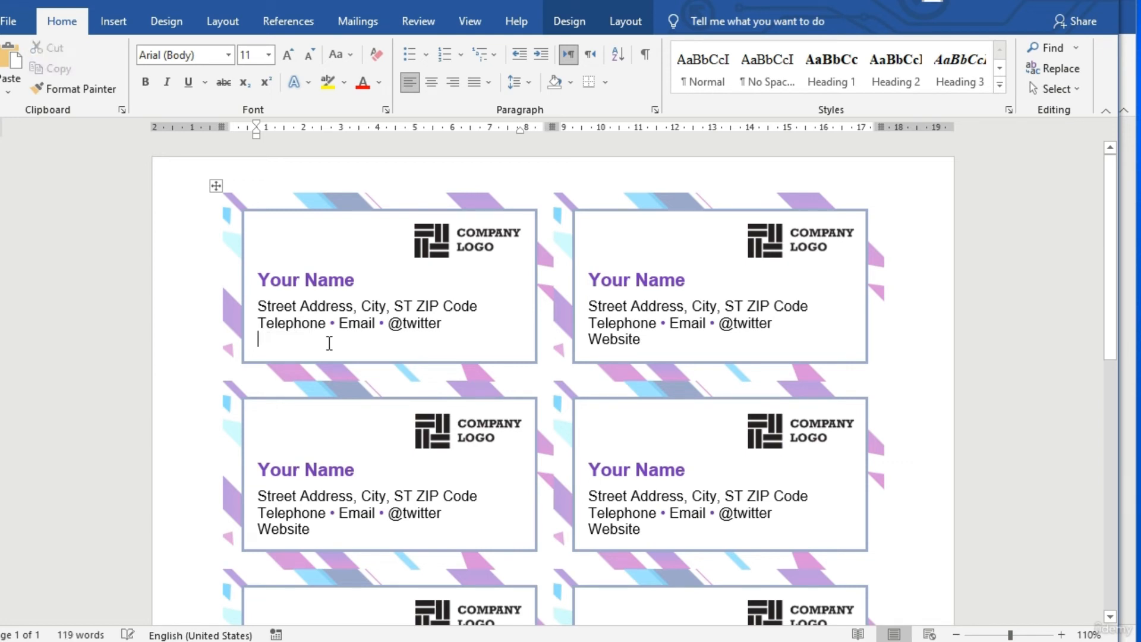
type("huhuhhugyuguu")
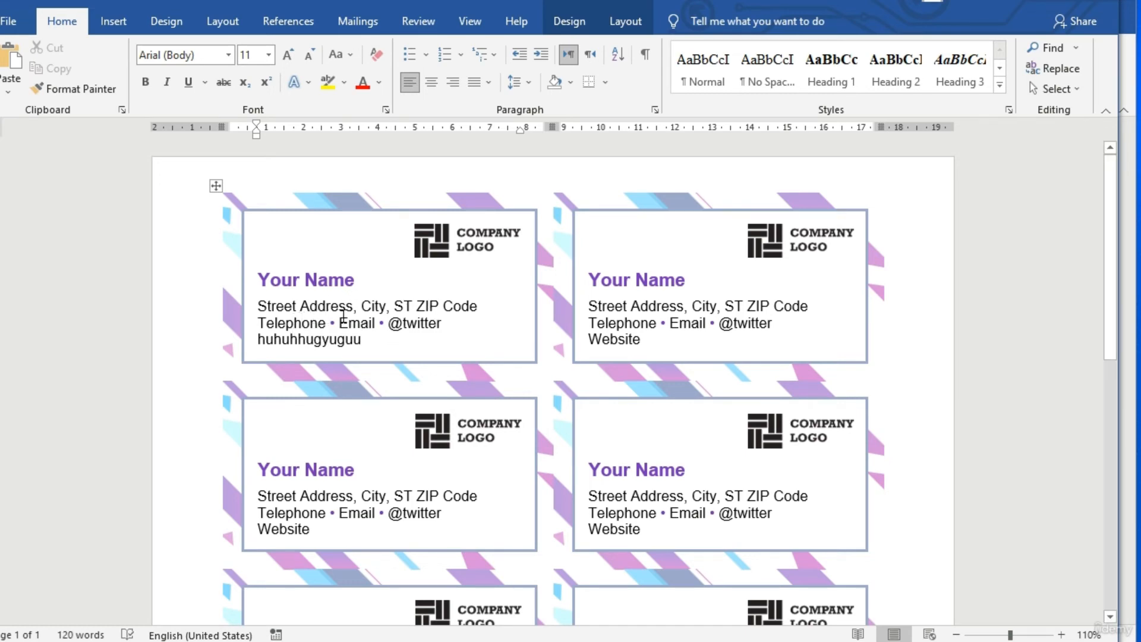
Delete the company logo from the last business card in the first column and look over the cards.
scroll(356, 324, "down", 4)
scroll(356, 321, "down", 2)
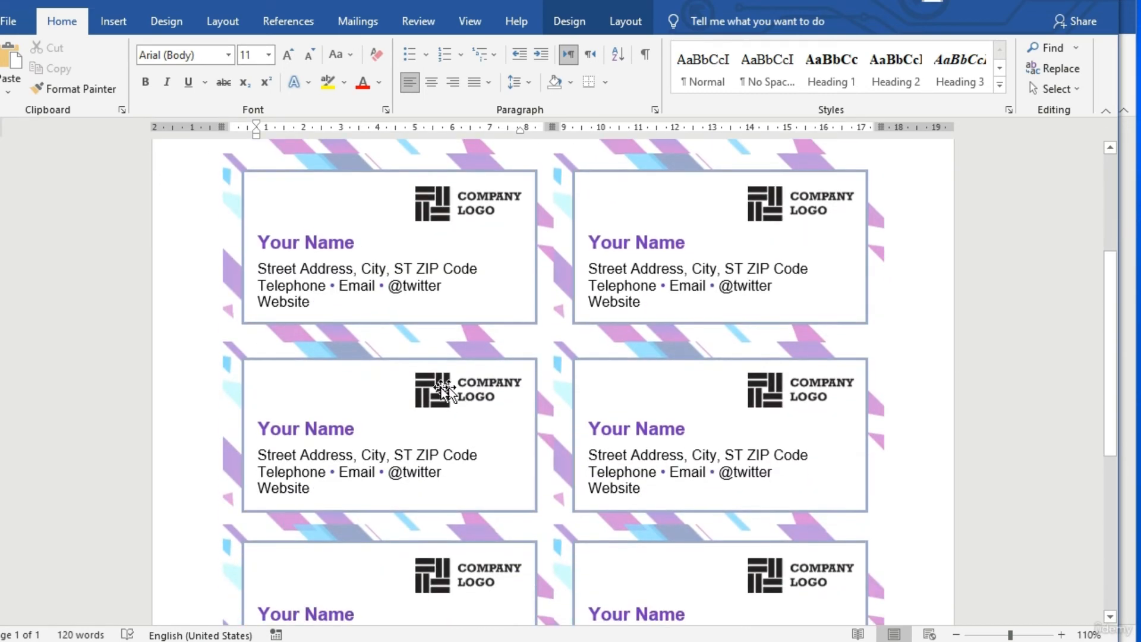
scroll(455, 428, "down", 8)
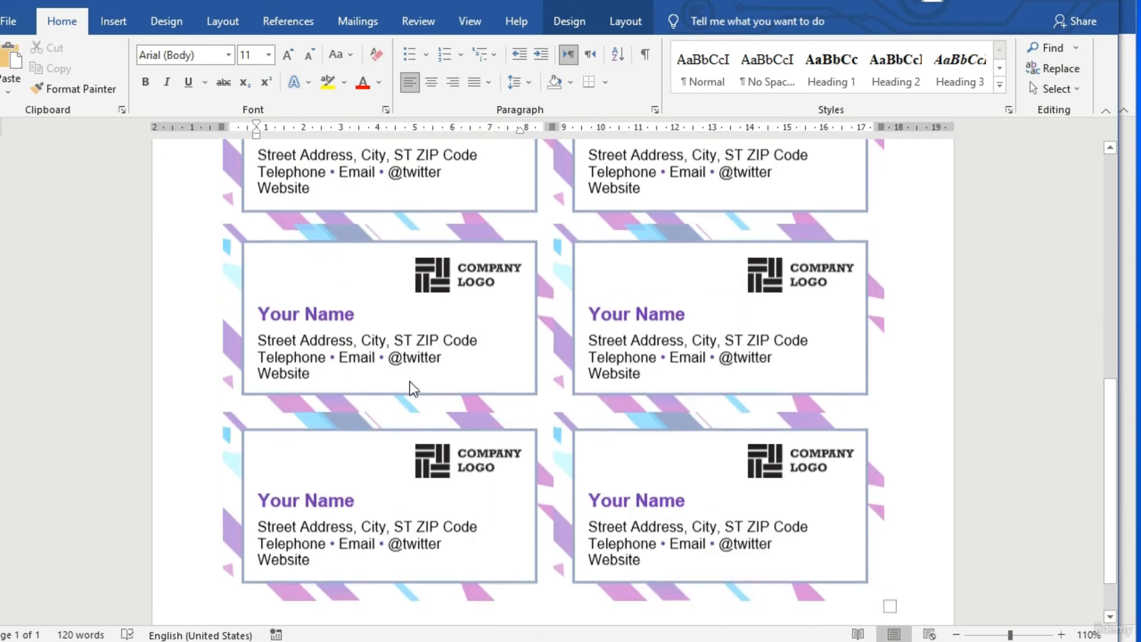
left_click(474, 403)
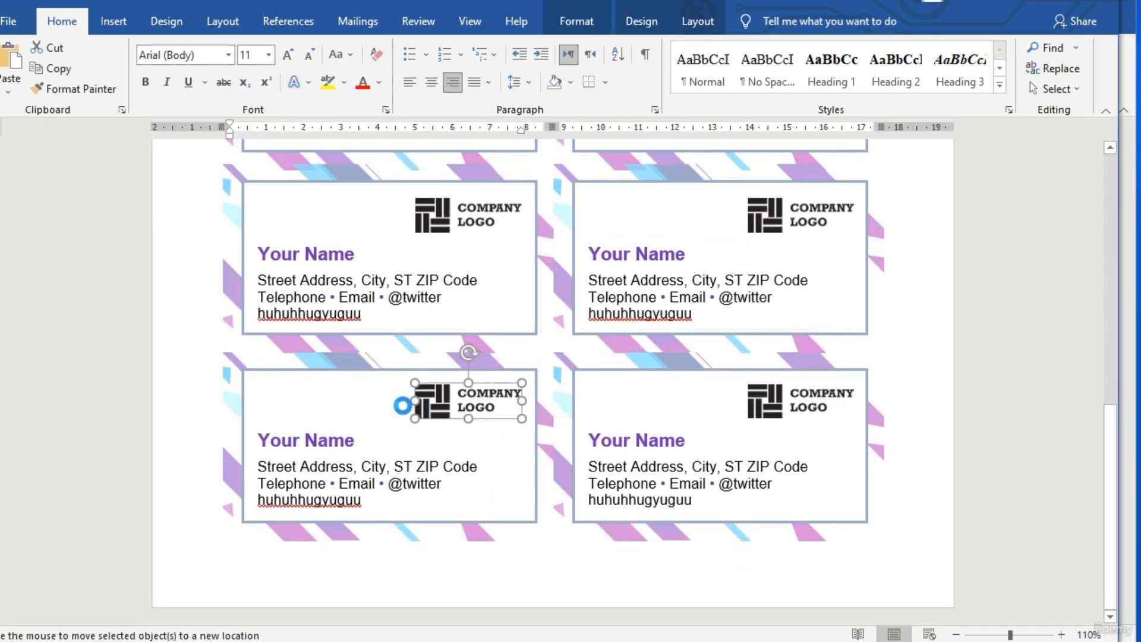
key("Delete")
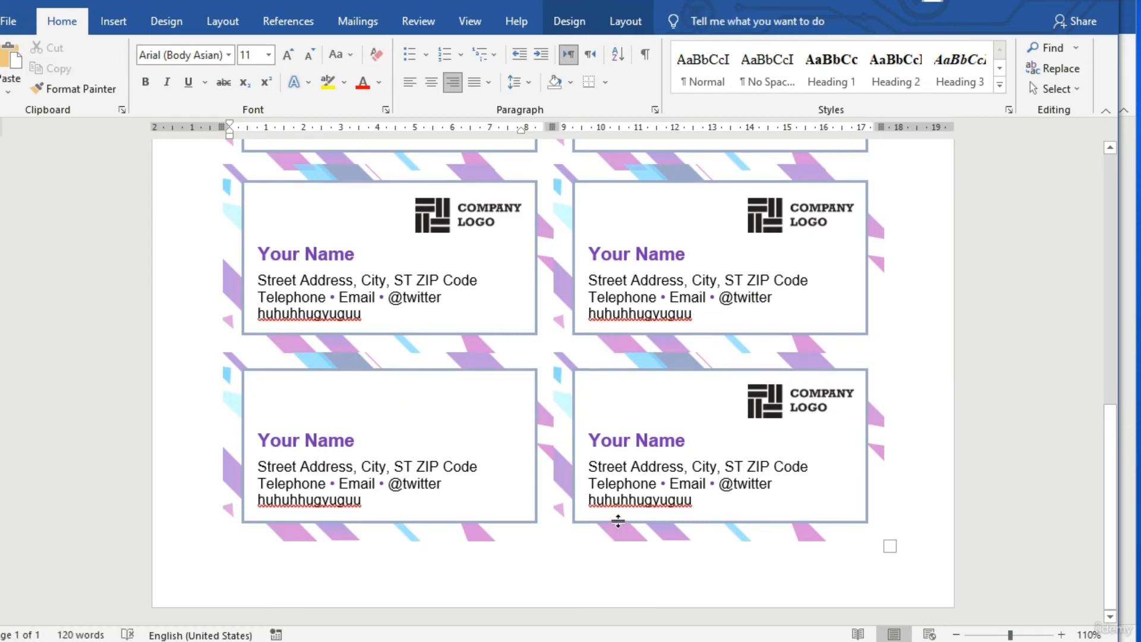
scroll(497, 499, "up", 10)
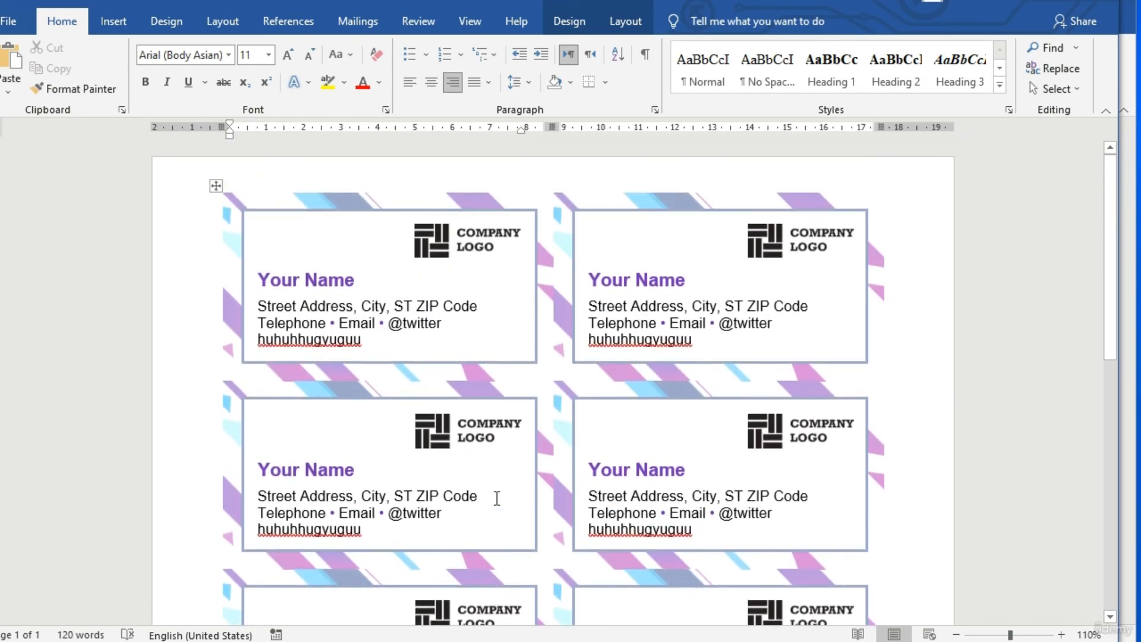
scroll(429, 339, "down", 1)
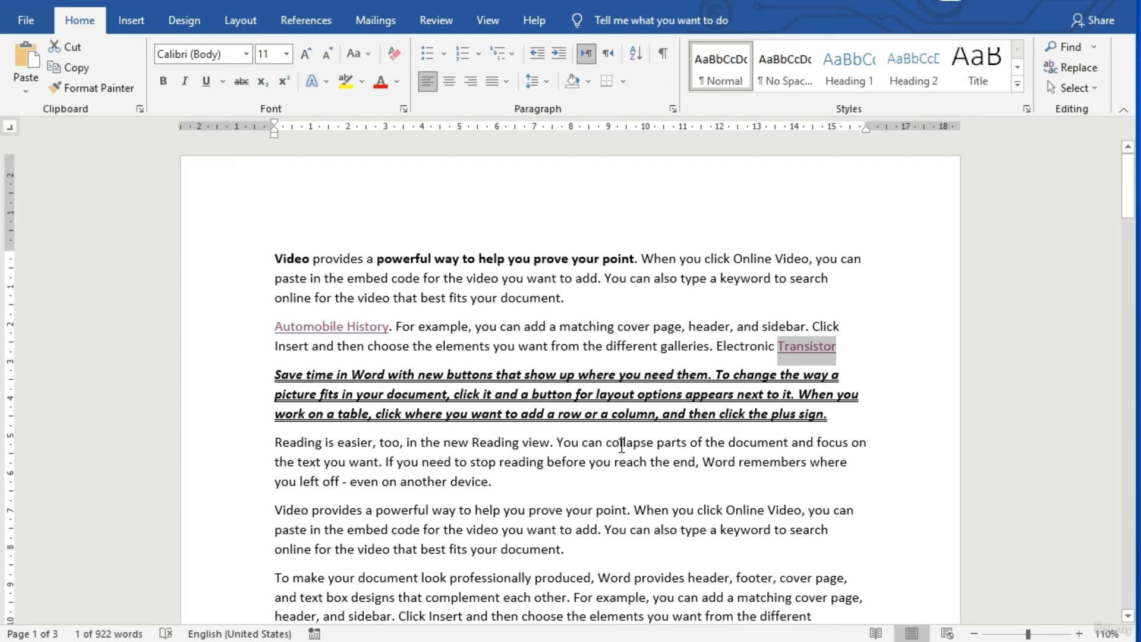
Replace the word "provides" in the first sentence with its suggested synonym "affords".
left_click(326, 278)
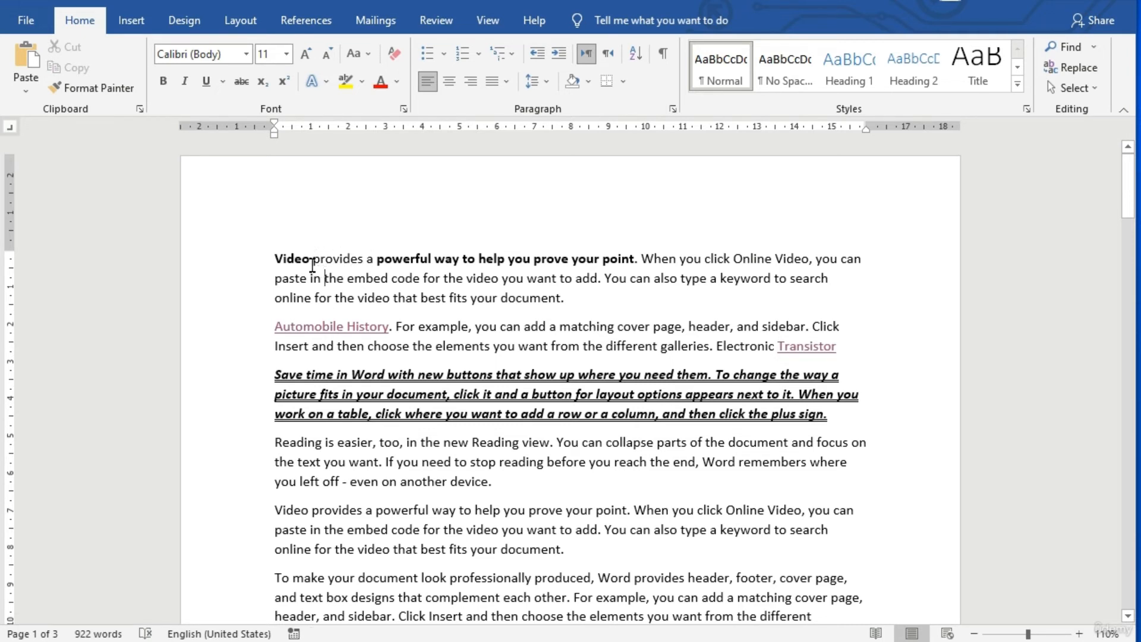
left_click_drag(312, 261, 365, 262)
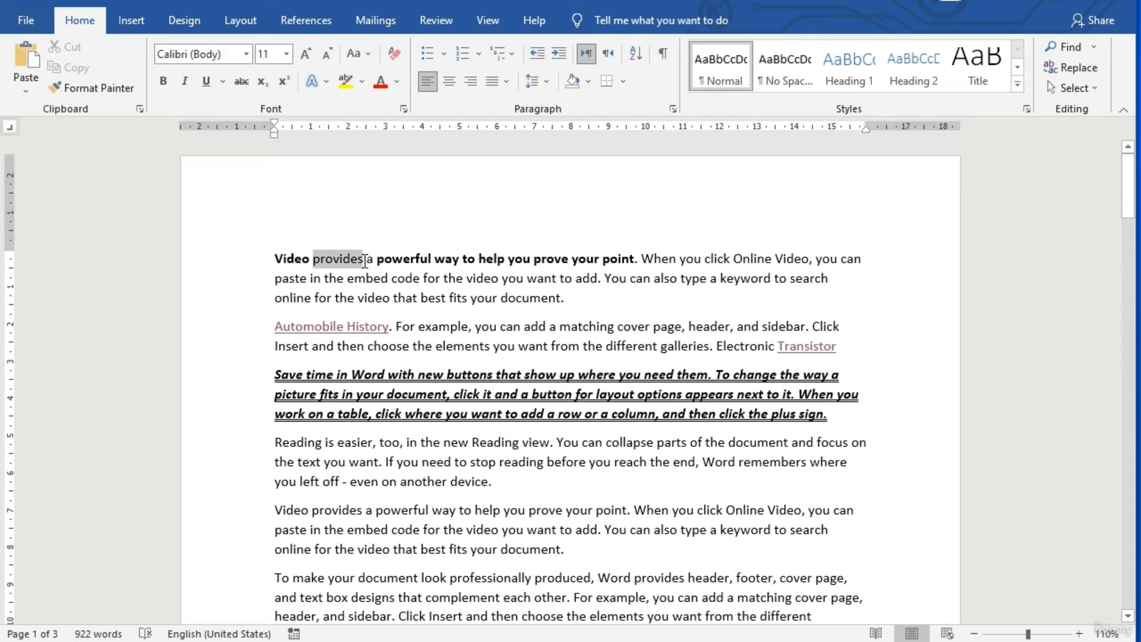
right_click(340, 264)
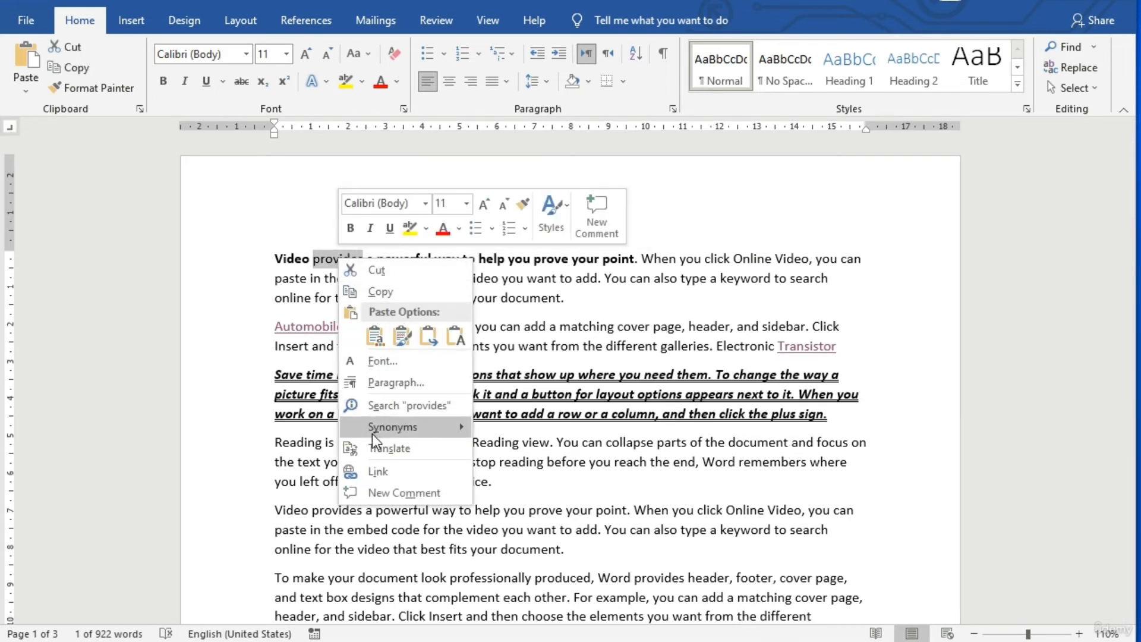
mouse_move(372, 434)
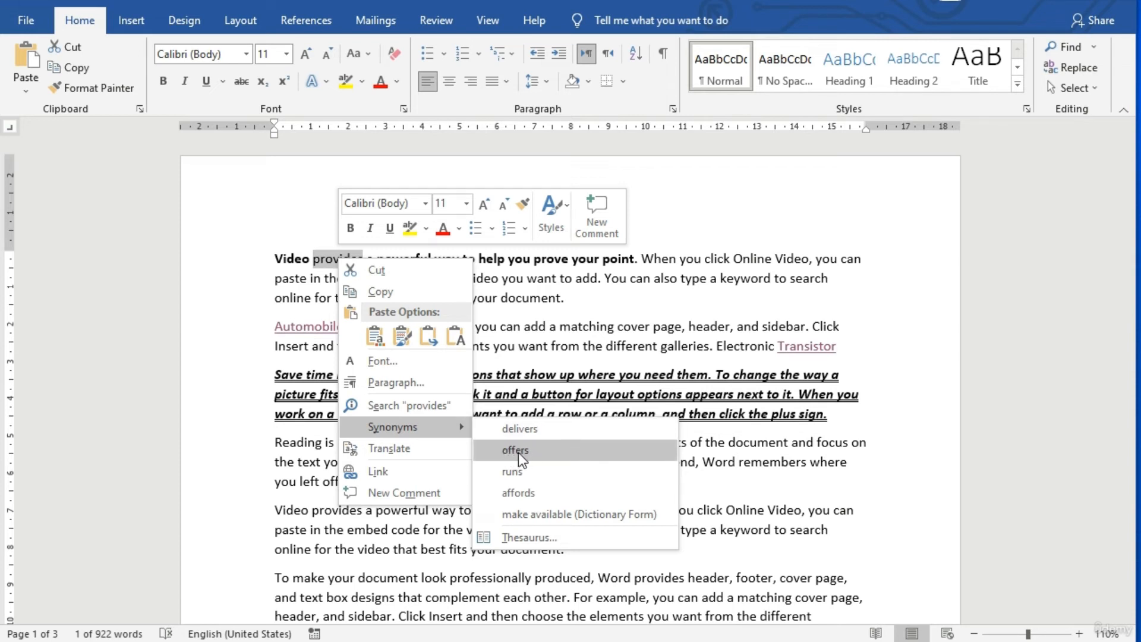
left_click(512, 491)
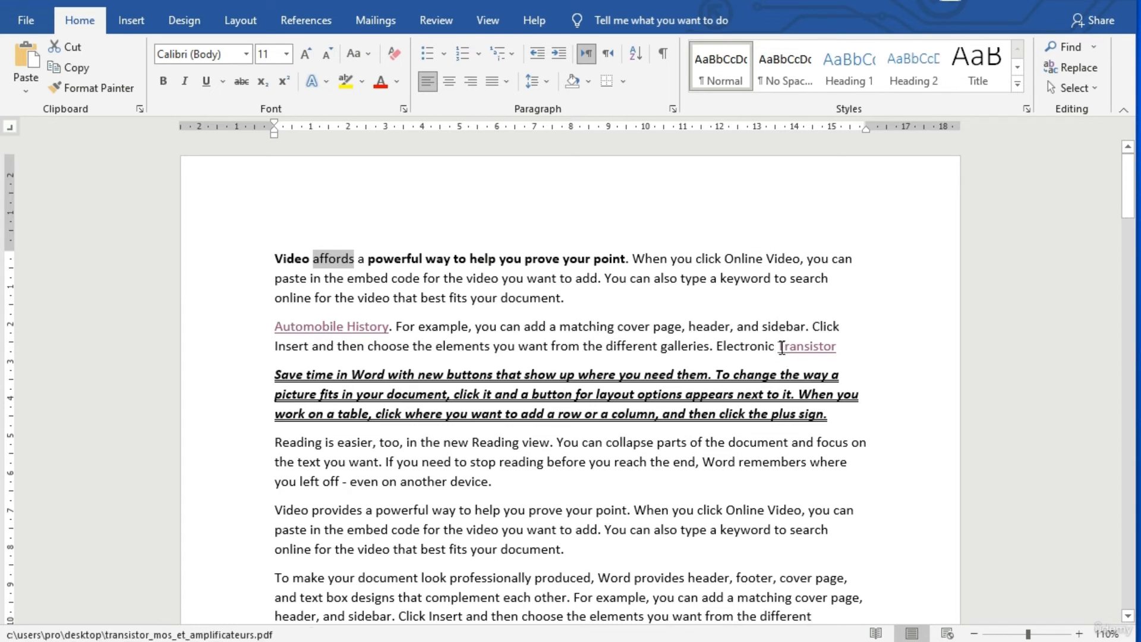
Replace the hyperlinked word "Transistor" with its suggested synonym "Junction transistor".
left_click_drag(782, 348, 837, 352)
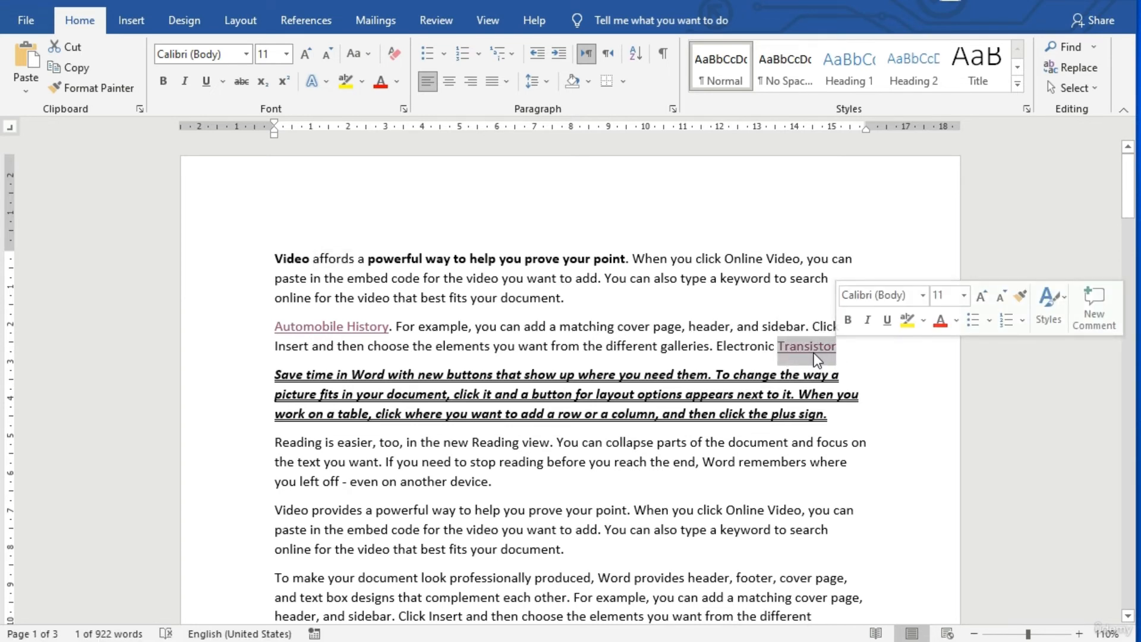
right_click(813, 353)
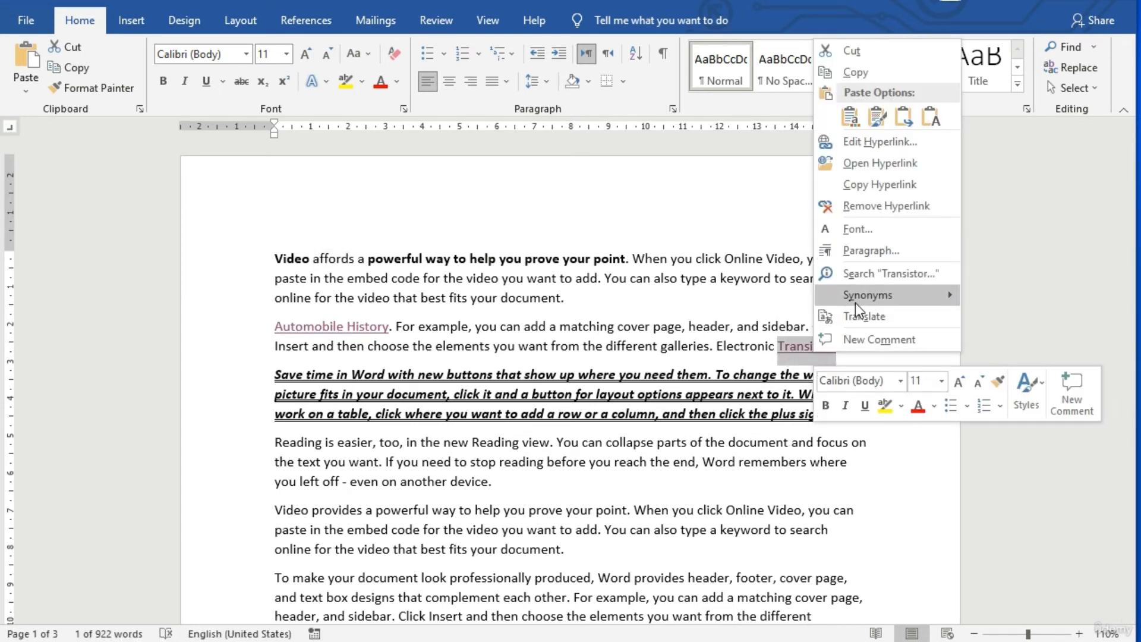
mouse_move(858, 308)
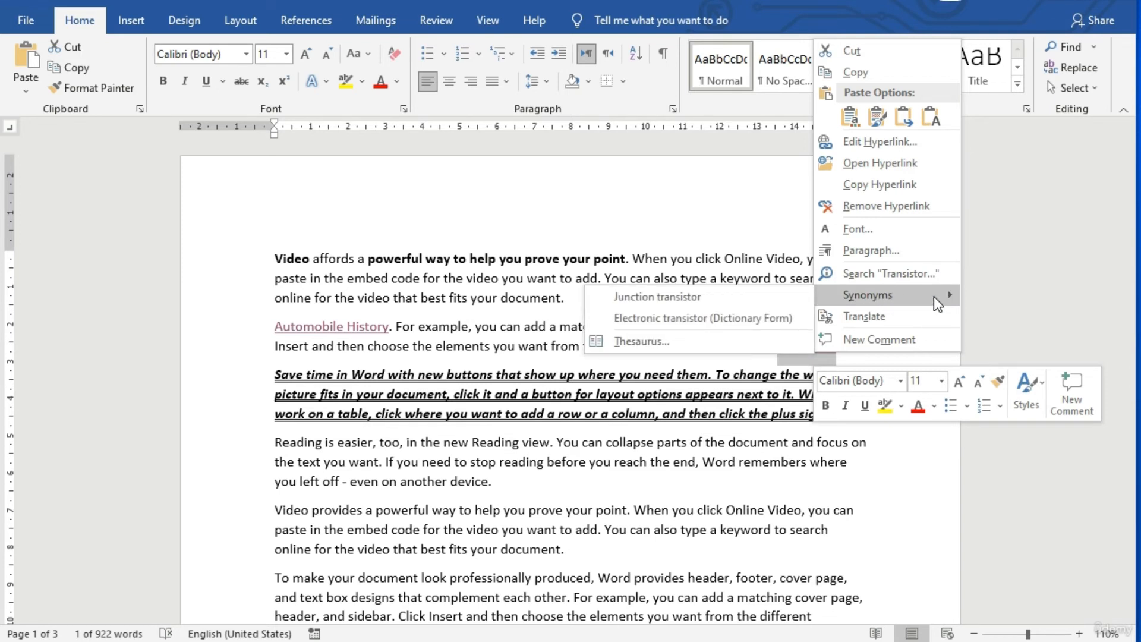
left_click(646, 297)
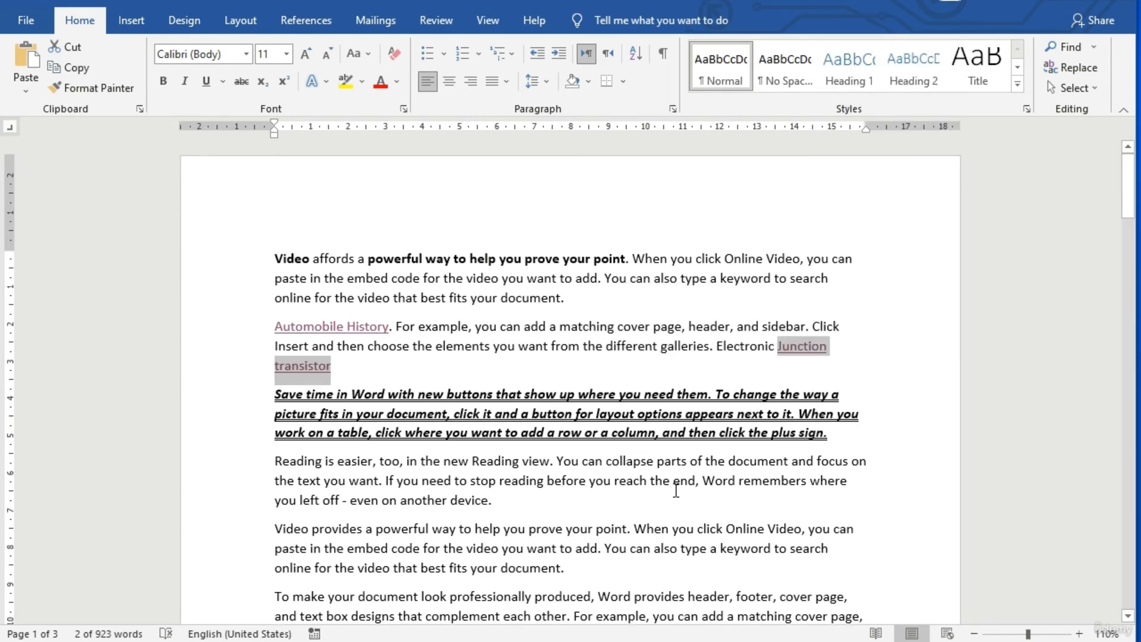
Replace the word "document" in the "Reading is easier" paragraph with its suggested synonym "article".
scroll(677, 482, "down", 2)
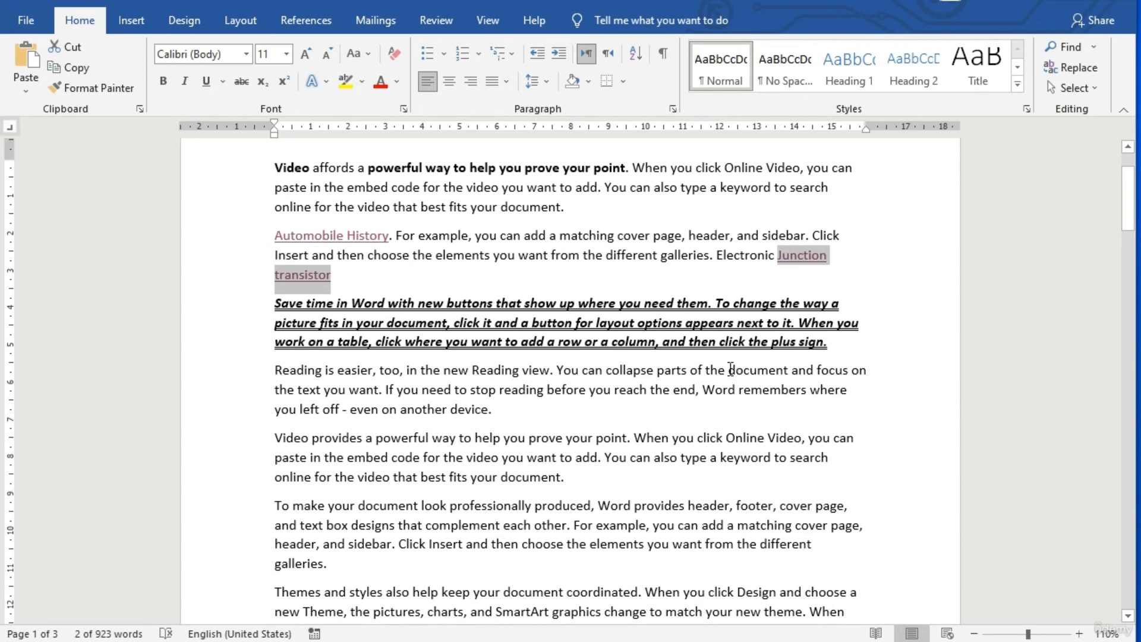
left_click_drag(728, 370, 788, 370)
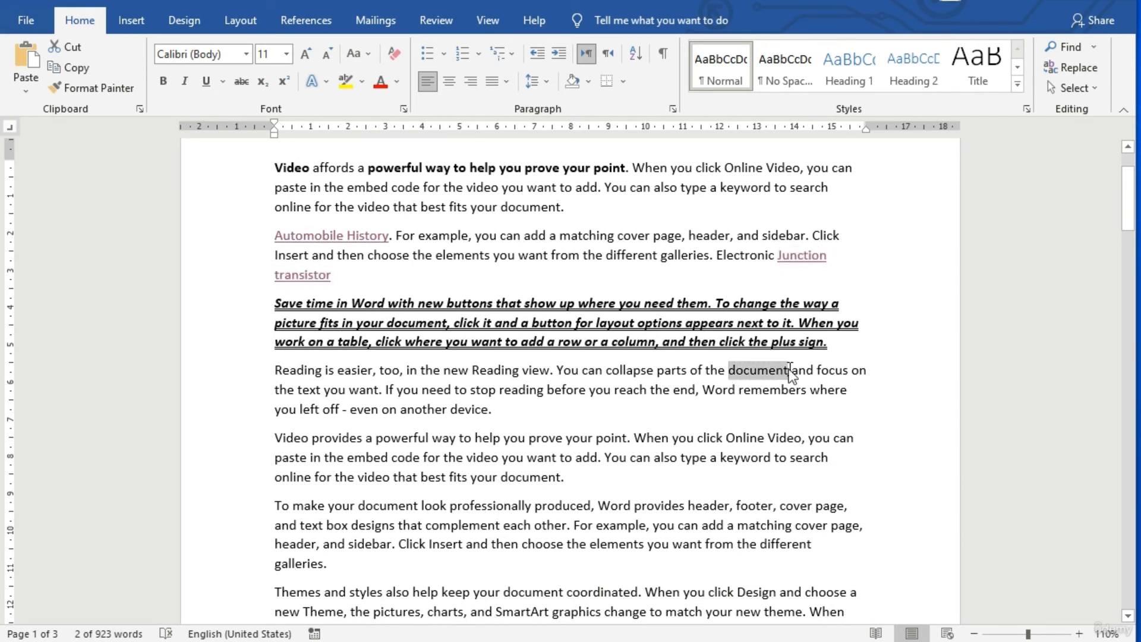
right_click(759, 372)
mouse_move(826, 544)
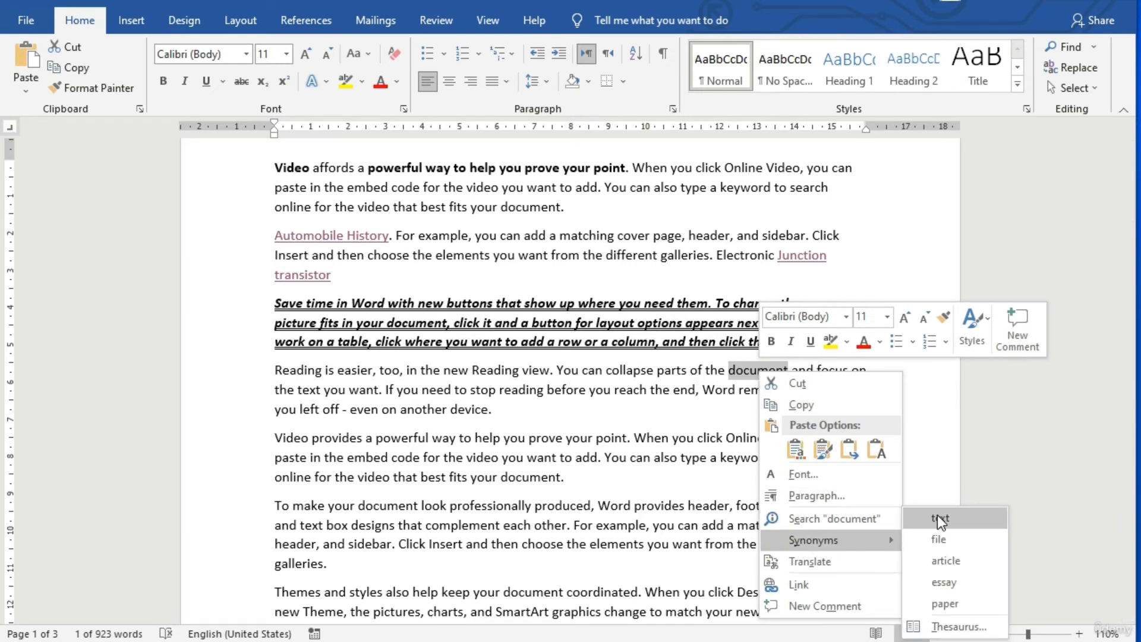
left_click(945, 560)
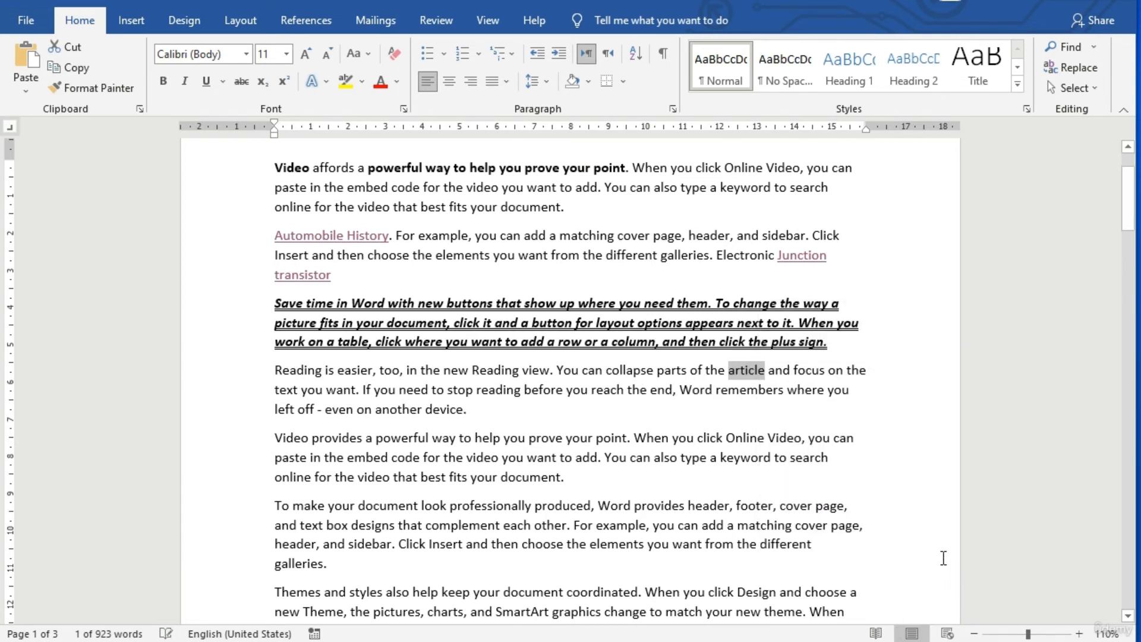
left_click(708, 426)
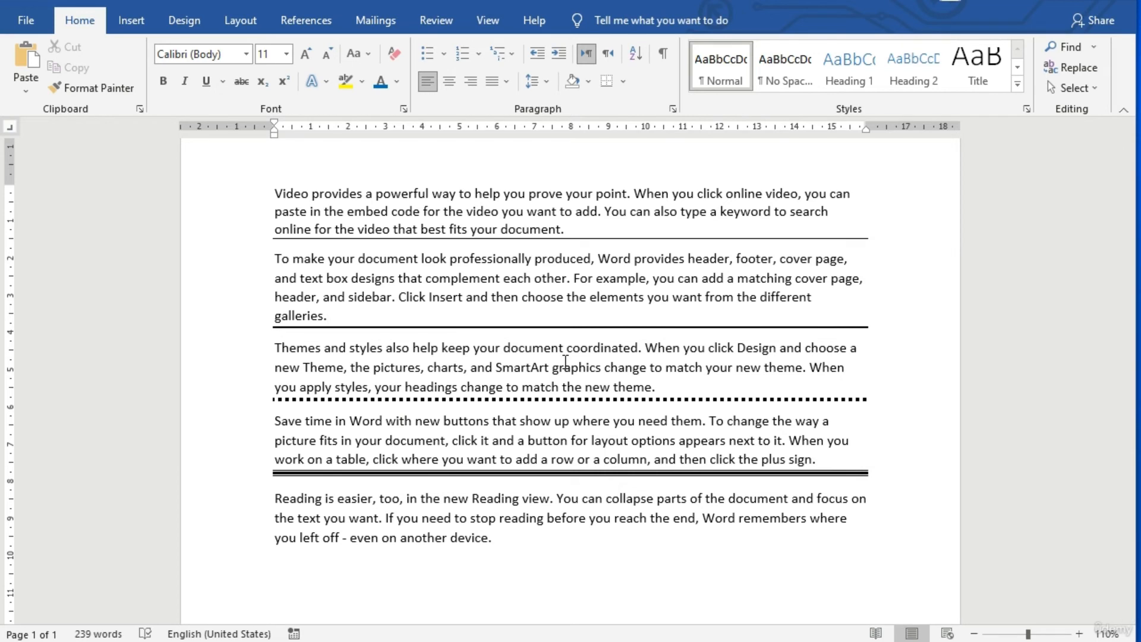
Examine the document with line-separated paragraphs at different zoom levels, from 200% down to 10% and back up.
scroll(565, 362, "down", 5)
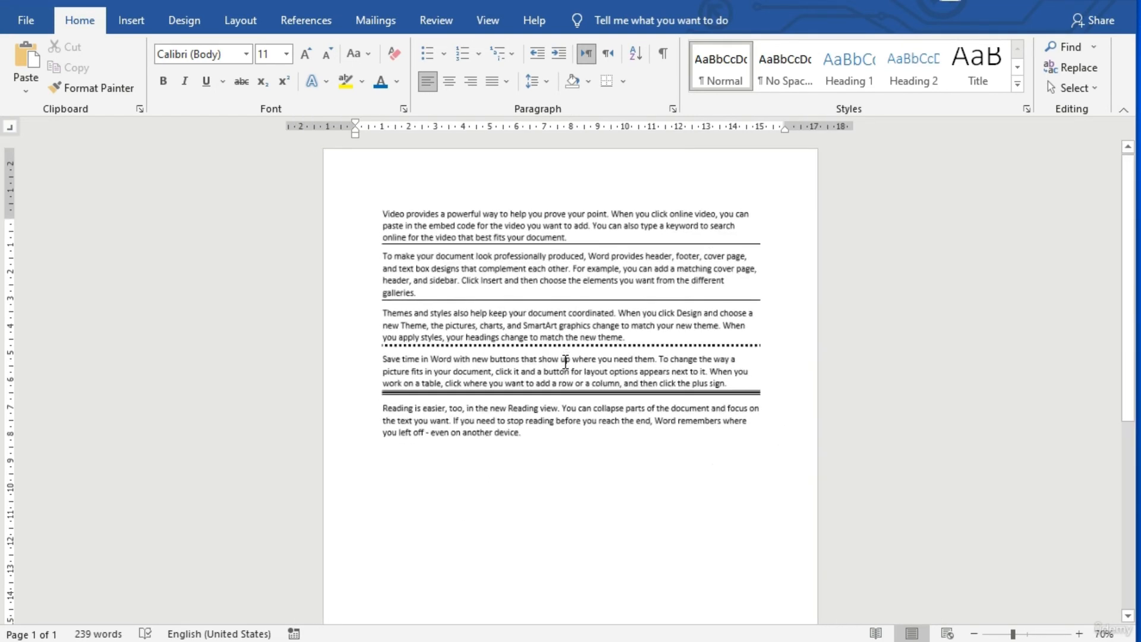
scroll(565, 361, "up", 6)
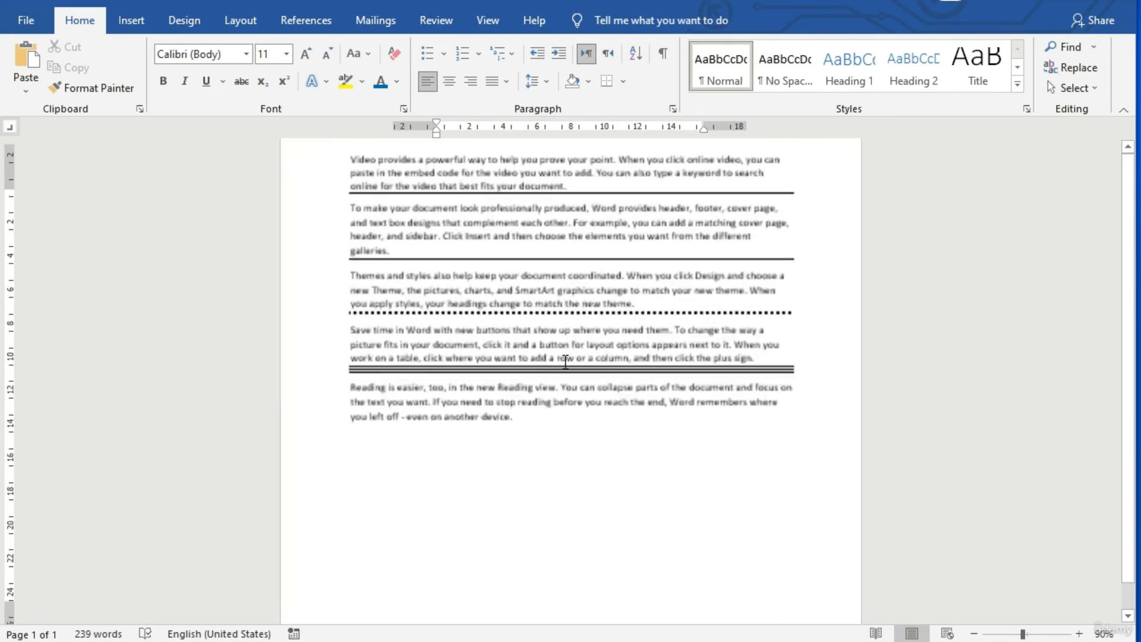
scroll(565, 362, "up", 6)
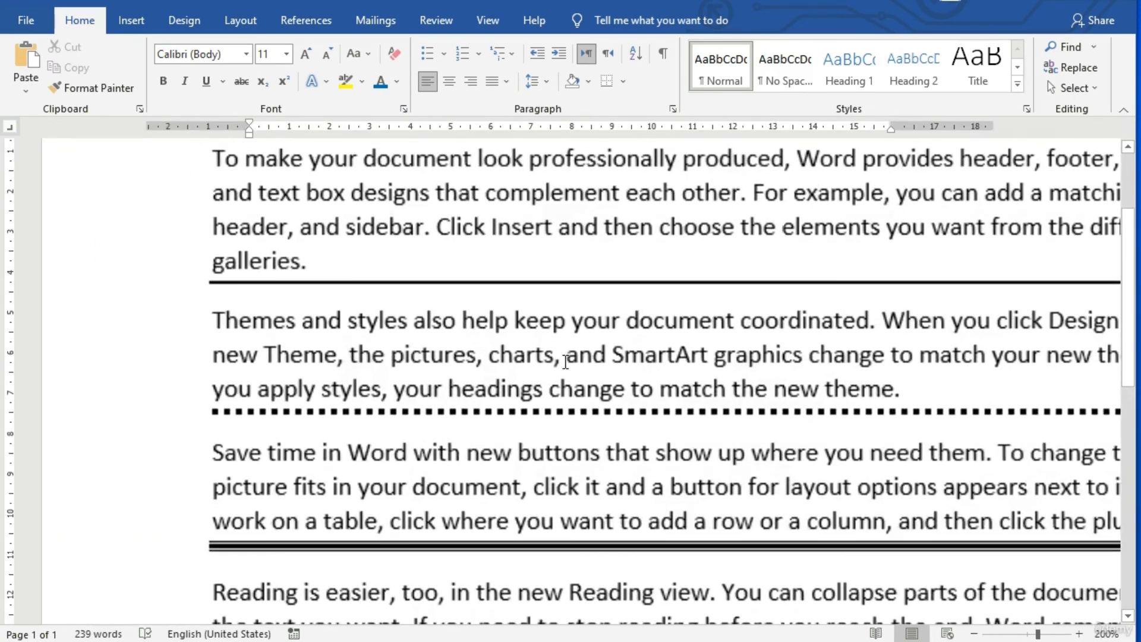
scroll(565, 361, "down", 10)
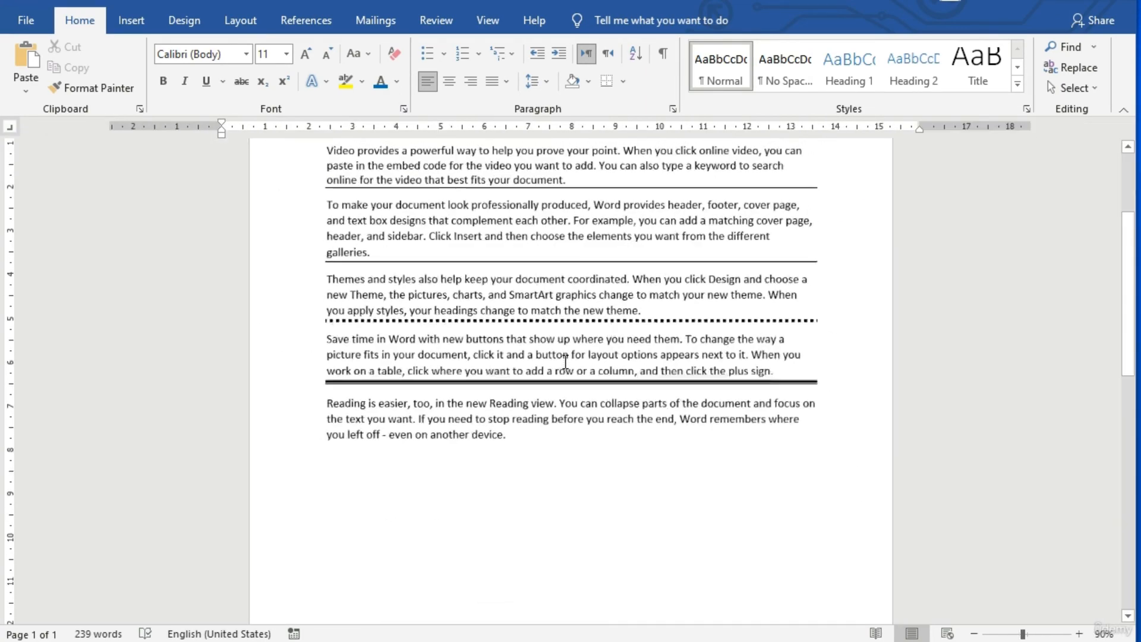
scroll(566, 362, "up", 4)
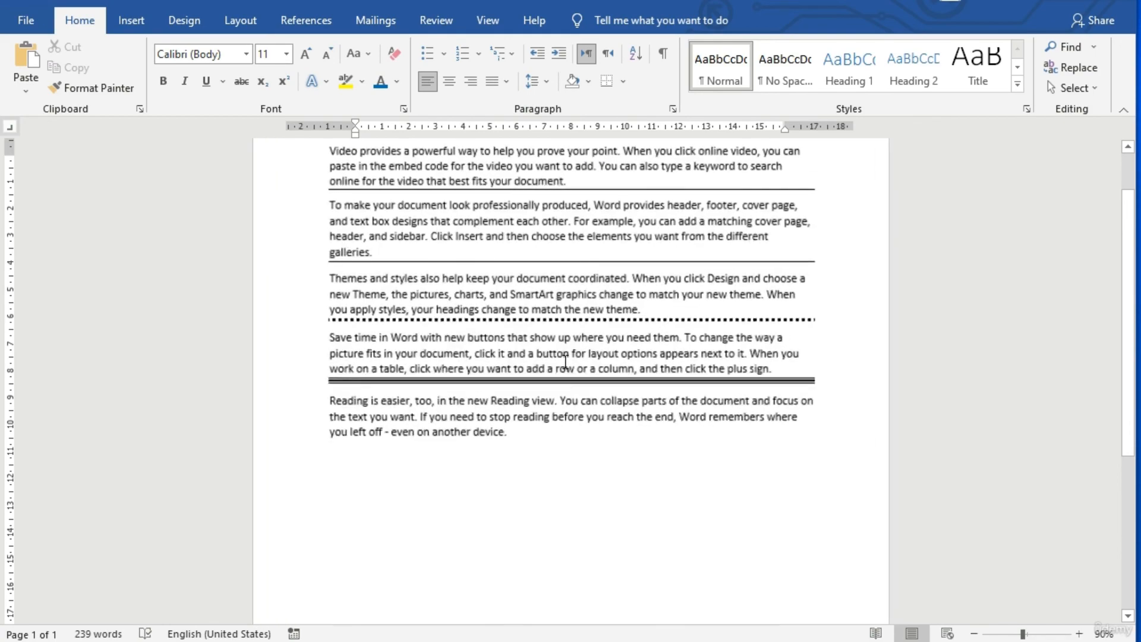
scroll(566, 361, "down", 9)
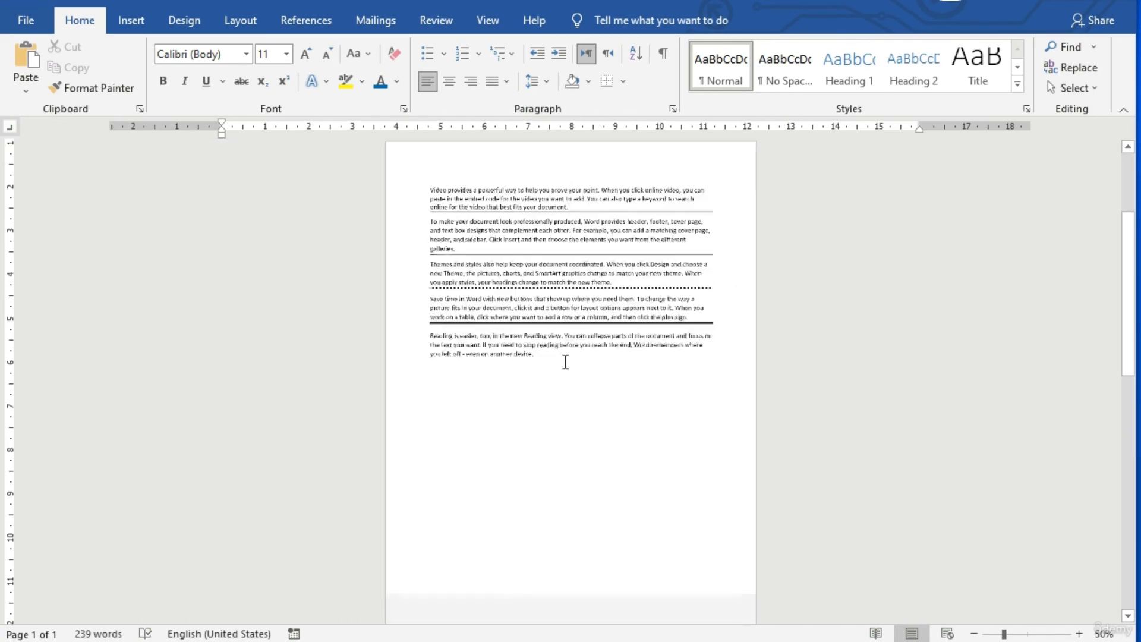
scroll(565, 361, "down", 1)
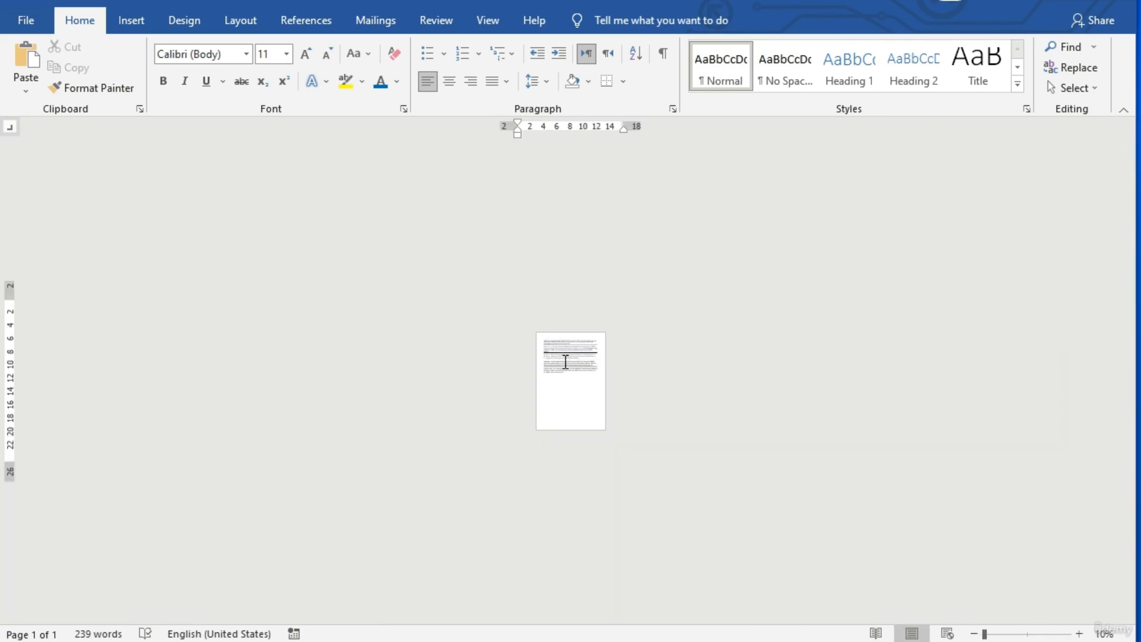
scroll(565, 362, "up", 11)
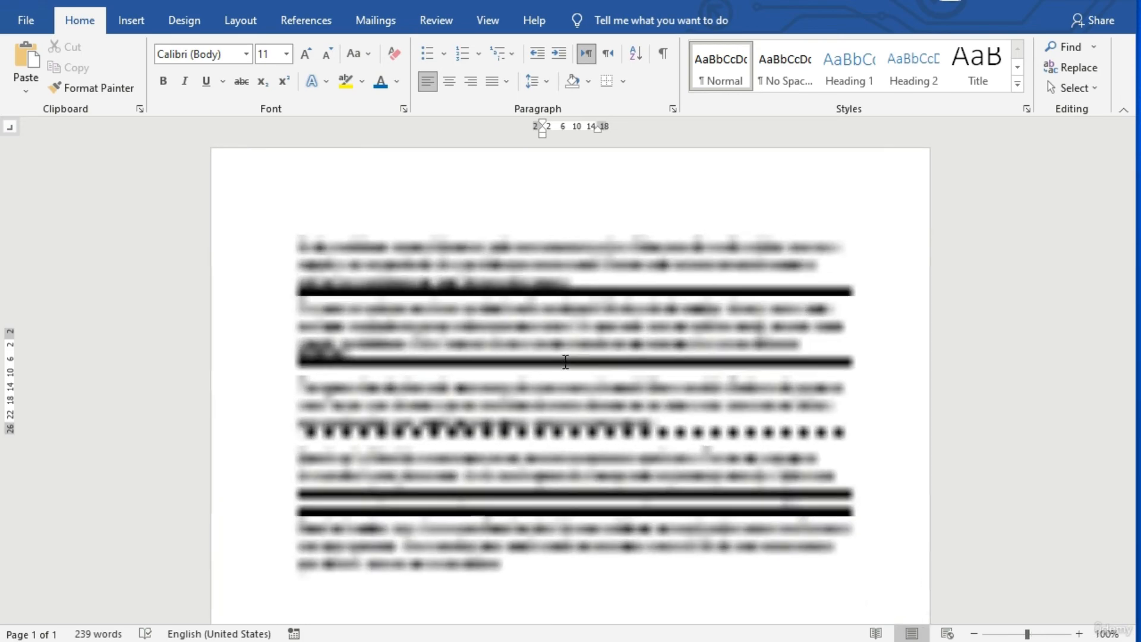
scroll(565, 361, "up", 4)
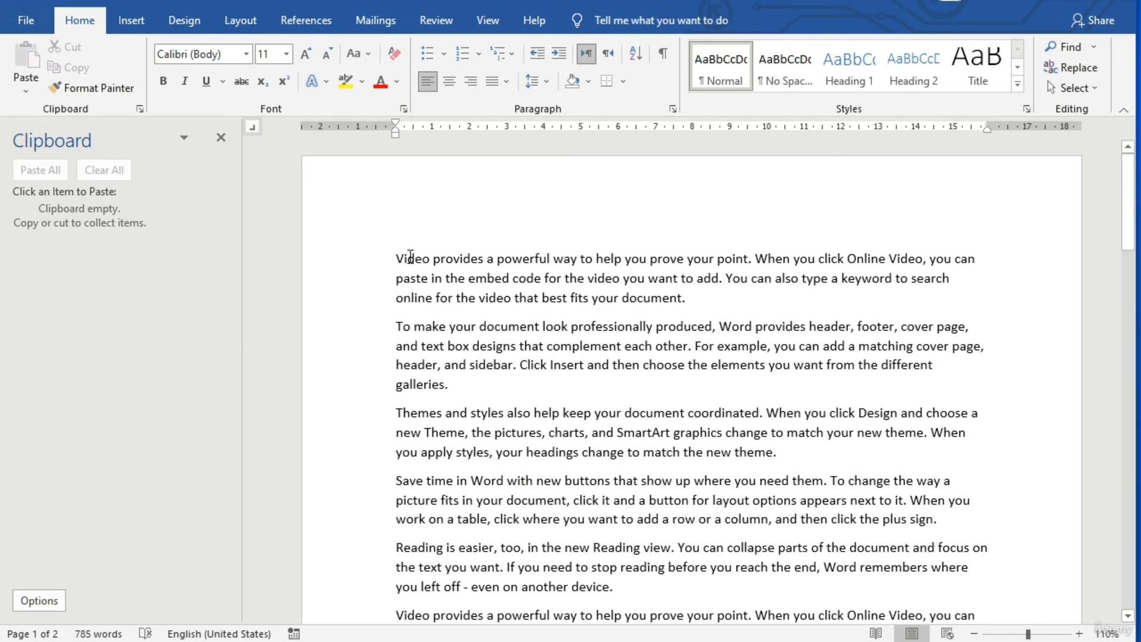
Copy the opening "Video provides a powerful way" paragraph to the clipboard.
left_click_drag(410, 256, 690, 298)
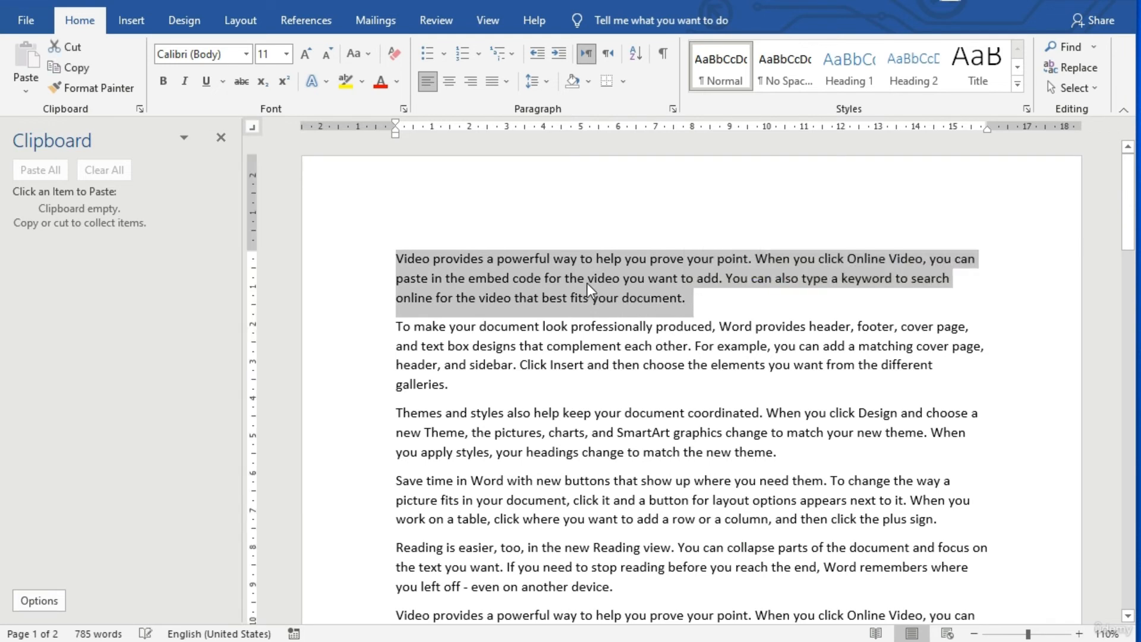
right_click(523, 276)
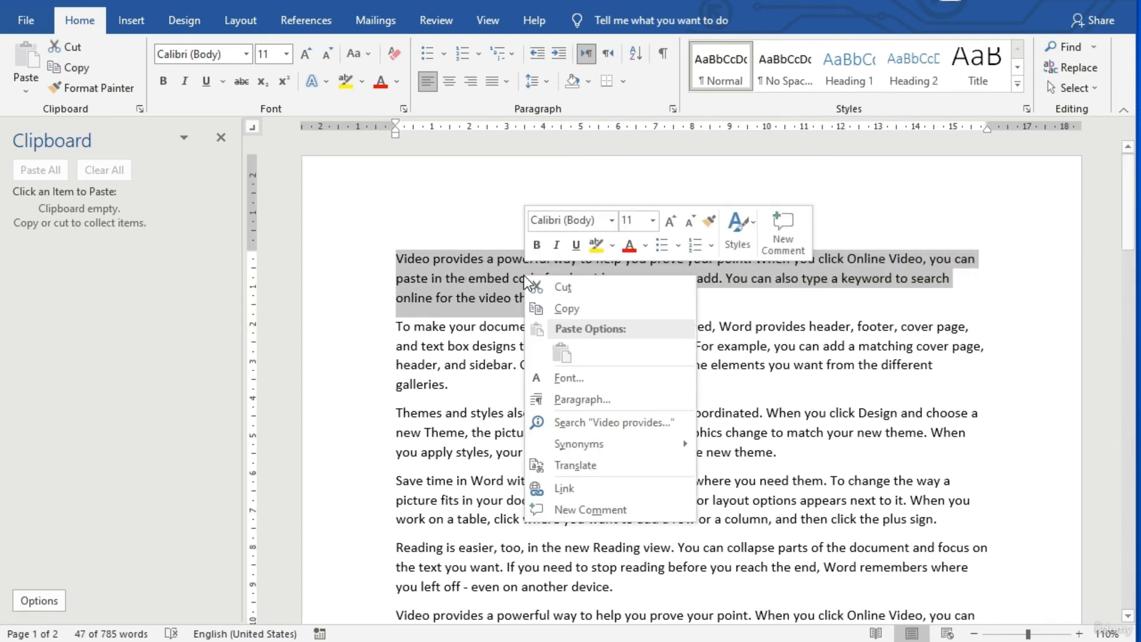
left_click(568, 308)
Close the Clipboard pane and copy the second "To make your document look professionally produced" paragraph.
scroll(430, 337, "down", 6)
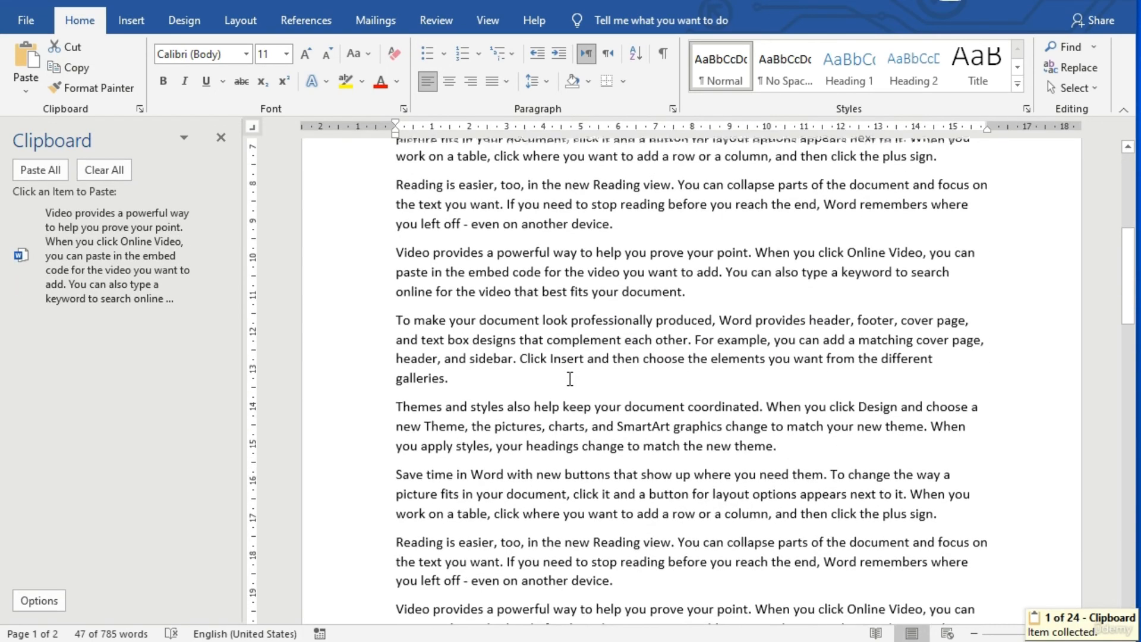
left_click_drag(396, 319, 466, 375)
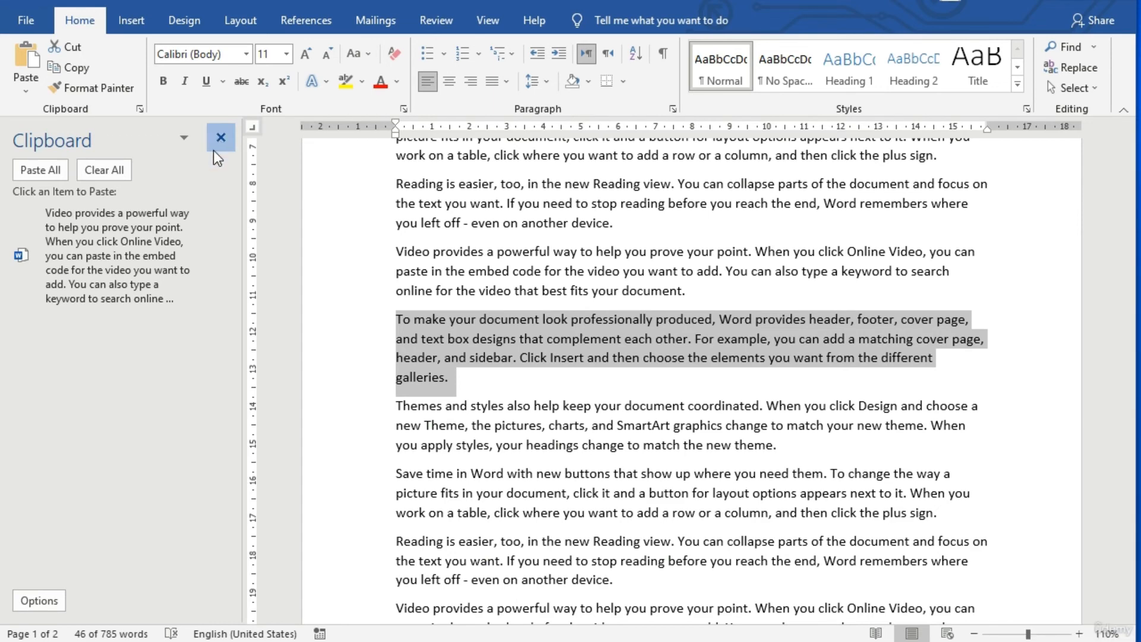
left_click(220, 137)
right_click(420, 337)
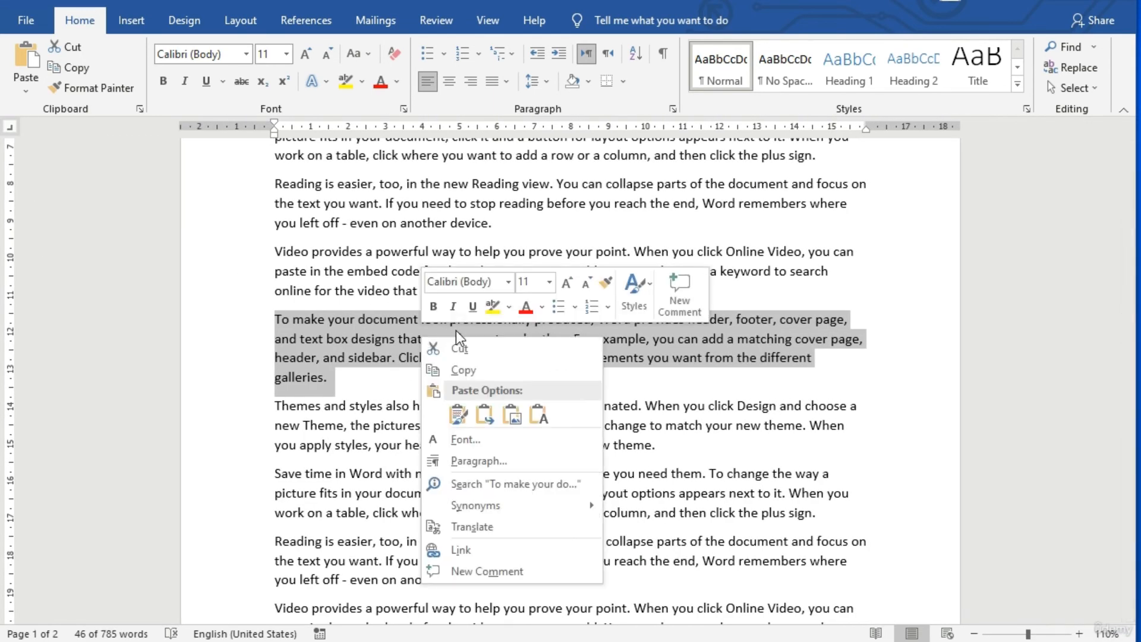
left_click(474, 373)
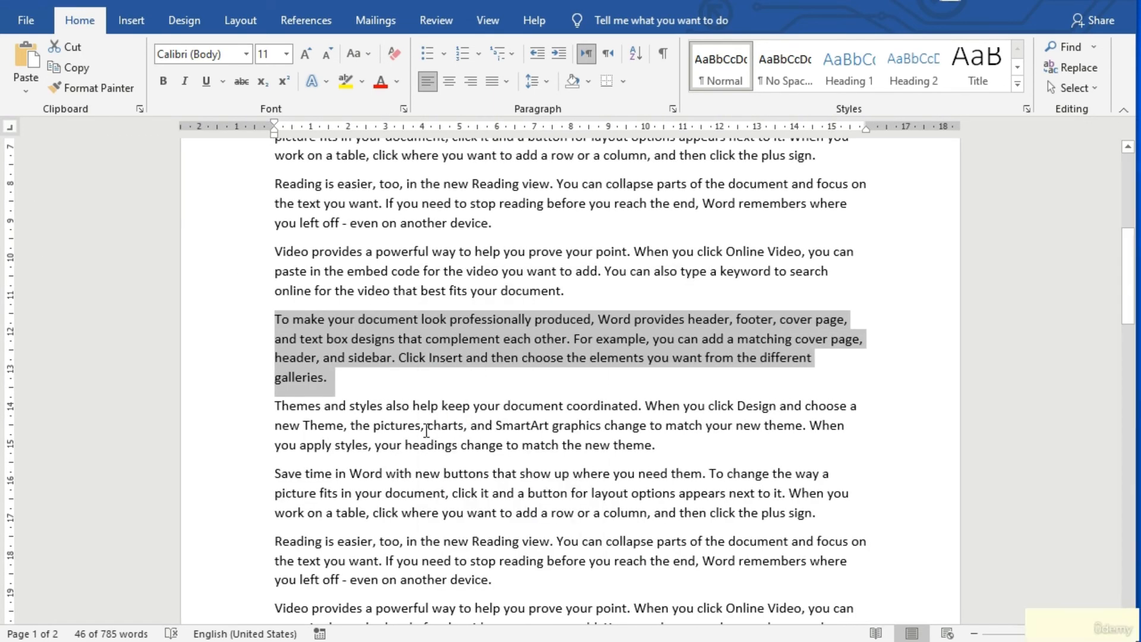
Copy the last "institutions to" line at the end of the document on page 2.
scroll(429, 428, "down", 6)
scroll(397, 410, "down", 12)
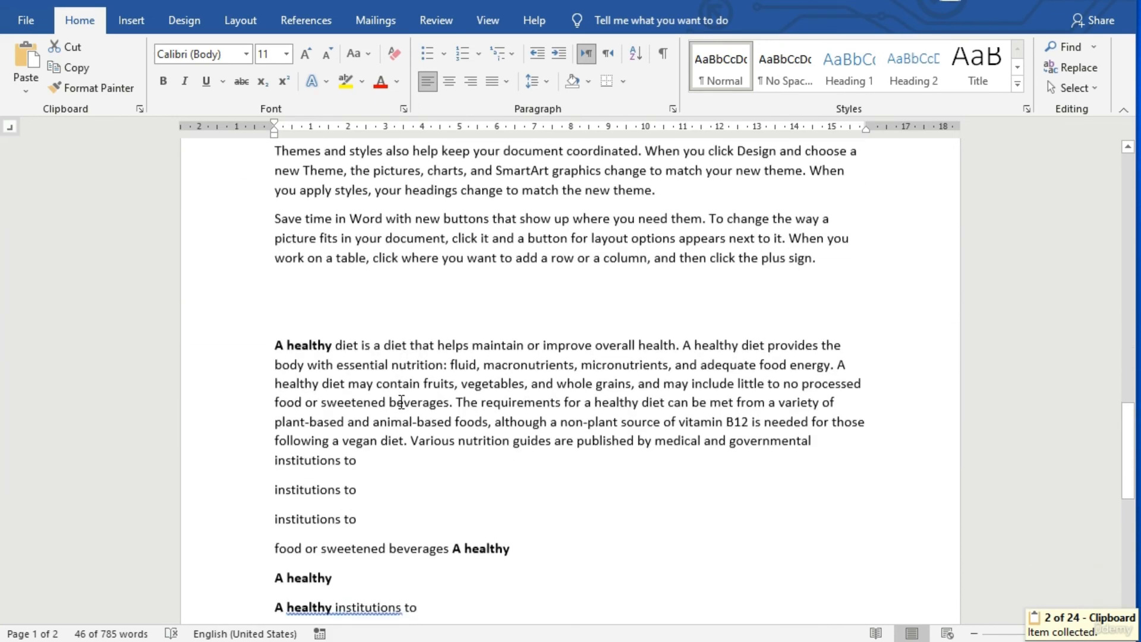
scroll(402, 402, "down", 6)
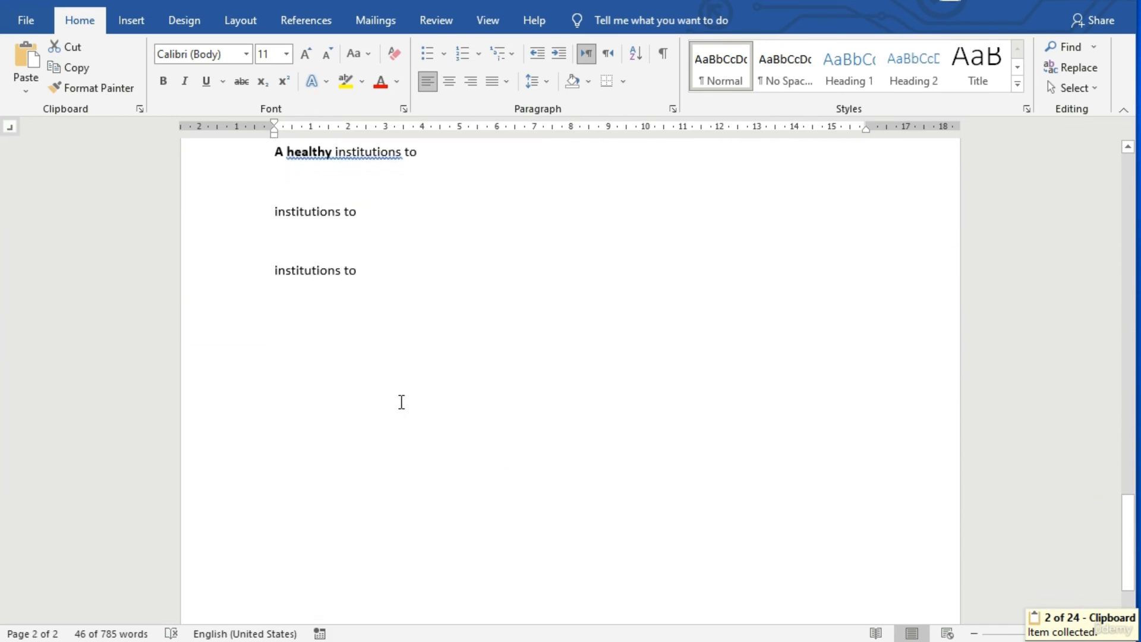
left_click_drag(275, 182, 369, 183)
right_click(336, 194)
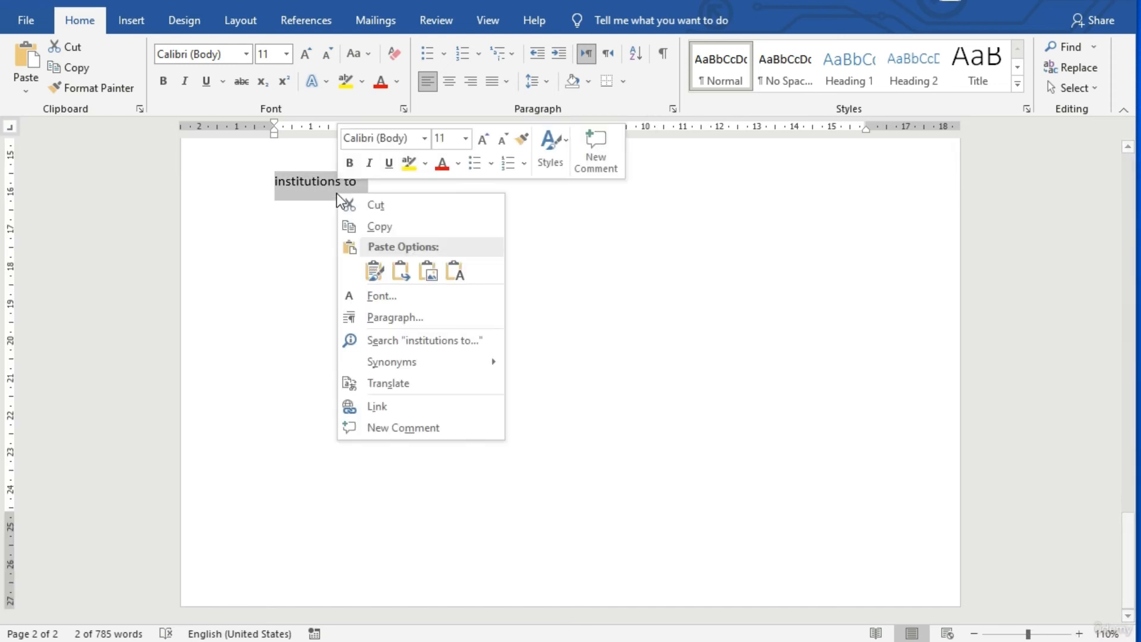
left_click(384, 226)
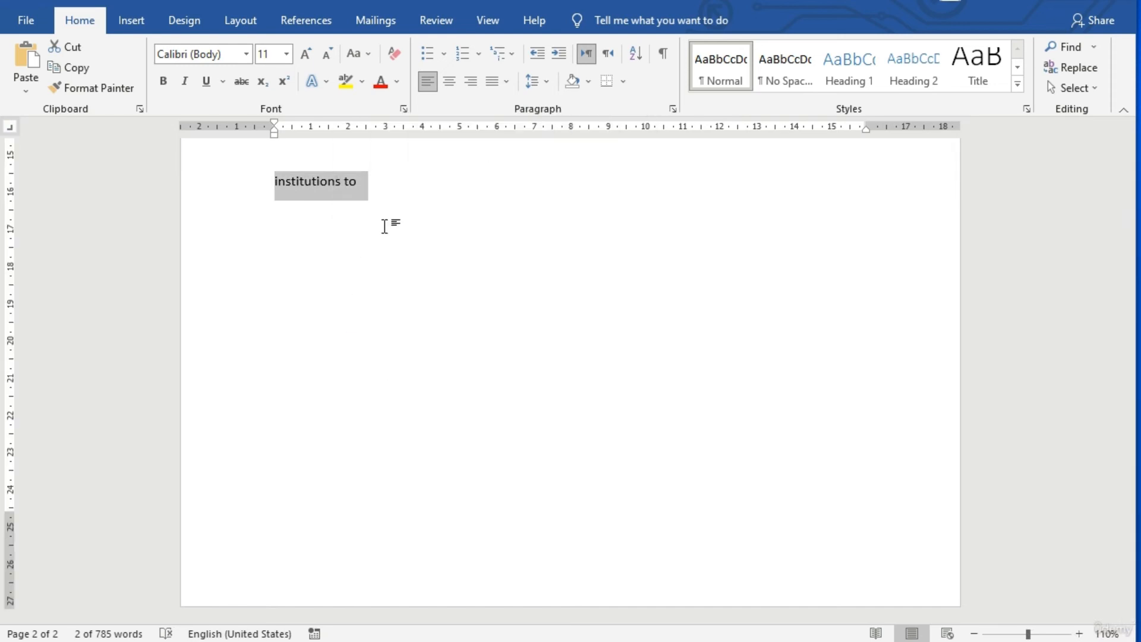
Paste the copied "institutions to" line twice in the blank area below the last line.
left_click(342, 261)
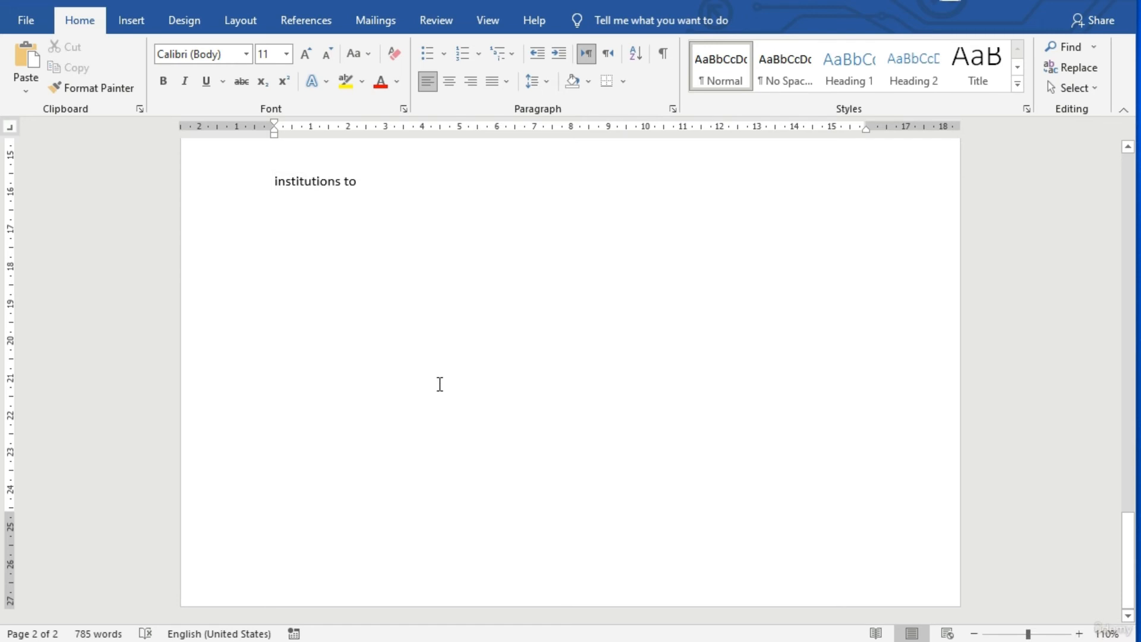
key("ctrl+v")
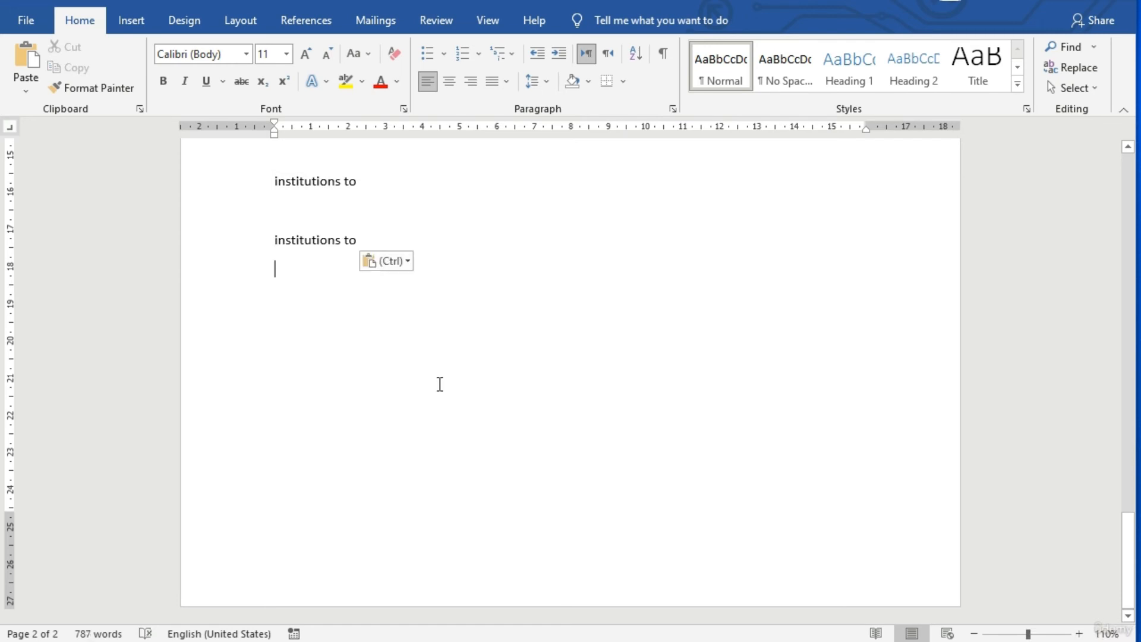
key("ctrl+v")
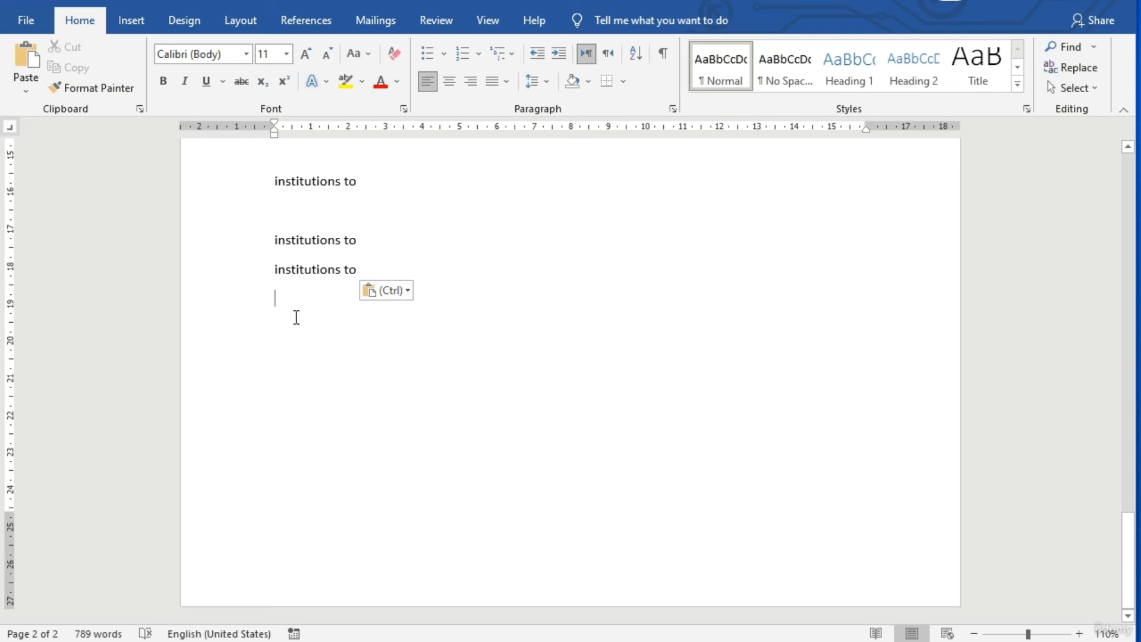
Show the Clipboard pane and paste its "Video provides" paragraph once and its "To make your document" paragraph twice at the document's end.
left_click(139, 109)
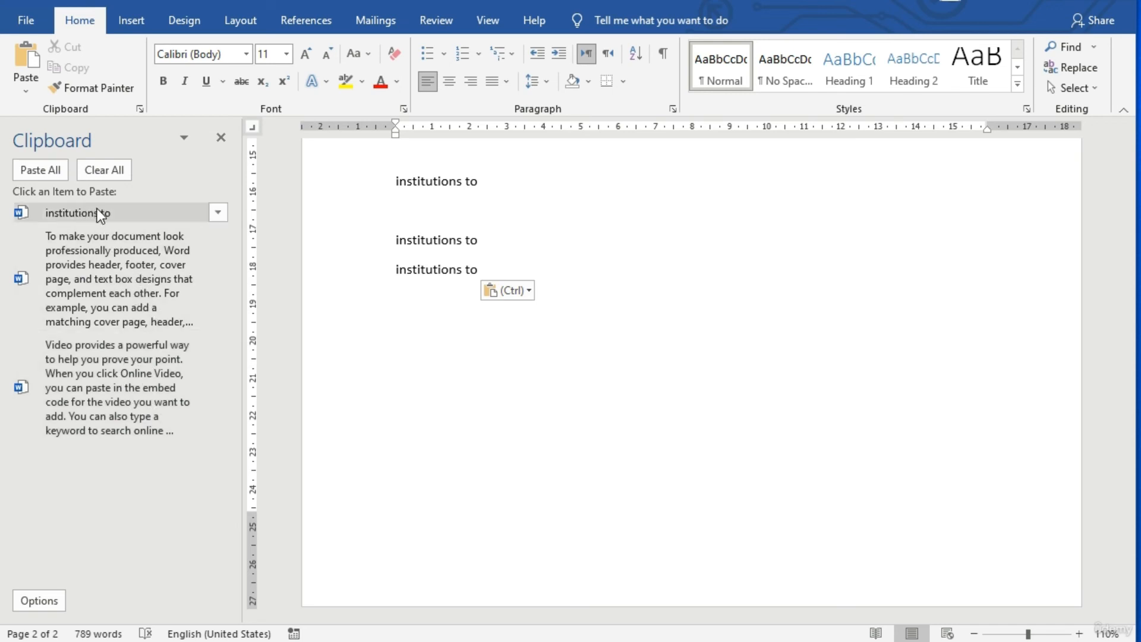
left_click(98, 375)
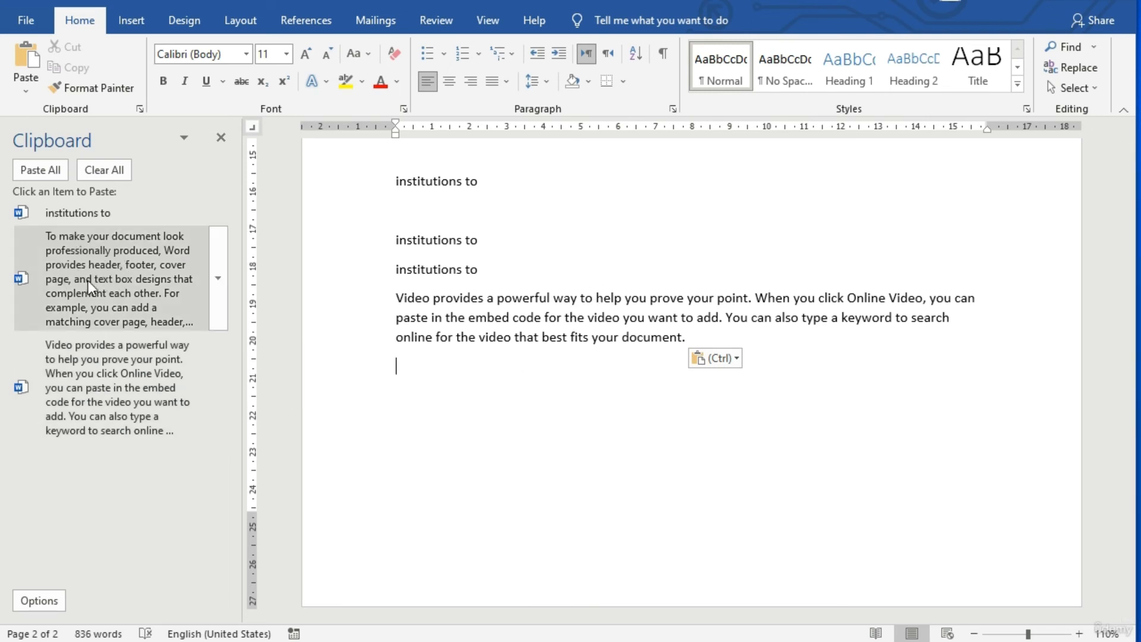
left_click(106, 265)
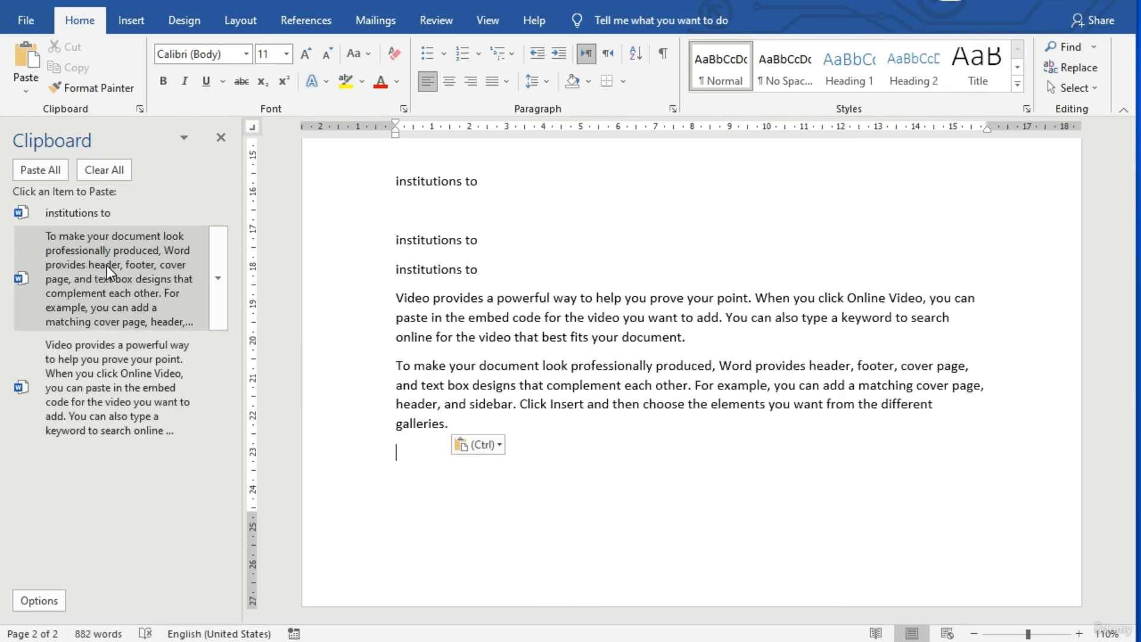
left_click(106, 265)
left_click(106, 265)
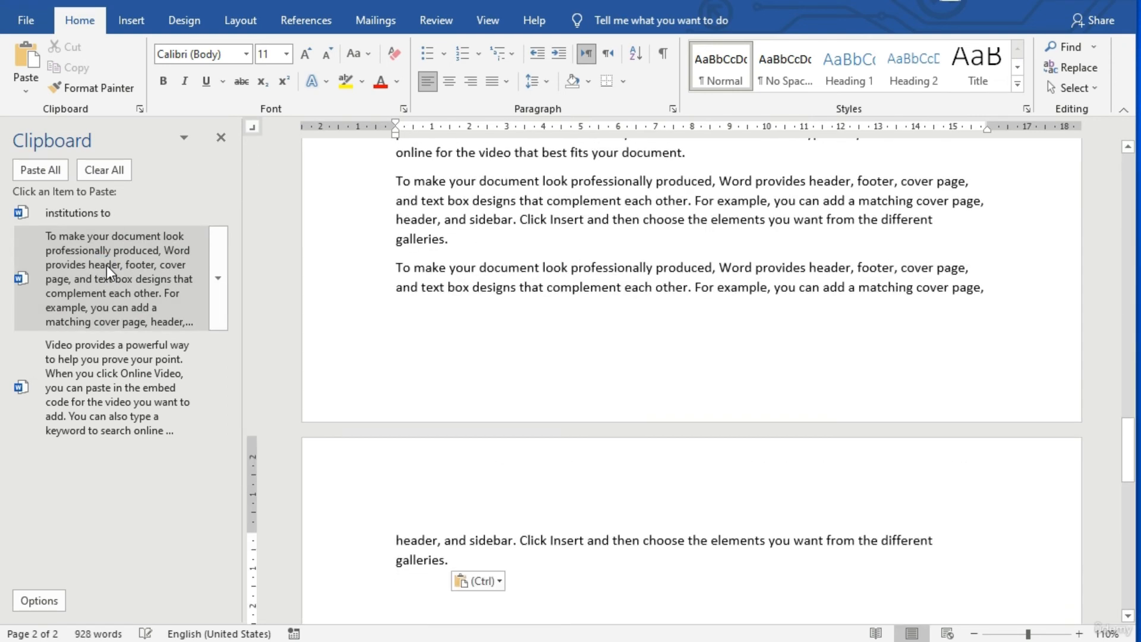
Paste the collected "institutions to" item three times at the end of the document, followed by the "Video provides" item.
left_click(74, 212)
left_click(73, 213)
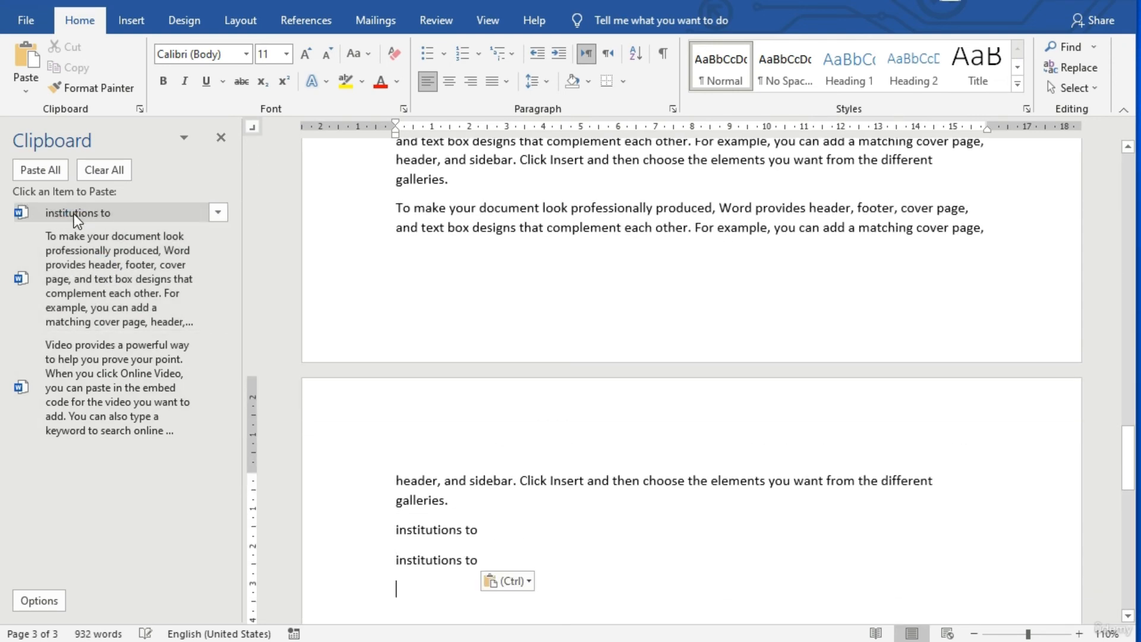
left_click(74, 213)
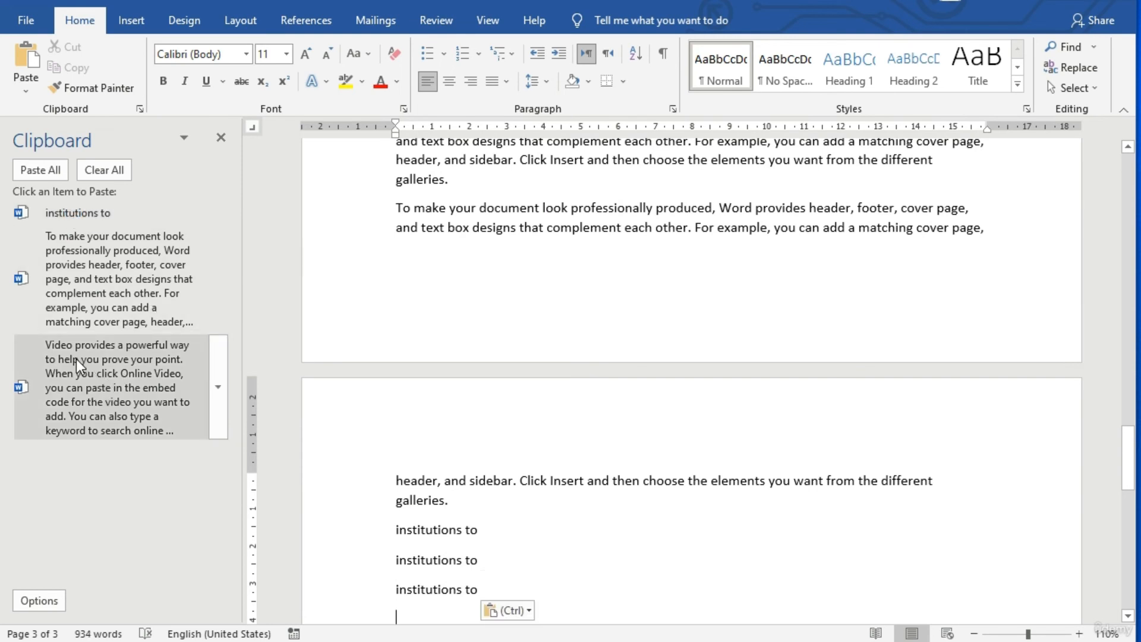
scroll(352, 374, "down", 4)
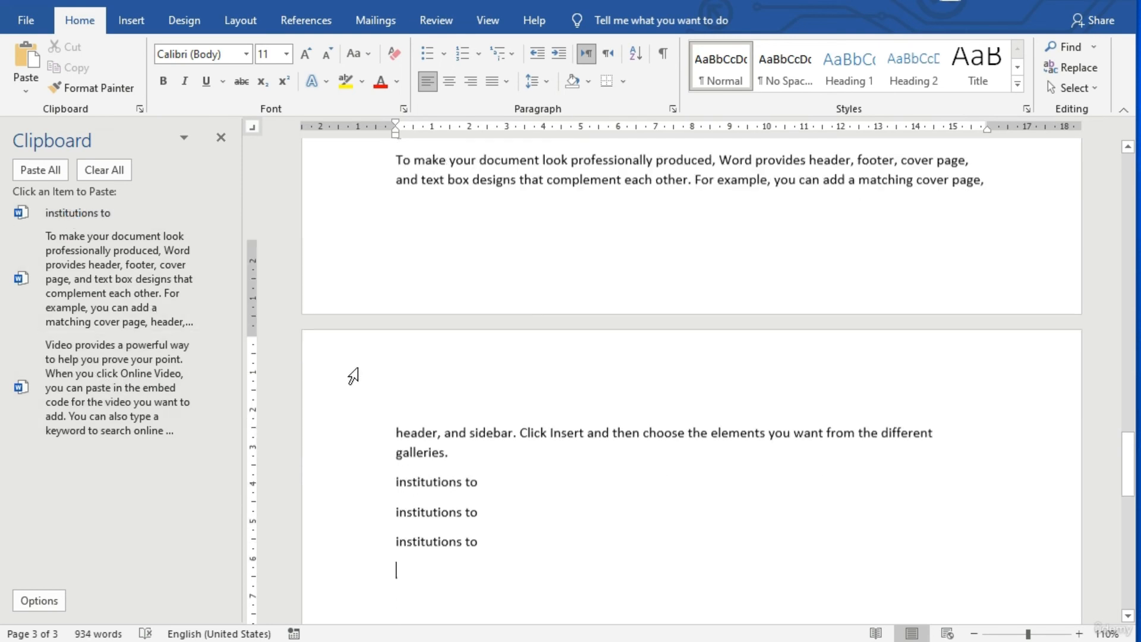
left_click(101, 365)
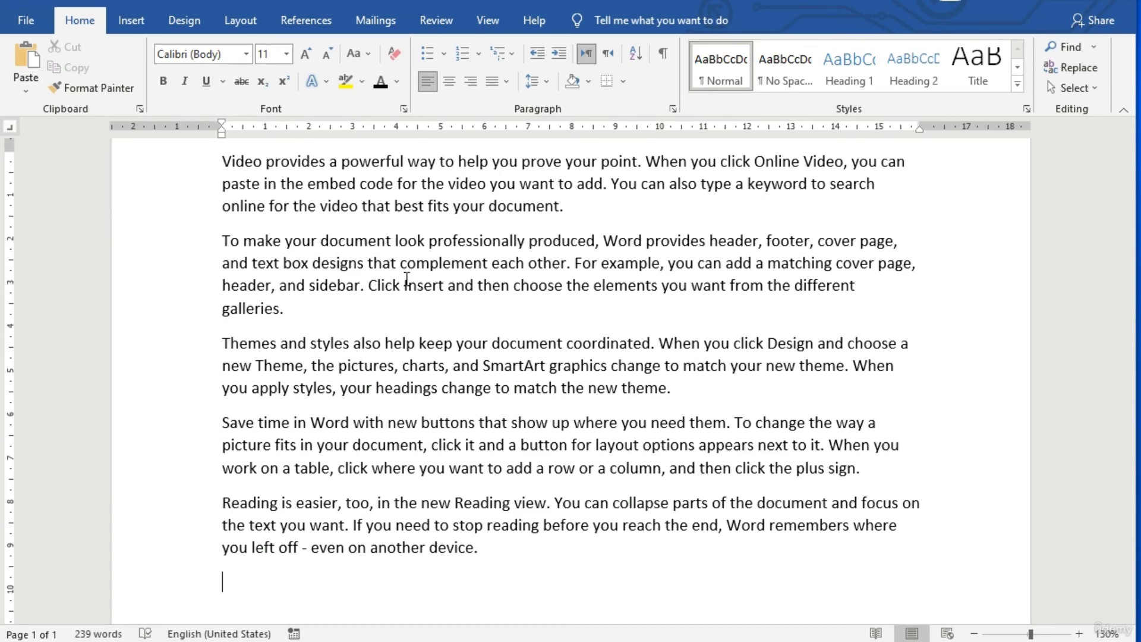
Select the entire text of the five-paragraph document.
scroll(377, 257, "up", 3)
scroll(372, 257, "down", 3)
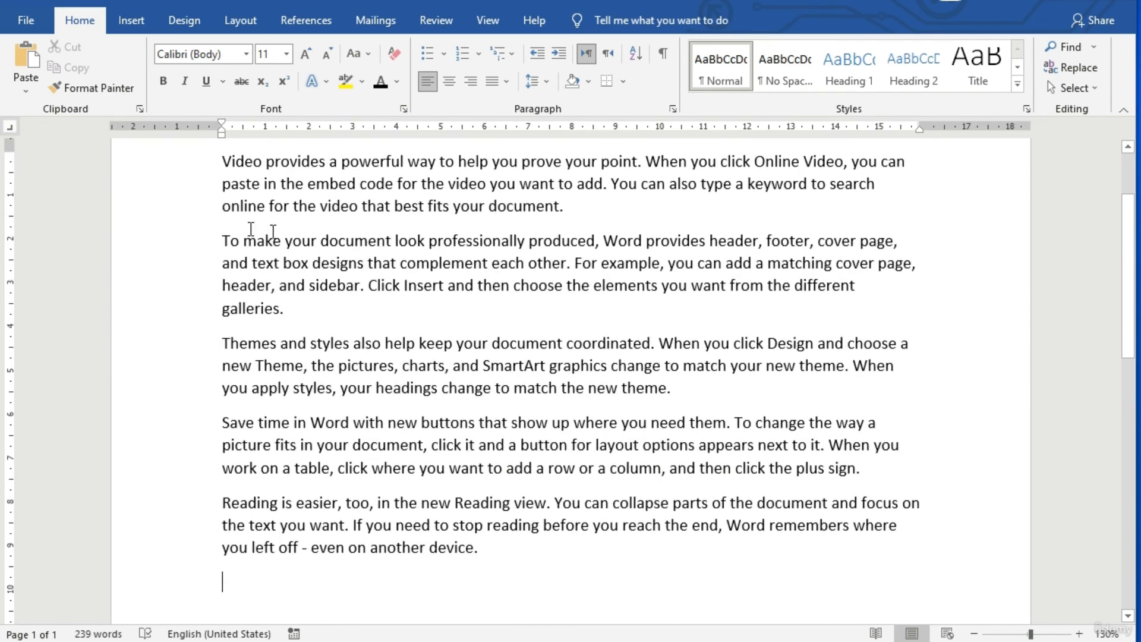
left_click(568, 207)
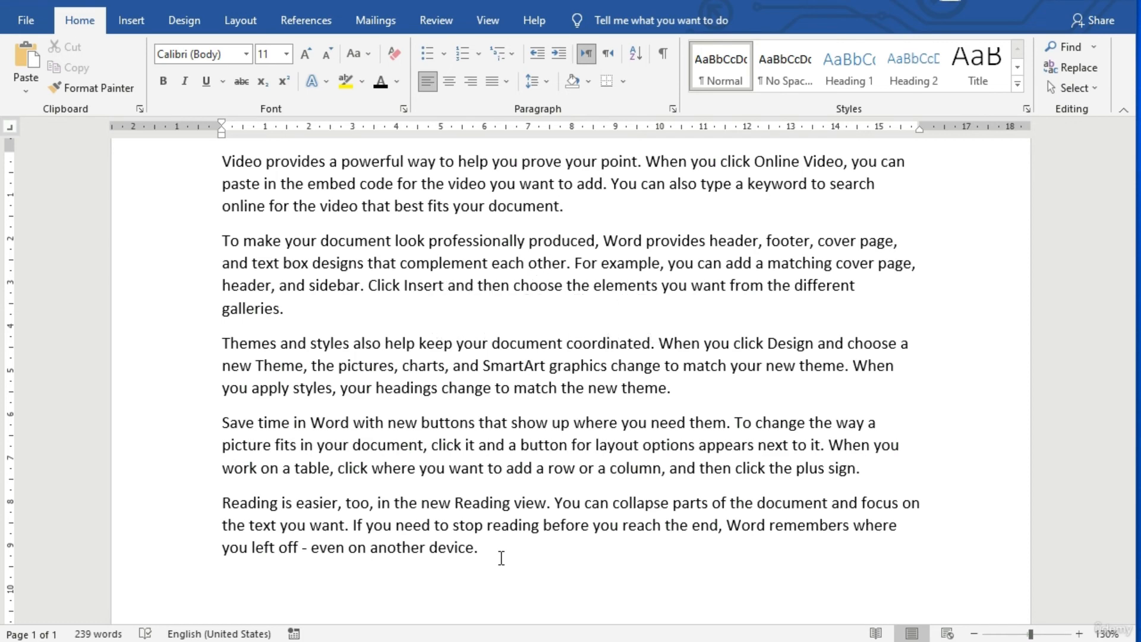
key("ctrl+a")
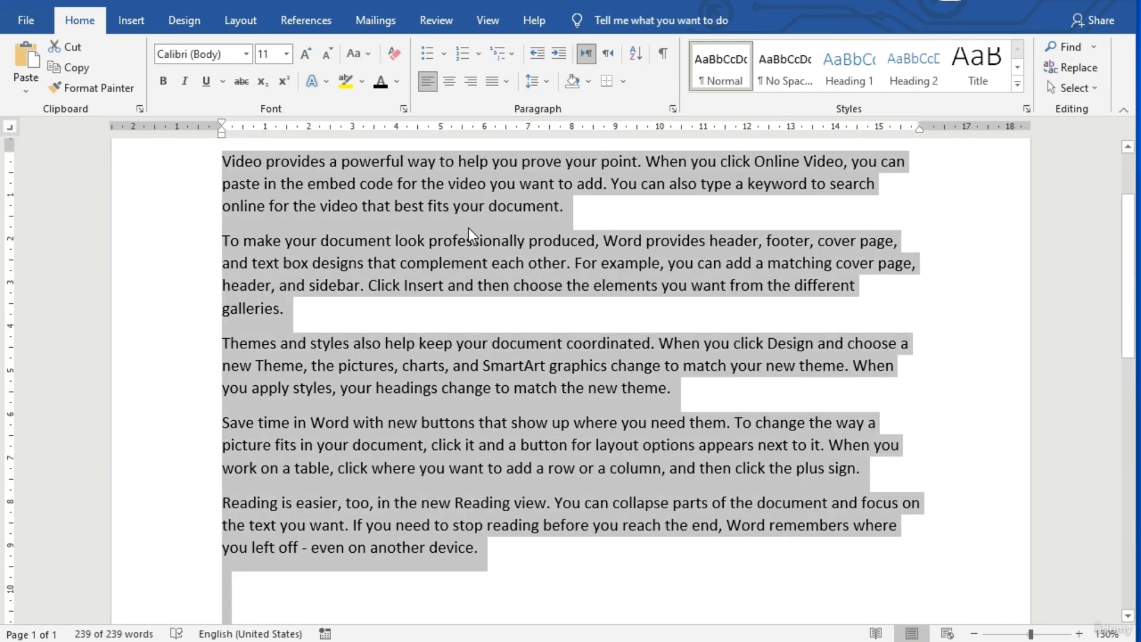
scroll(462, 306, "down", 3)
scroll(466, 314, "up", 3)
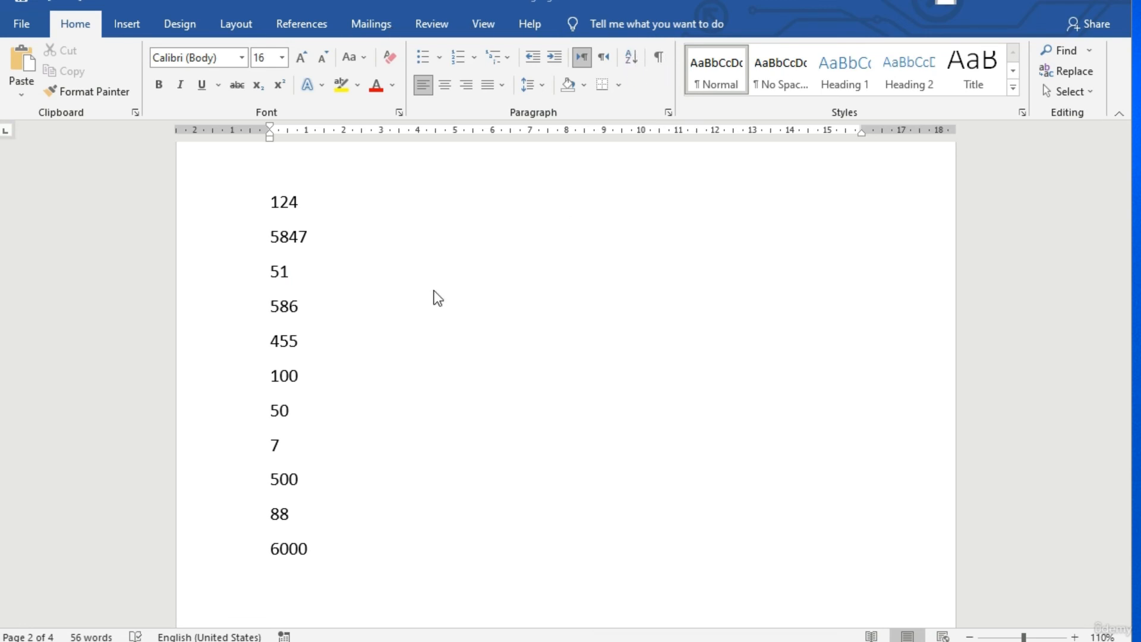
Sort the list of numbers on page 2 by paragraphs as type Number in ascending order.
left_click(262, 203)
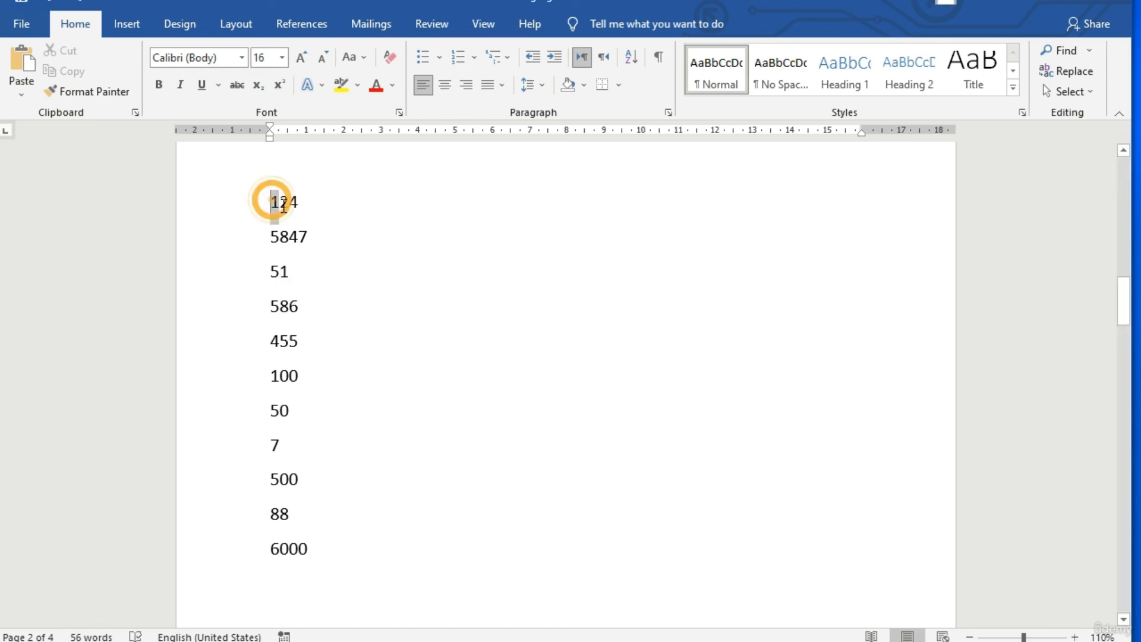
left_click_drag(275, 199, 316, 542)
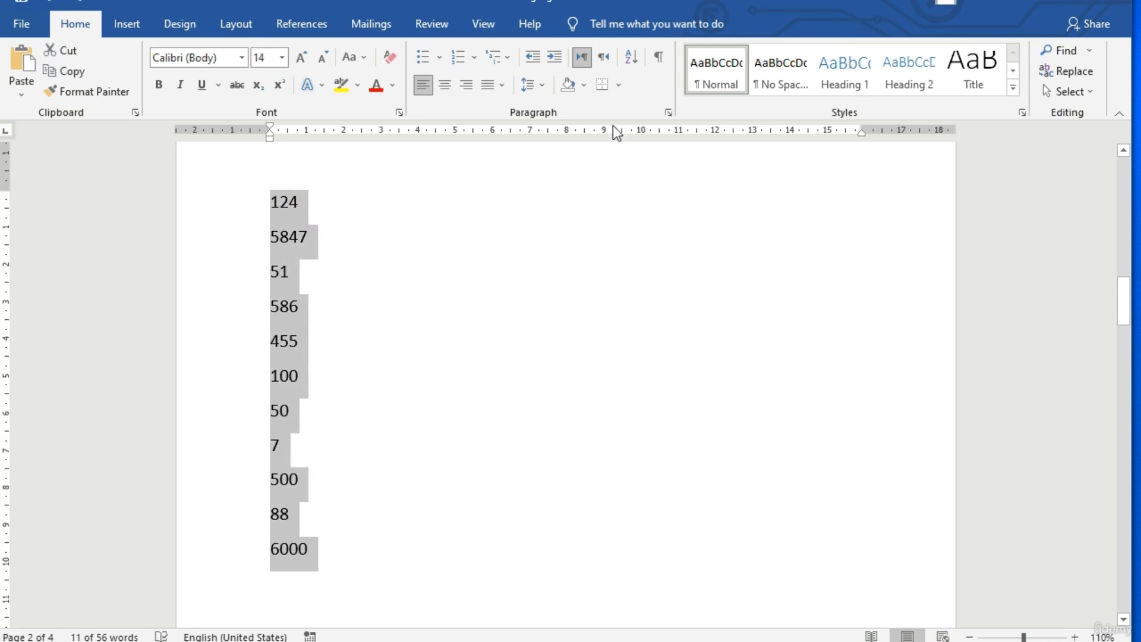
left_click(633, 59)
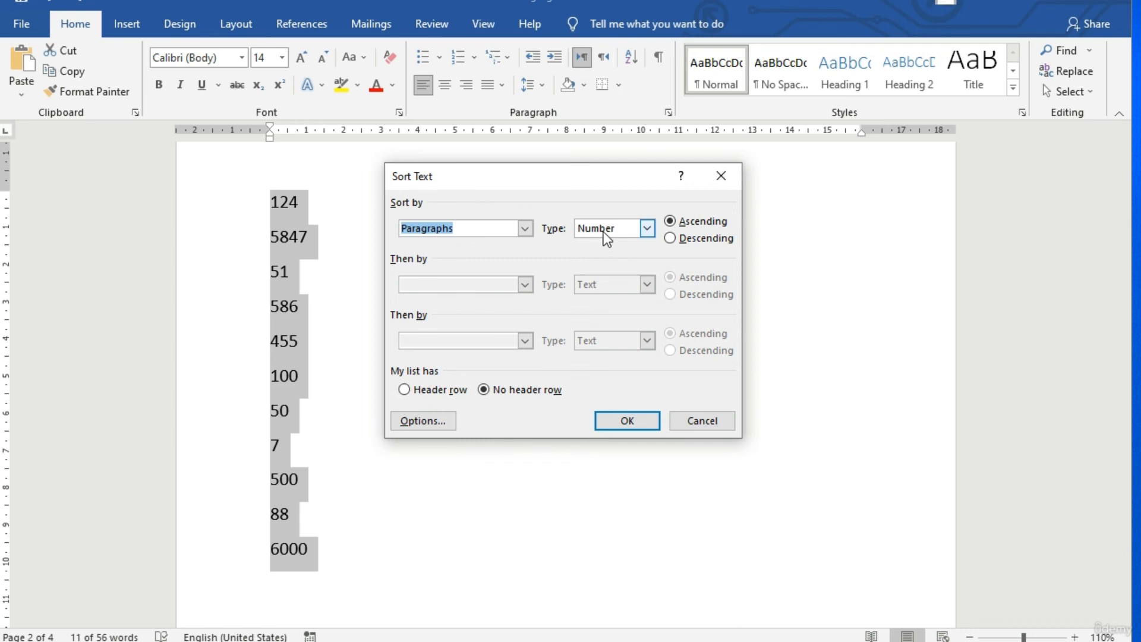
left_click(648, 228)
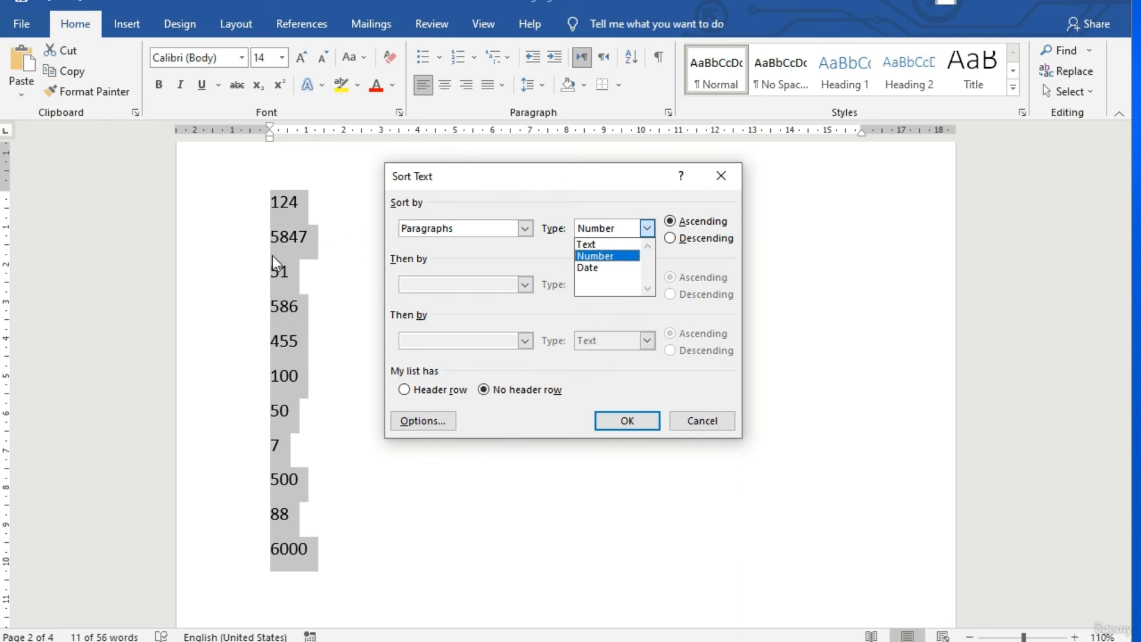
left_click(593, 258)
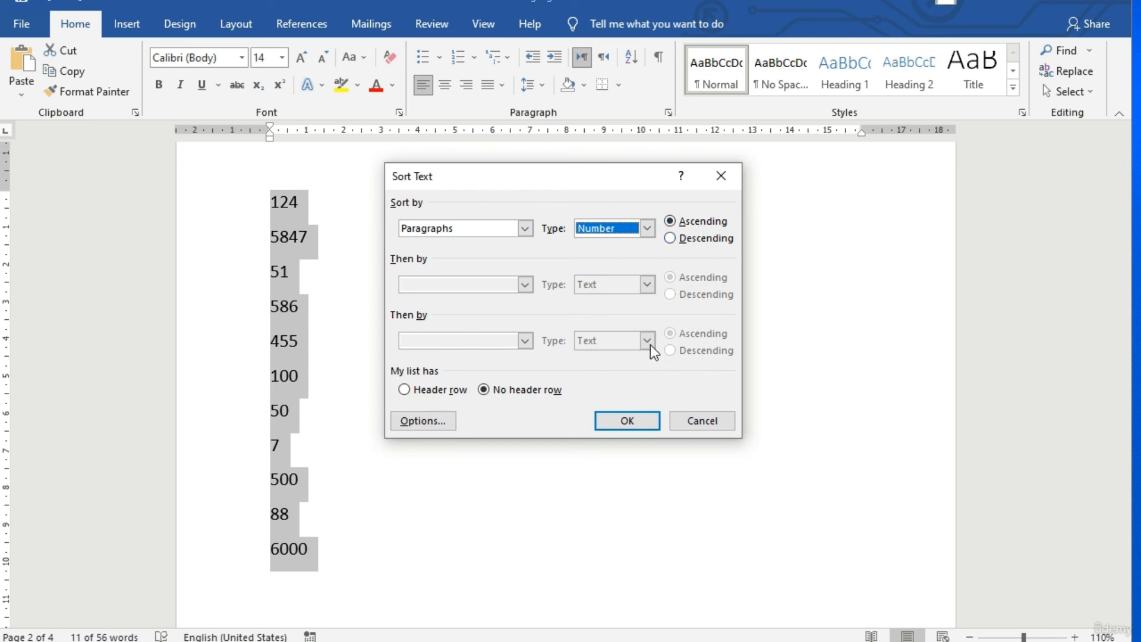
left_click(630, 422)
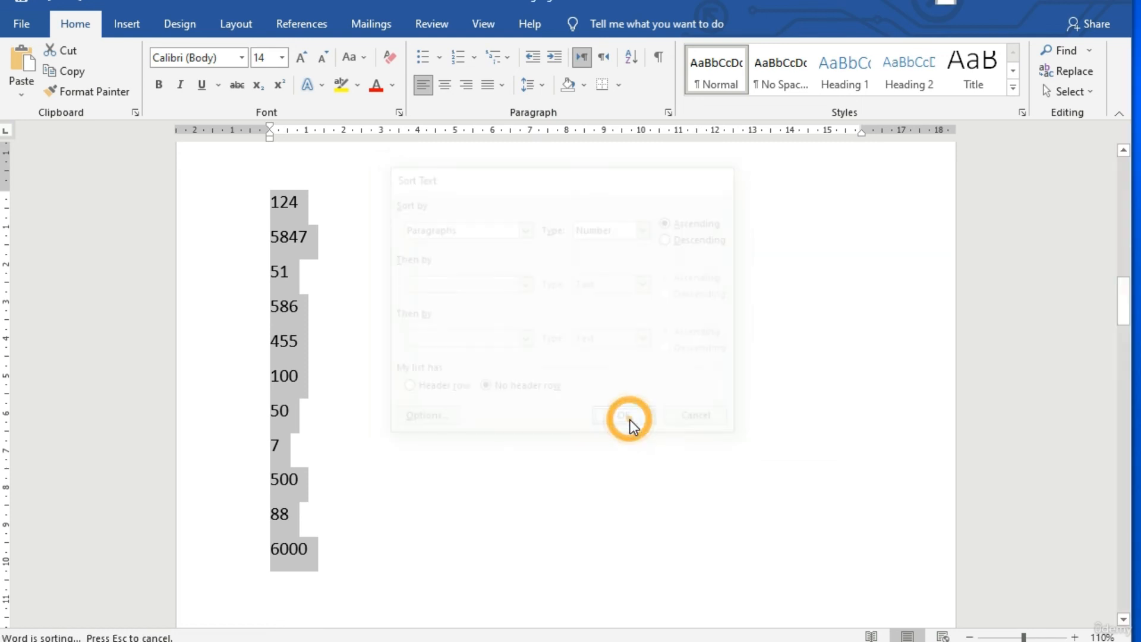
left_click(387, 310)
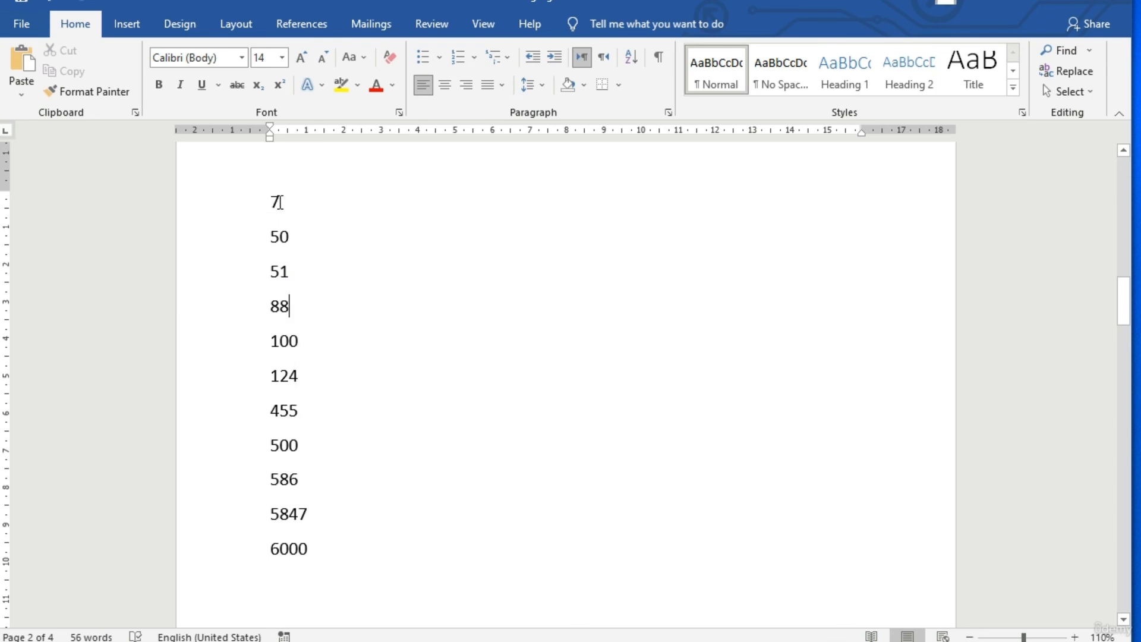
Sort the list of computer items on page 3 by paragraphs as type Text in ascending order.
scroll(363, 312, "down", 10)
scroll(365, 313, "down", 8)
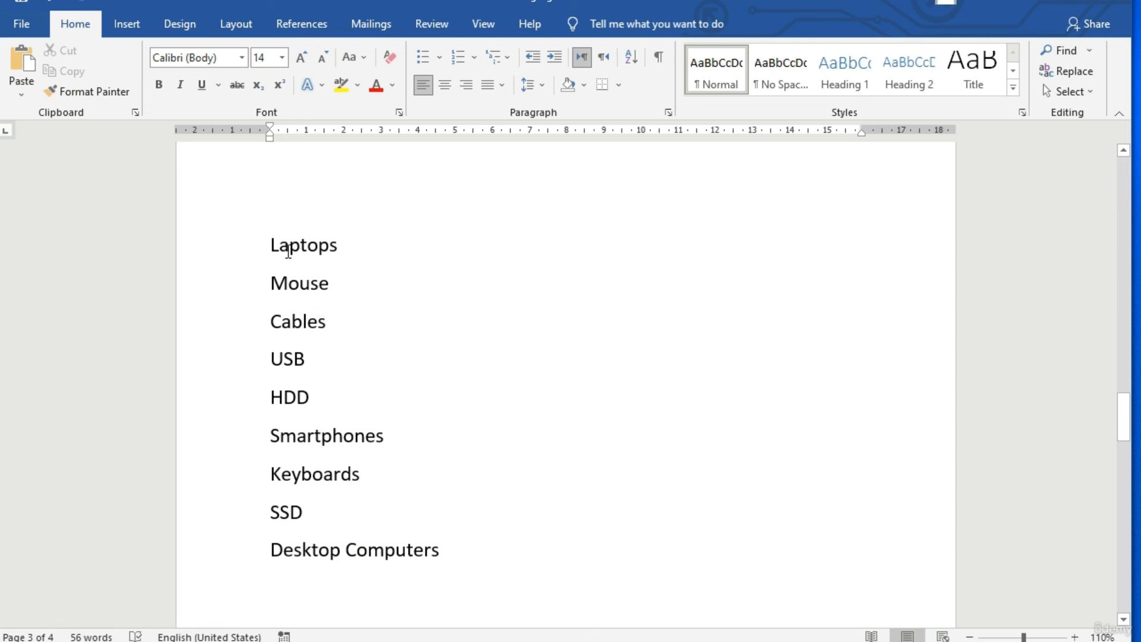
scroll(360, 285, "down", 1)
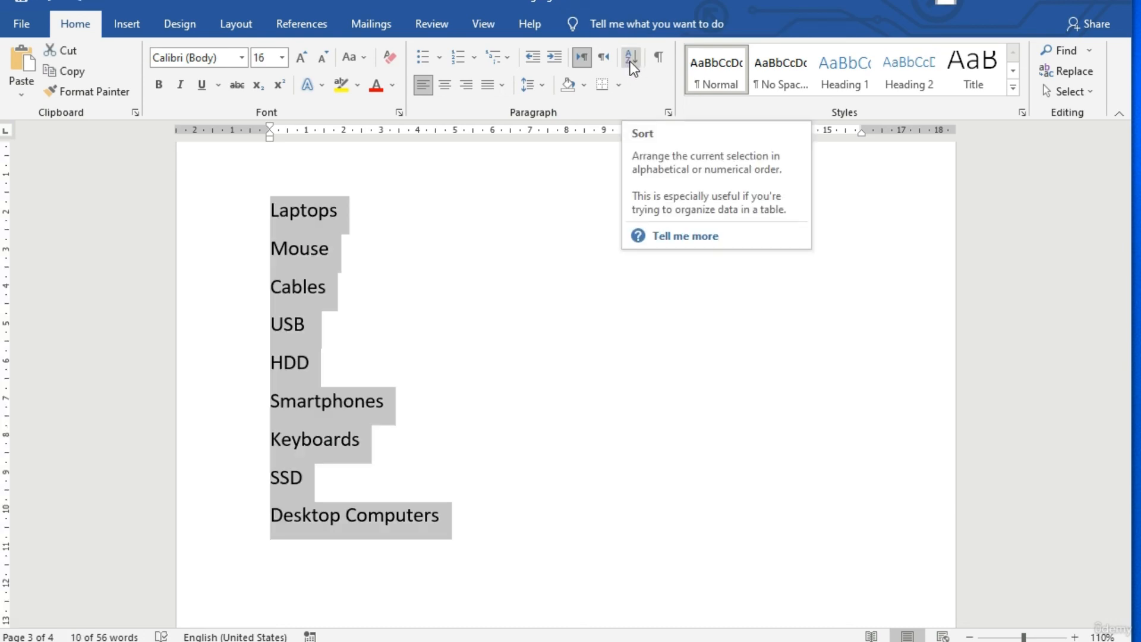
left_click(630, 59)
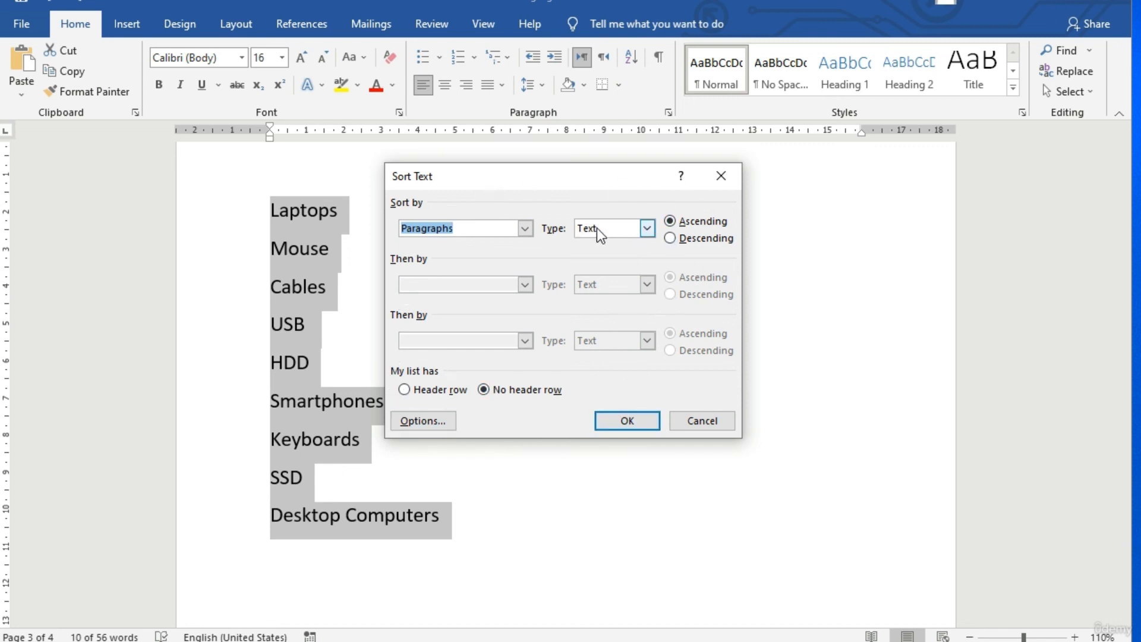
left_click(647, 229)
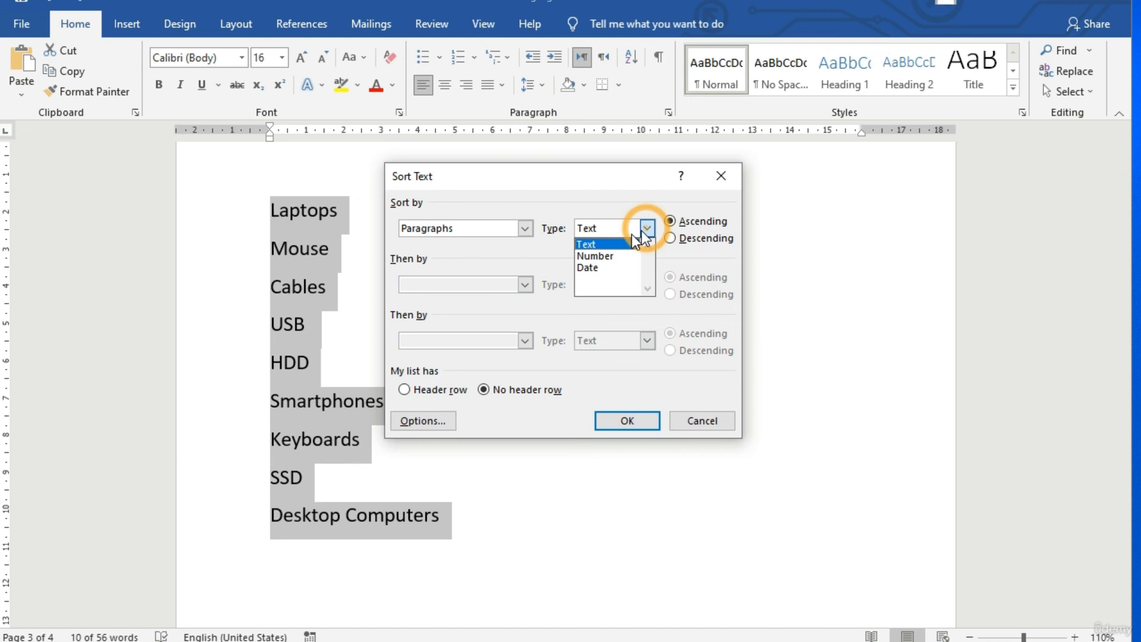
left_click(598, 242)
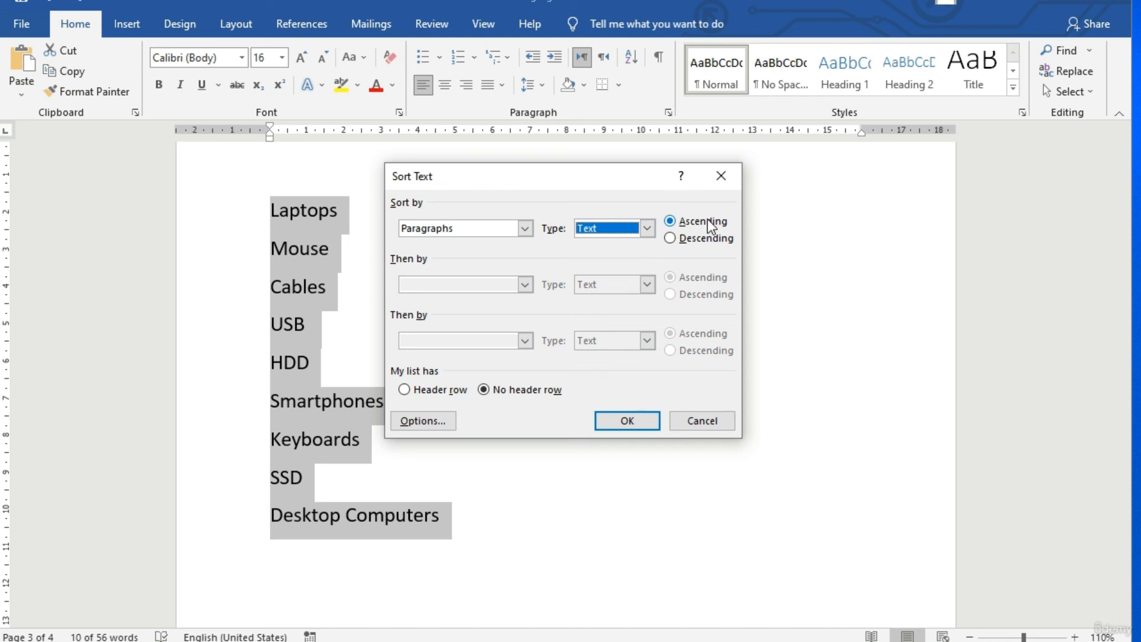
left_click(632, 421)
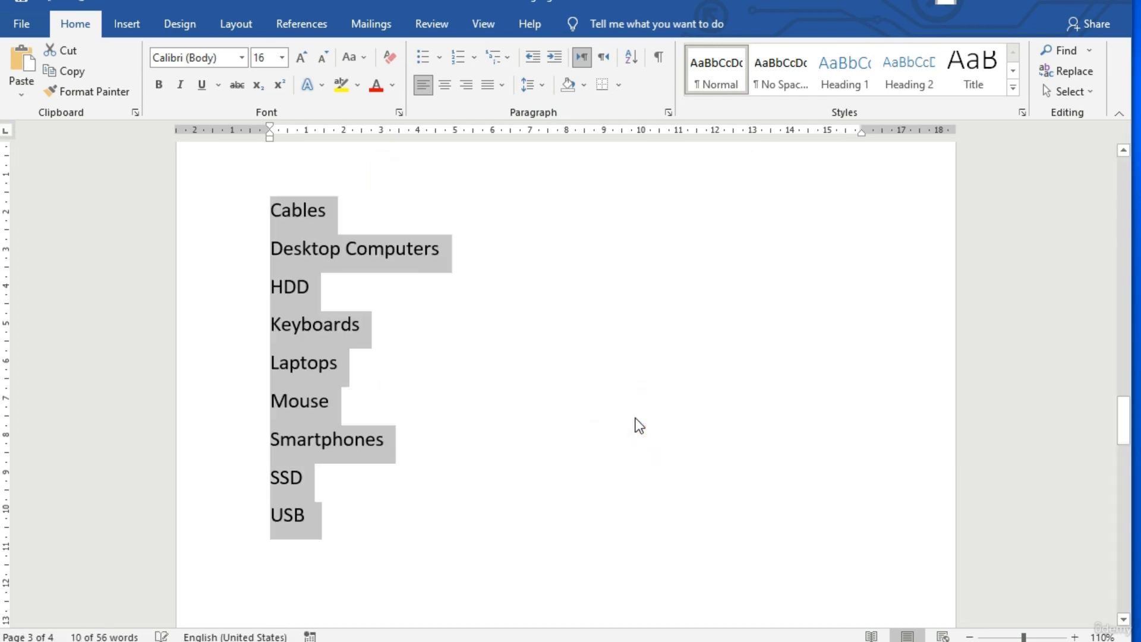
left_click(461, 346)
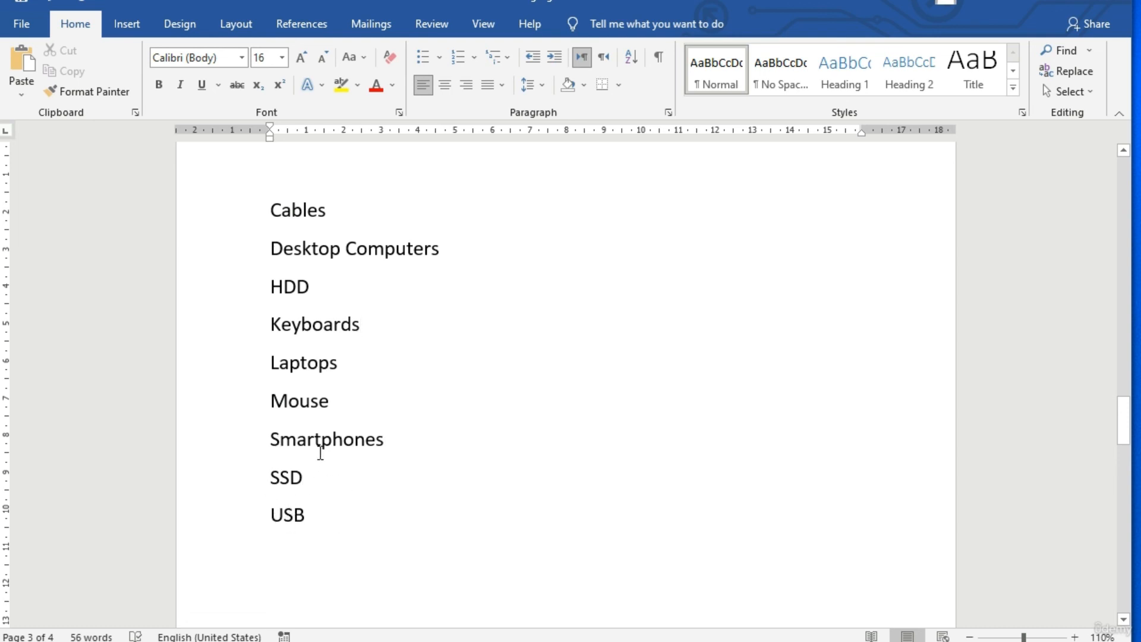
Sort the list of dates on page 4 by paragraphs as type Date in ascending order.
scroll(365, 395, "down", 8)
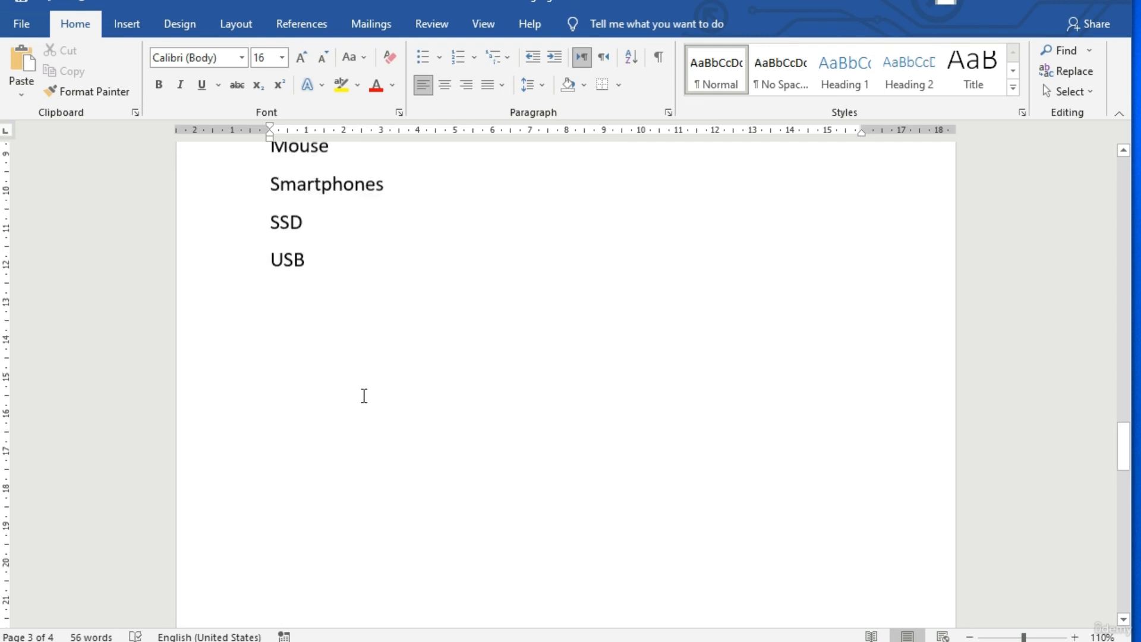
scroll(364, 396, "down", 1)
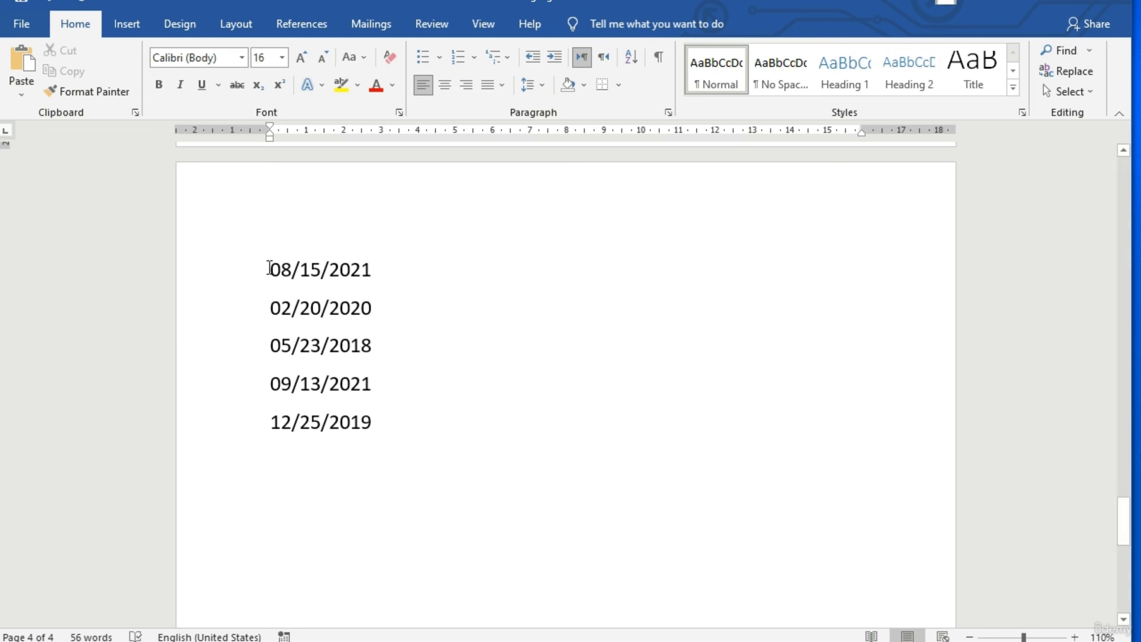
left_click_drag(269, 268, 372, 413)
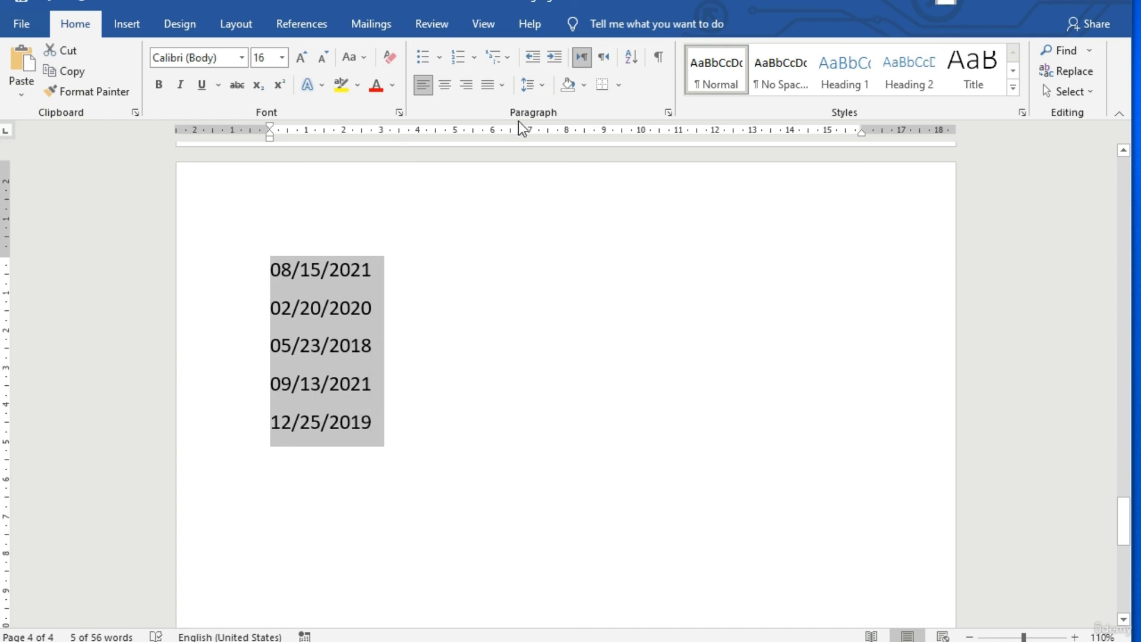
left_click(630, 57)
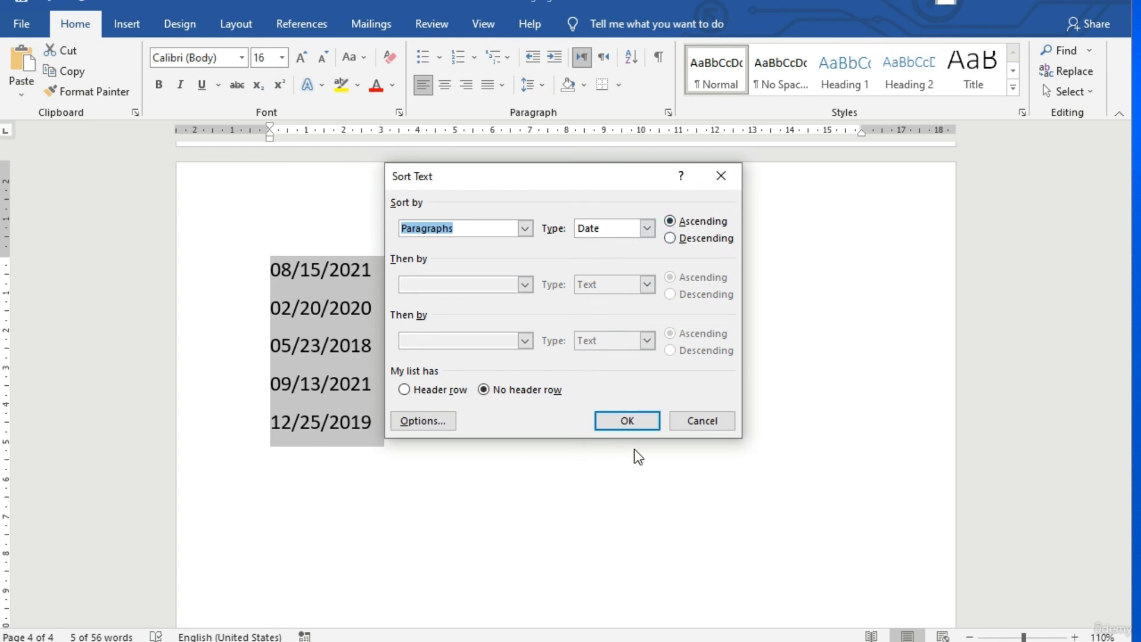
left_click(634, 422)
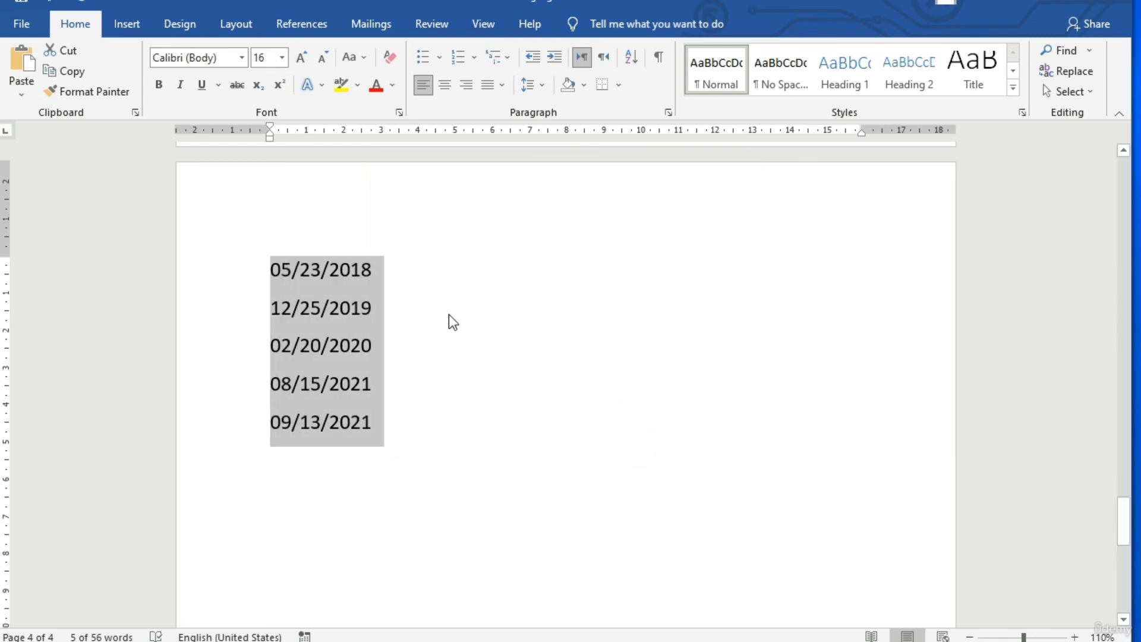
left_click(448, 313)
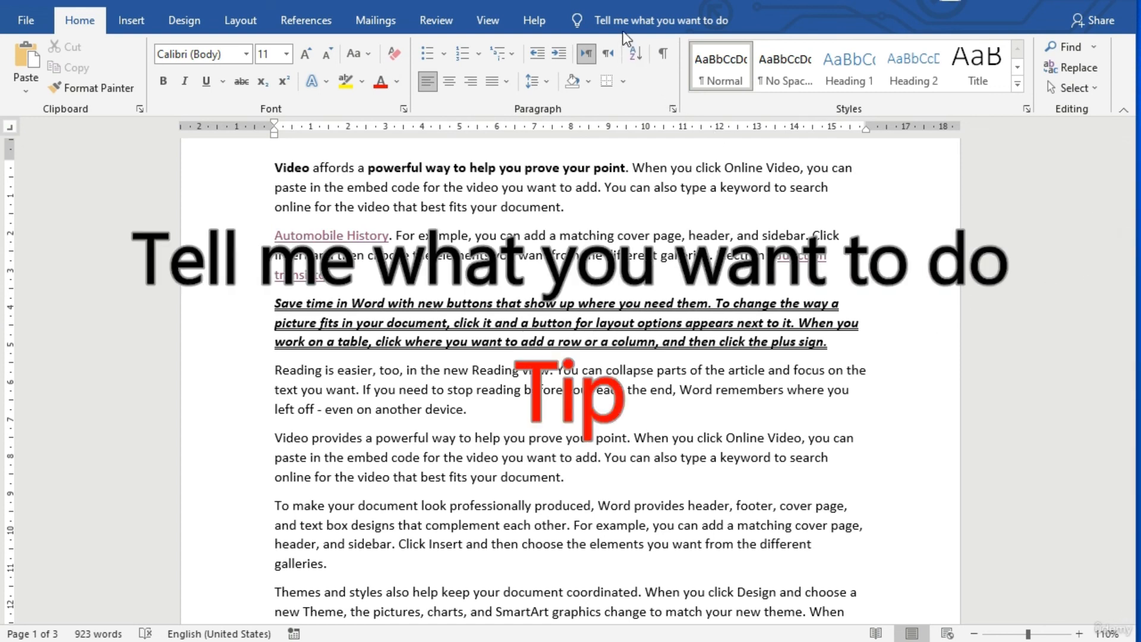
Use the command search to look up "replace" and open Replace, placing its dialog below the document's opening paragraphs.
left_click(686, 19)
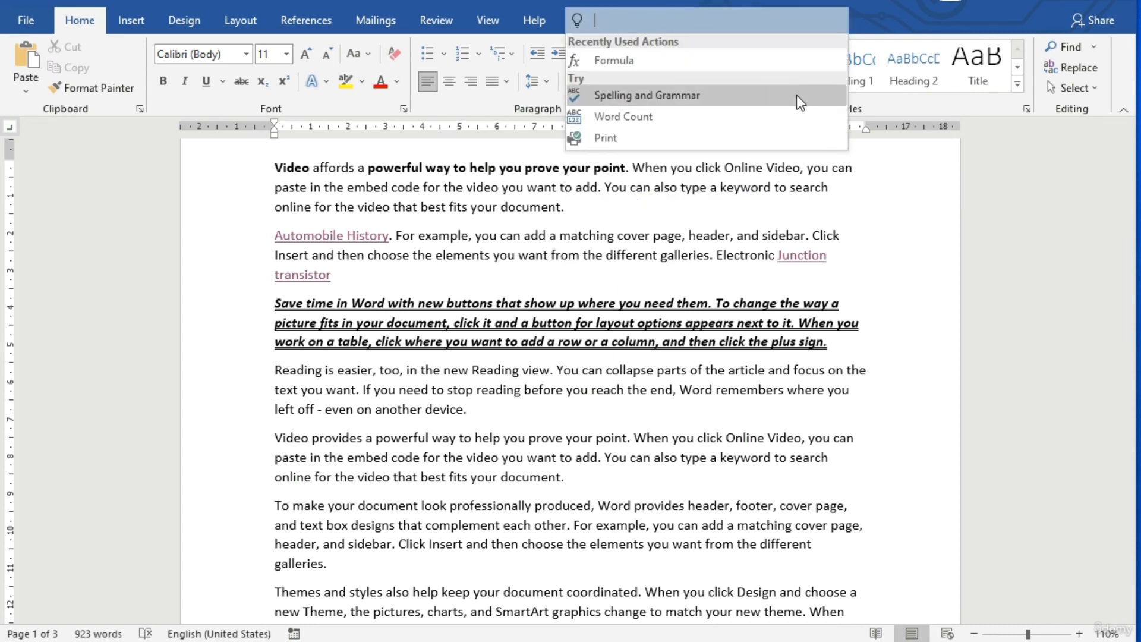
key("Escape")
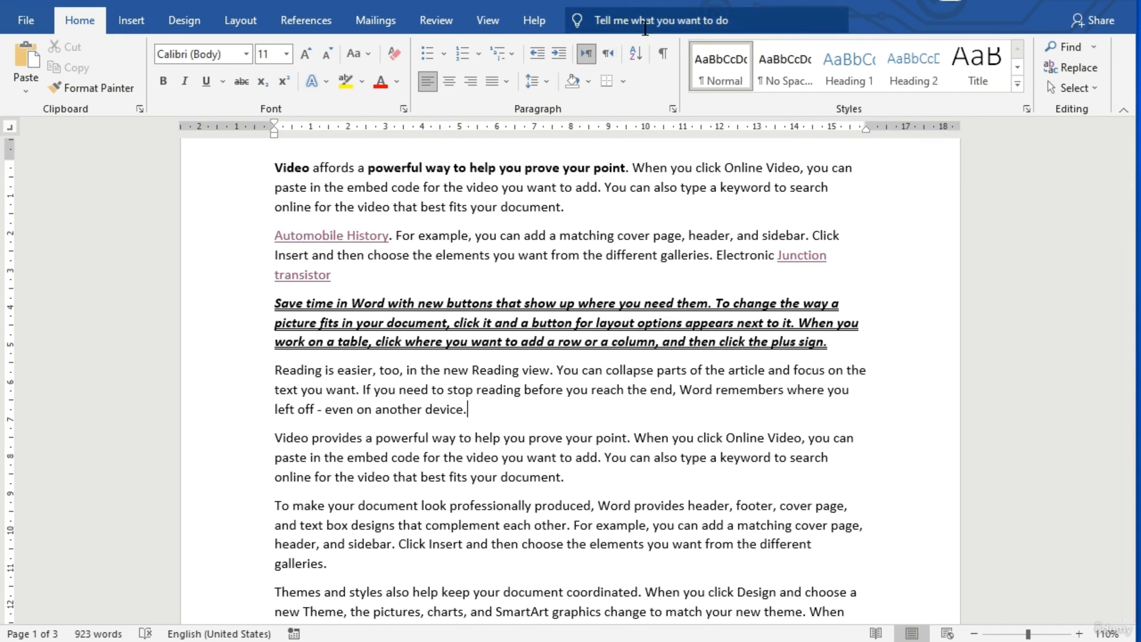
left_click(684, 21)
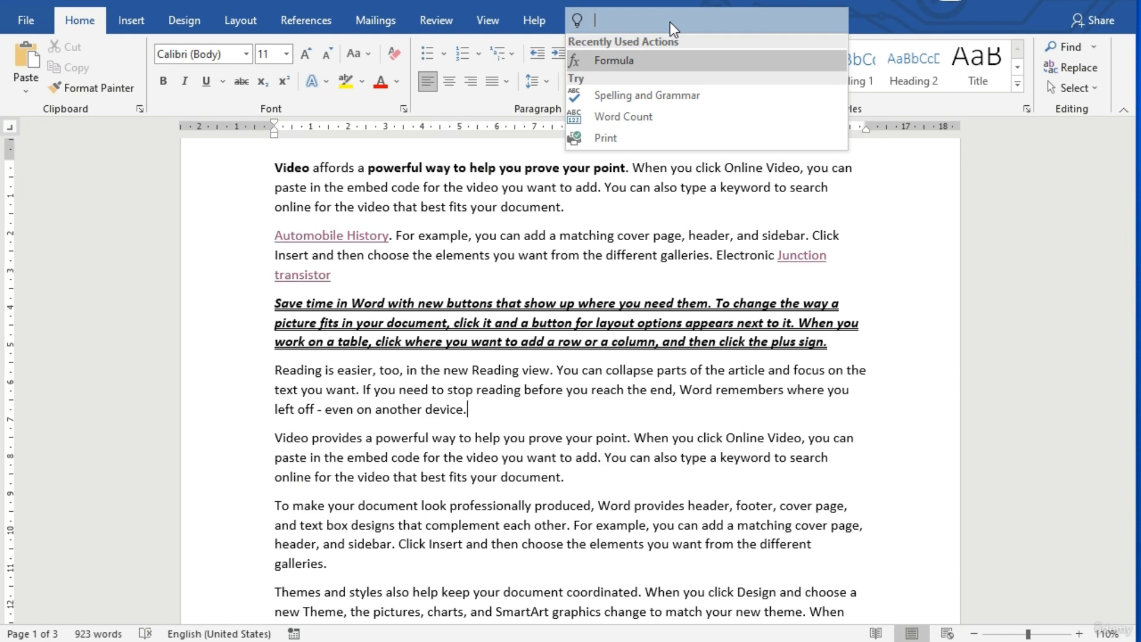
type("replace")
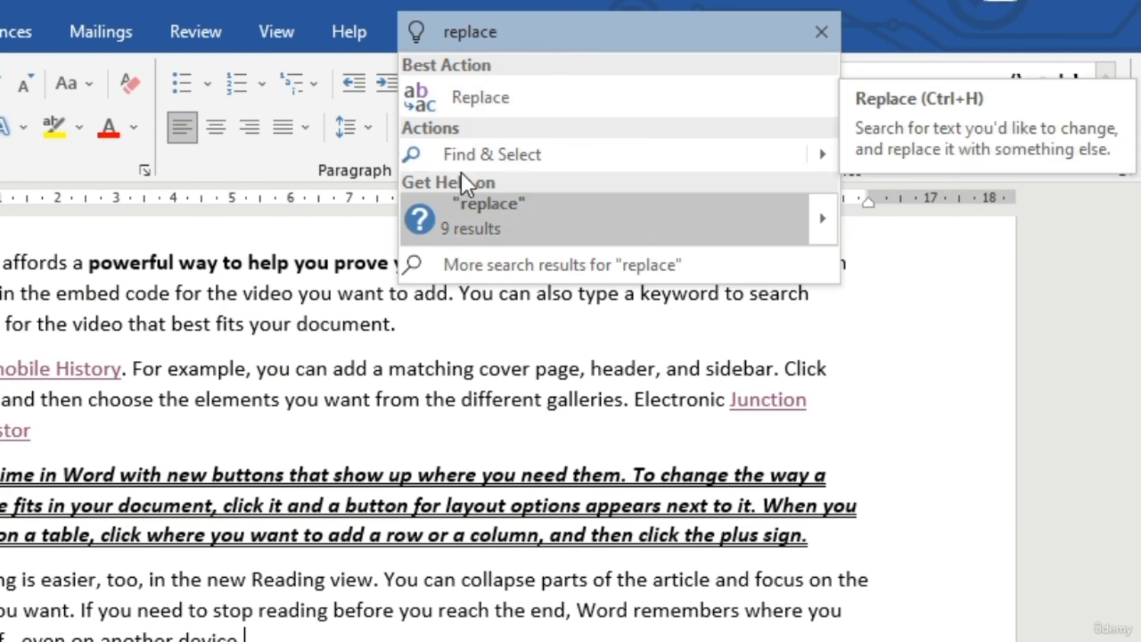
left_click(491, 103)
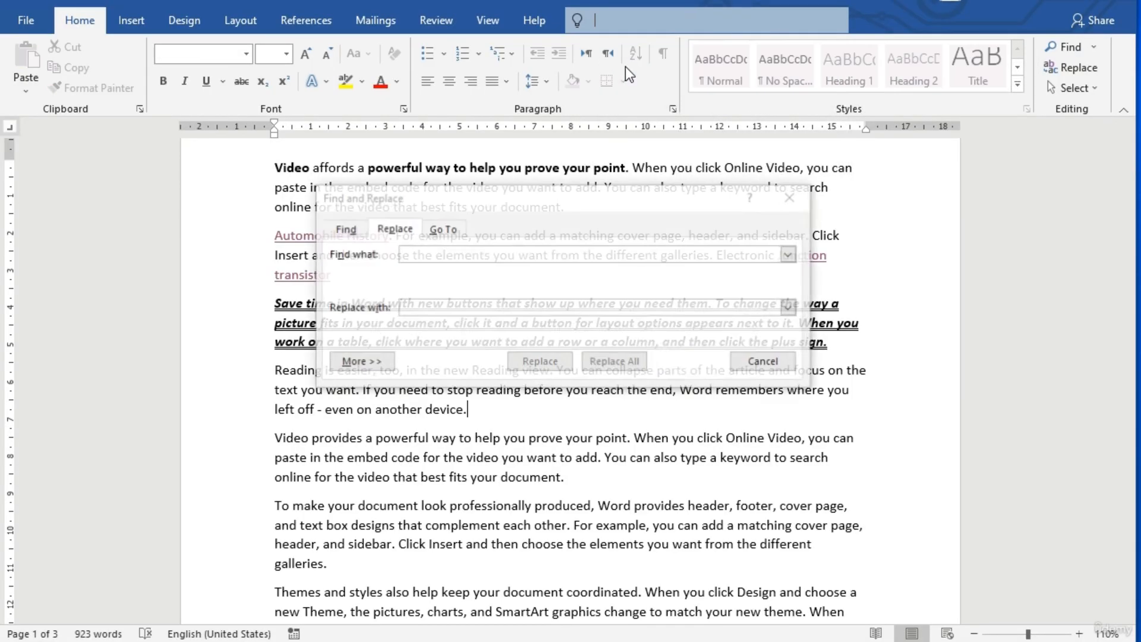
left_click_drag(566, 191, 576, 403)
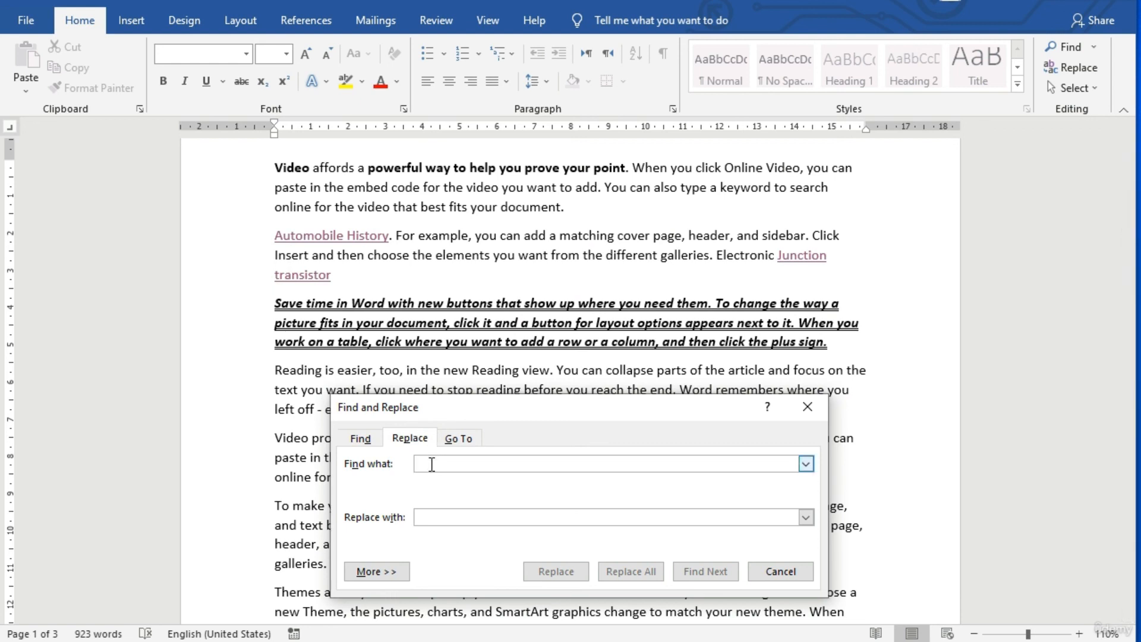
Replace all occurrences of "Automobile history" with "Cars" in the document and close Find and Replace.
type("Automobile")
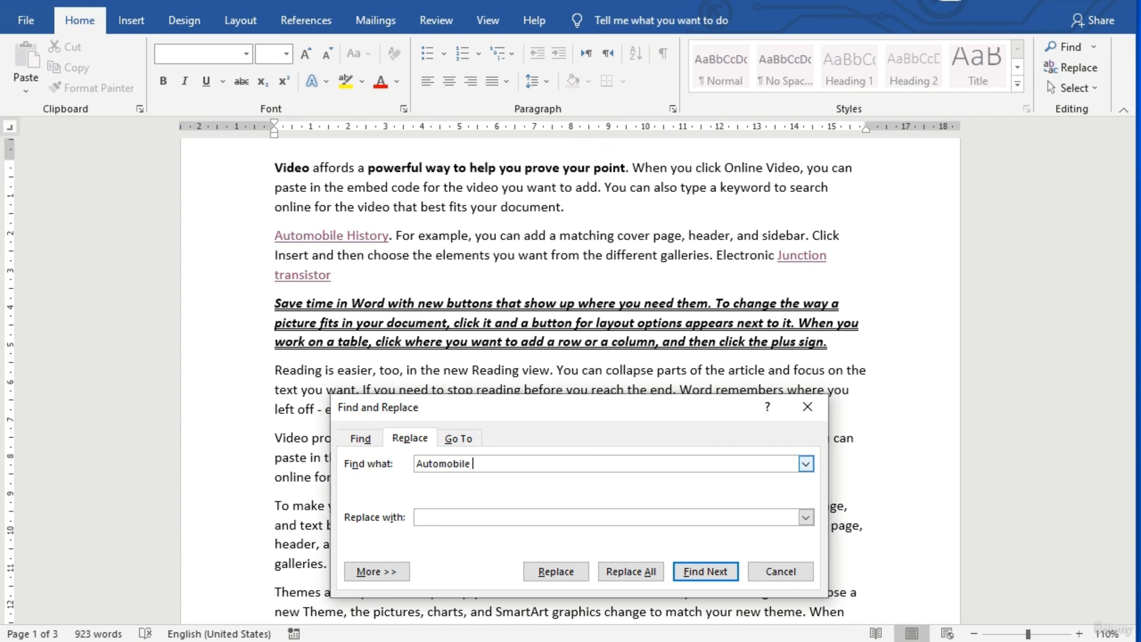
type(" history")
left_click(425, 518)
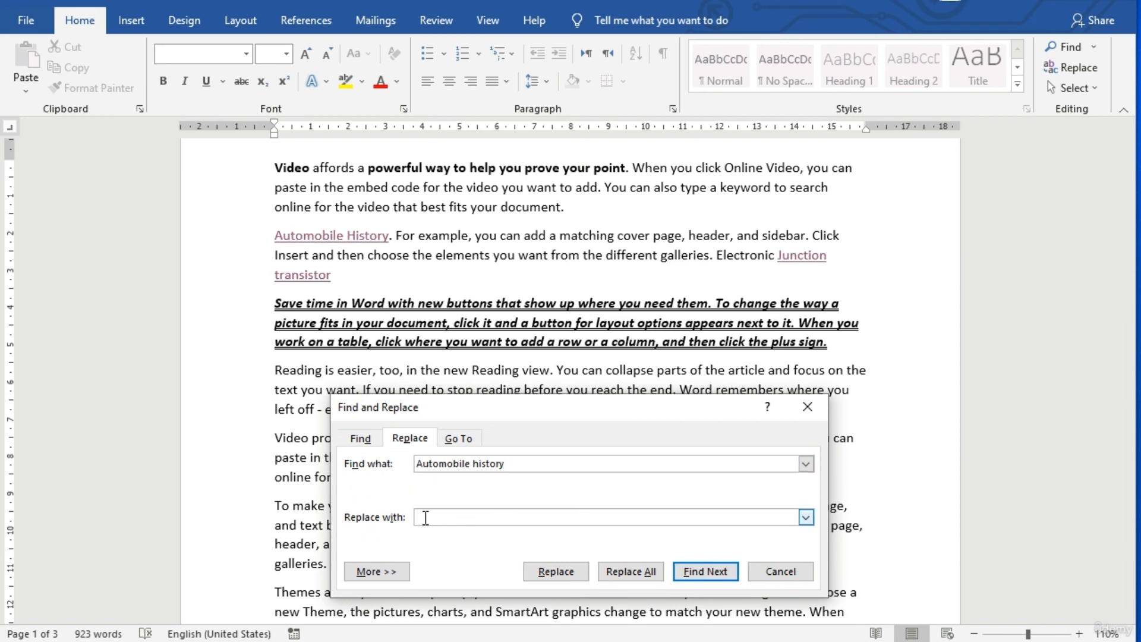
type("Cars")
left_click(647, 574)
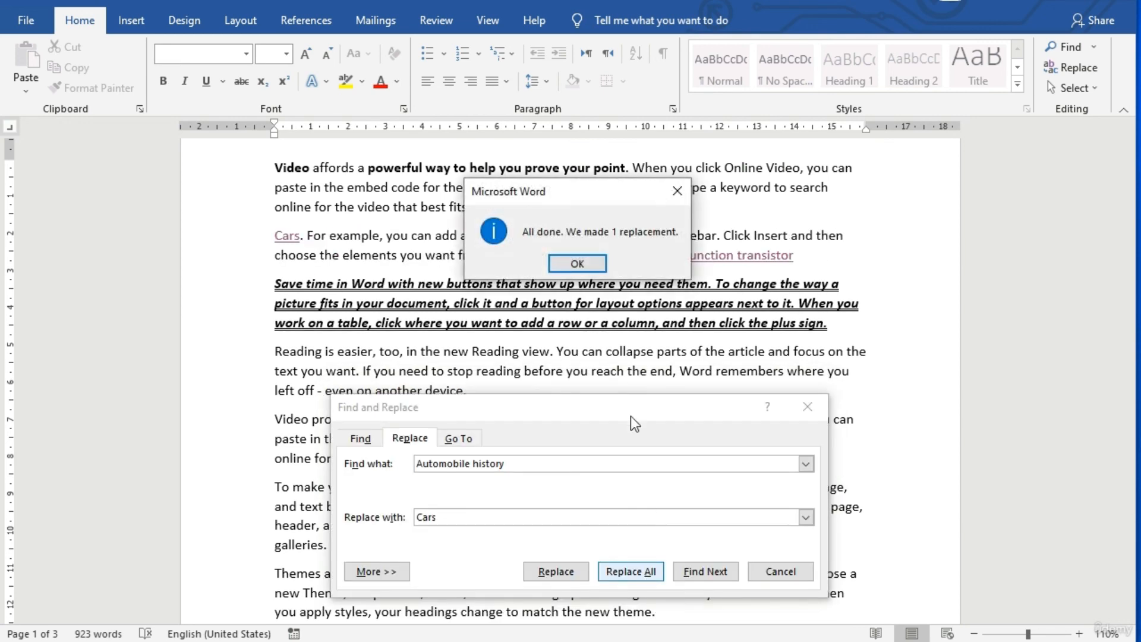
left_click(576, 263)
scroll(341, 256, "up", 5)
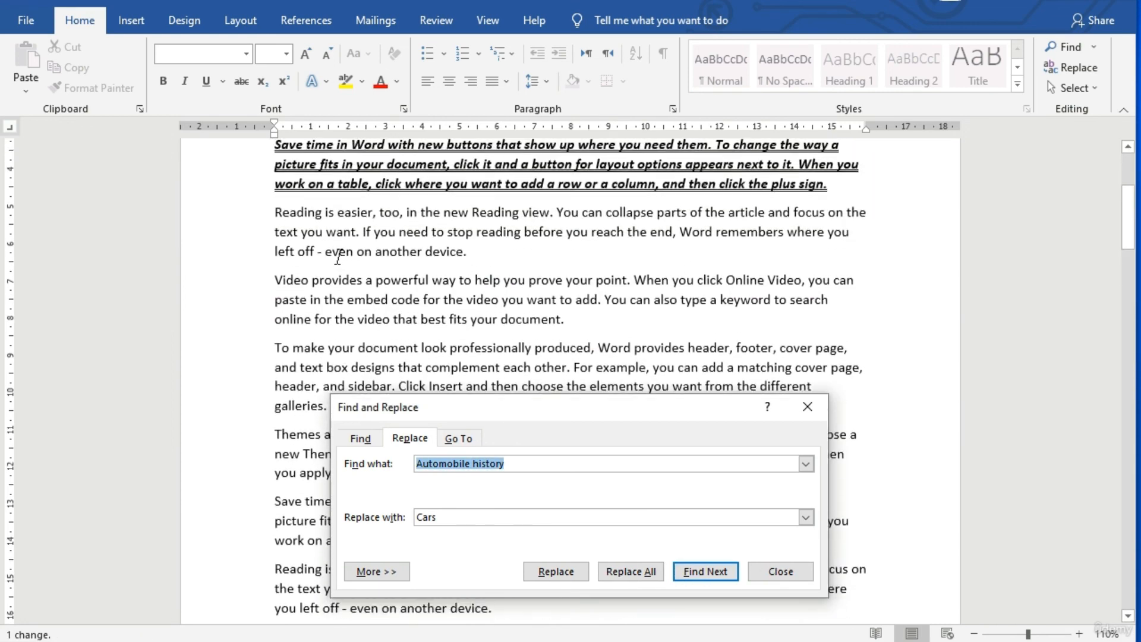
scroll(341, 257, "up", 1)
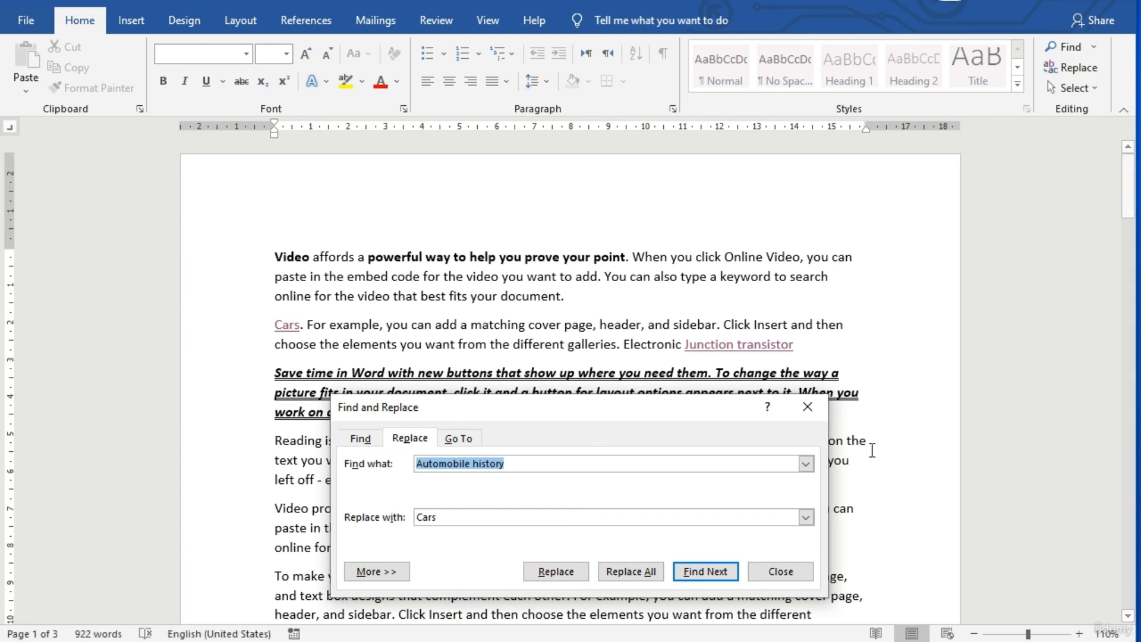
left_click(809, 409)
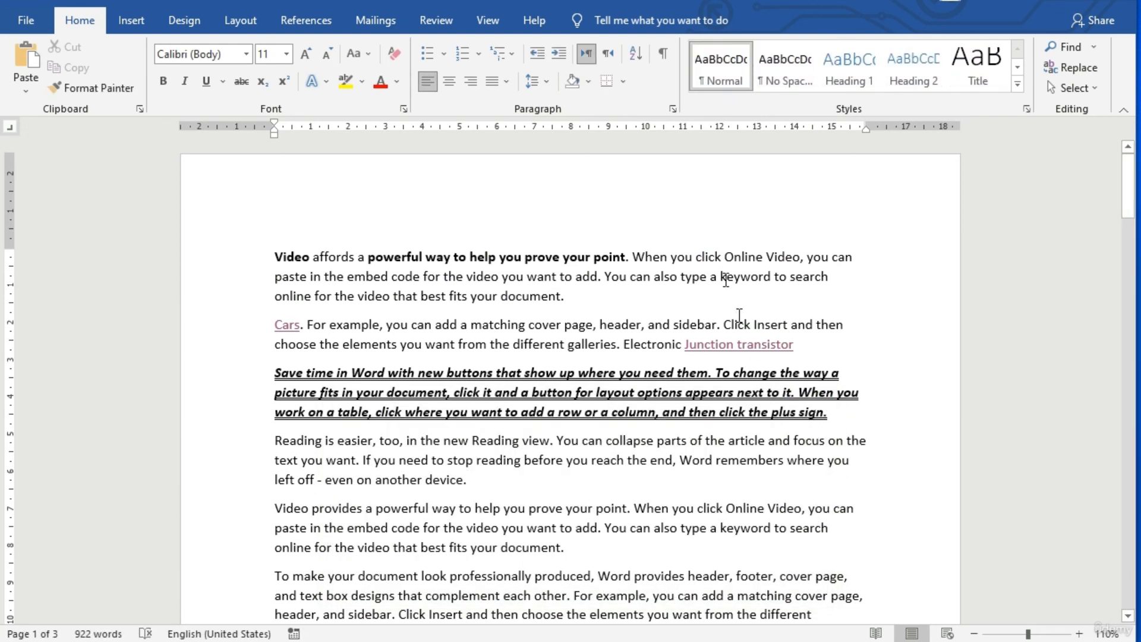
Look up the Formula command by searching for "formu" and try the formula =sum, discarding it without inserting anything.
left_click(629, 24)
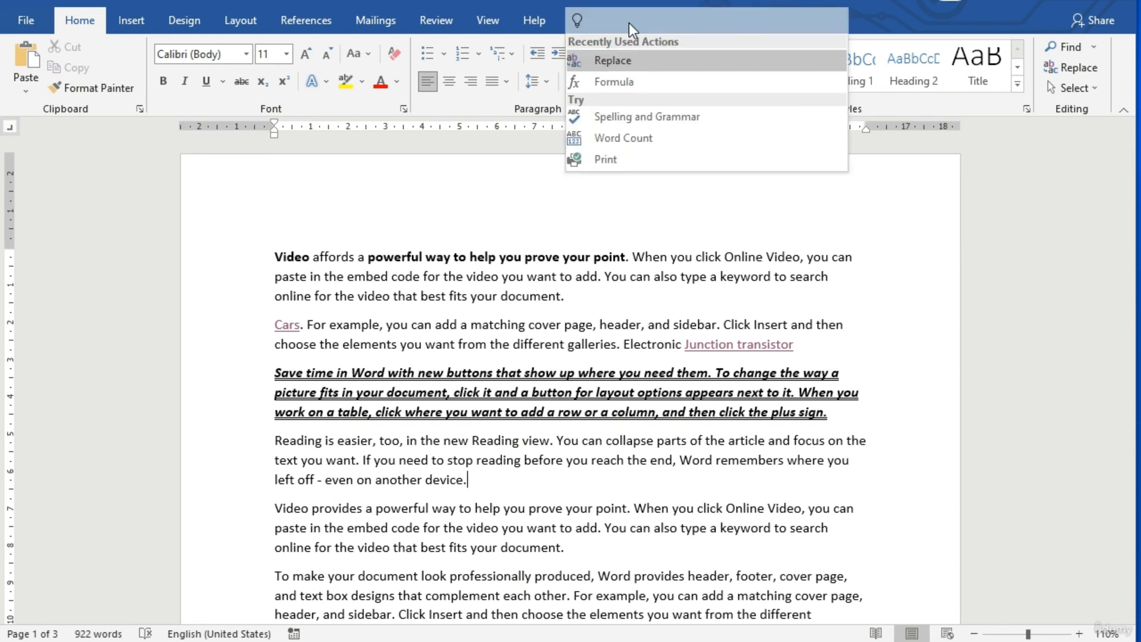
type("form")
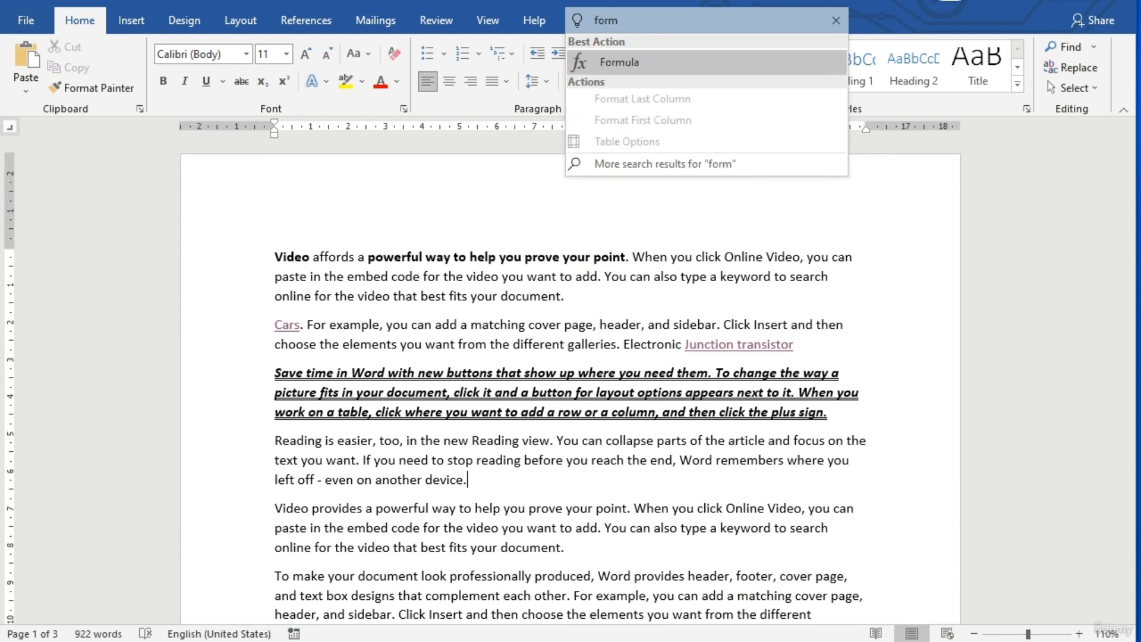
type("u")
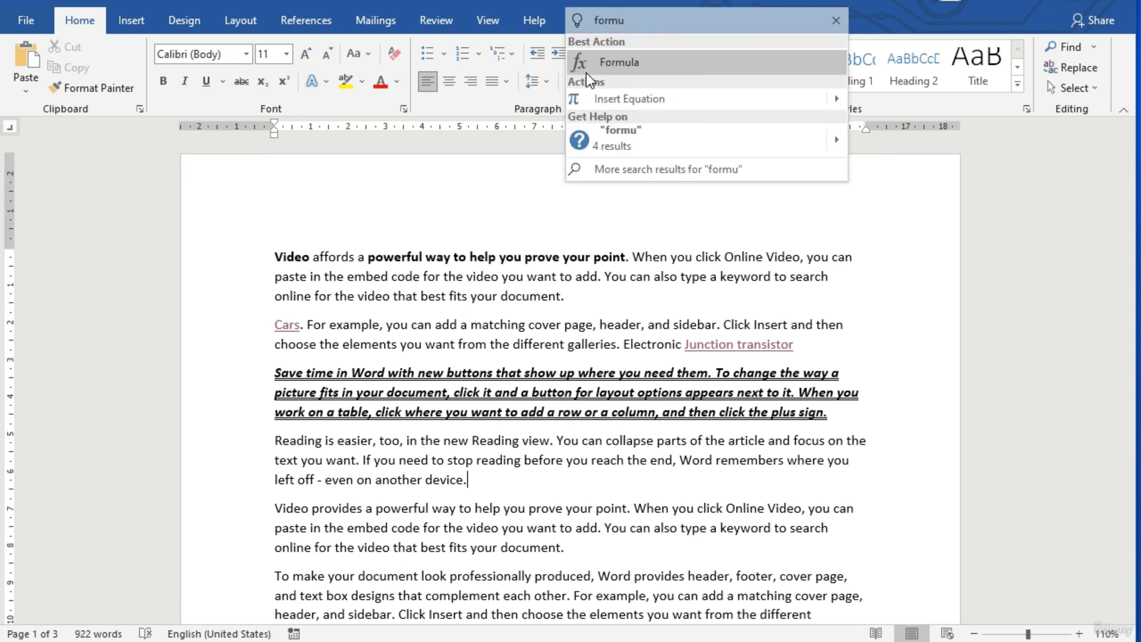
left_click(622, 63)
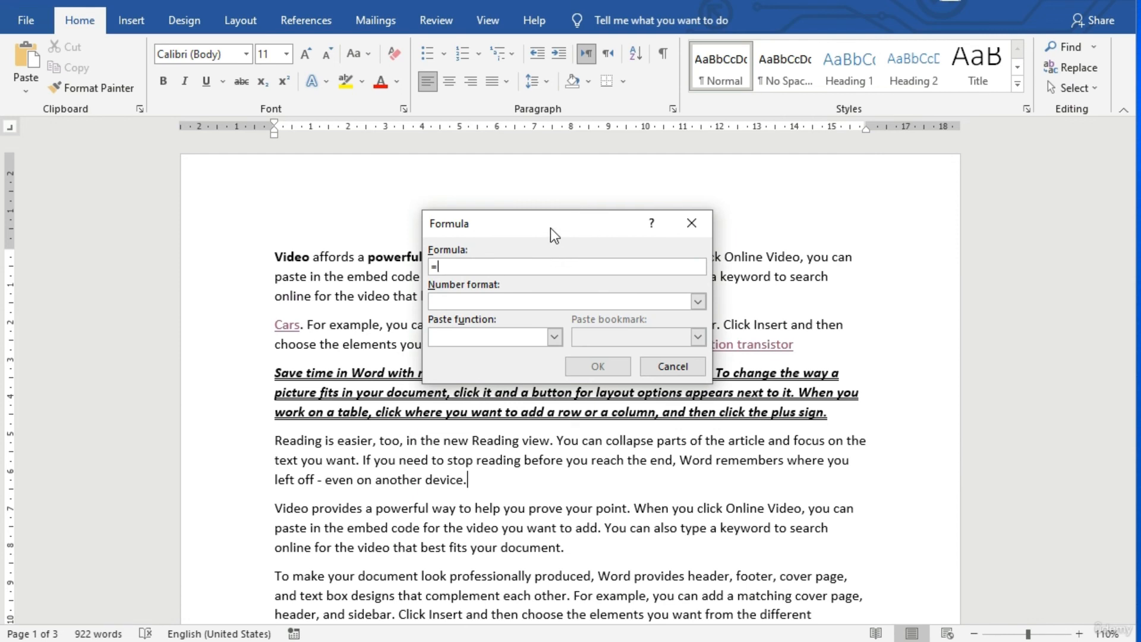
left_click_drag(550, 227, 561, 195)
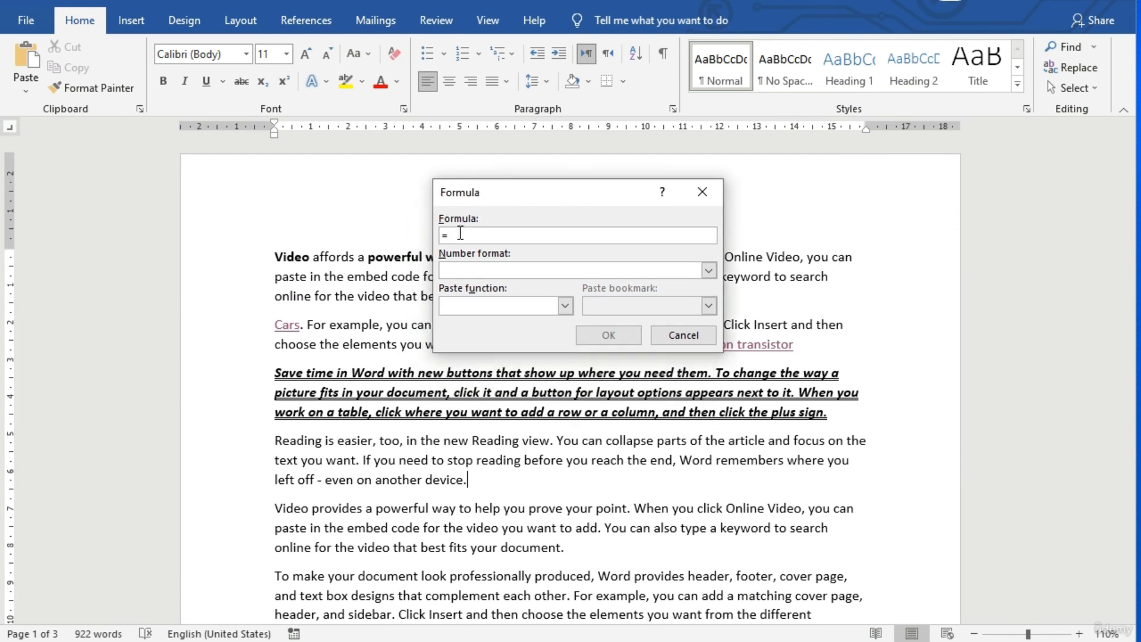
type("sum")
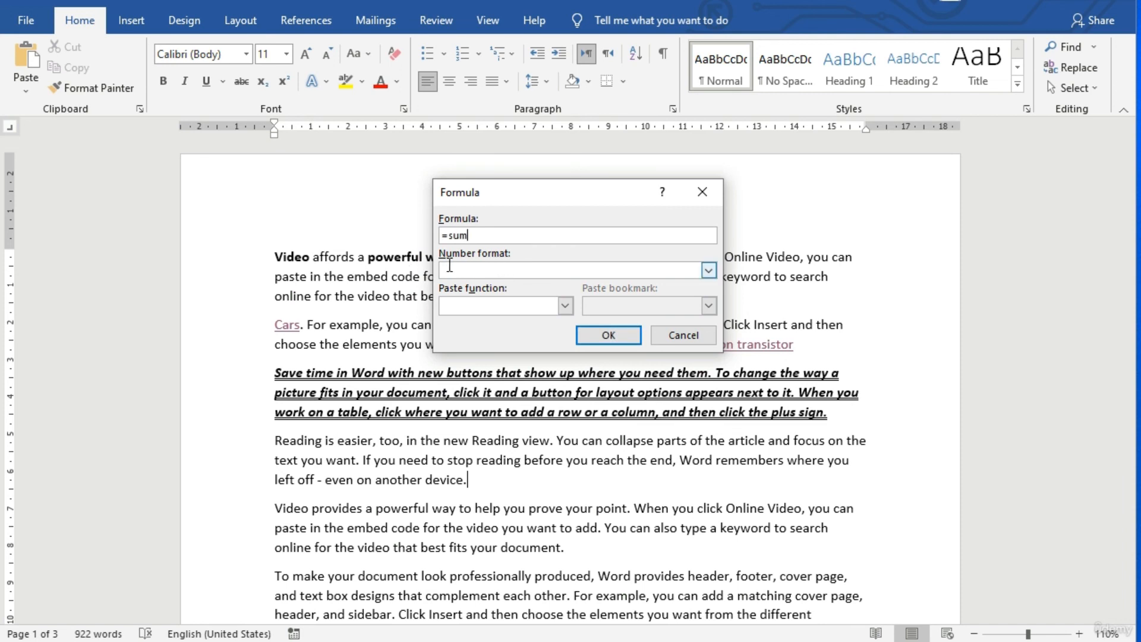
left_click(708, 271)
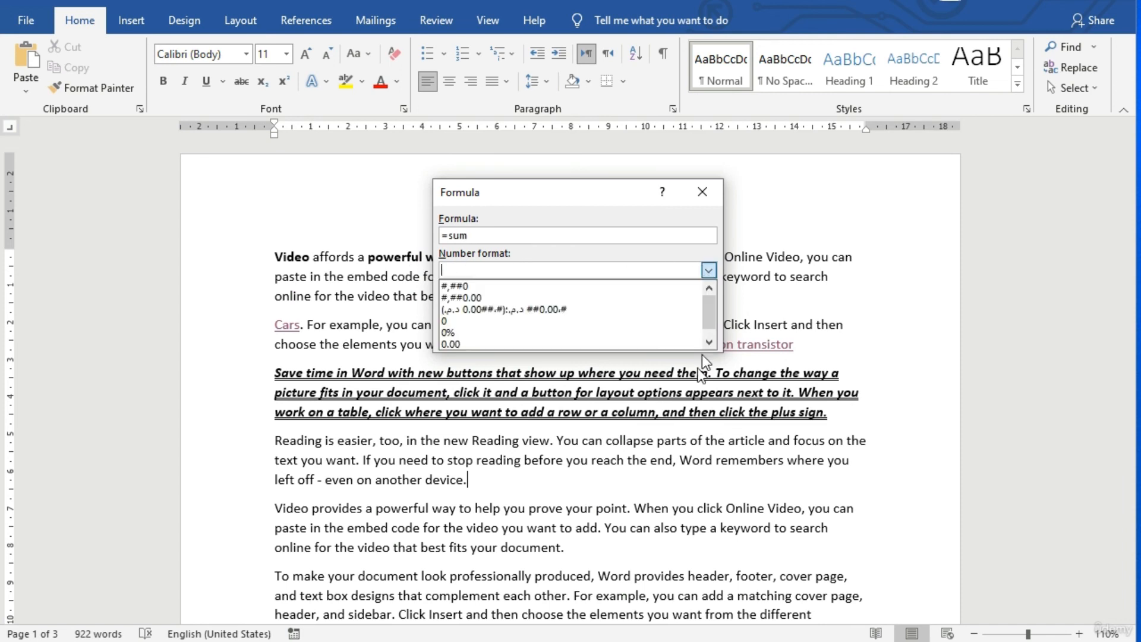
left_click(708, 190)
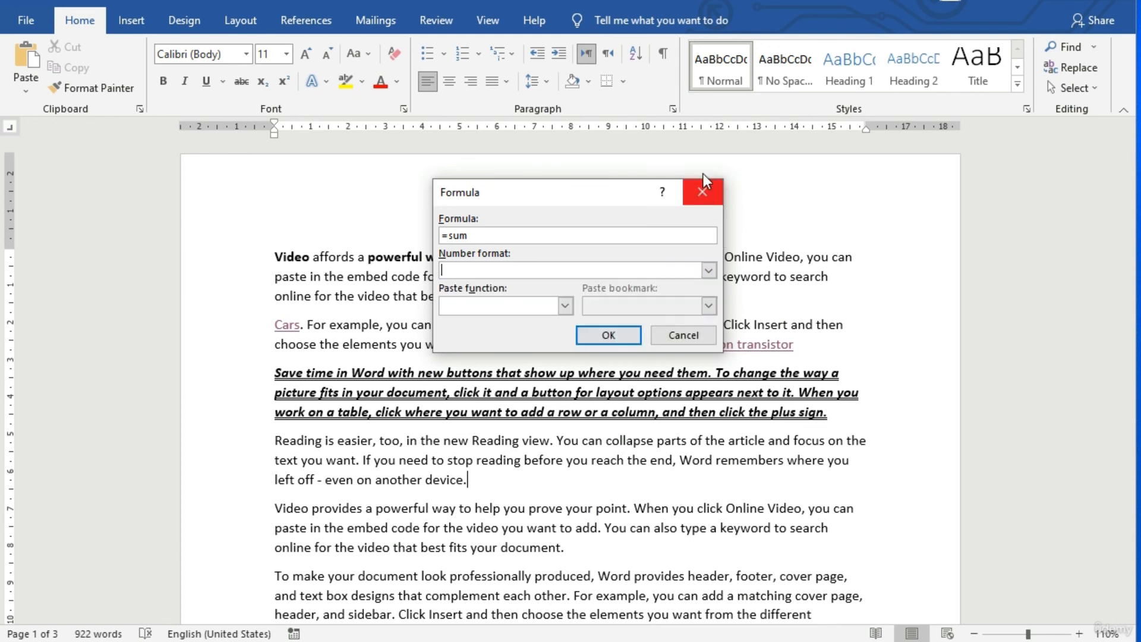
left_click(701, 194)
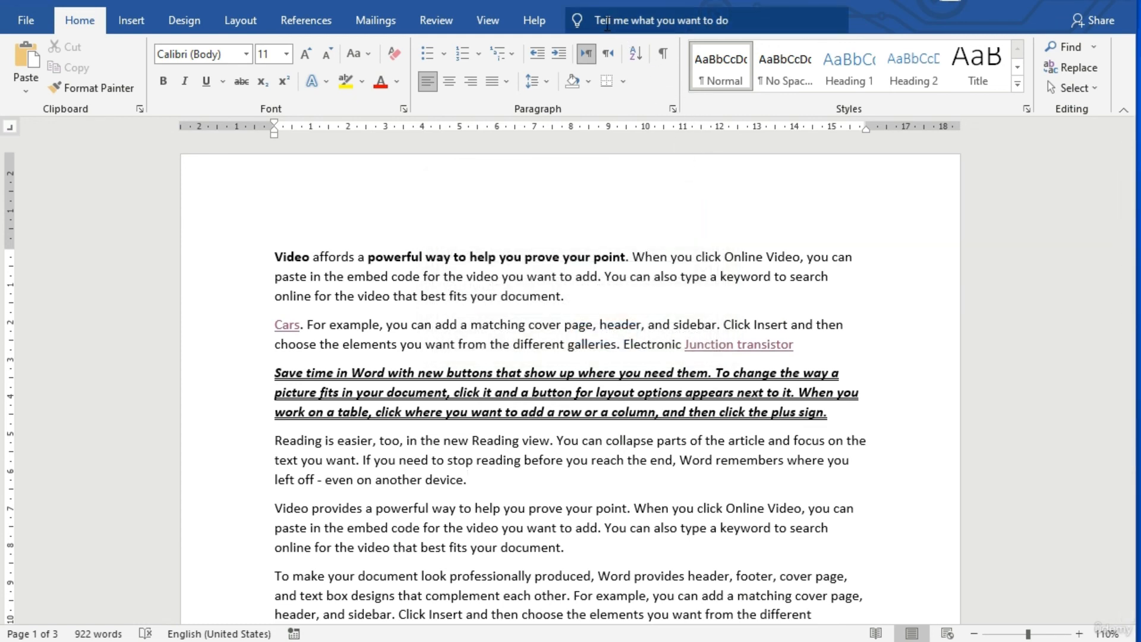